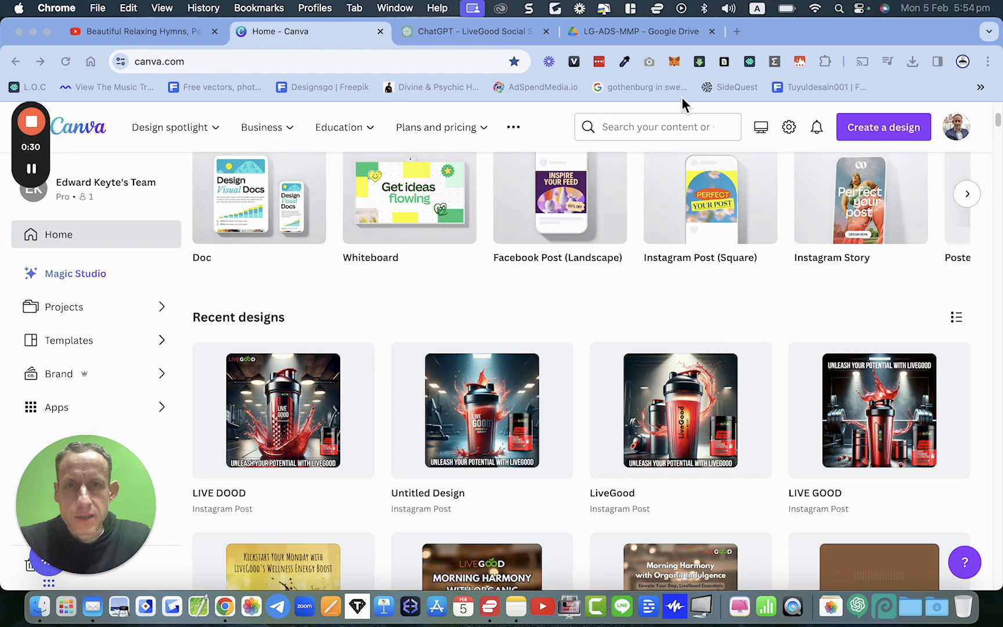
Step: Browse the image files in the LG-ADS-MMP Google Drive folder
click(621, 33)
scroll(647, 363, down, 5)
scroll(647, 363, down, 20)
scroll(647, 364, down, 20)
scroll(646, 364, down, 20)
scroll(647, 363, down, 20)
scroll(647, 367, down, 20)
scroll(646, 364, down, 20)
scroll(648, 369, down, 20)
scroll(647, 364, down, 5)
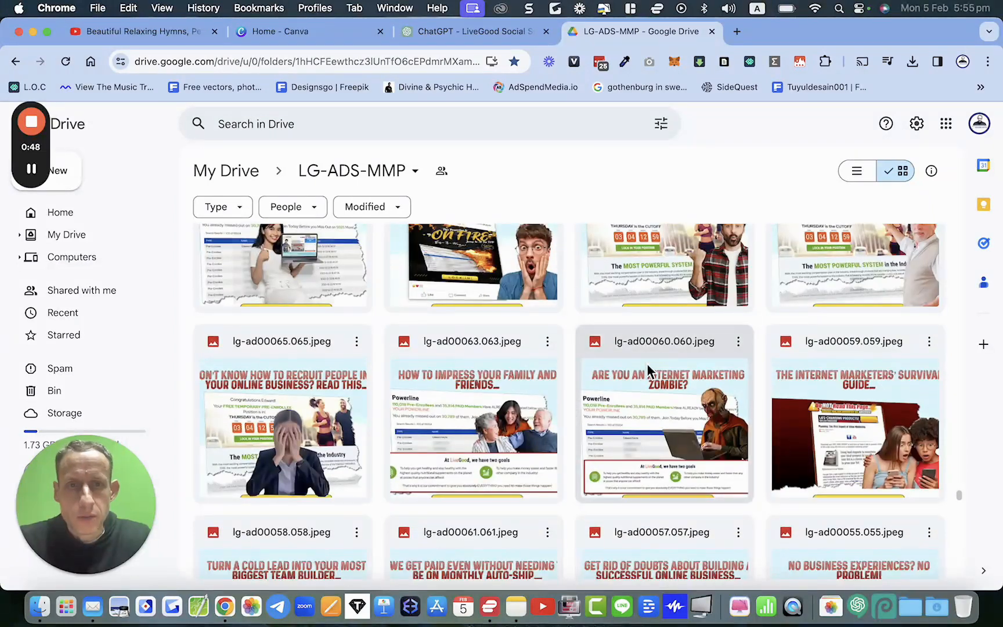
scroll(647, 364, down, 10)
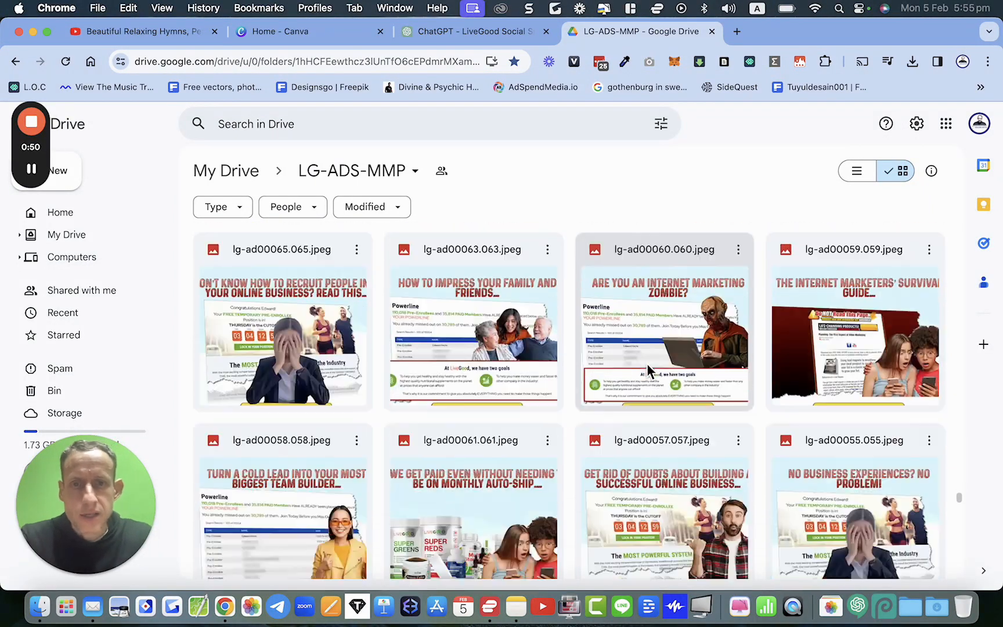
scroll(649, 370, down, 20)
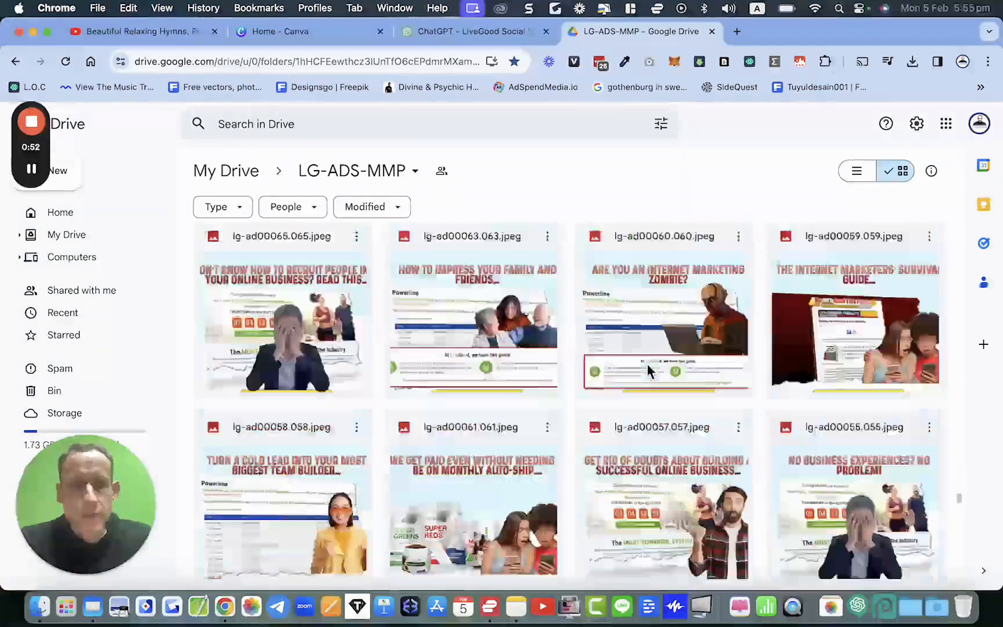
scroll(649, 371, down, 10)
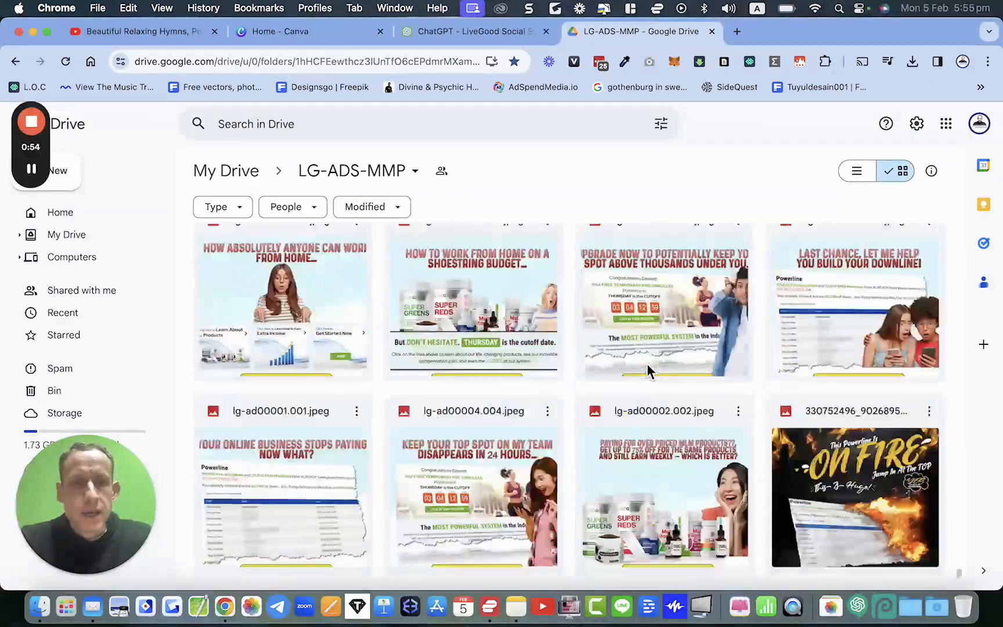
scroll(648, 372, up, 20)
scroll(648, 372, up, 20)
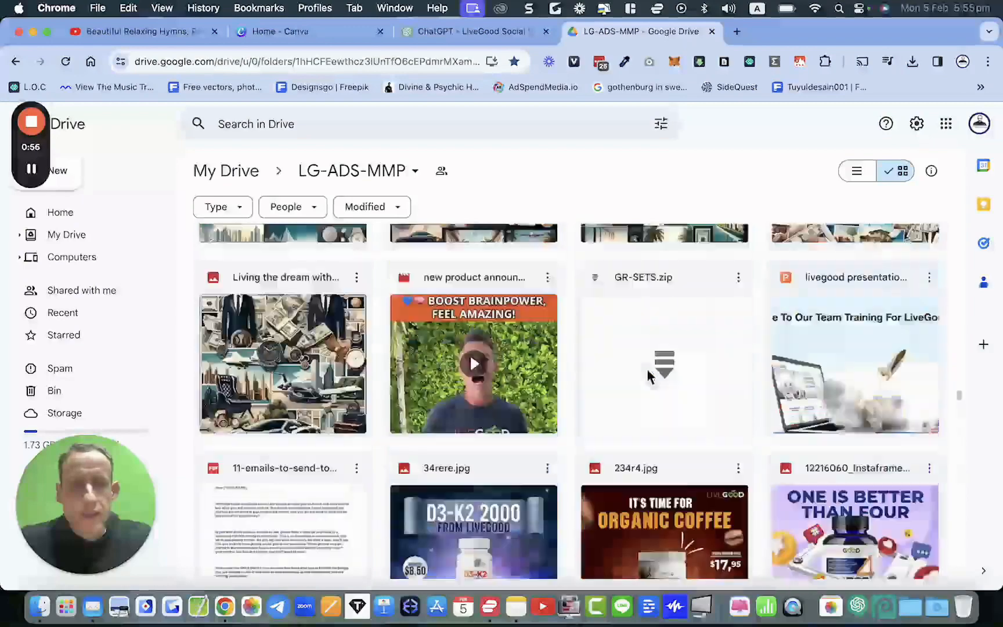
scroll(648, 401, up, 20)
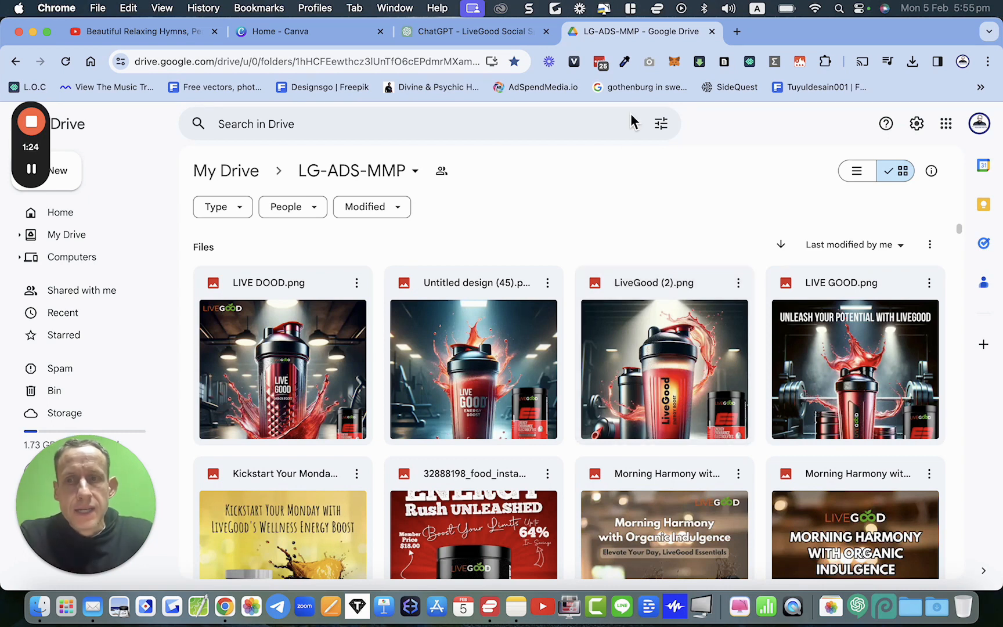
Step: Return to Canva home and view the recent designs
click(314, 33)
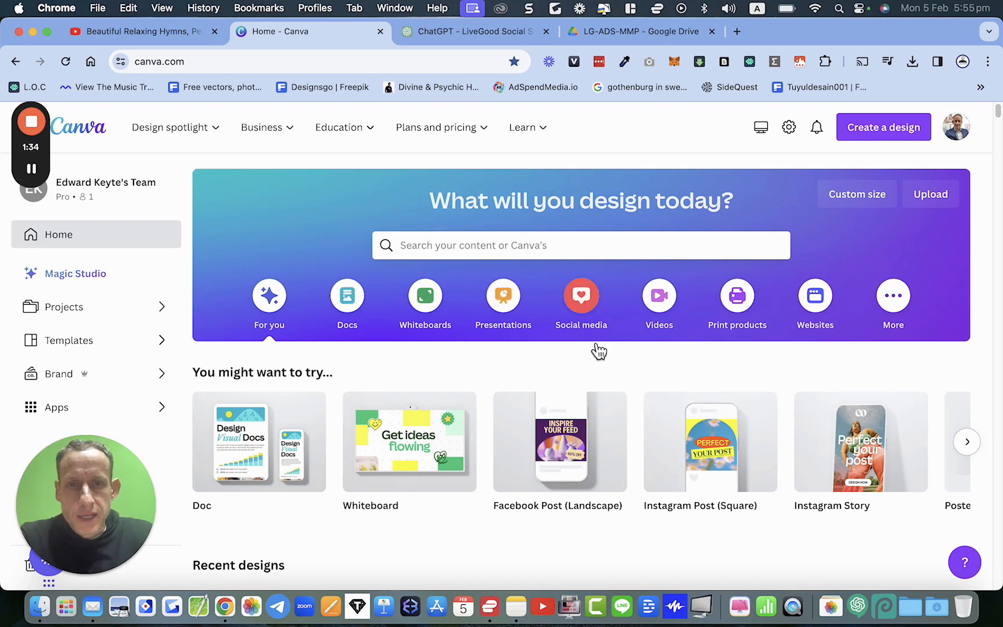
scroll(599, 352, down, 3)
scroll(599, 351, down, 5)
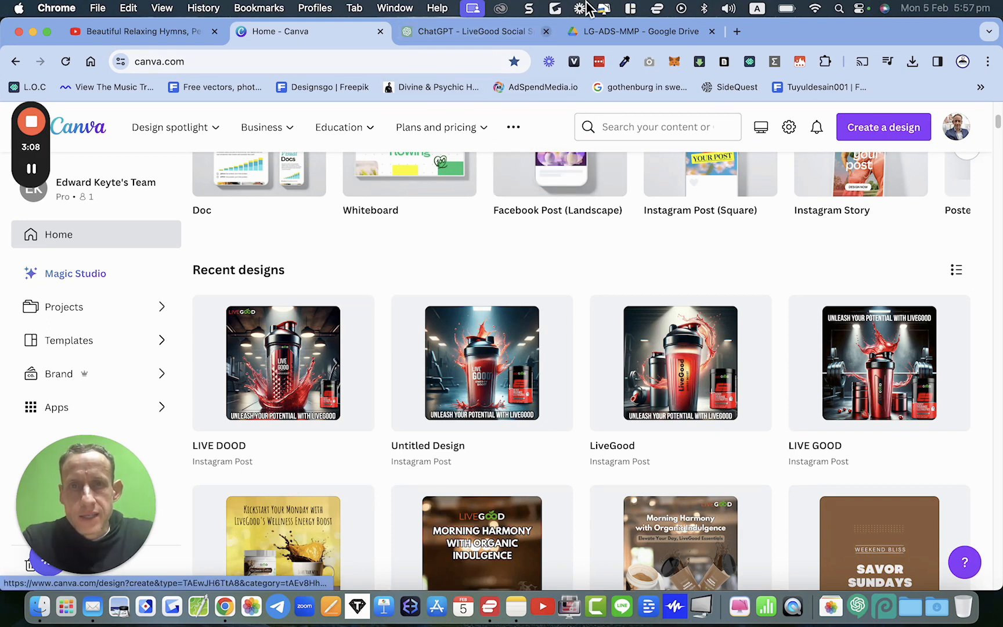
Step: Preview the LIVE DOOD, Untitled design (45), LiveGood (2) and LIVE GOOD images in the Drive folder
click(621, 36)
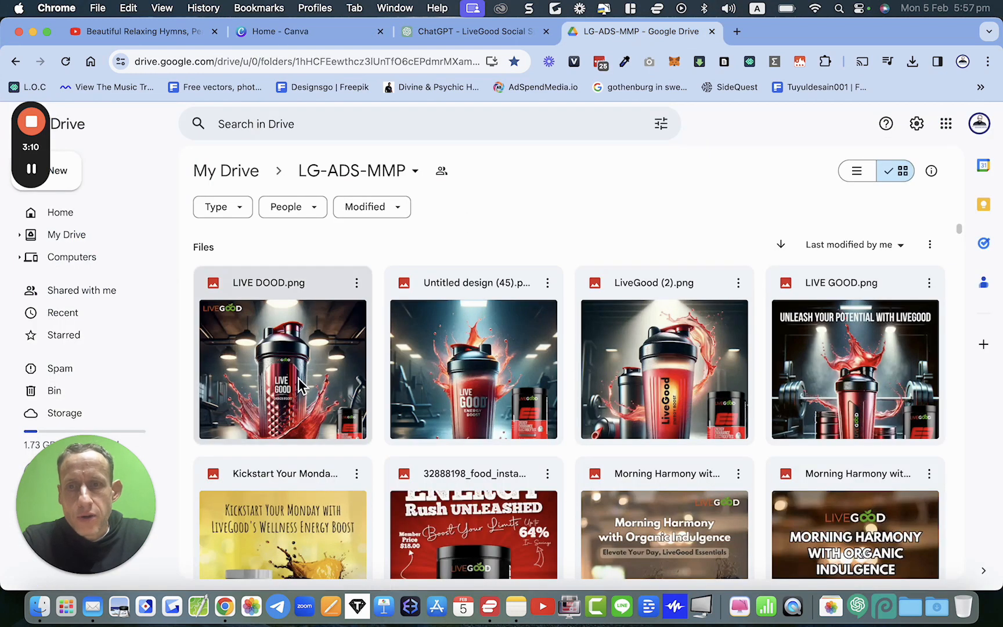
click(314, 388)
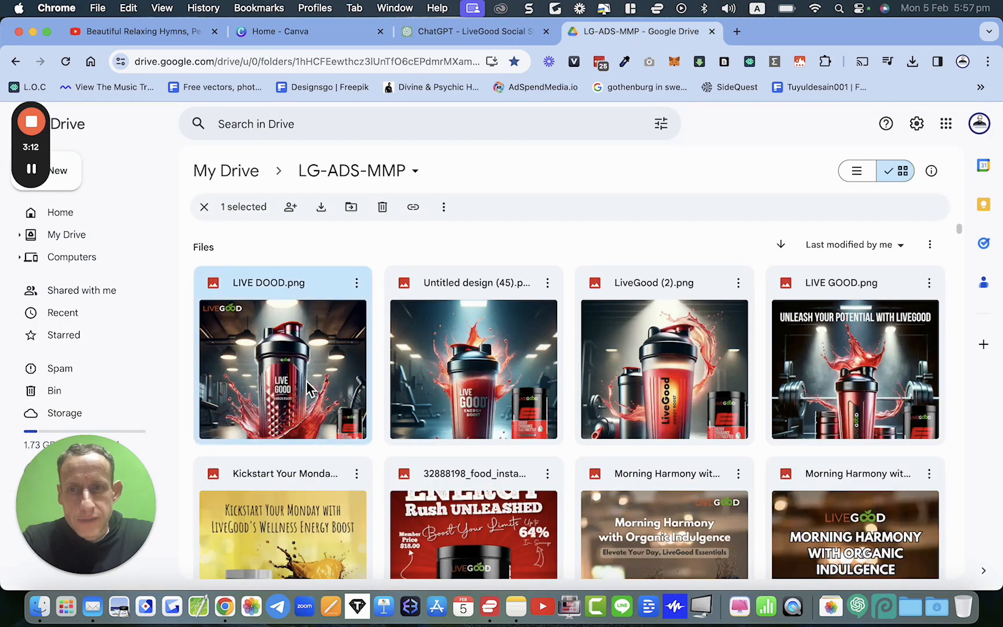
double_click(308, 388)
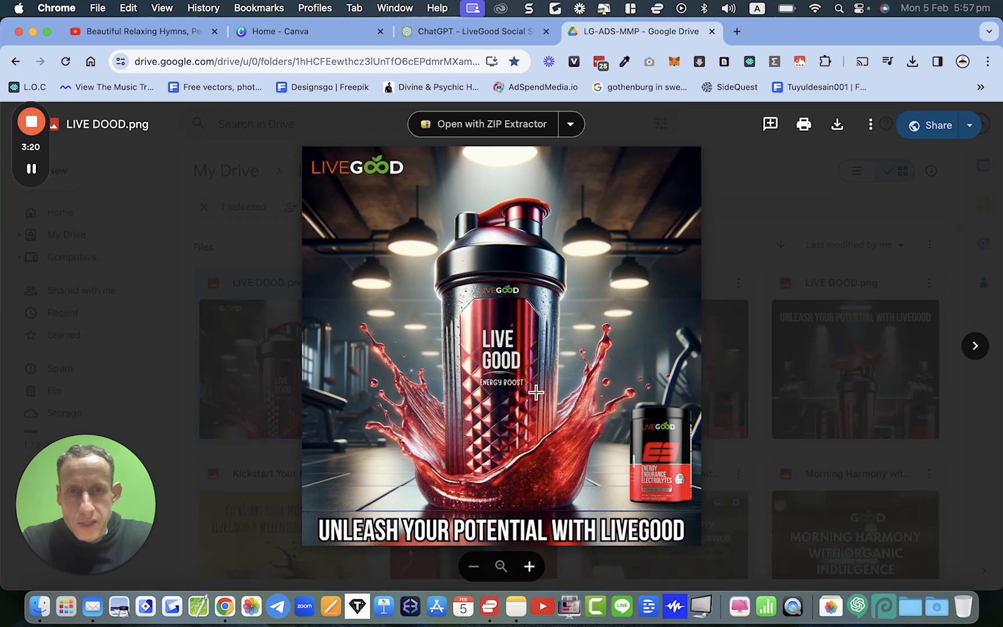
click(863, 239)
double_click(519, 358)
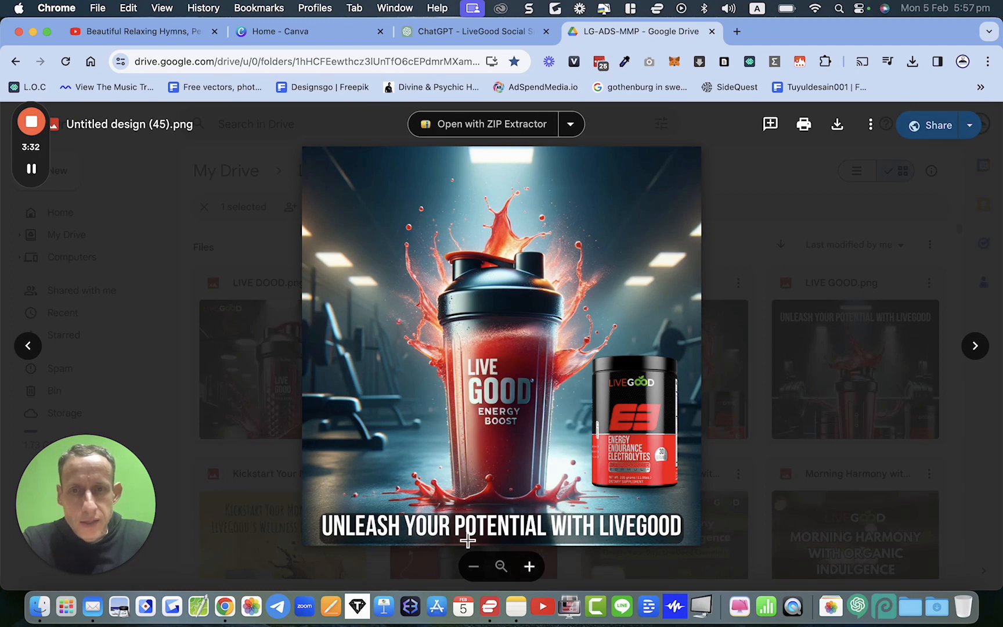
click(775, 307)
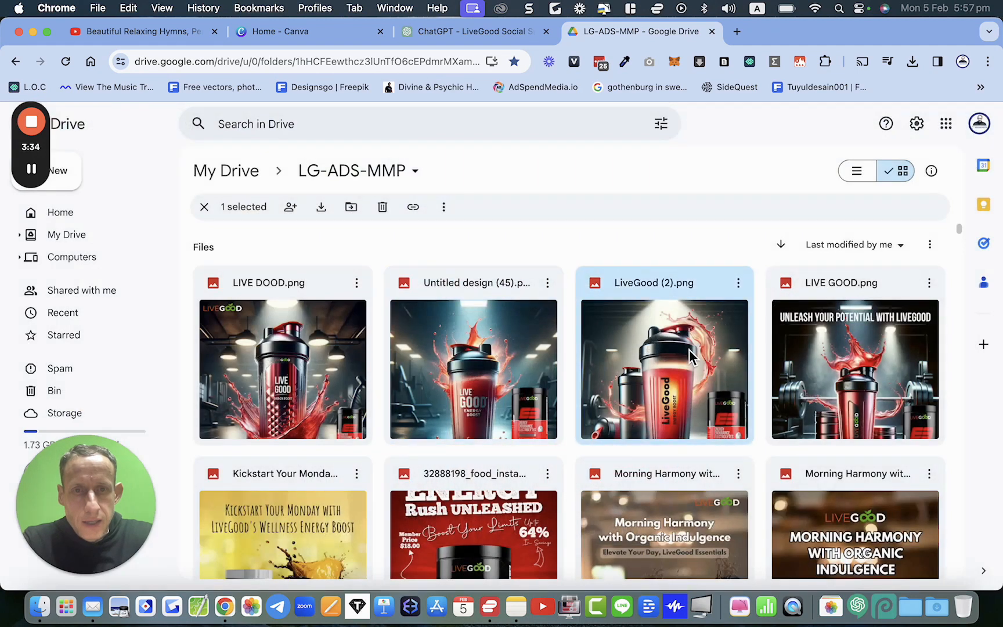
double_click(690, 350)
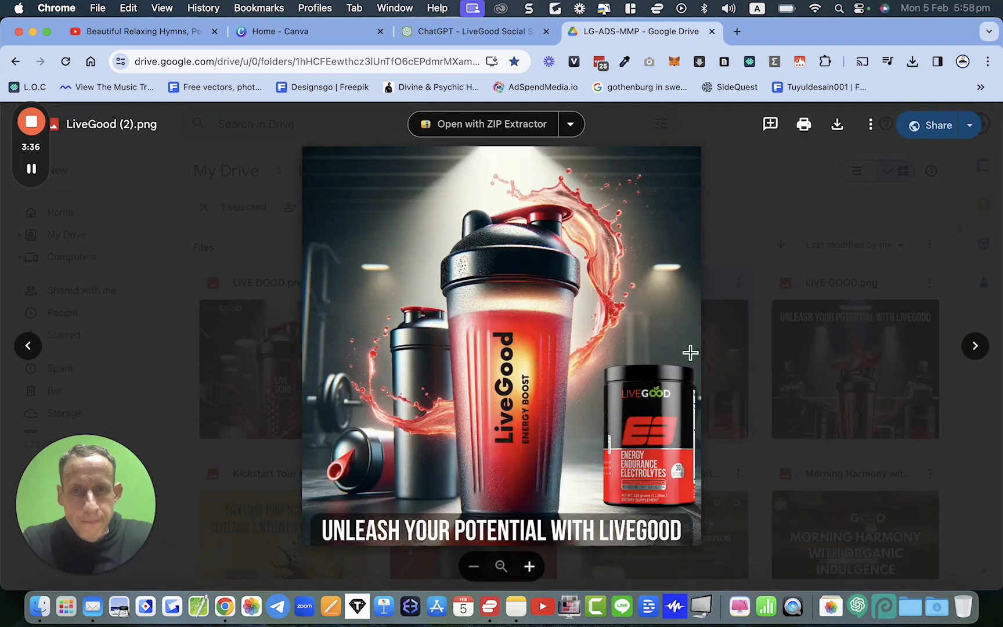
click(840, 344)
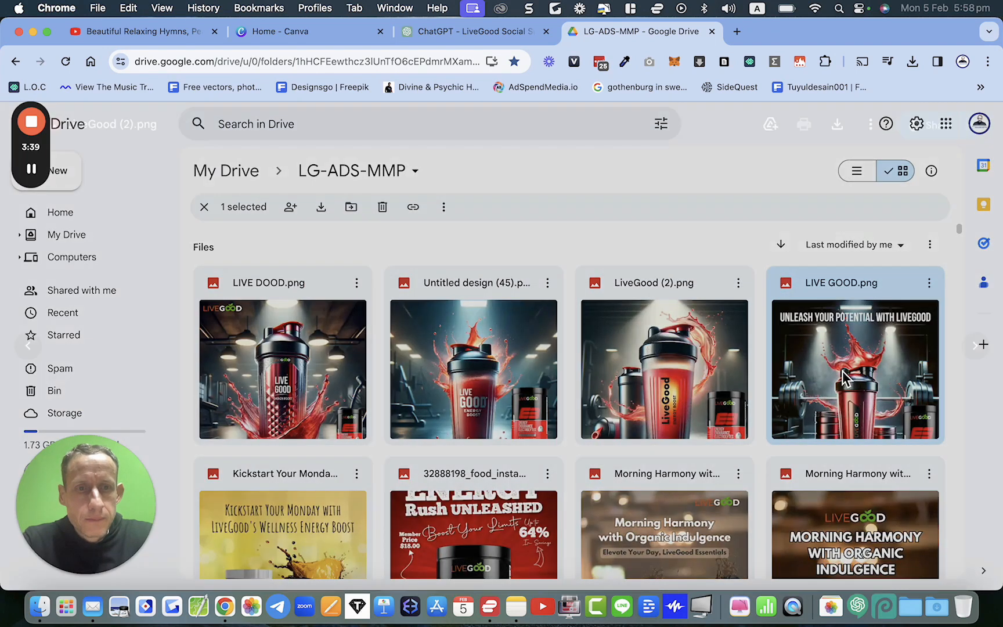
double_click(843, 372)
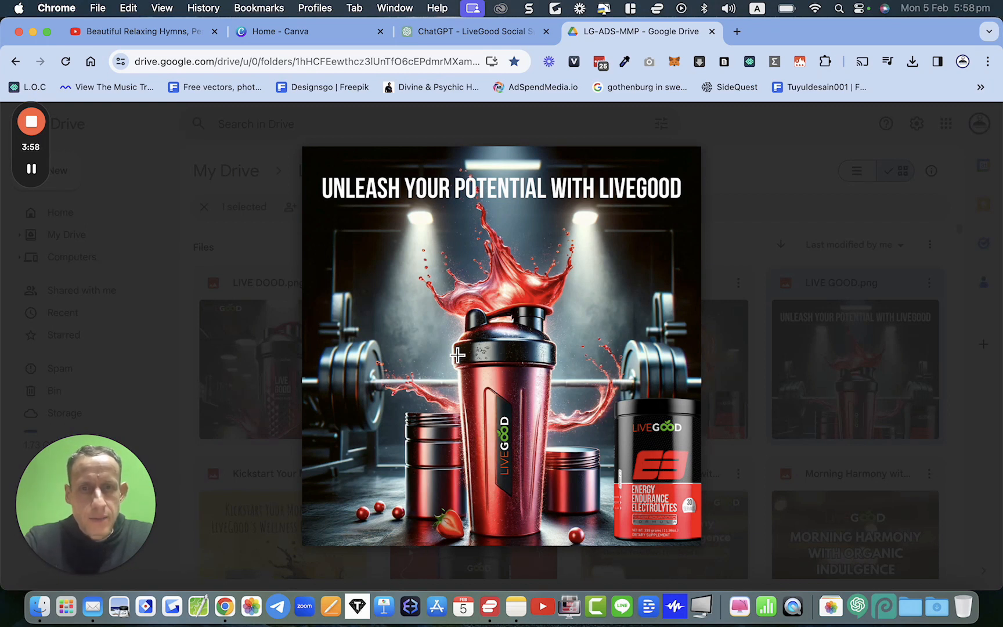
click(720, 301)
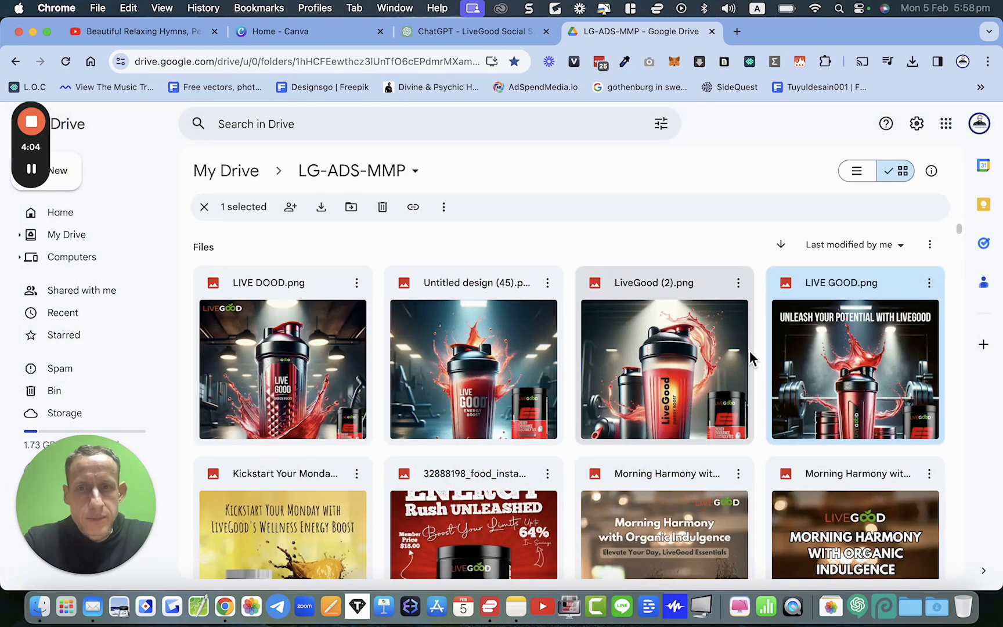
Step: Open the generated shaker image in the ChatGPT chat and view it in a new tab, then close that tab
click(470, 40)
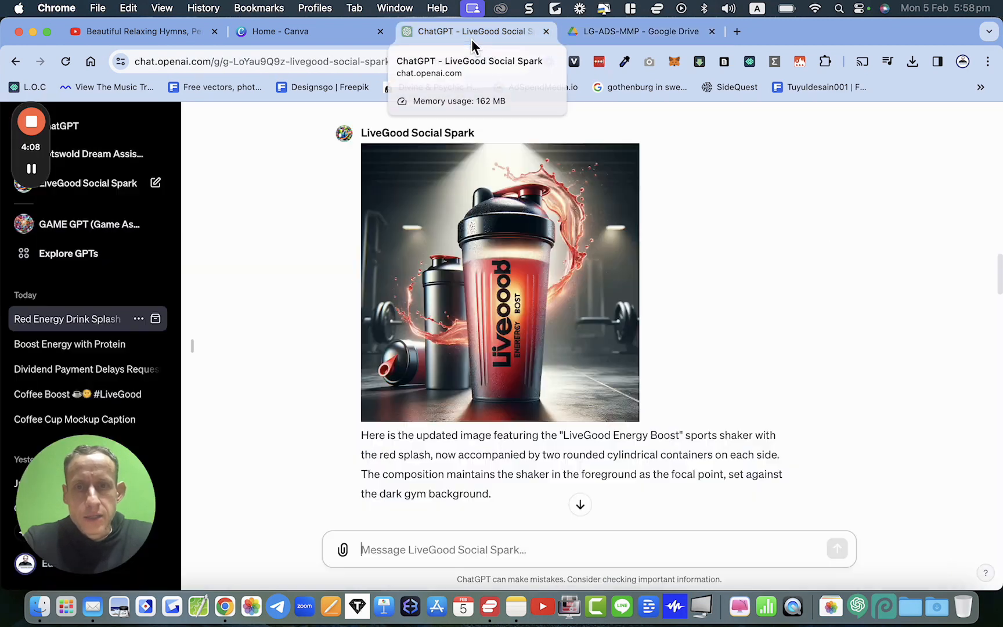
click(538, 343)
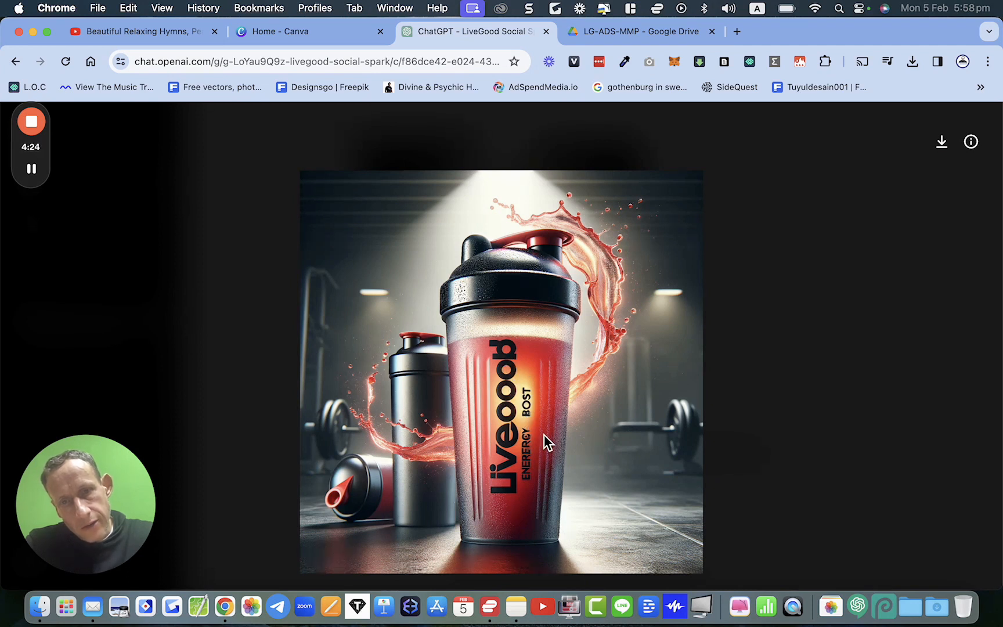
right_click(533, 447)
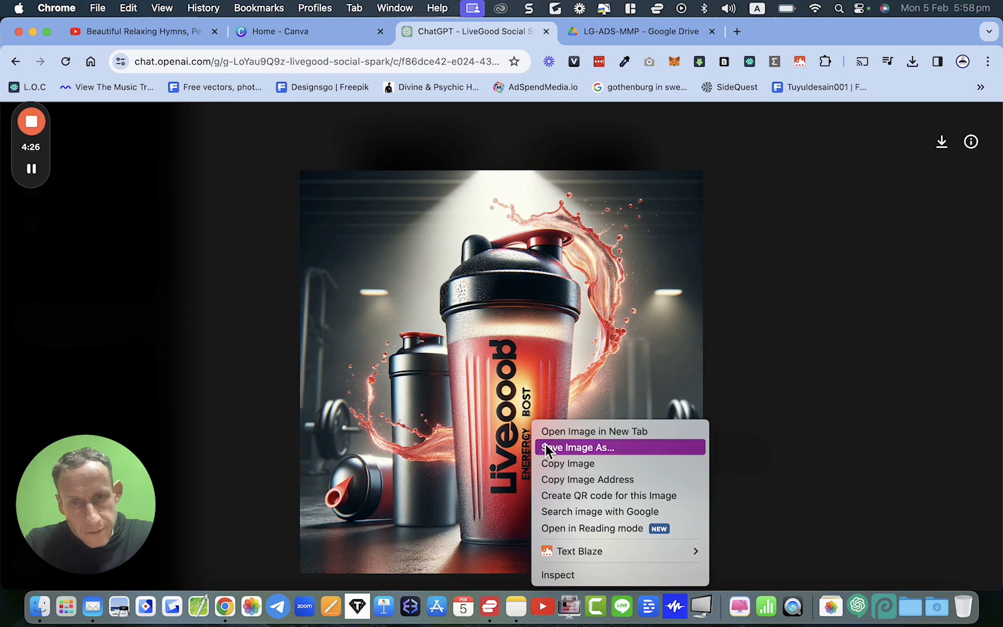
click(556, 434)
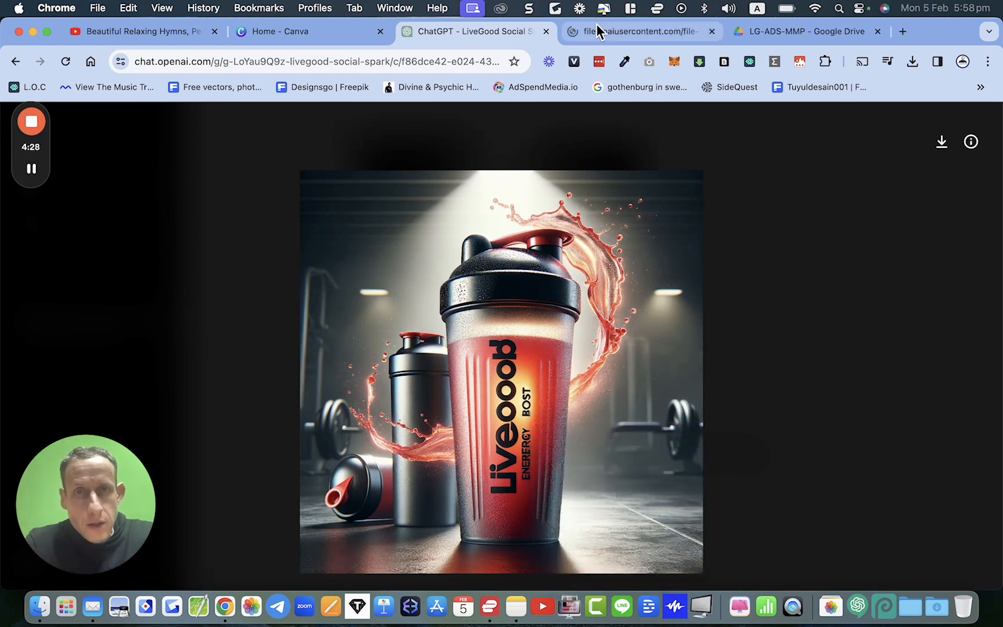
click(596, 29)
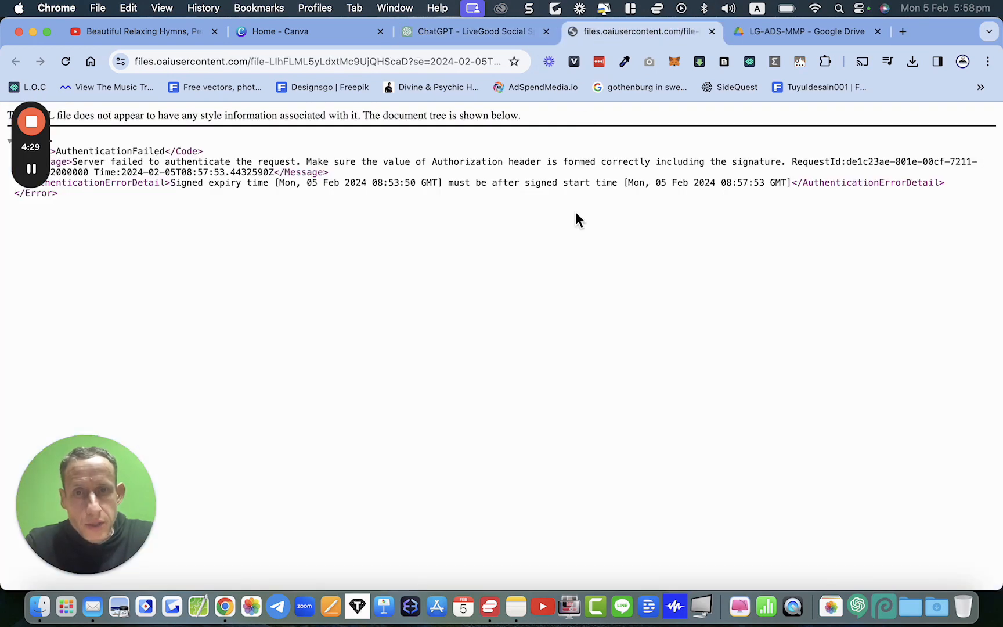
click(711, 31)
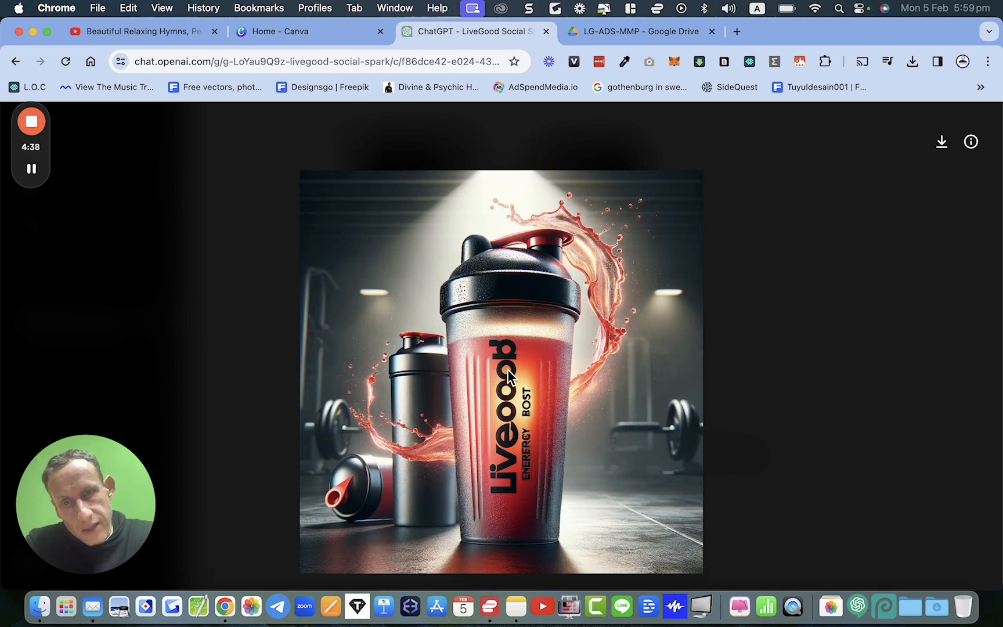
Step: Open the LIVE GOOD Instagram post design from Canva's recent designs
click(301, 35)
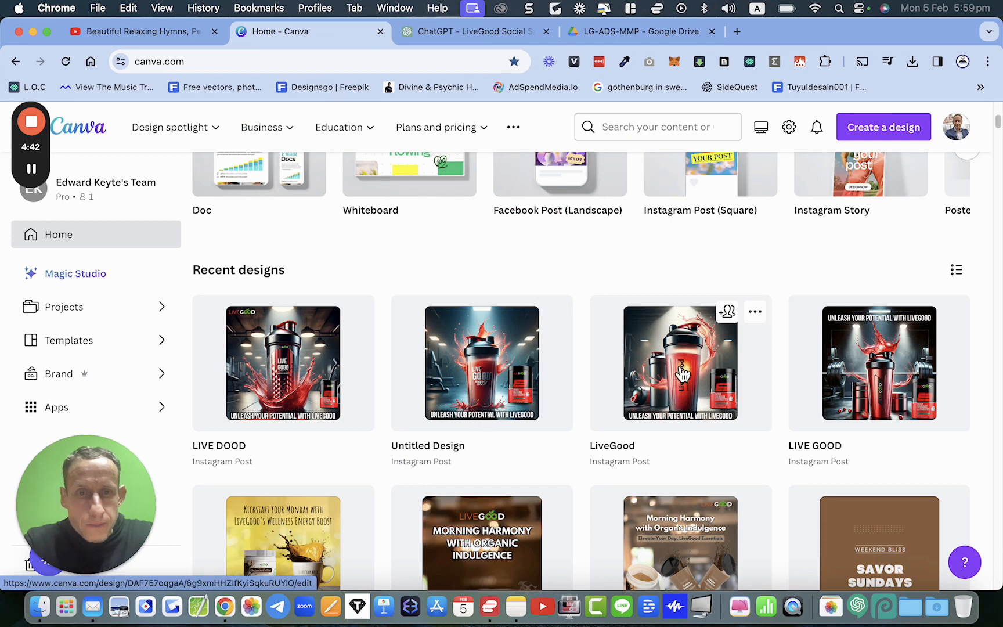
click(858, 361)
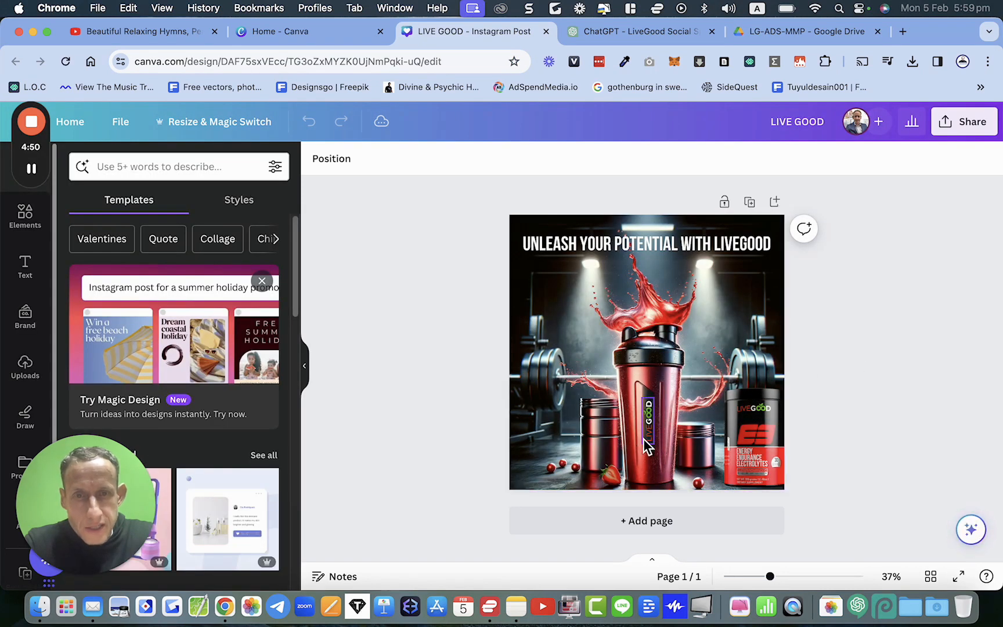
scroll(647, 446, up, 5)
drag(655, 421, 712, 419)
key(cmd+z)
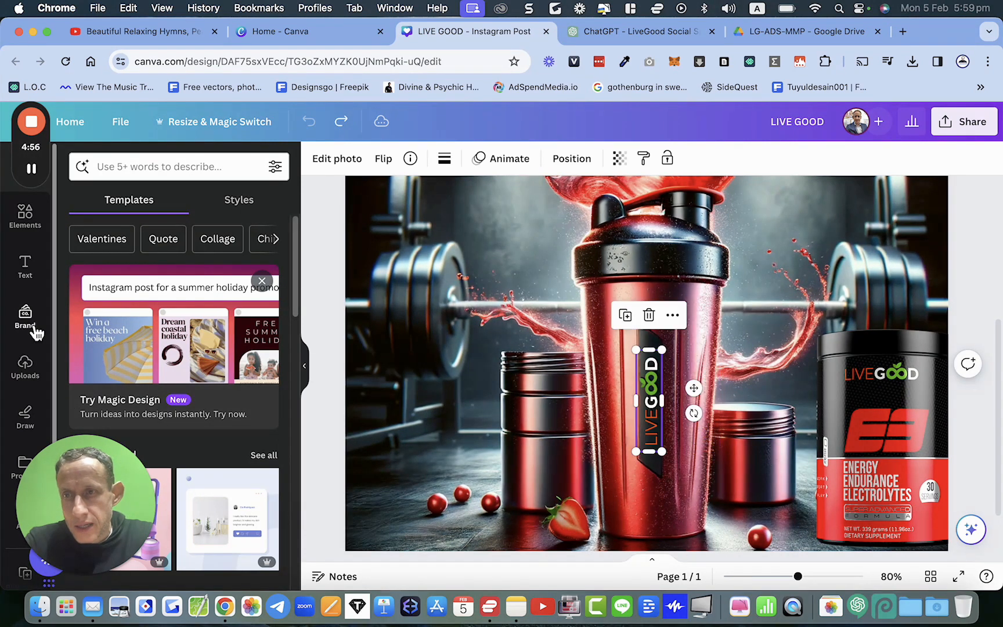
Step: Add the uploaded gym shaker image to the design and move it down on the canvas
click(34, 371)
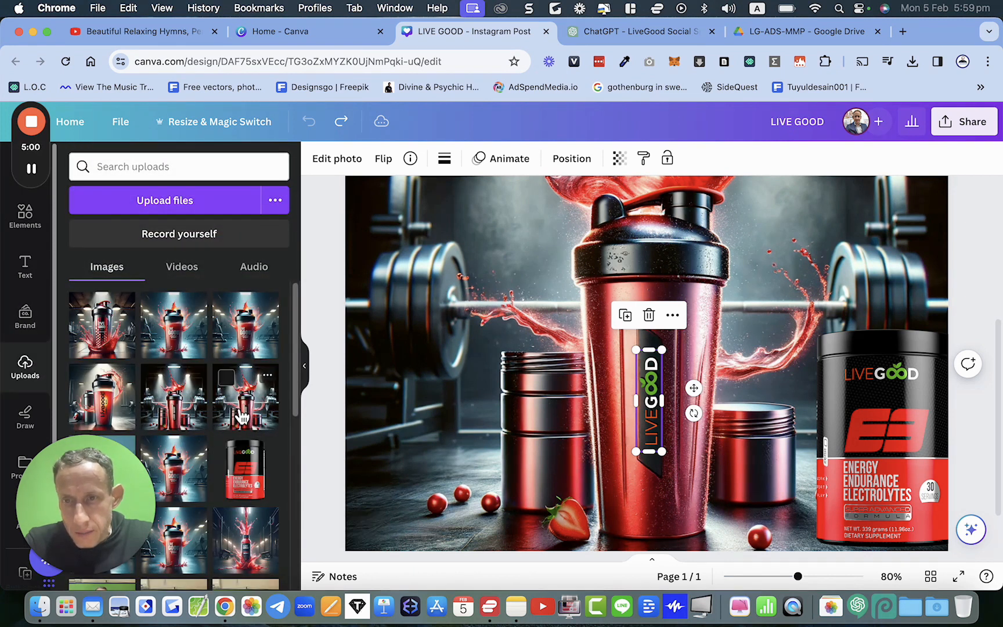
scroll(243, 417, down, 3)
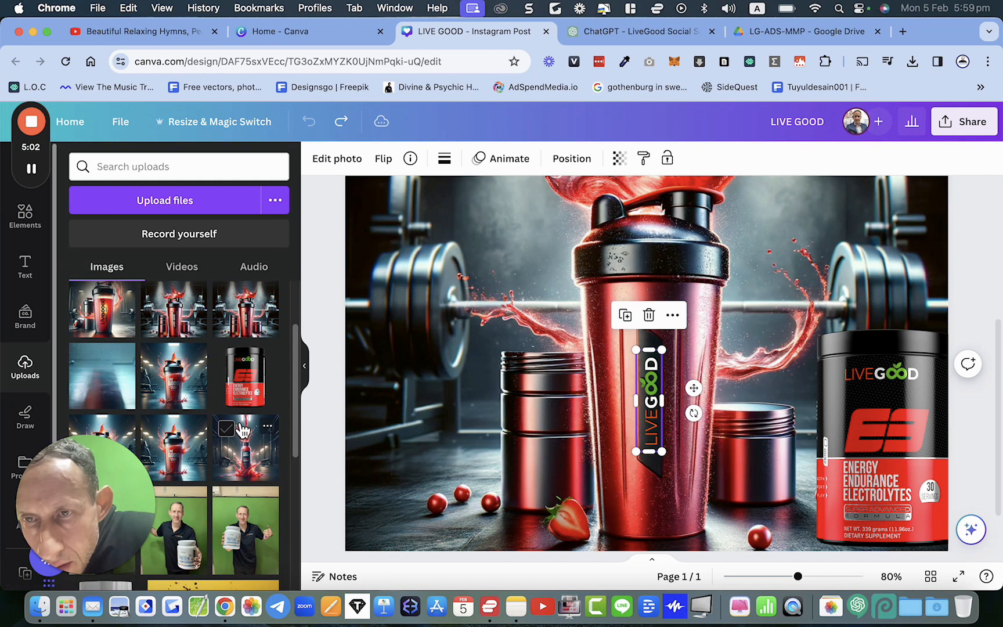
click(256, 329)
drag(620, 361, 625, 443)
Step: Reposition the added image and send it backward behind the headline text
scroll(624, 443, down, 3)
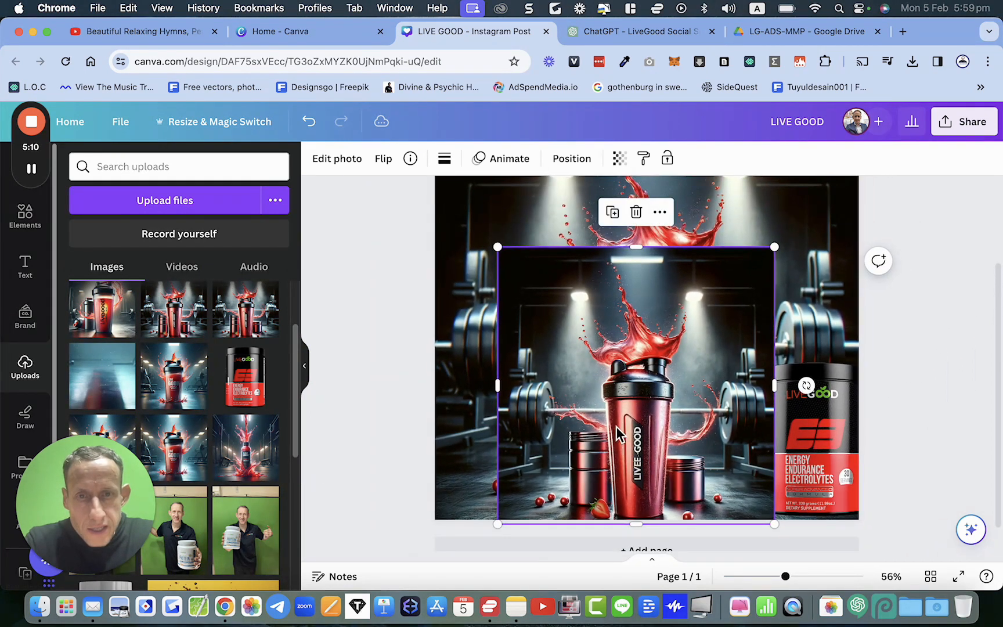
drag(617, 427, 568, 451)
scroll(565, 381, down, 3)
right_click(567, 451)
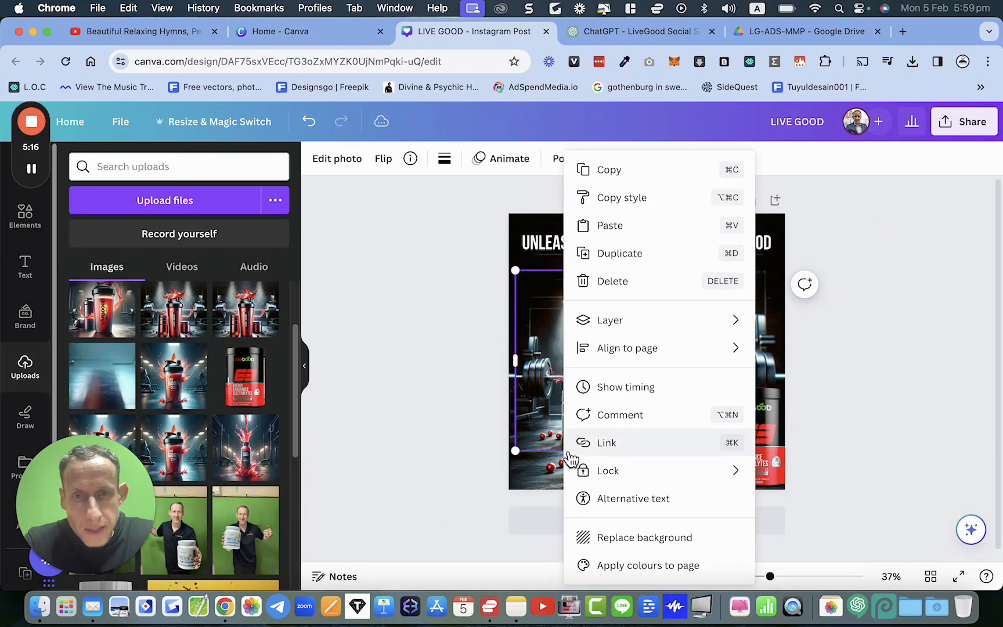
mouse_move(710, 324)
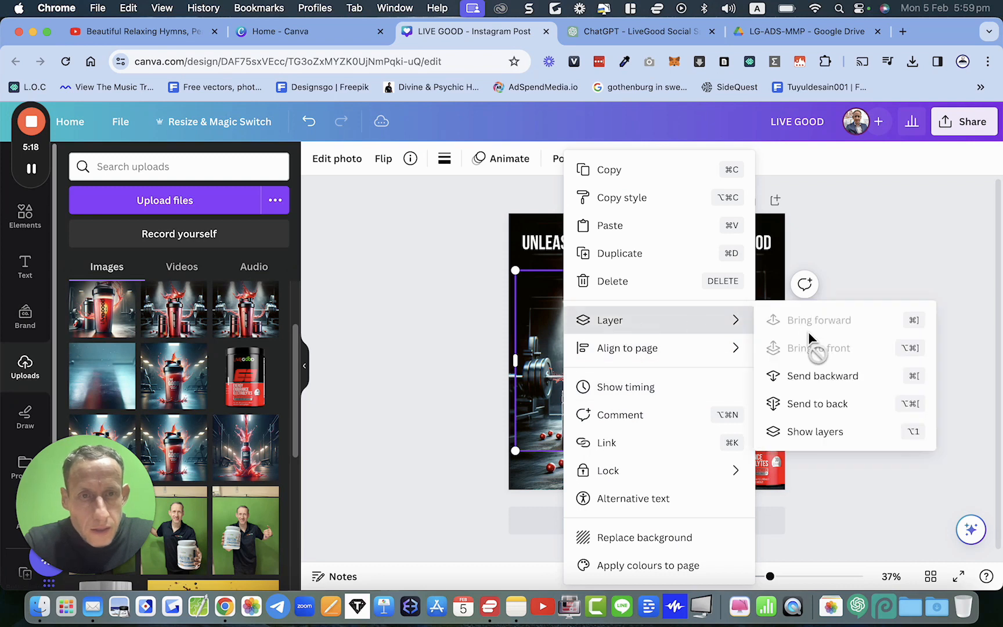
click(407, 394)
Step: Move the added image to the canvas's top-left corner and enlarge it to fill the whole canvas
drag(574, 363, 568, 306)
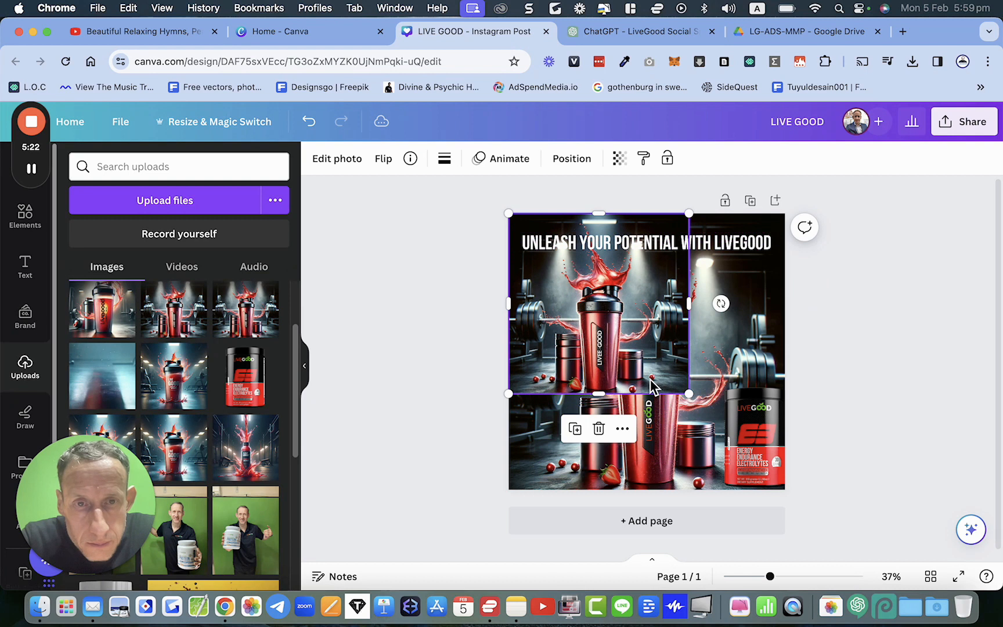
drag(694, 398, 788, 492)
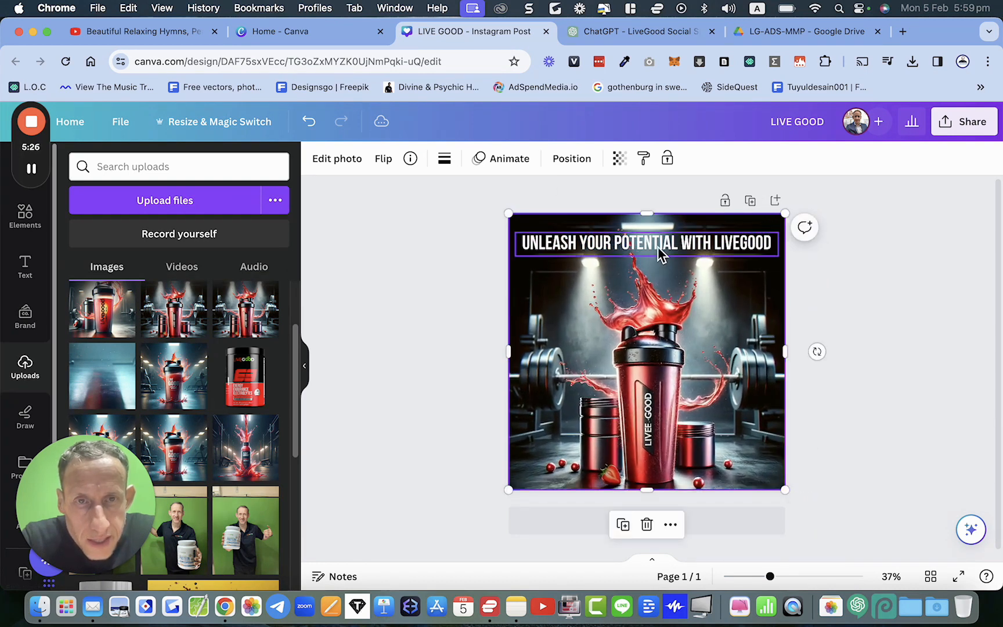
Step: Select the headline text and then the new background image to check their layering
click(661, 253)
mouse_move(653, 249)
mouse_down()
mouse_move(606, 281)
mouse_move(653, 251)
mouse_up()
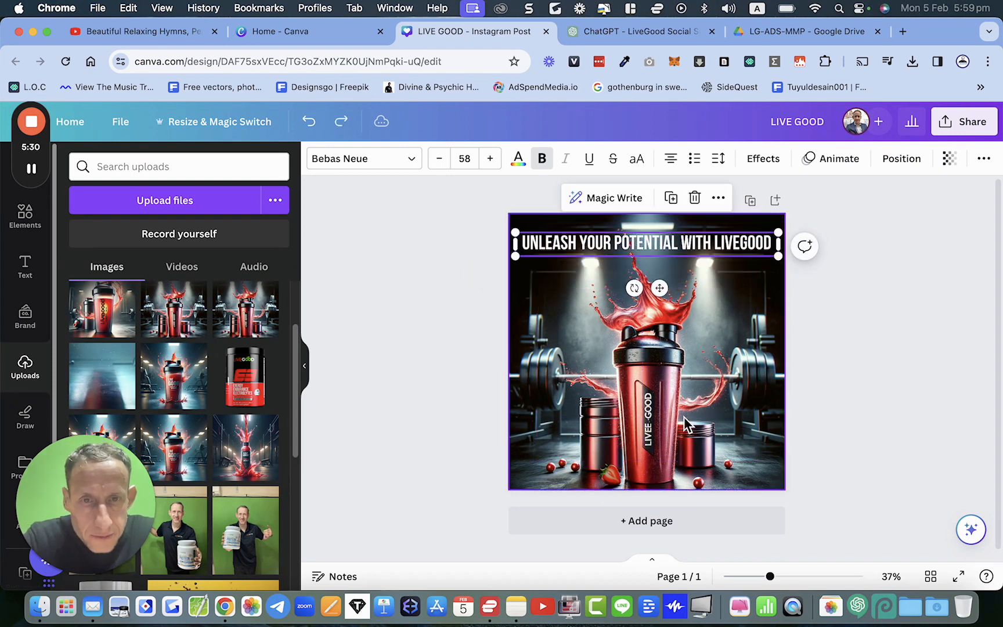
click(668, 405)
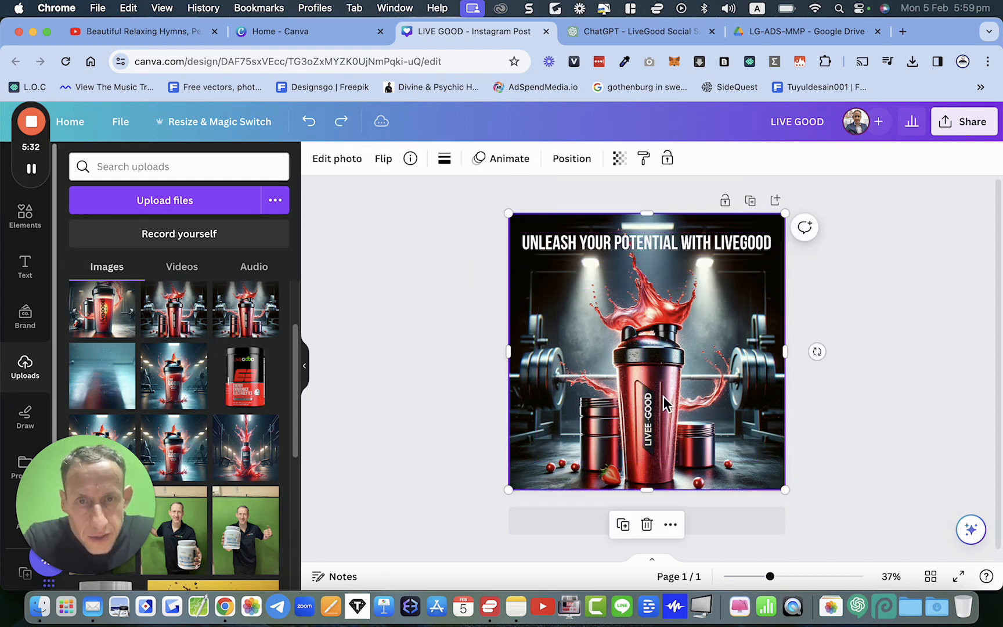
Step: Delete the newly added gym shaker image from the LIVE GOOD design
scroll(668, 405, up, 5)
scroll(665, 396, down, 2)
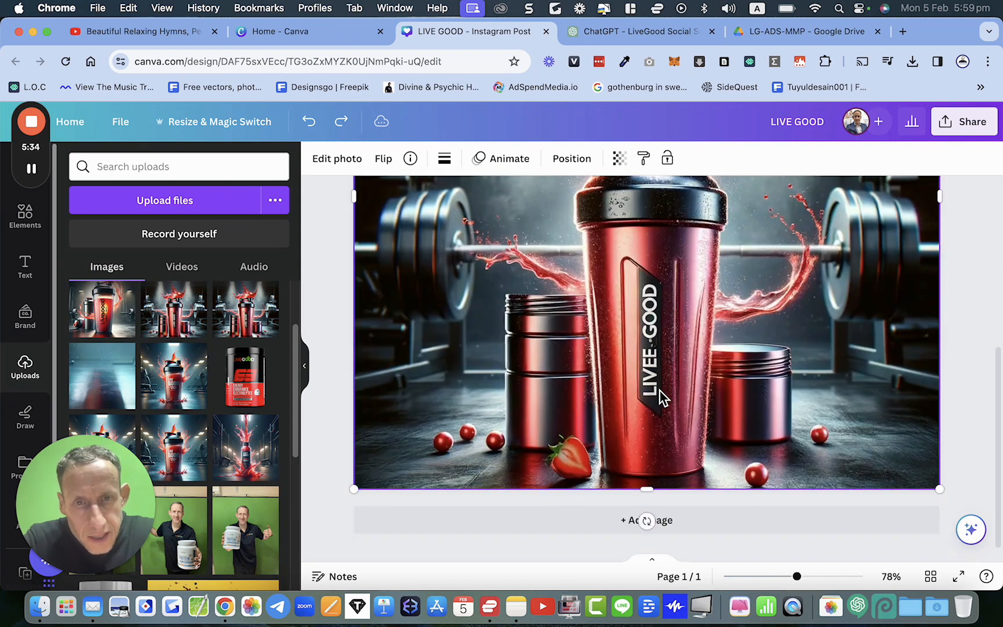
scroll(662, 399, up, 5)
scroll(659, 397, down, 3)
scroll(656, 398, up, 2)
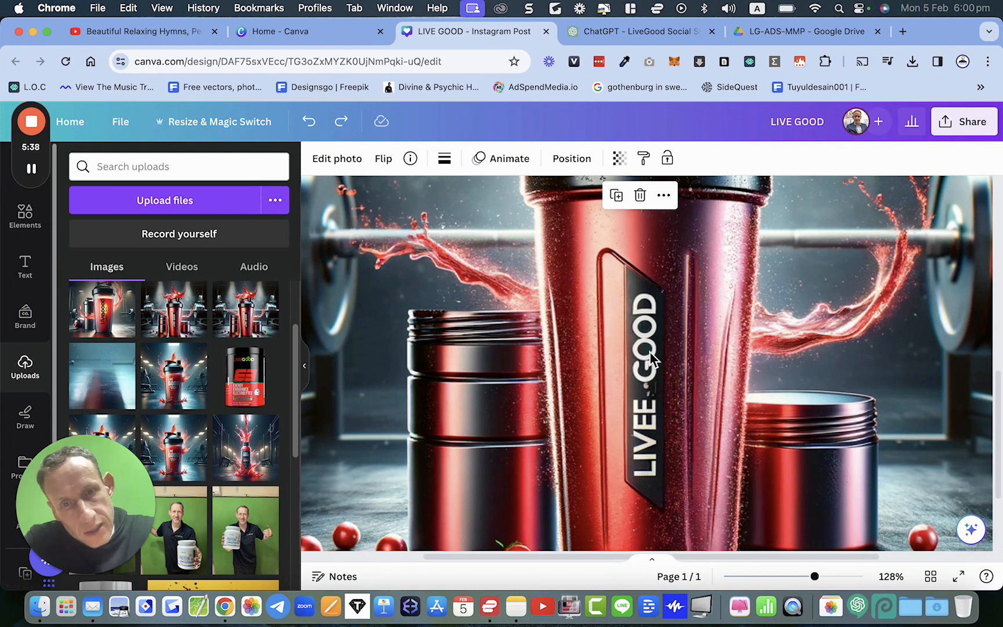
scroll(652, 400, down, 3)
scroll(651, 399, down, 3)
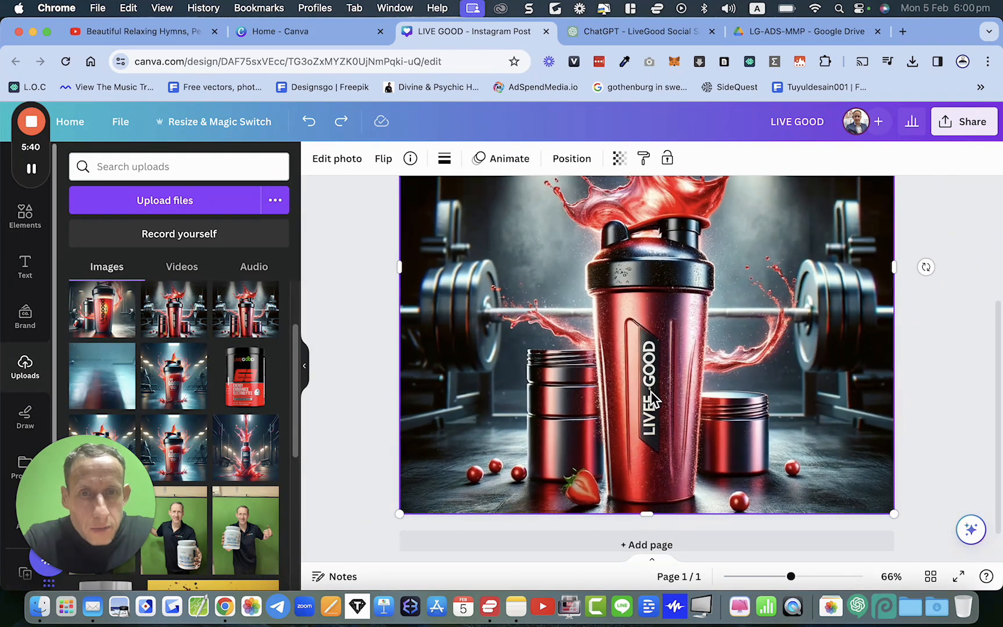
scroll(652, 399, up, 2)
scroll(653, 400, up, 3)
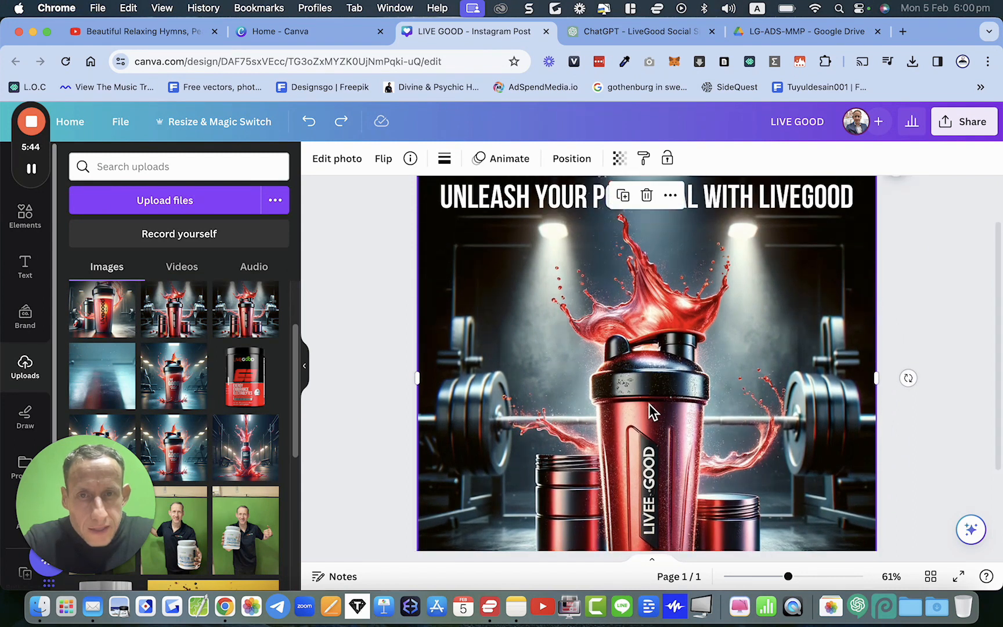
scroll(649, 405, down, 1)
key(Delete)
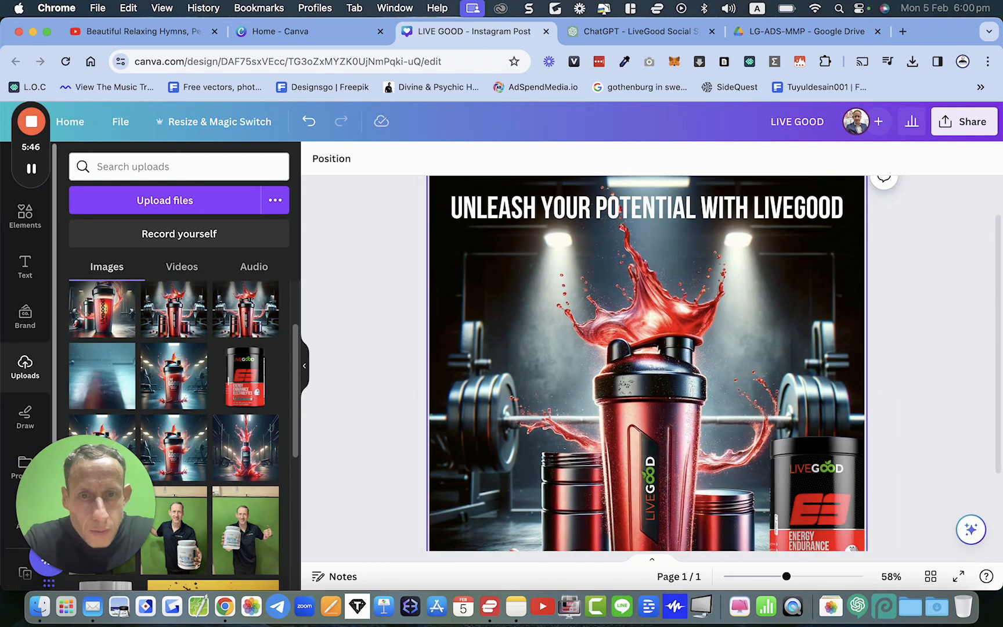
Step: Open the LiveGood Instagram Post from the recent designs on the Canva home page
scroll(652, 400, down, 4)
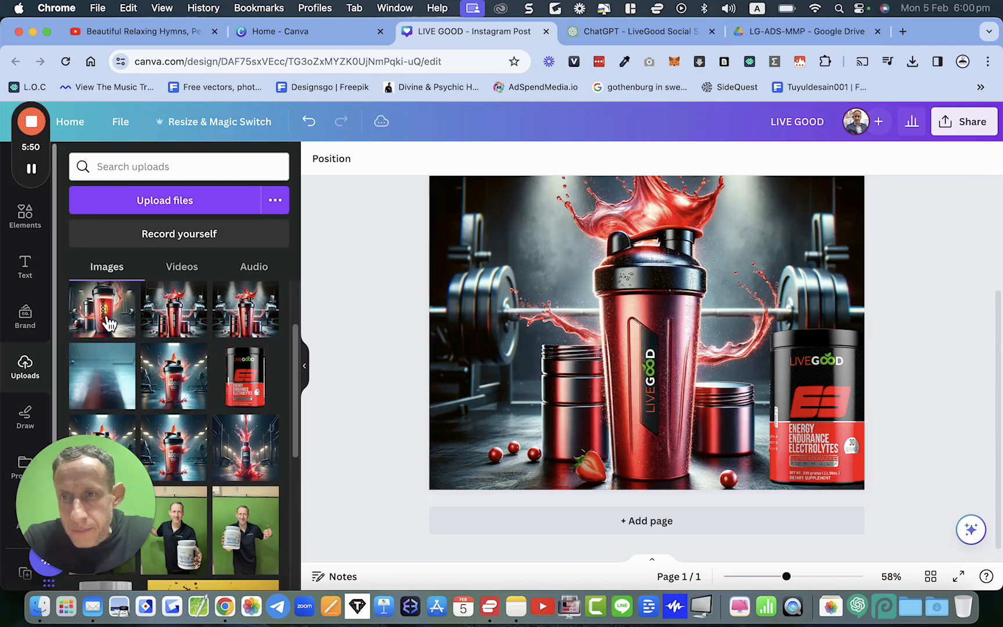
click(643, 32)
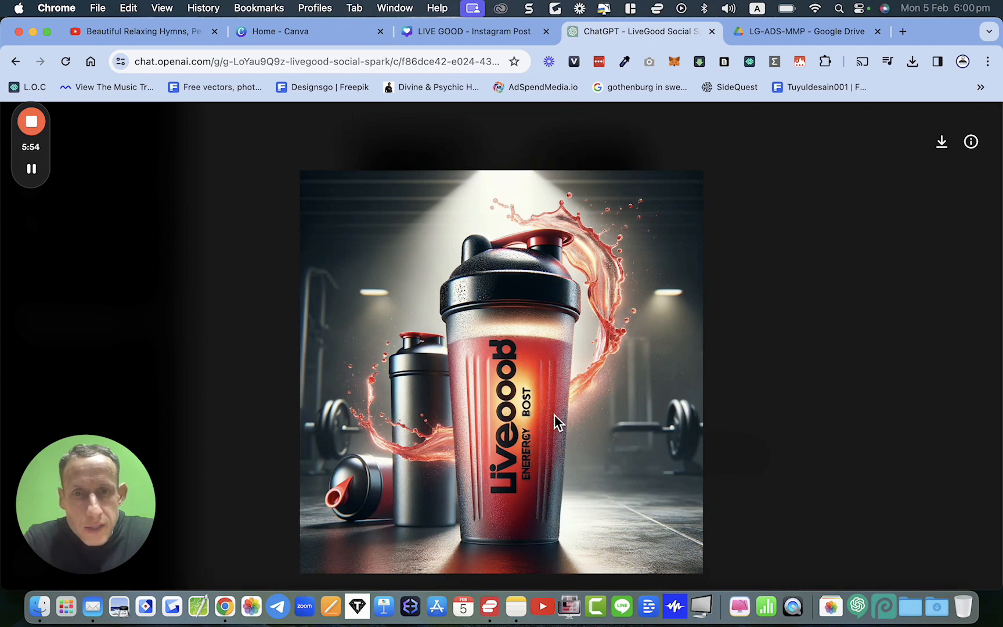
click(443, 31)
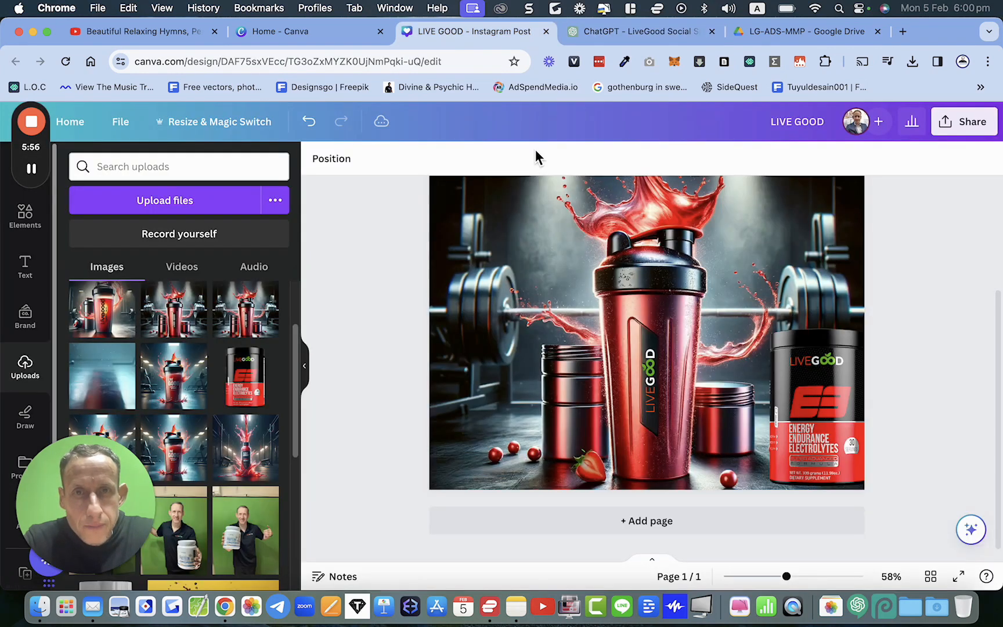
click(317, 38)
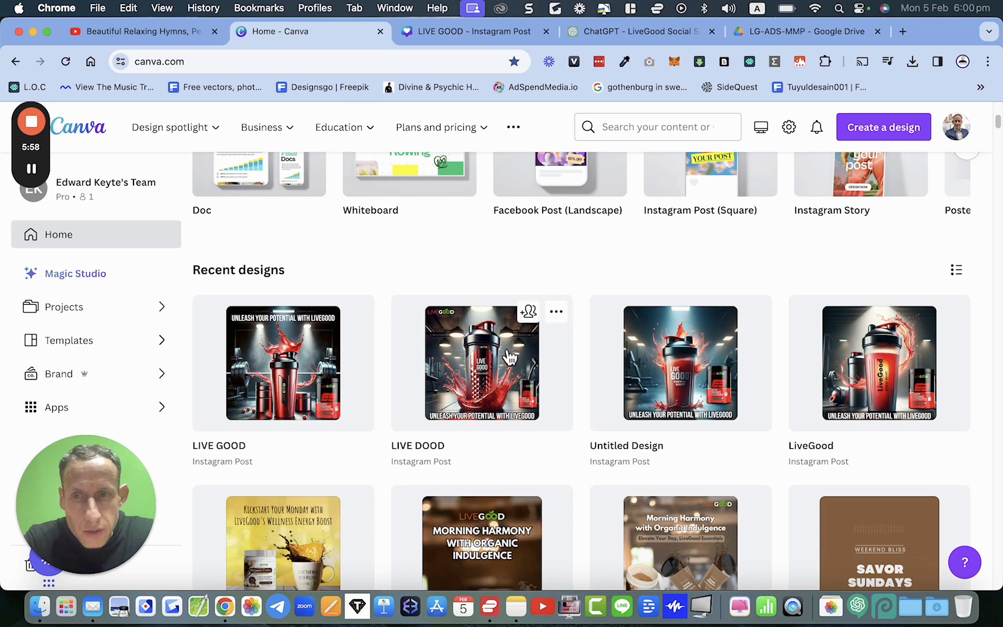
click(870, 390)
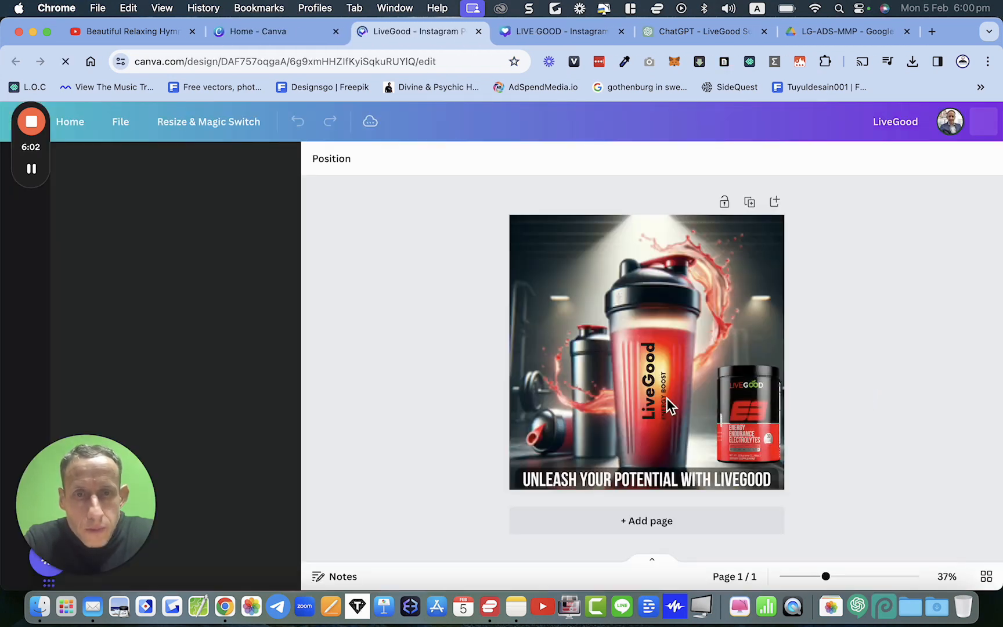
Step: Try dragging the LiveGood shaker text aside, undo the move, and select the ENERGY BOOST text
scroll(665, 387, up, 5)
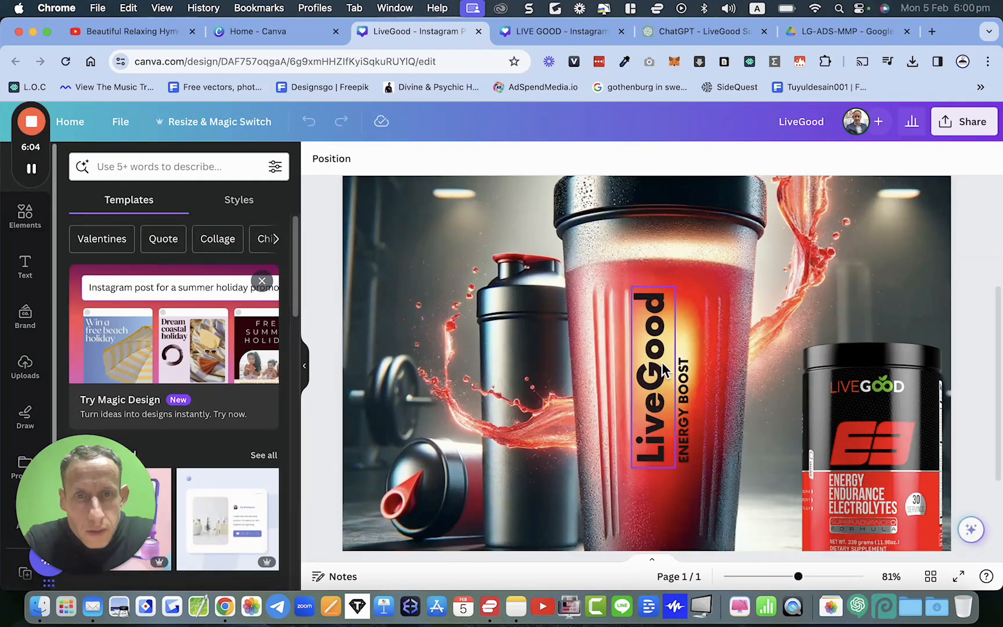
drag(662, 355, 557, 381)
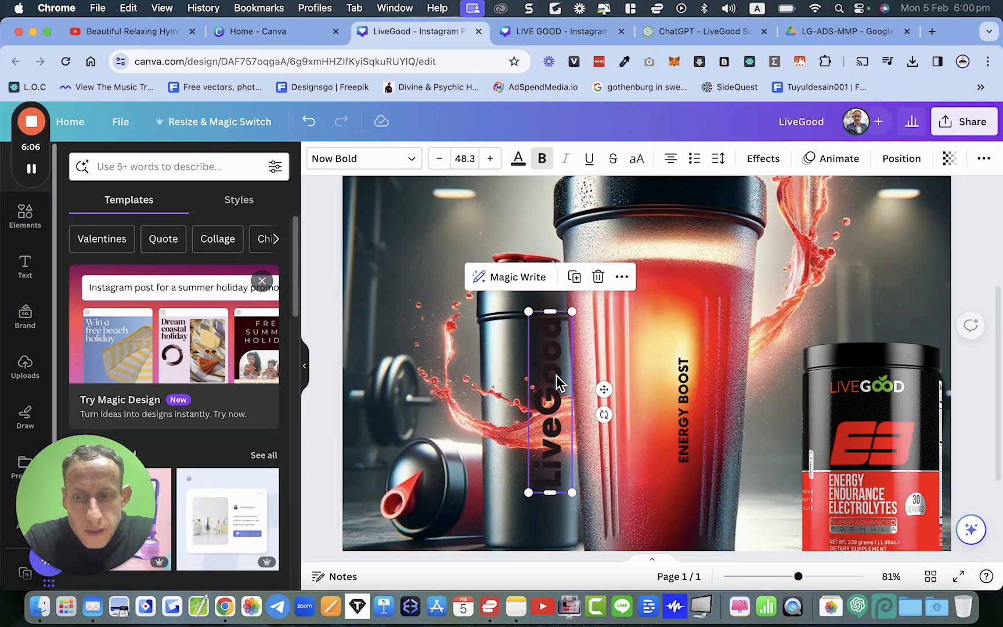
key(super+z)
click(685, 407)
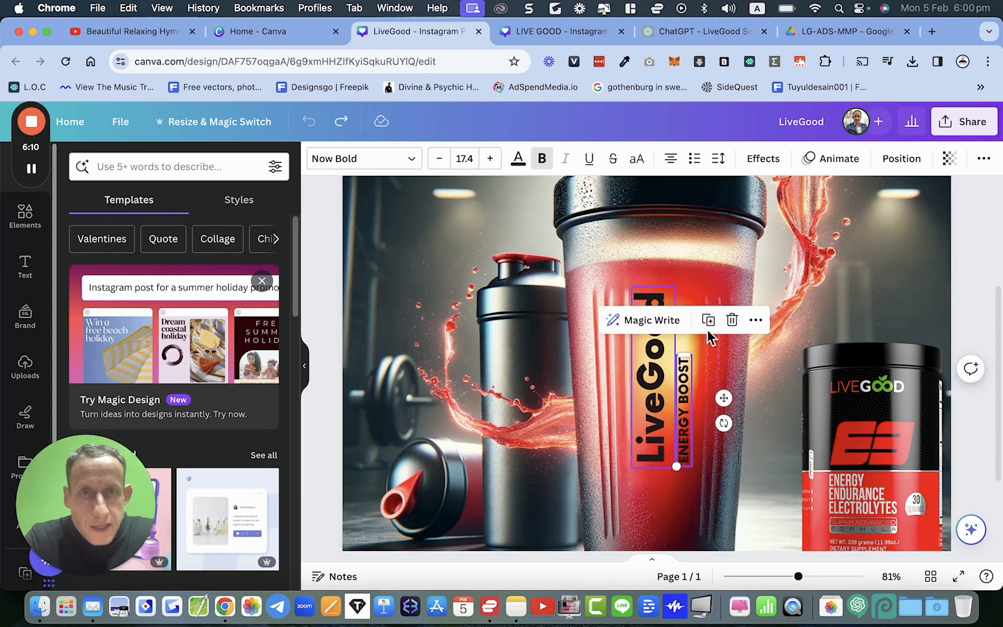
Step: Compare the ChatGPT shaker image with the LiveGood design's background image
click(659, 36)
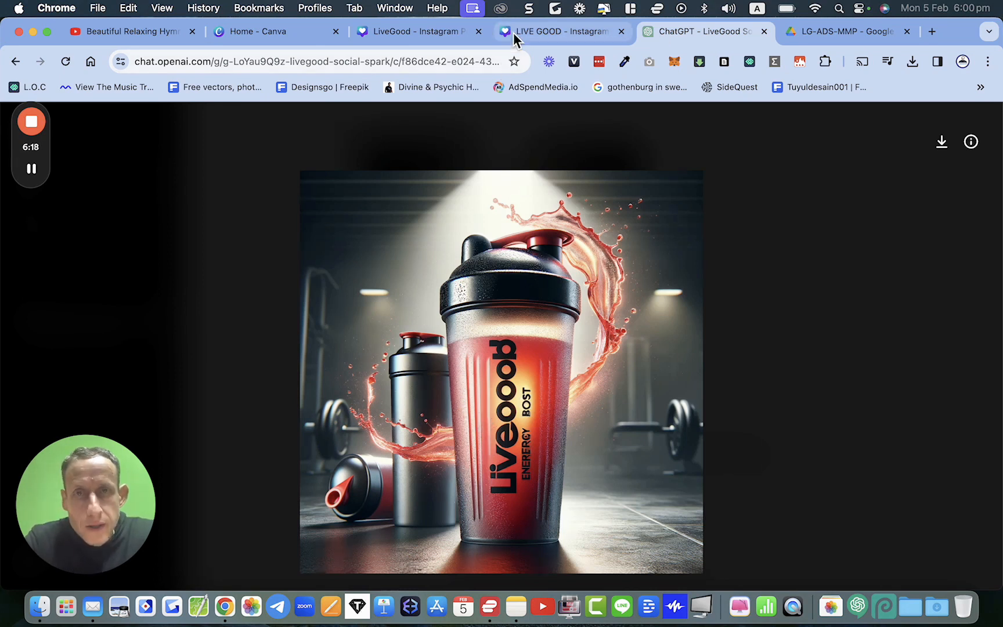
click(450, 33)
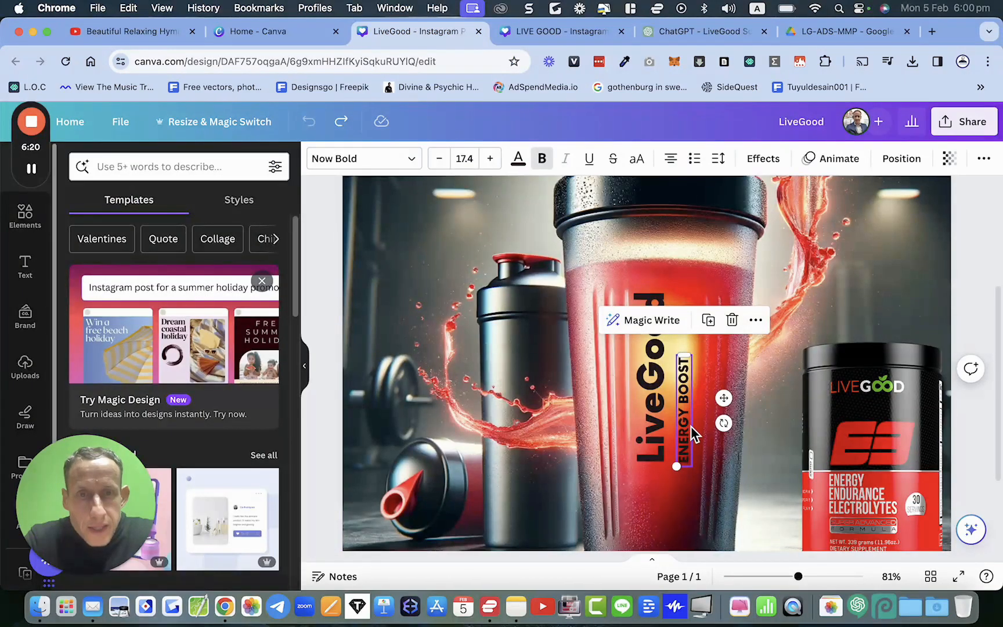
click(513, 367)
scroll(639, 397, down, 5)
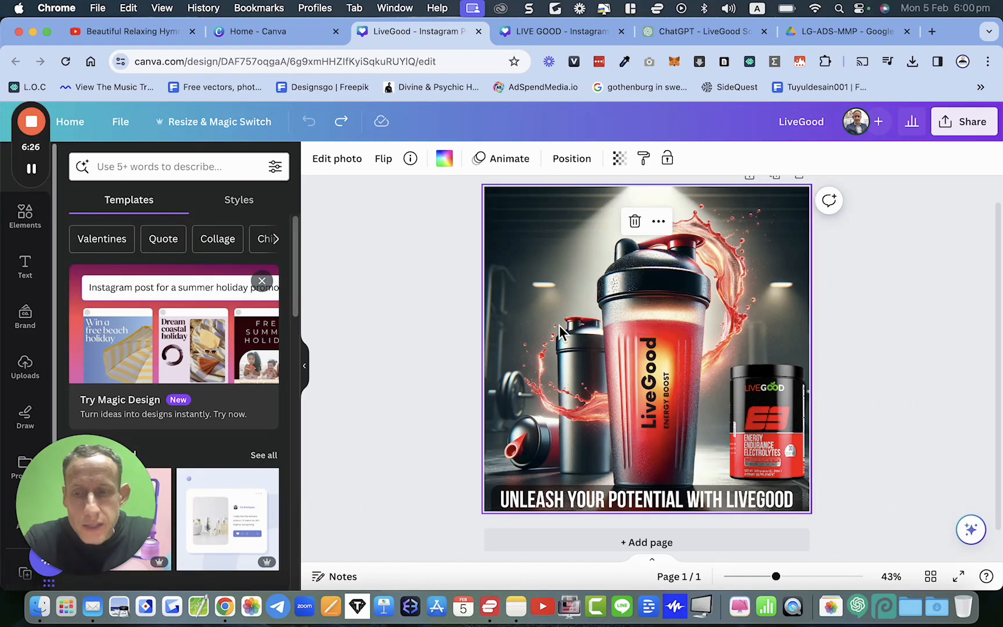
Step: Close the LiveGood and LIVE GOOD design tabs, choosing to leave the site
key(super+w)
key(super+w)
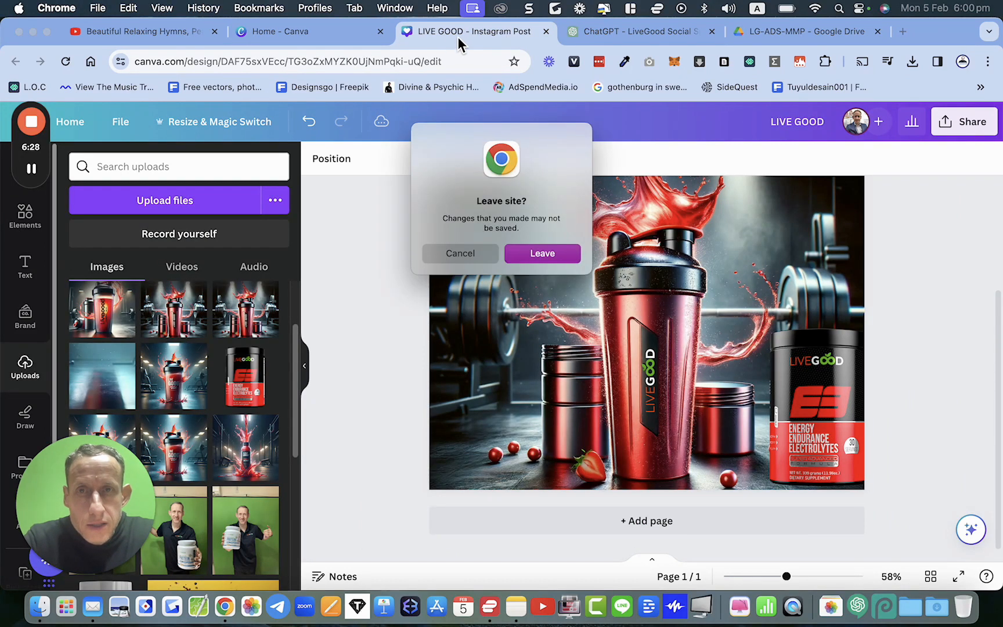
click(539, 253)
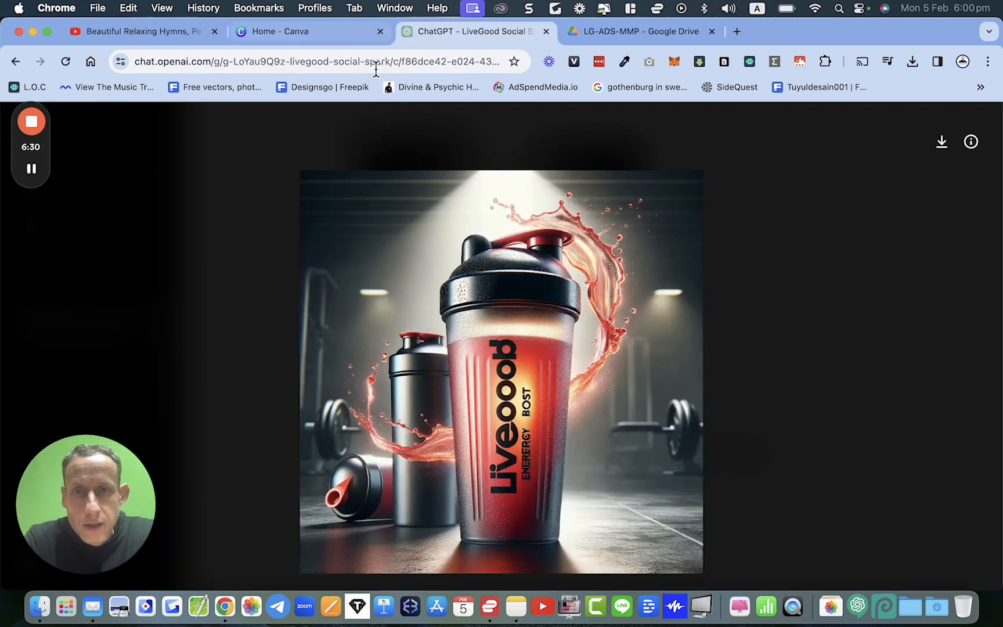
Step: Create a new Instagram Post (Square) design from the Canva home page
click(361, 34)
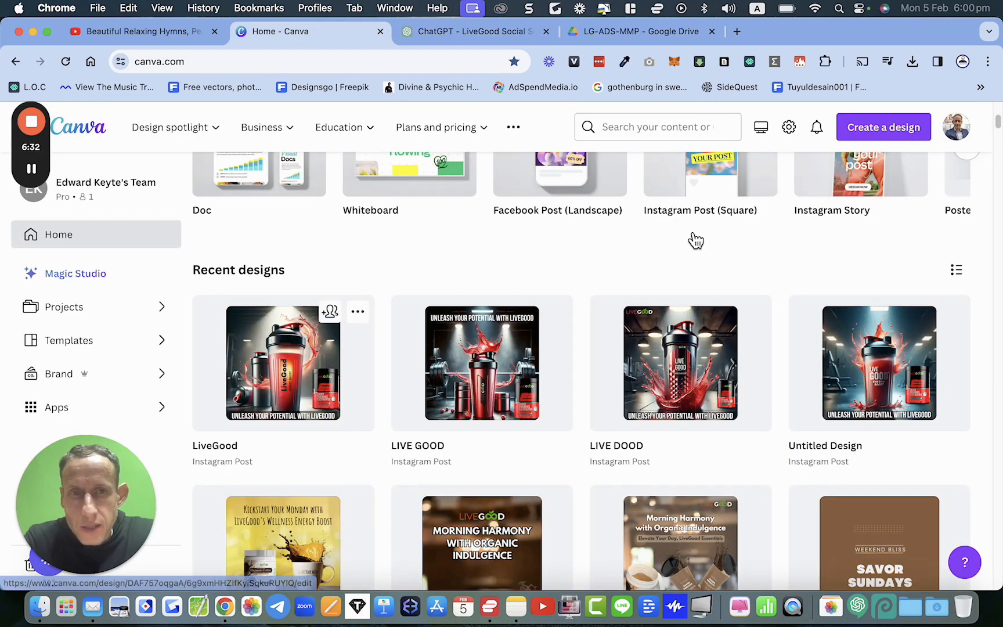
click(894, 127)
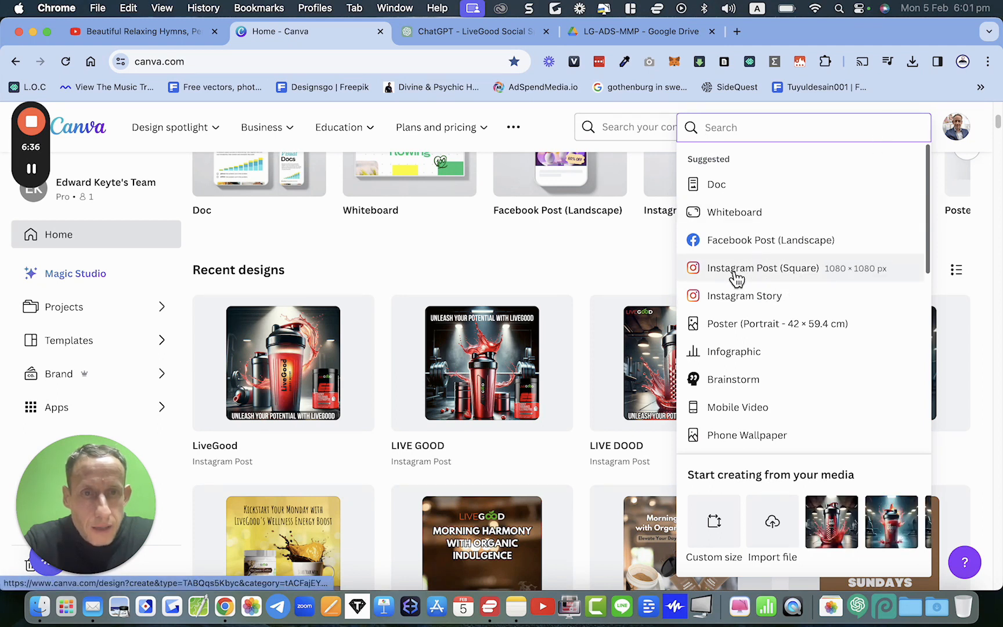
click(820, 278)
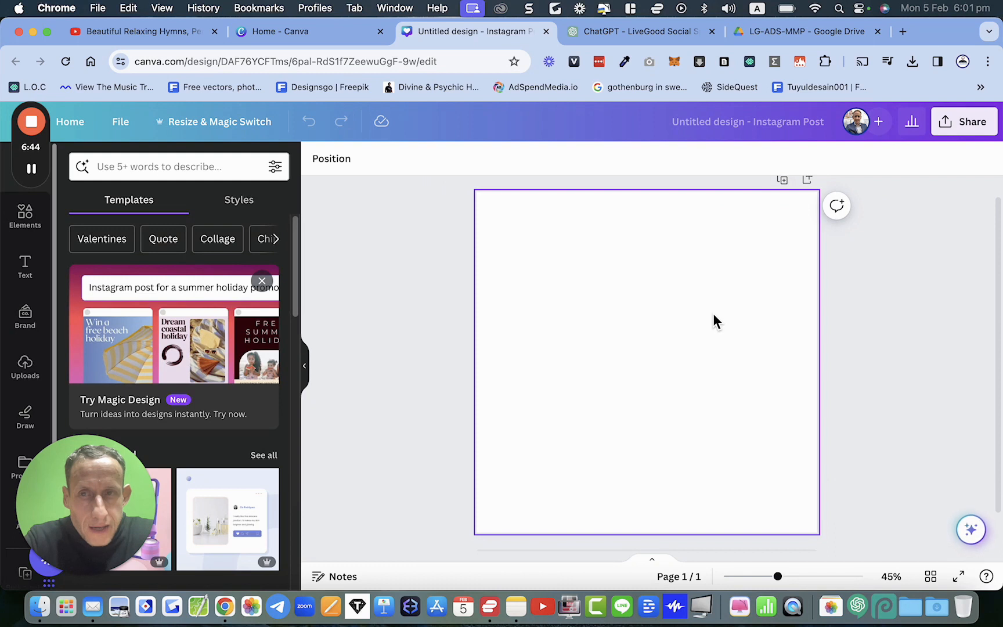
Step: Copy the shaker image from the ChatGPT tab and paste it into the new design
click(635, 35)
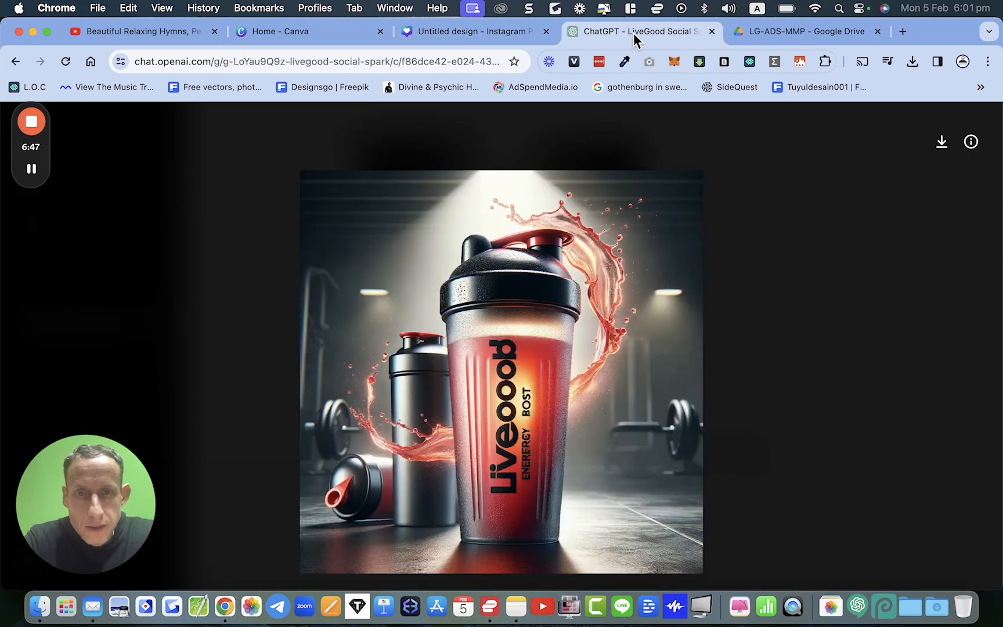
right_click(535, 315)
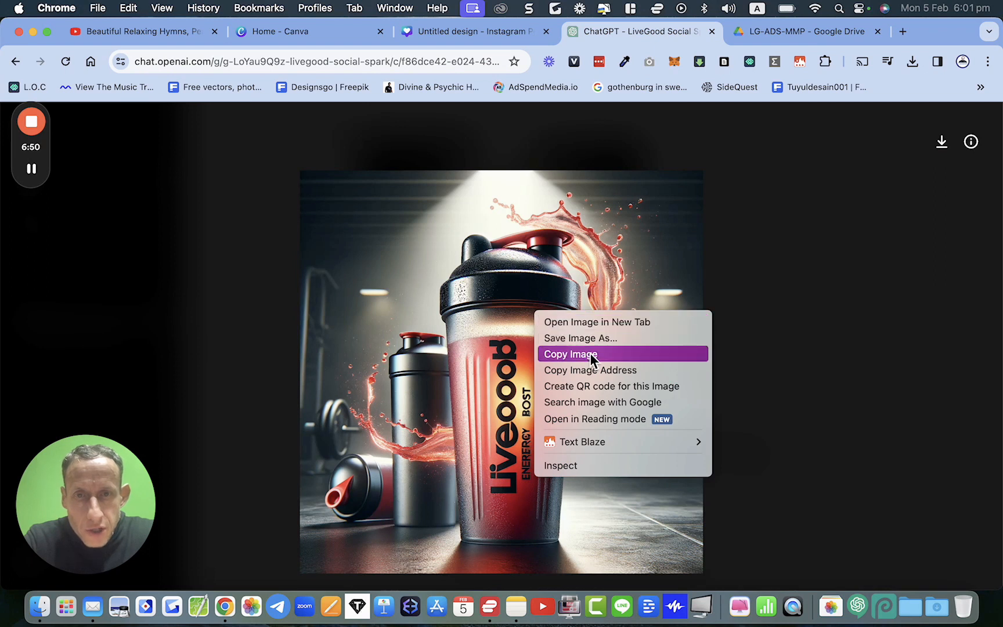
click(561, 355)
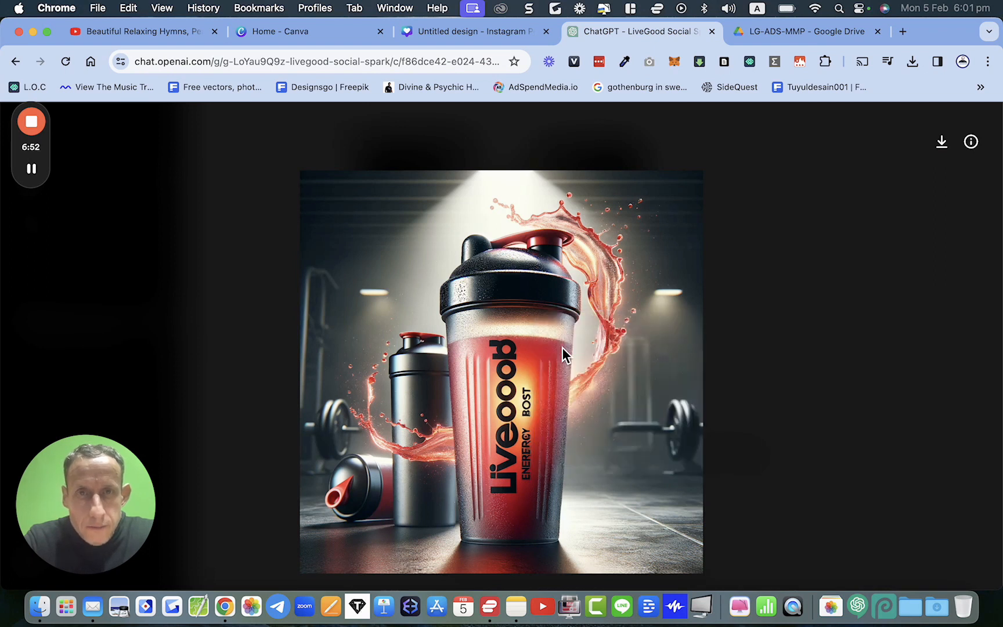
click(452, 40)
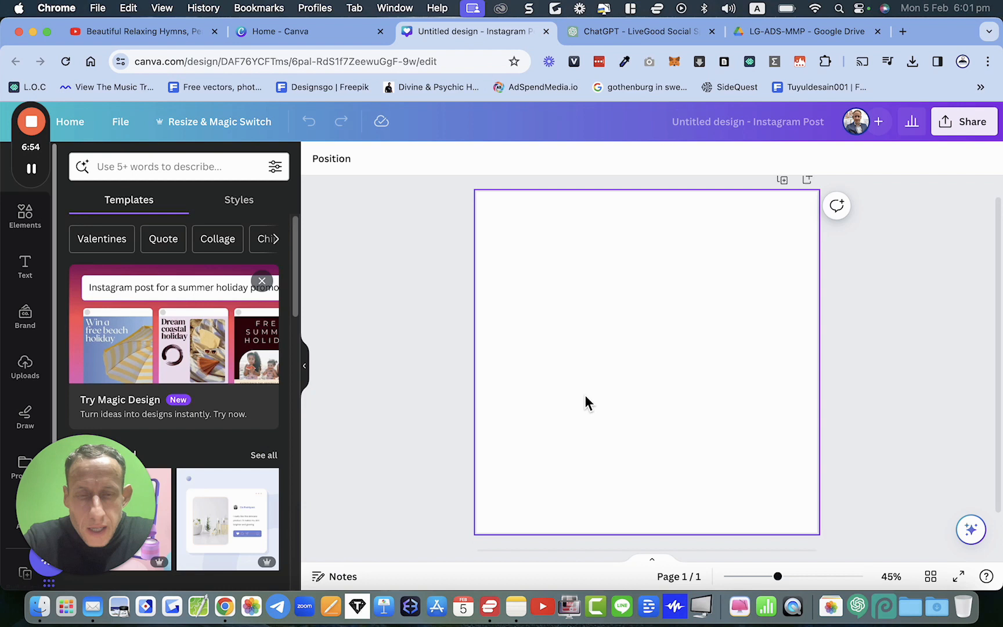
key(super+v)
Step: Set the pasted image as the page background and extract its printed label with Grab Text
right_click(651, 371)
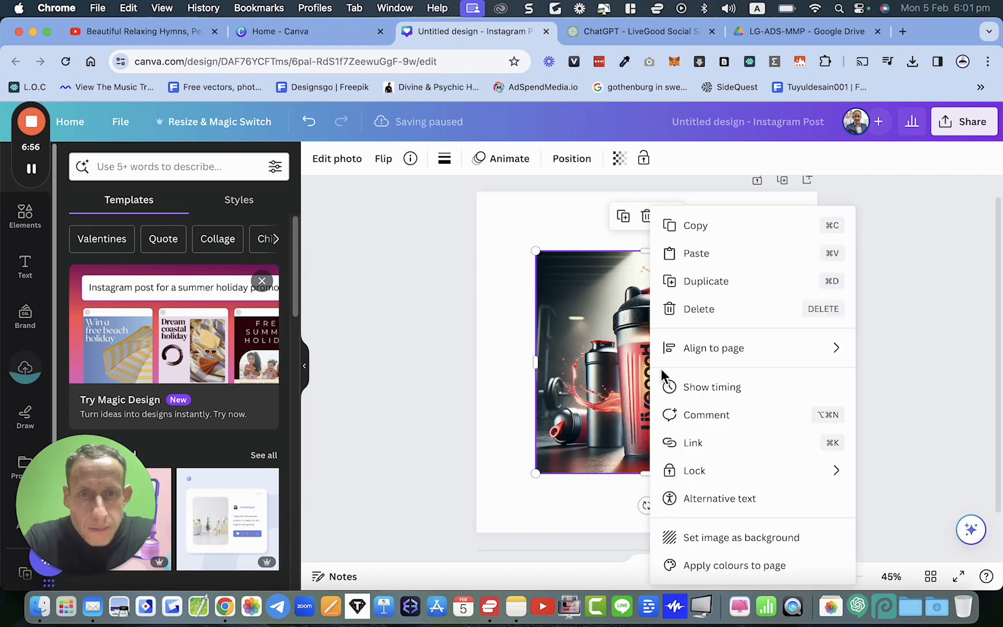
click(706, 537)
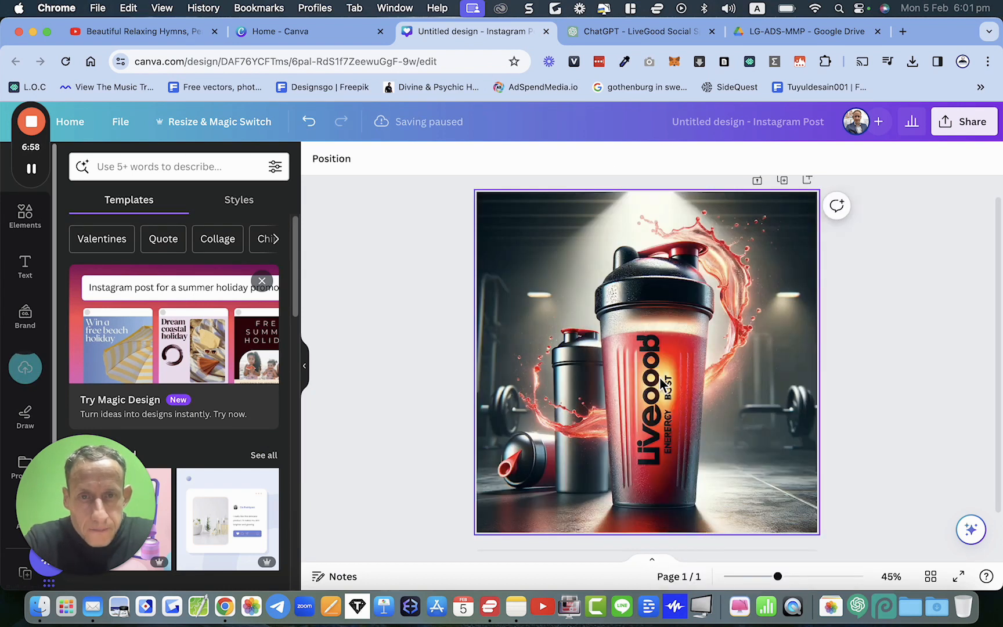
click(602, 340)
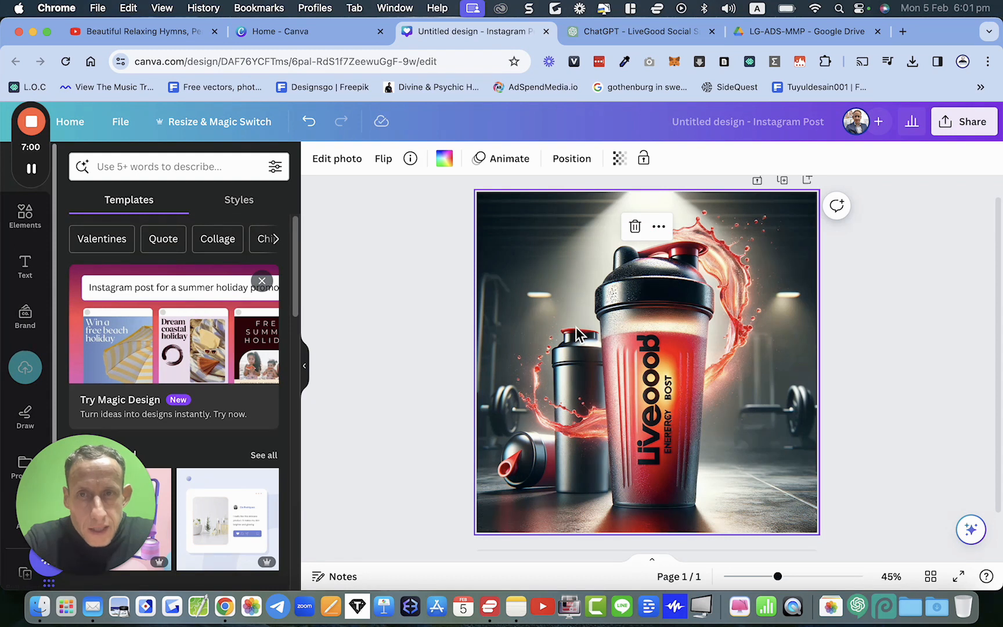
click(347, 162)
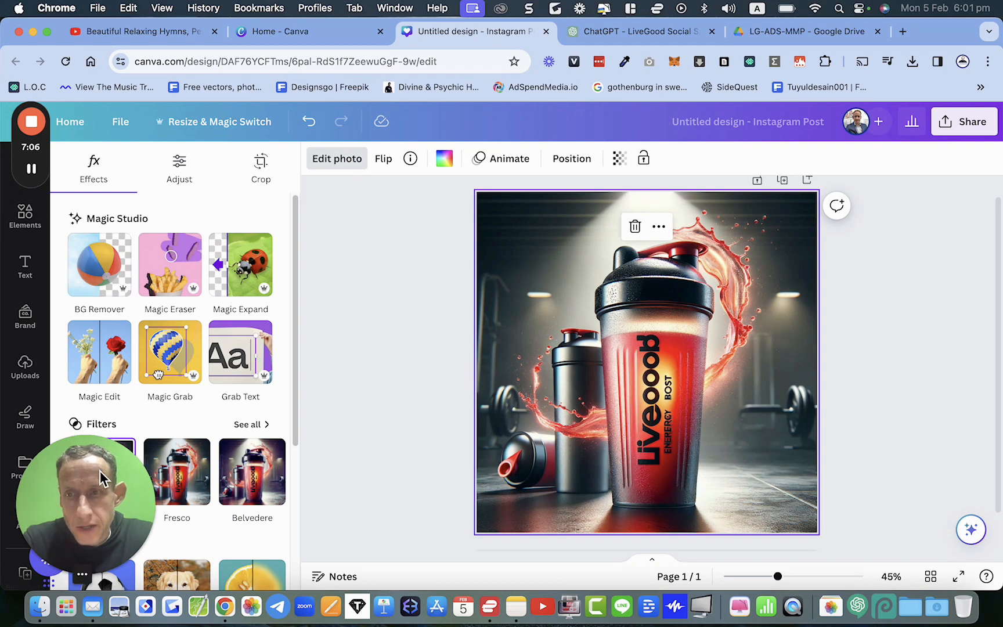
drag(122, 471, 950, 227)
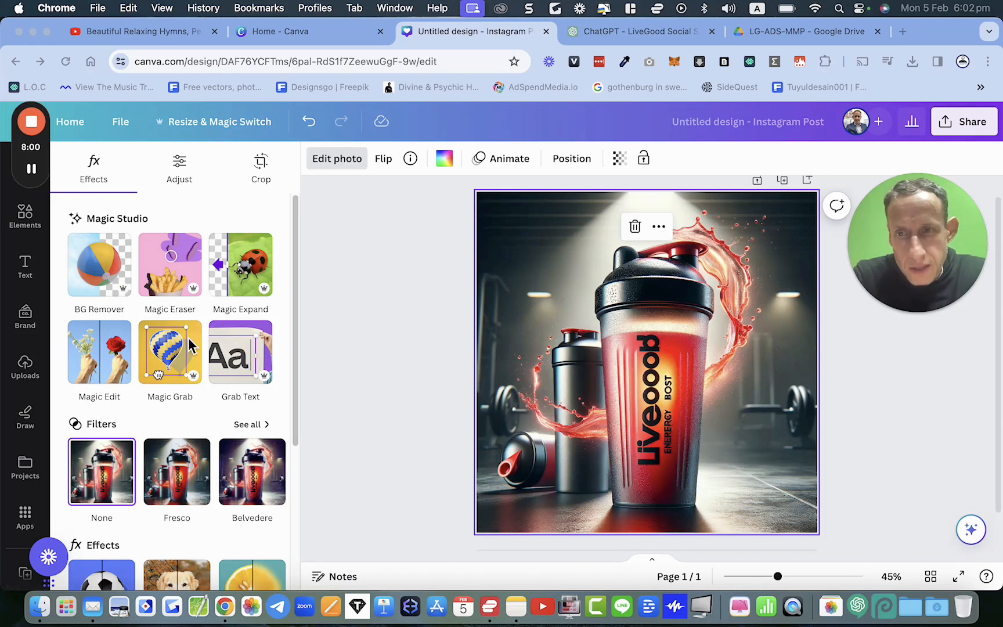
click(243, 360)
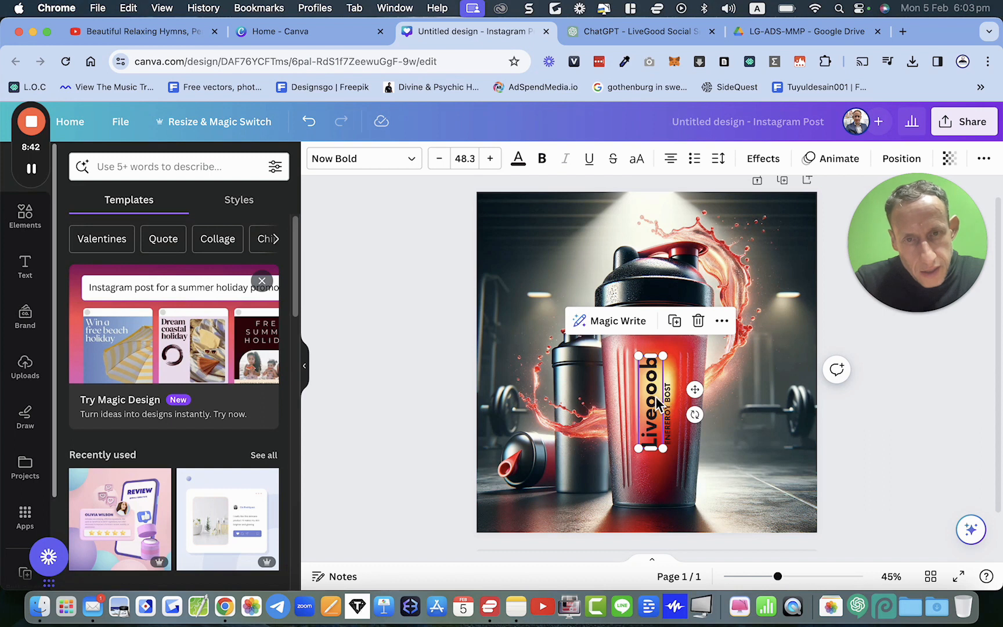
Step: Try dragging the grabbed text box off the shaker, then undo the move
double_click(655, 416)
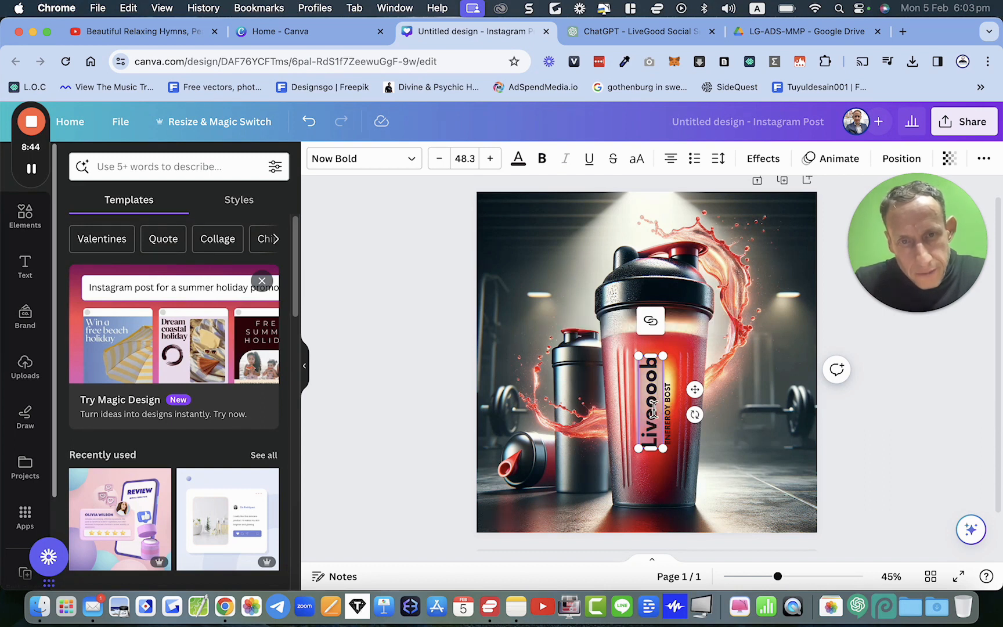
click(761, 426)
drag(651, 407, 502, 416)
key(cmd+z)
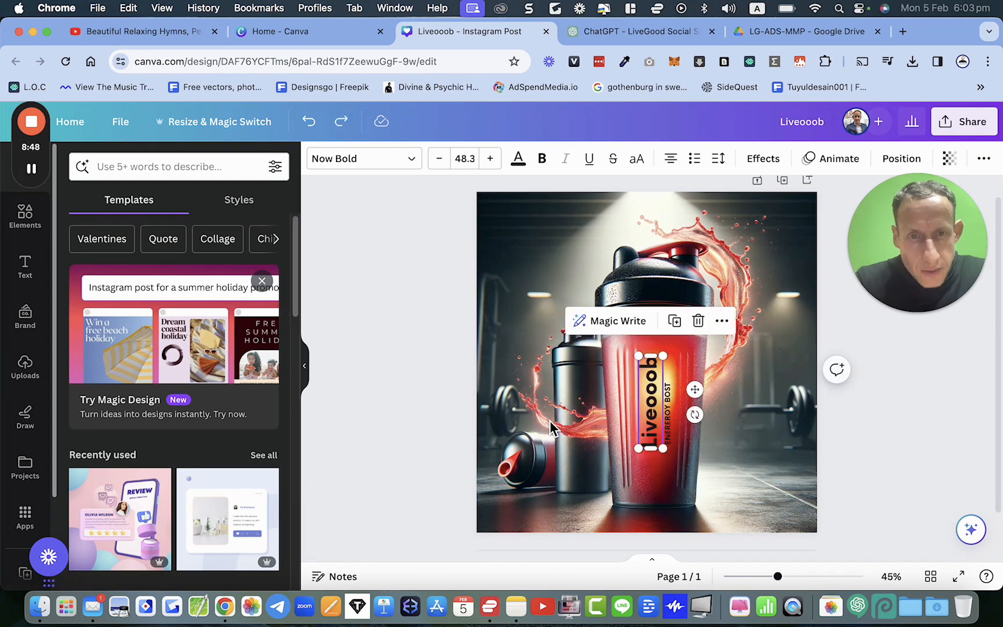
Step: Retype the grabbed shaker label text as LiveGood
double_click(655, 416)
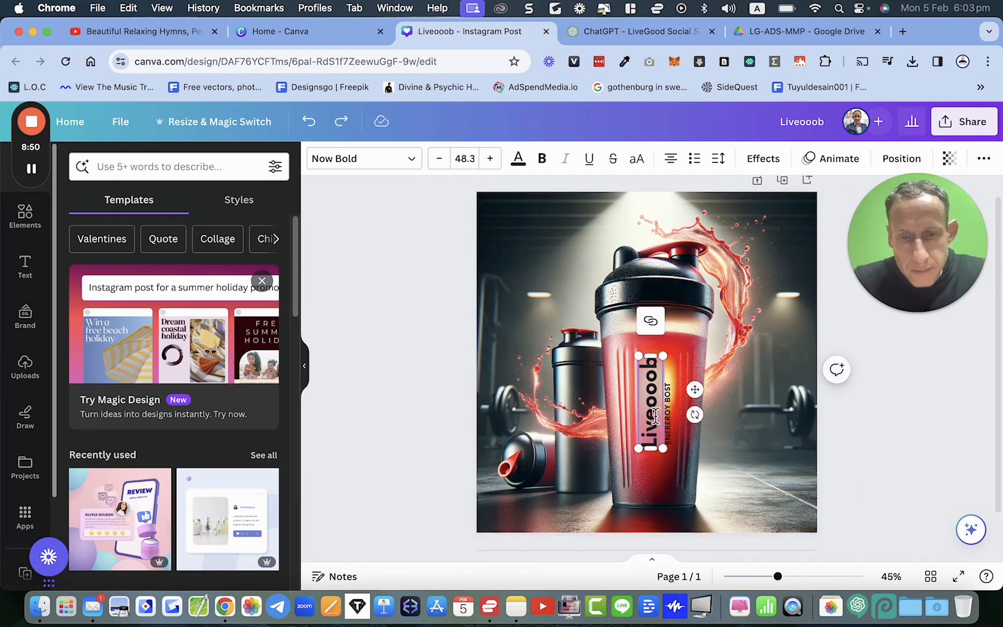
text(LiveGood)
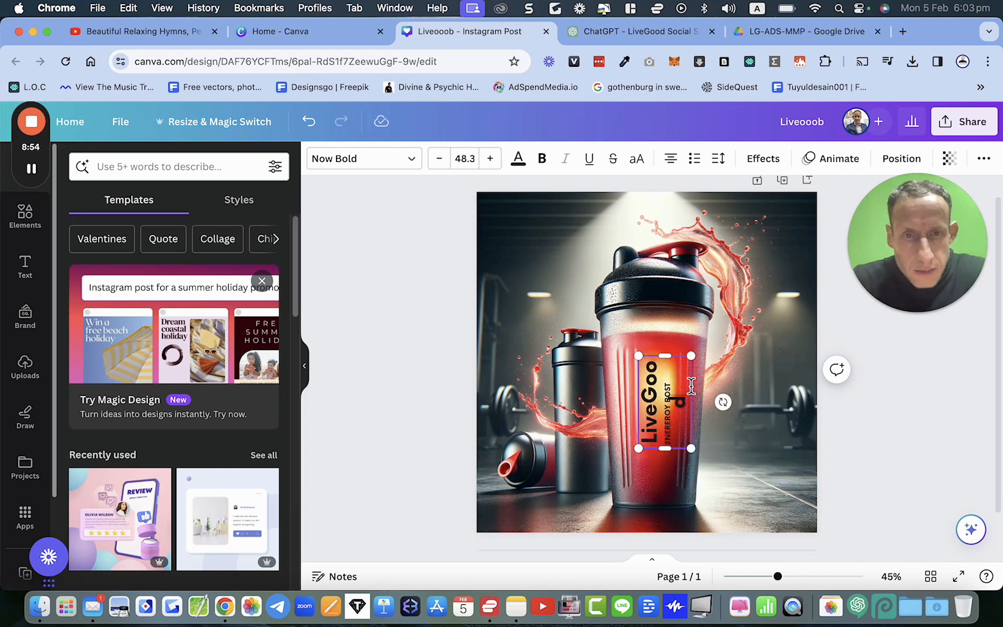
Step: Widen the grabbed label text box so LiveGood fits on one line
drag(670, 356, 670, 352)
click(724, 399)
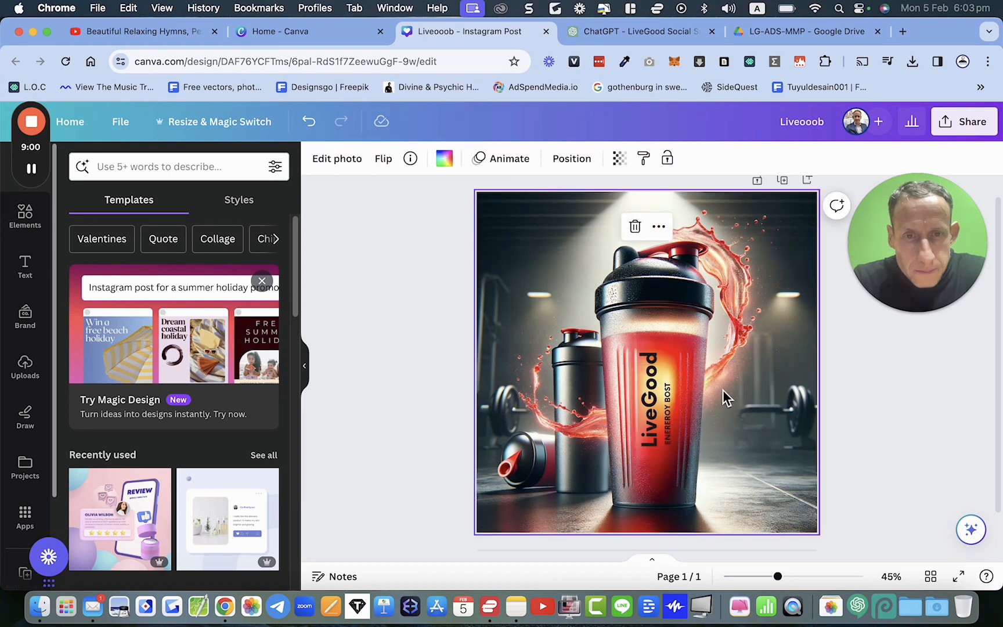
Step: Make the LiveGood label text on the shaker bold
click(649, 417)
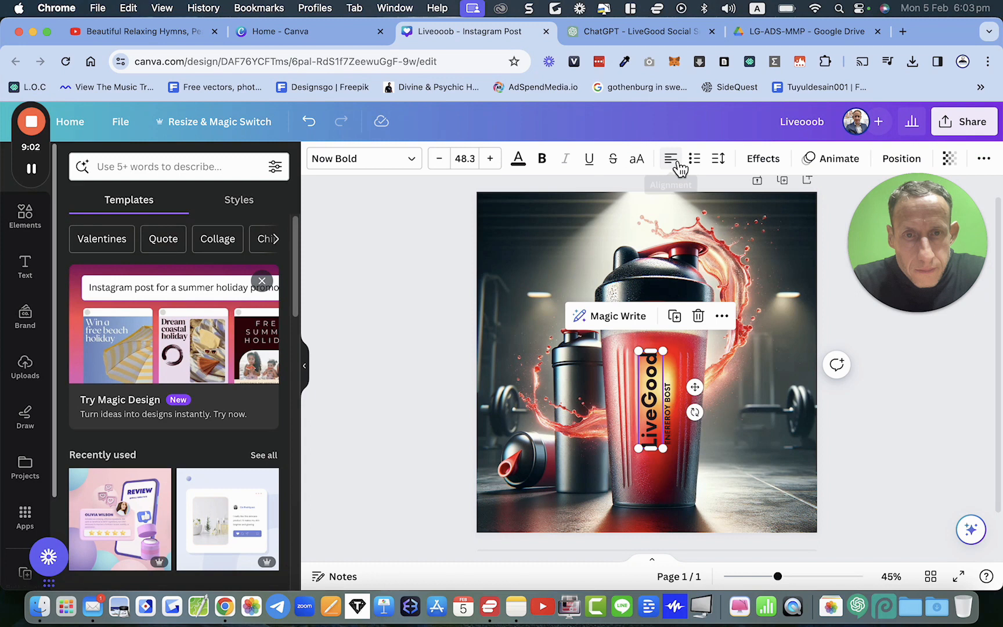
click(653, 425)
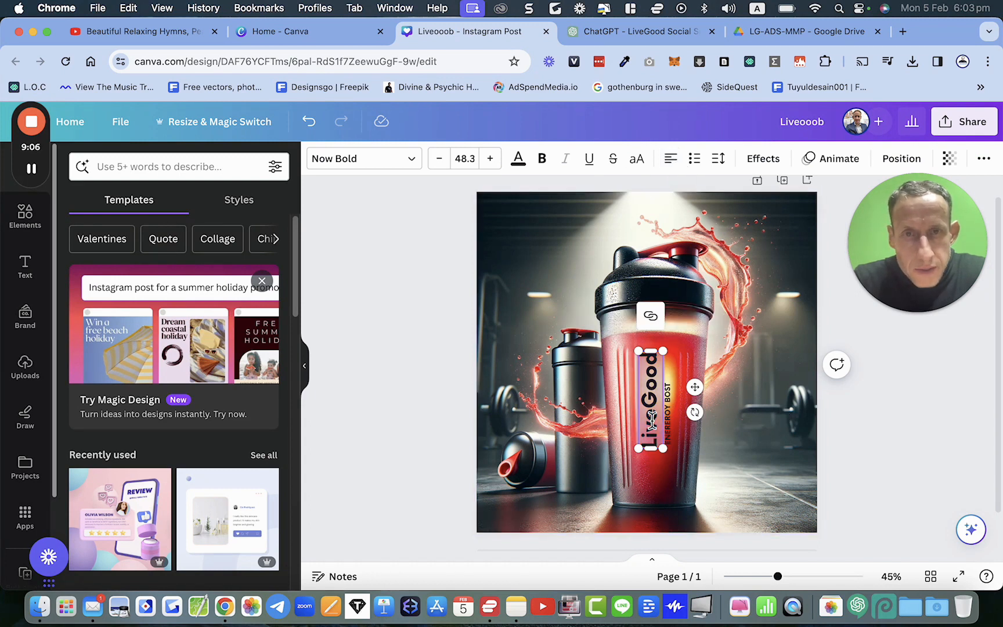
key(cmd+b)
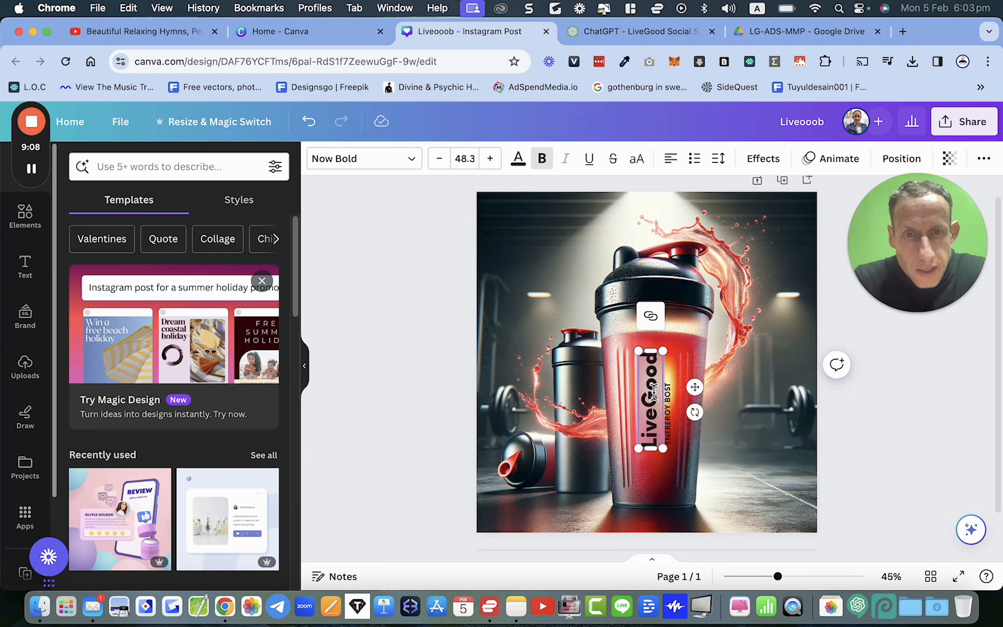
click(735, 407)
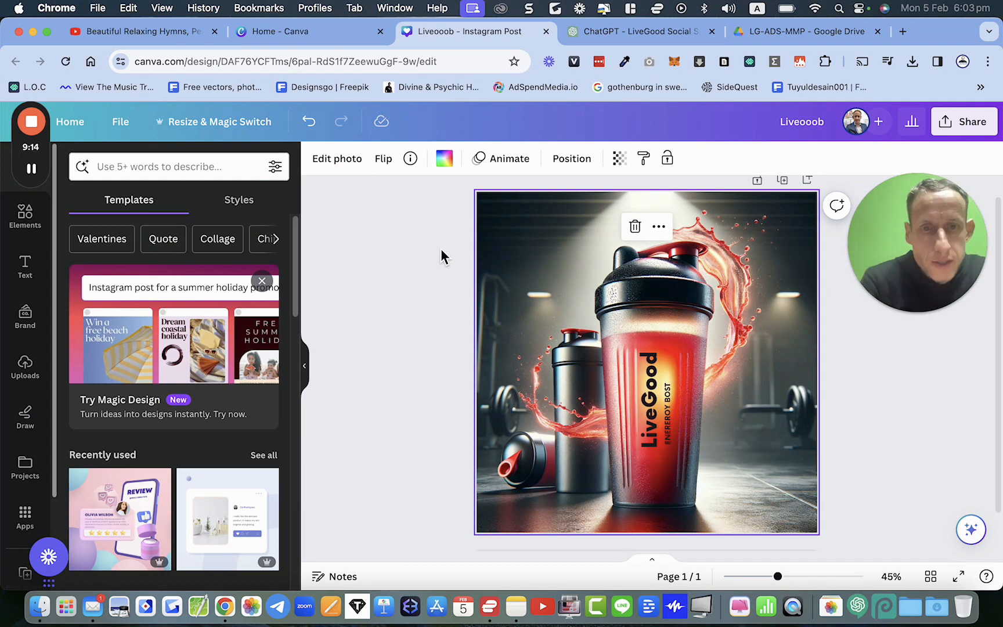
click(672, 436)
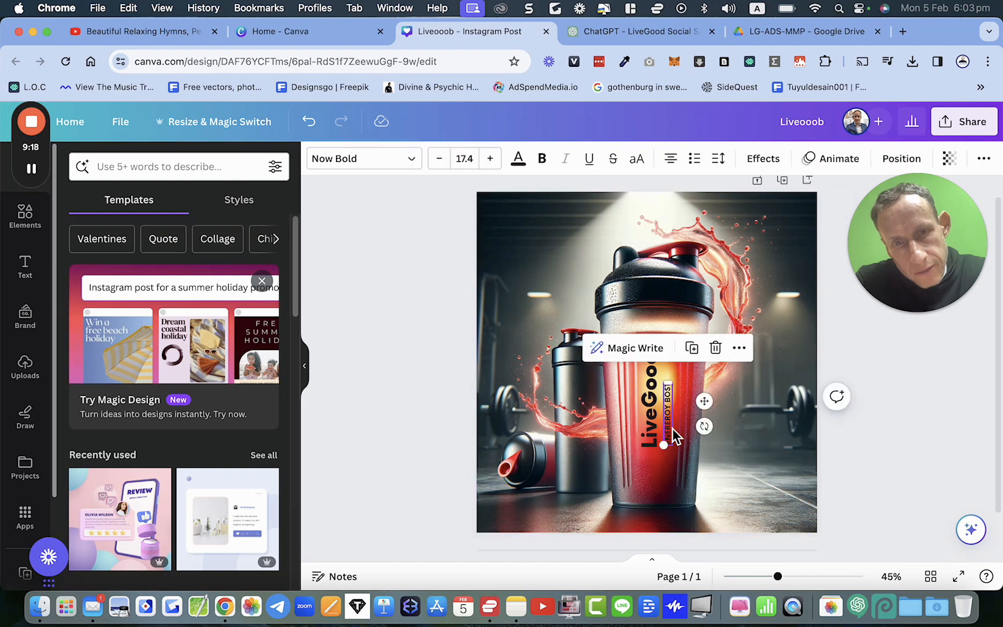
click(732, 441)
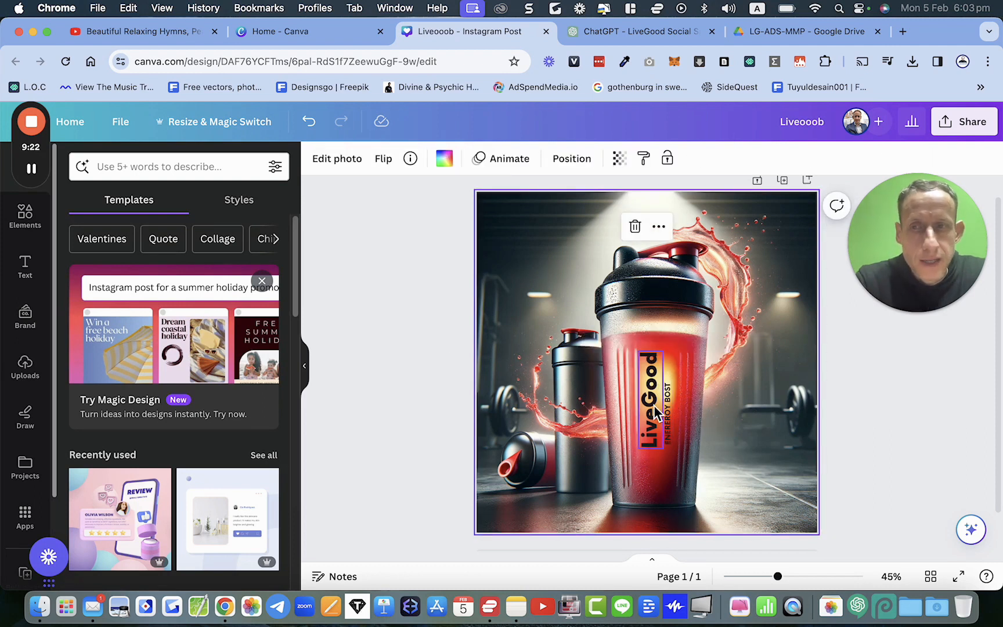
Step: Add the LiveGood electrolyte jar image from uploads, shrink it and place it at the lower right
click(42, 370)
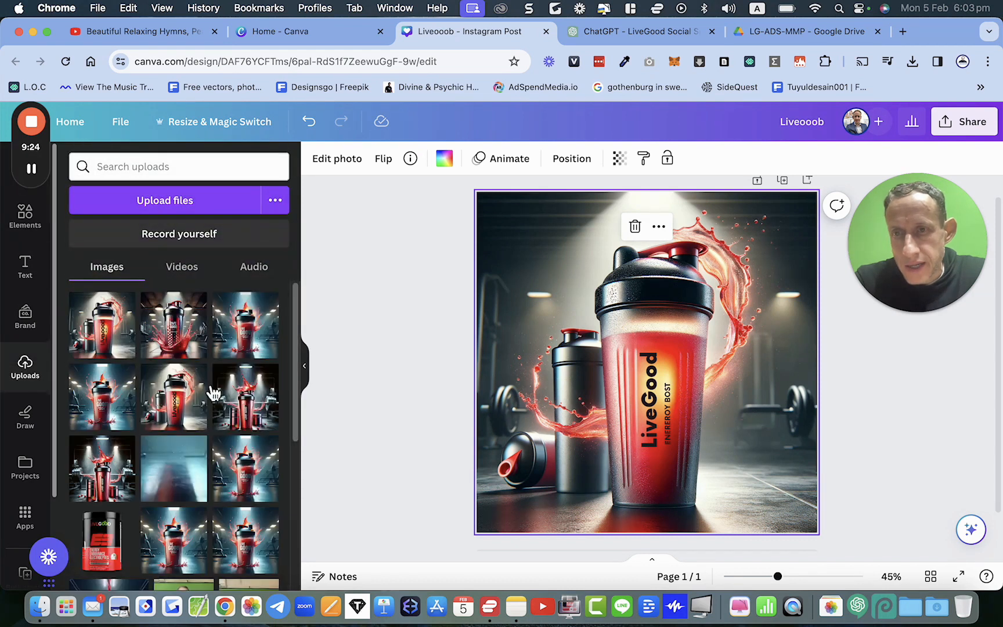
scroll(224, 447, down, 2)
click(101, 494)
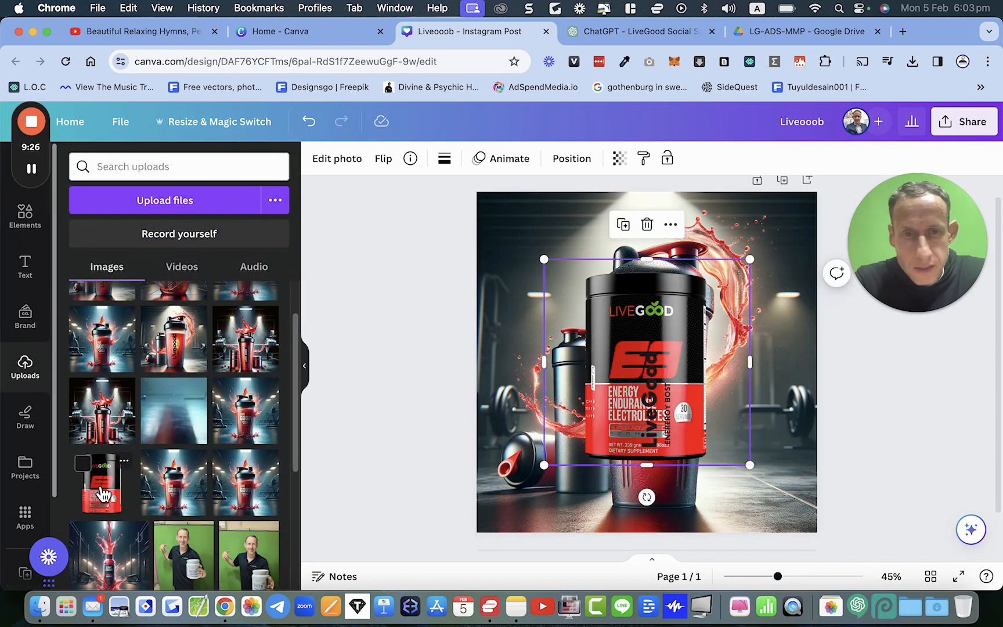
drag(615, 351, 717, 405)
drag(654, 323, 740, 406)
drag(791, 478, 754, 450)
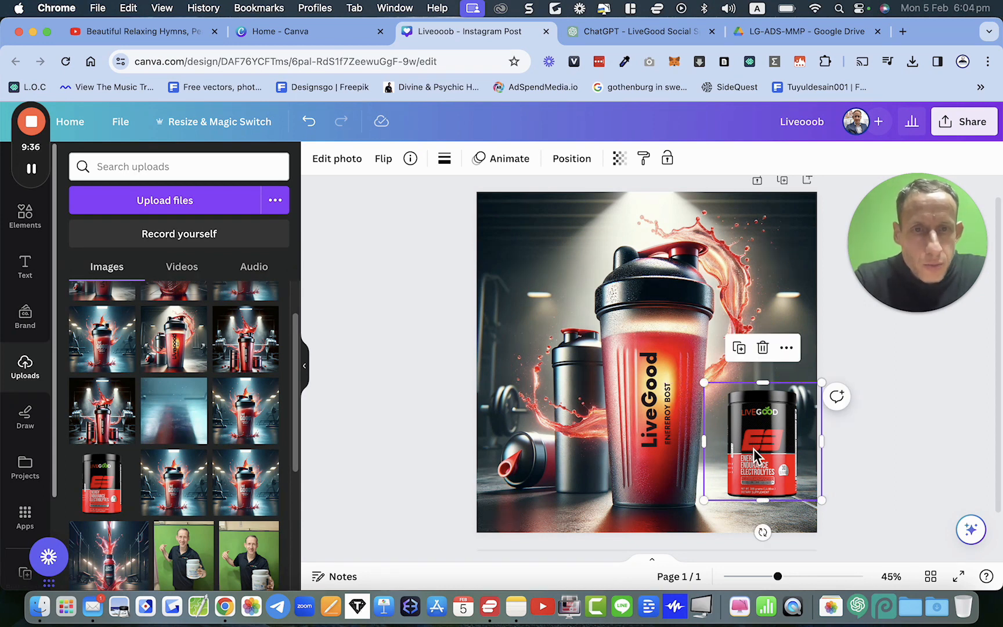
click(784, 539)
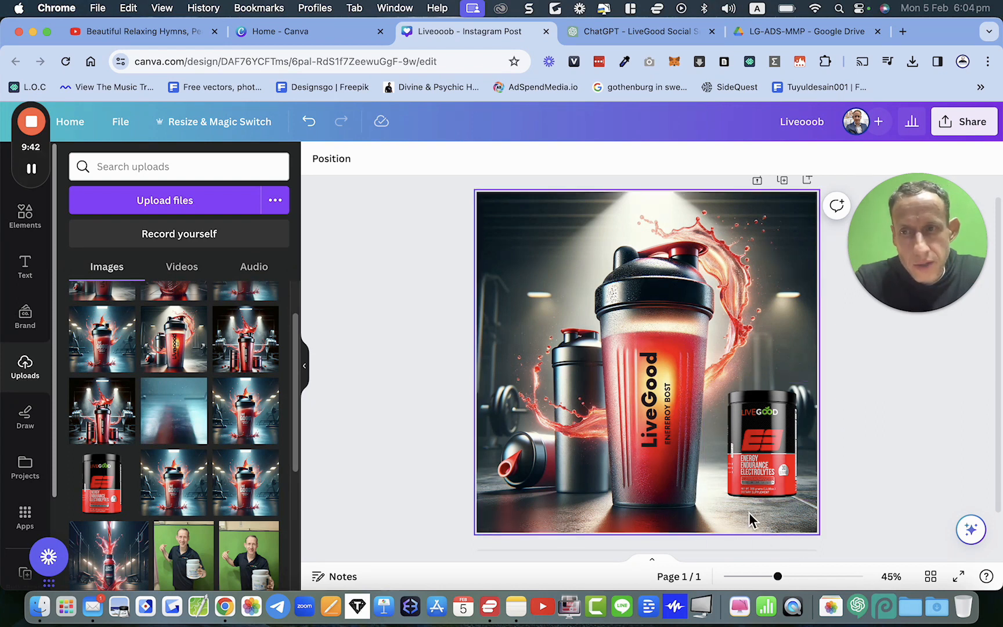
Step: Search the elements for shadow, add a shadow graphic and place it under the jar
click(30, 219)
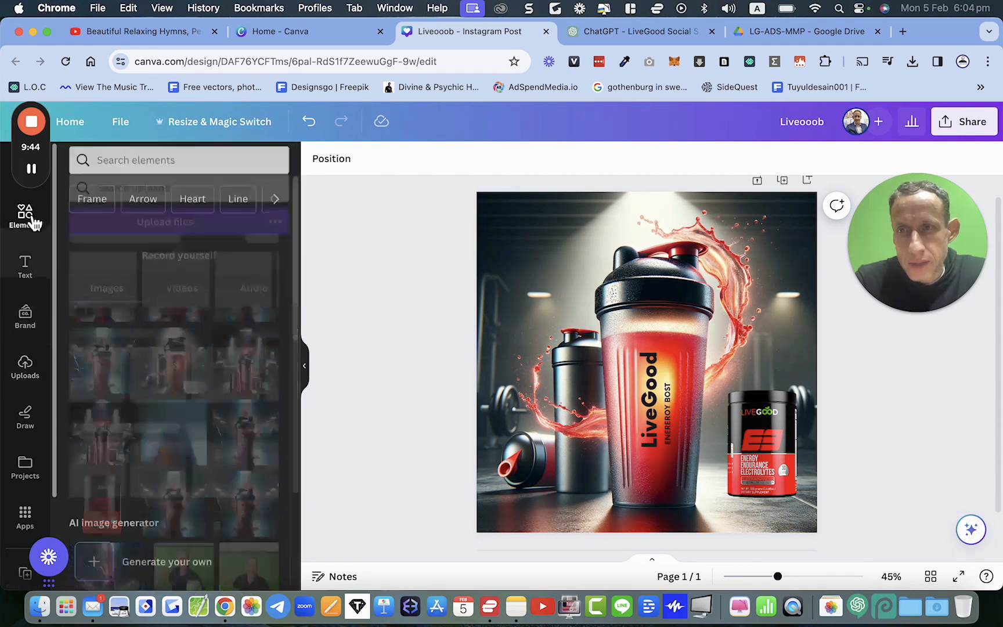
click(101, 169)
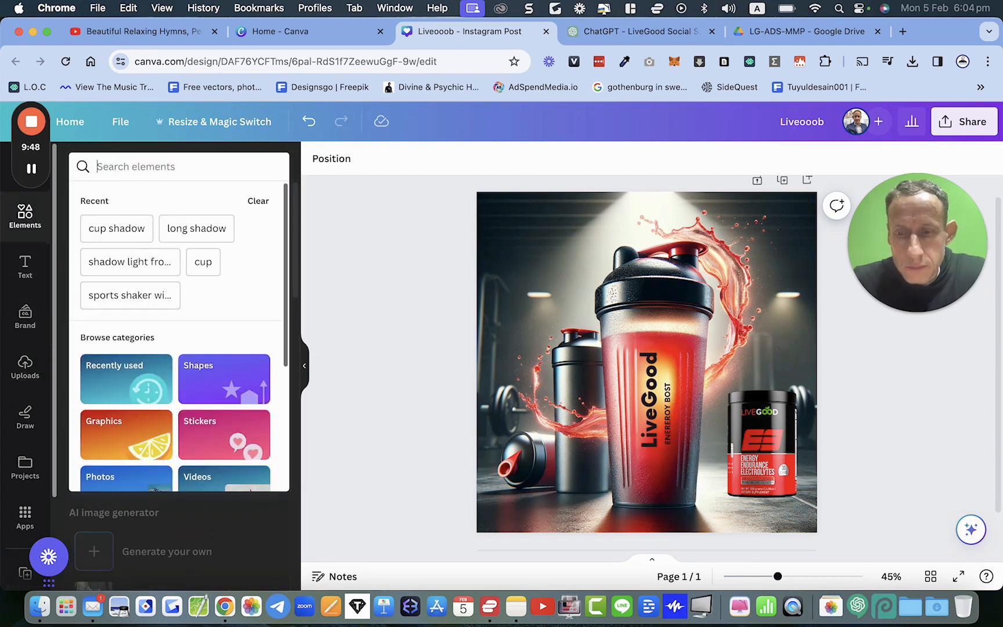
text(shadow)
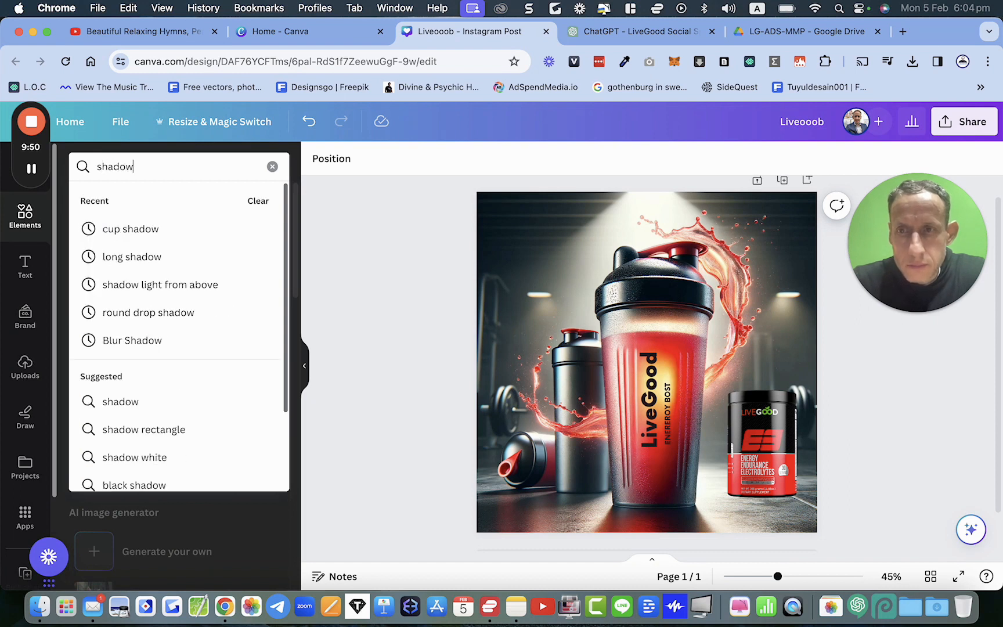
key(Return)
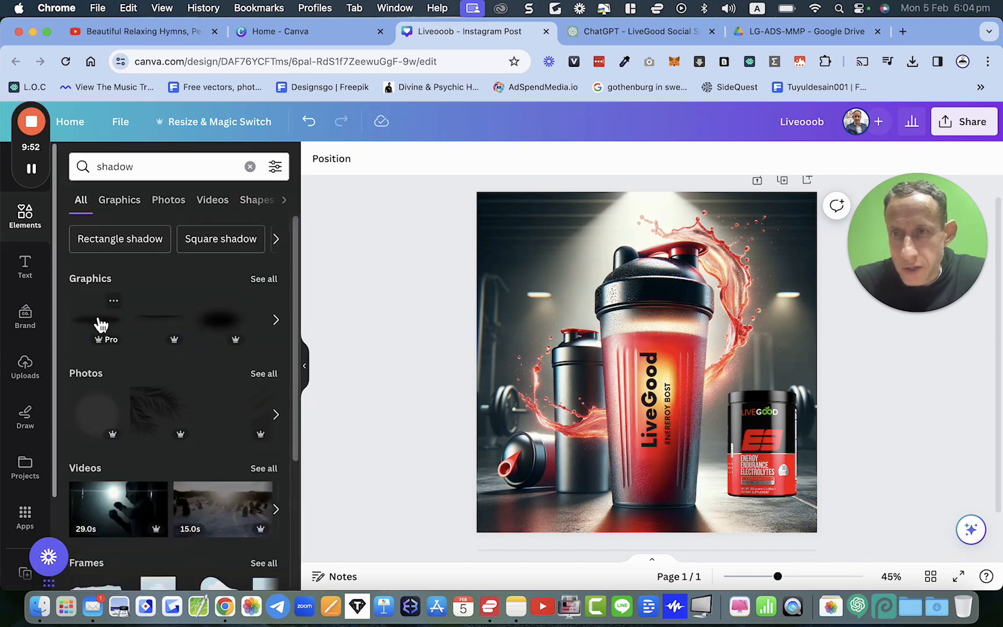
click(220, 320)
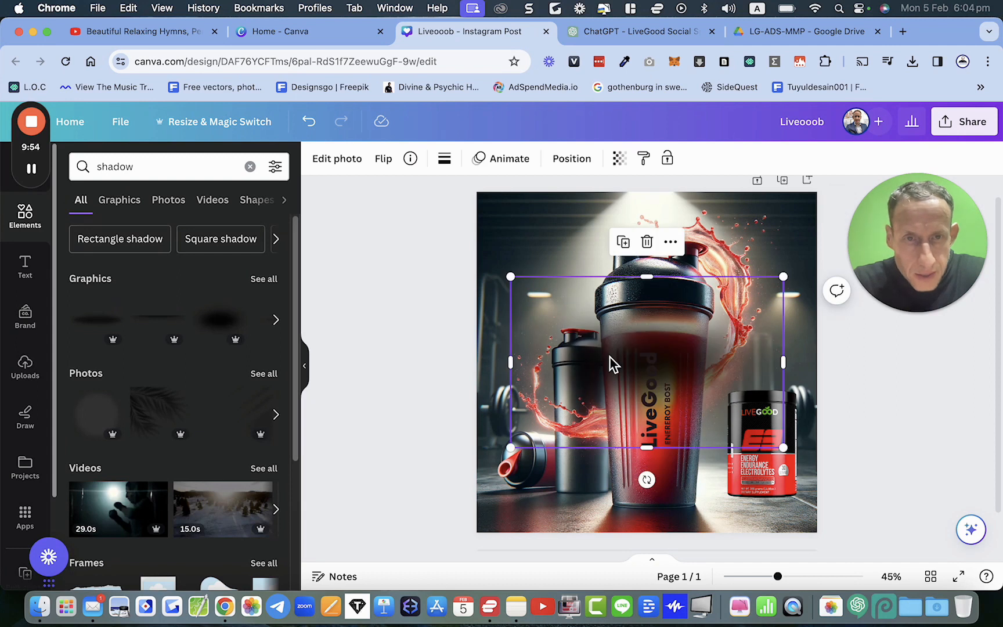
drag(638, 373, 695, 444)
drag(568, 348, 763, 473)
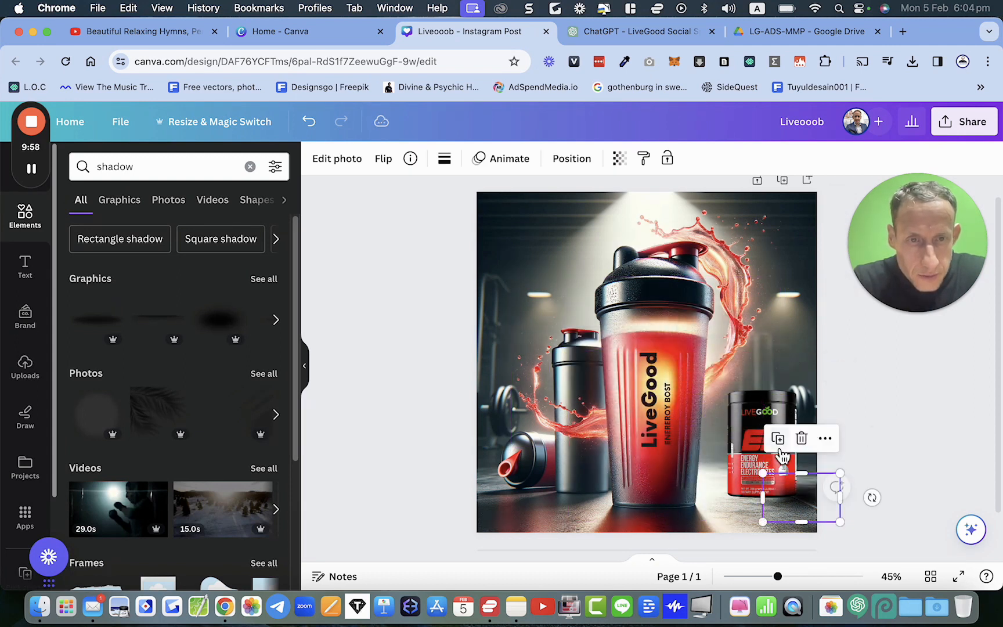
drag(810, 509, 786, 509)
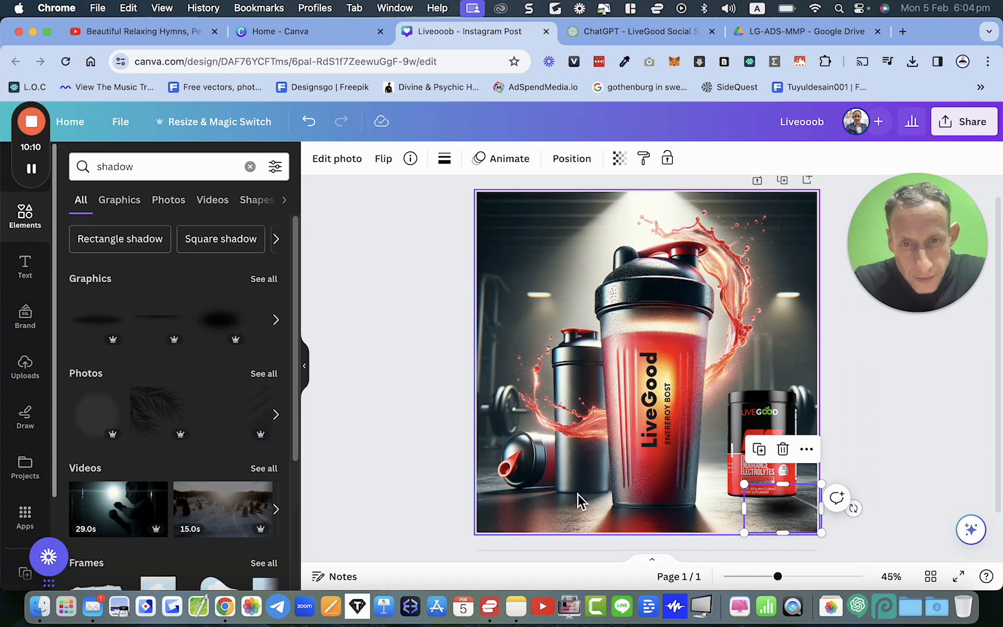
Step: Send the shadow graphic one layer backward behind the jar
right_click(800, 515)
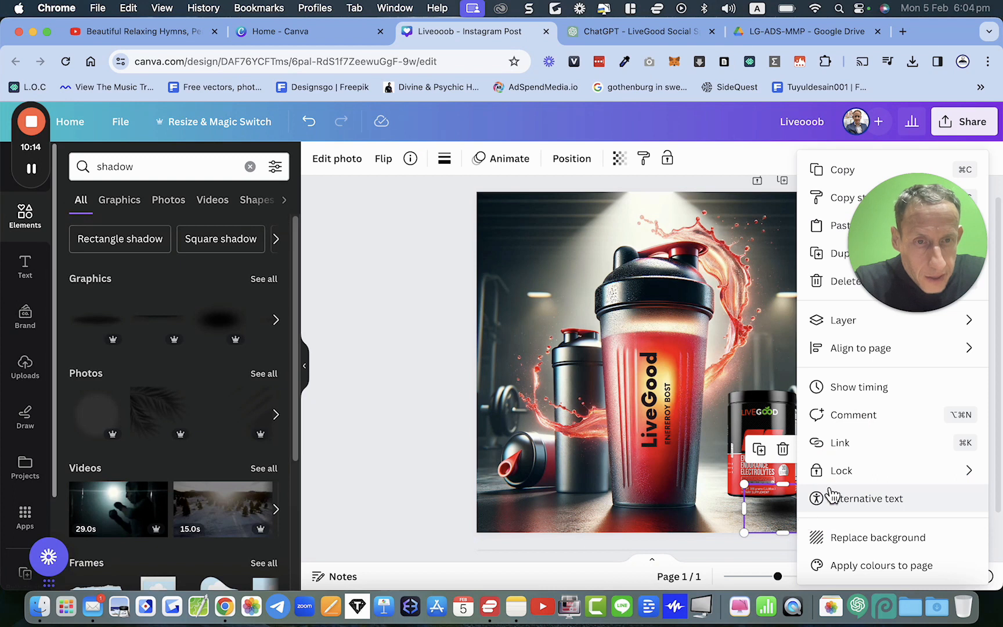
mouse_move(822, 332)
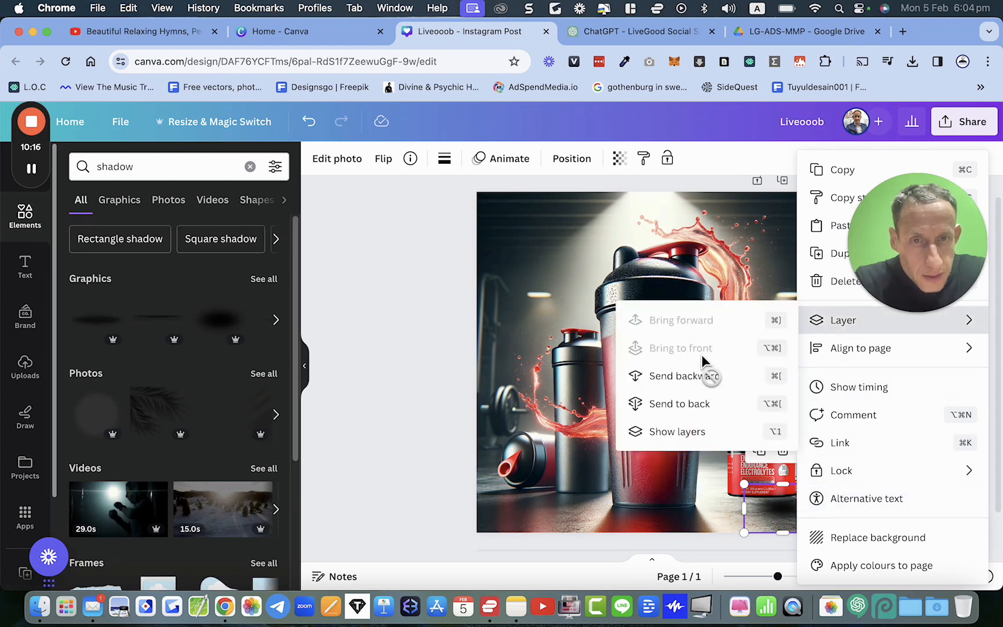
click(694, 405)
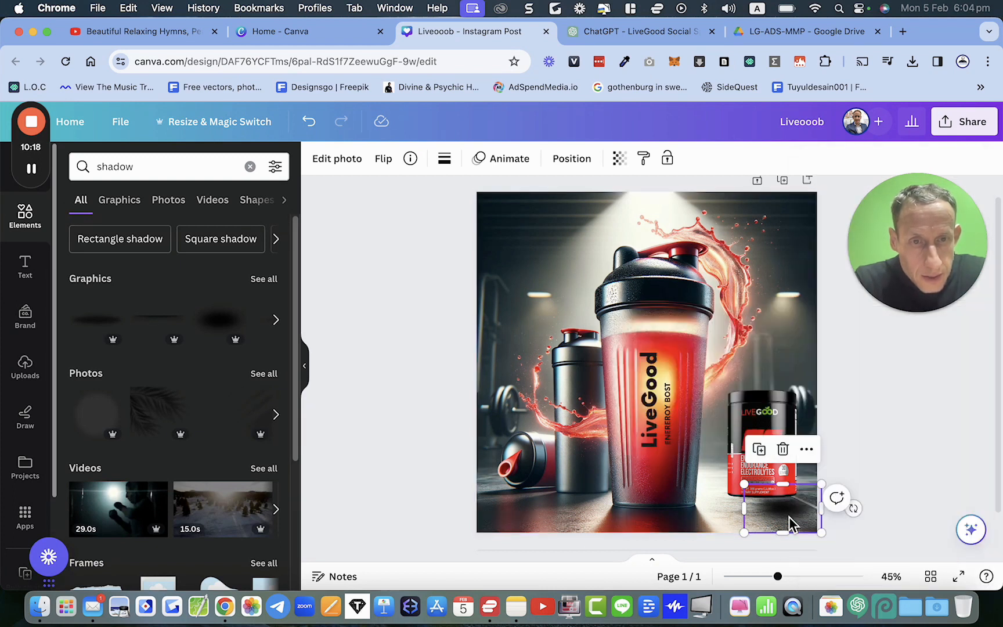
drag(792, 521, 785, 515)
click(865, 530)
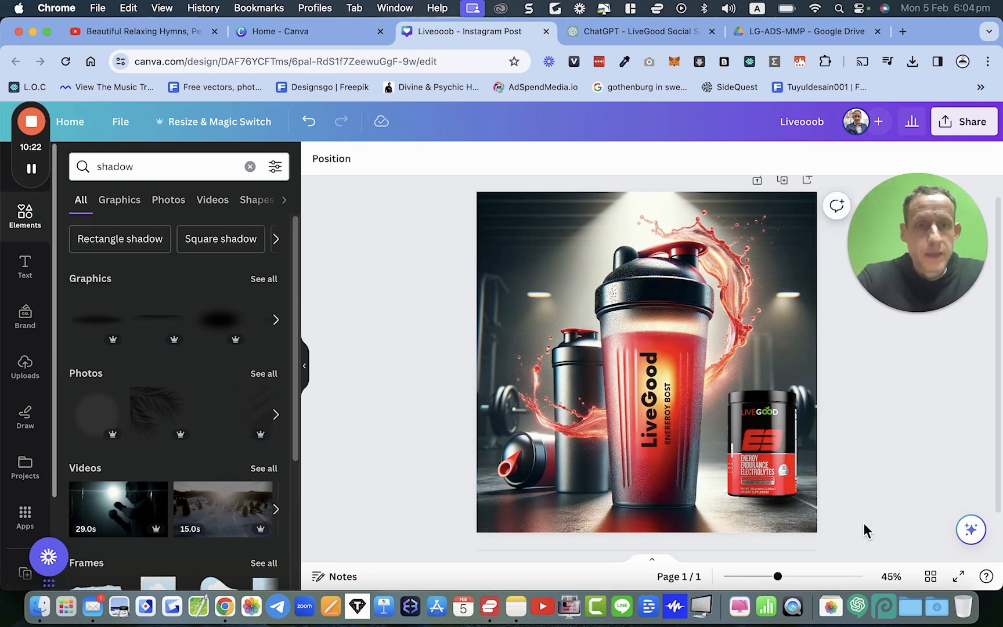
Step: Nudge the electrolyte jar slightly to sit on the floor
click(779, 469)
drag(776, 466, 777, 473)
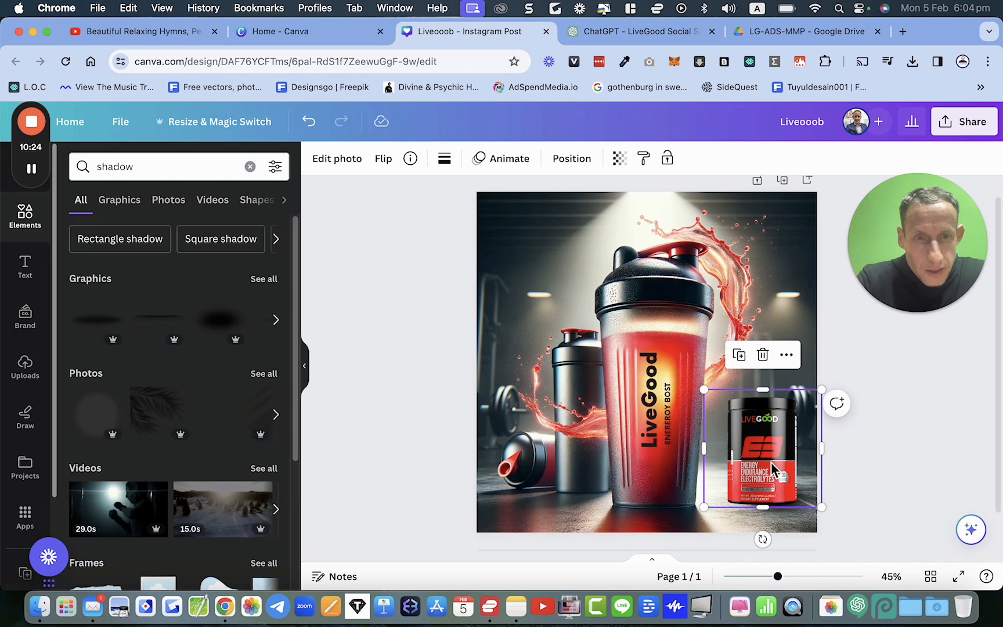
click(878, 482)
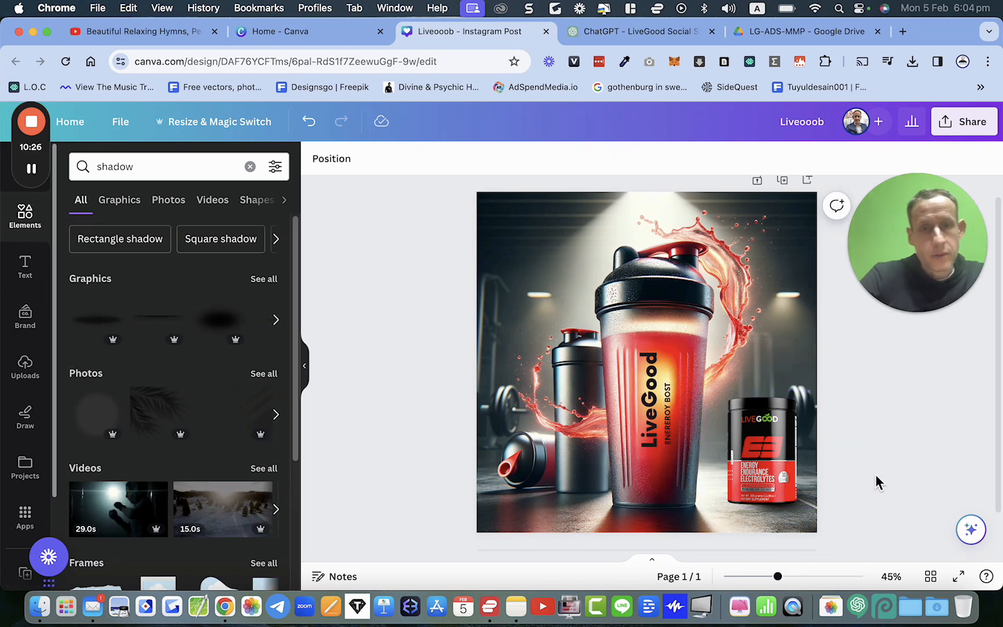
Step: Move and resize the shadow graphic so it sits beneath the jar's base
click(780, 523)
drag(741, 477, 727, 472)
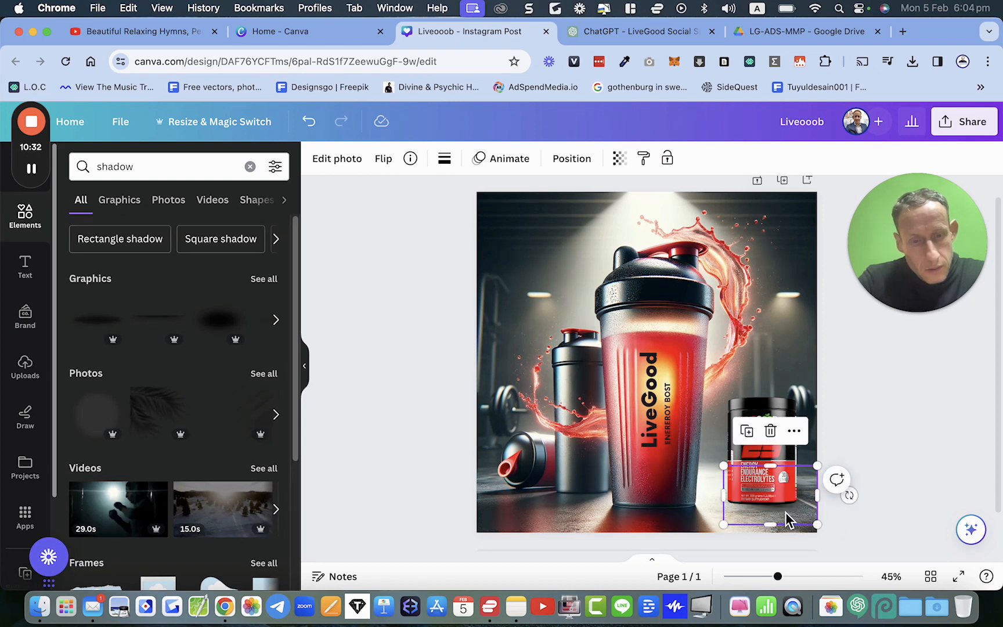
key(Left)
key(Down)
key(Down)
key(Down)
key(Down)
key(Down)
key(Down)
key(Down)
key(Down)
key(Down)
key(Down)
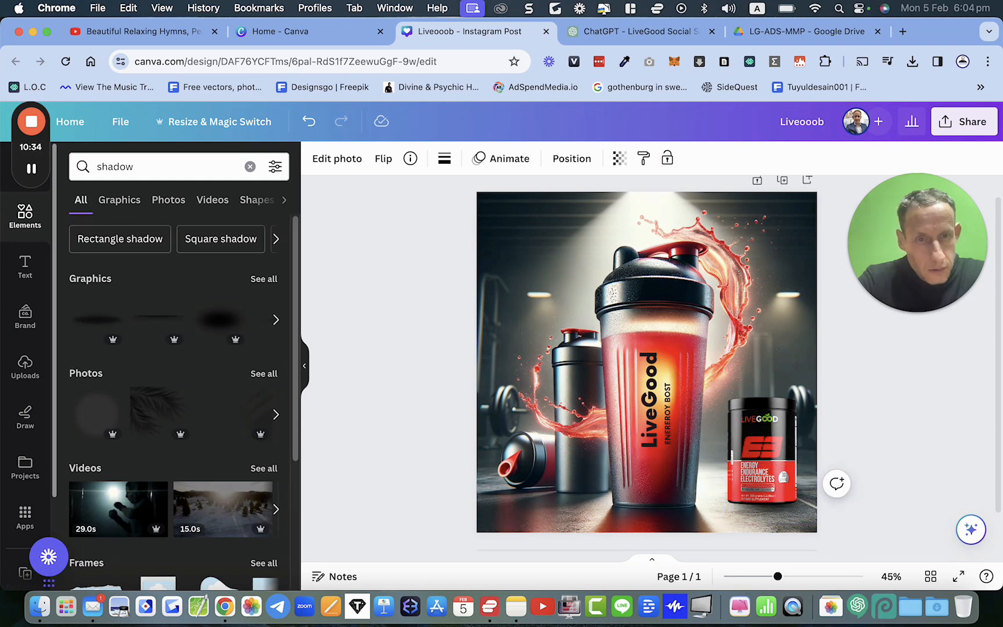
click(781, 527)
drag(819, 528, 795, 520)
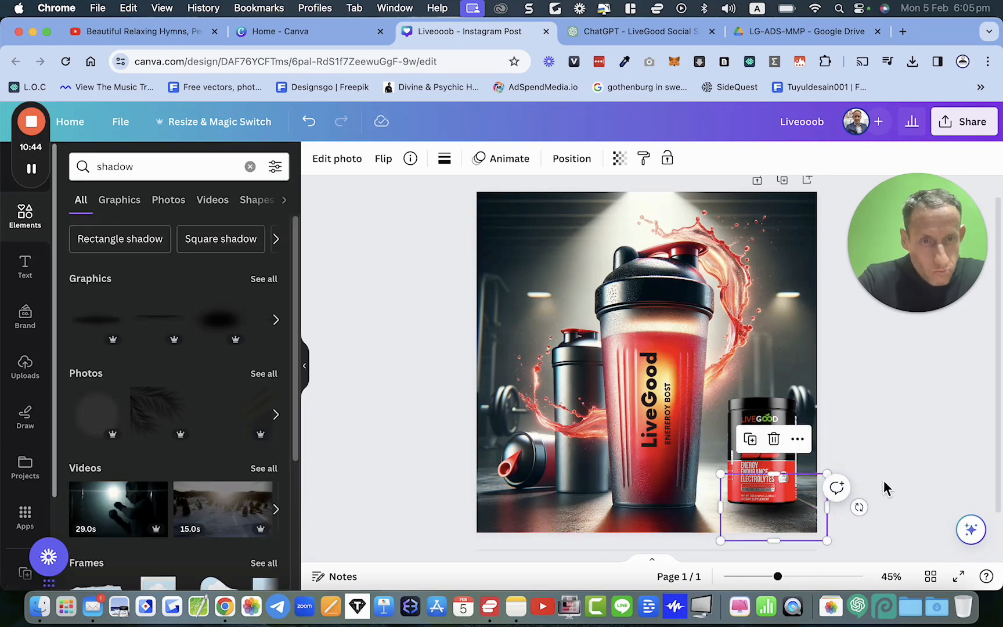
click(889, 487)
Step: Shift the electrolyte jar slightly down and left
click(779, 470)
drag(781, 470, 774, 472)
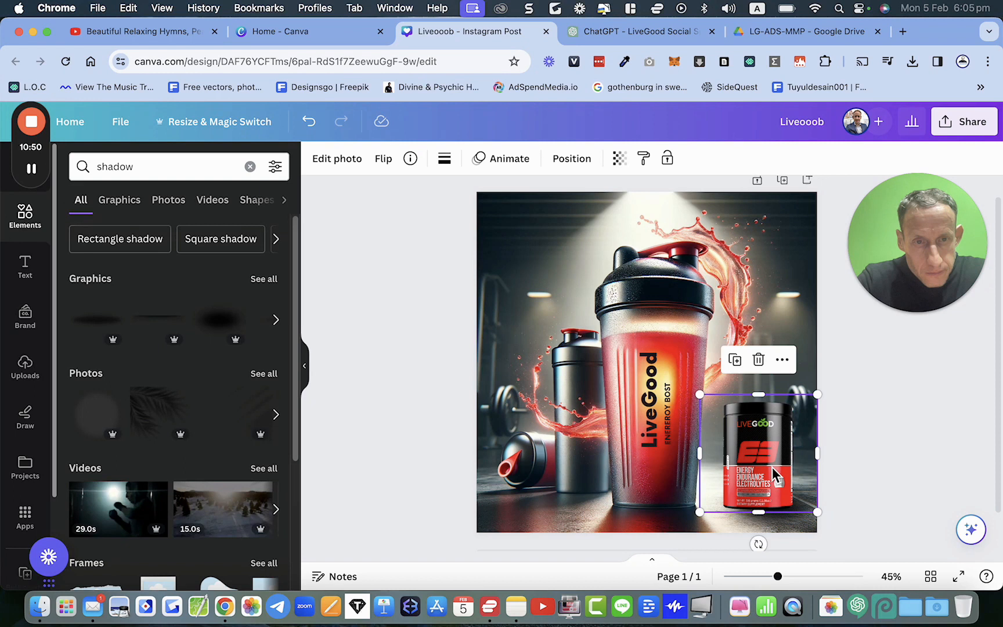
click(867, 490)
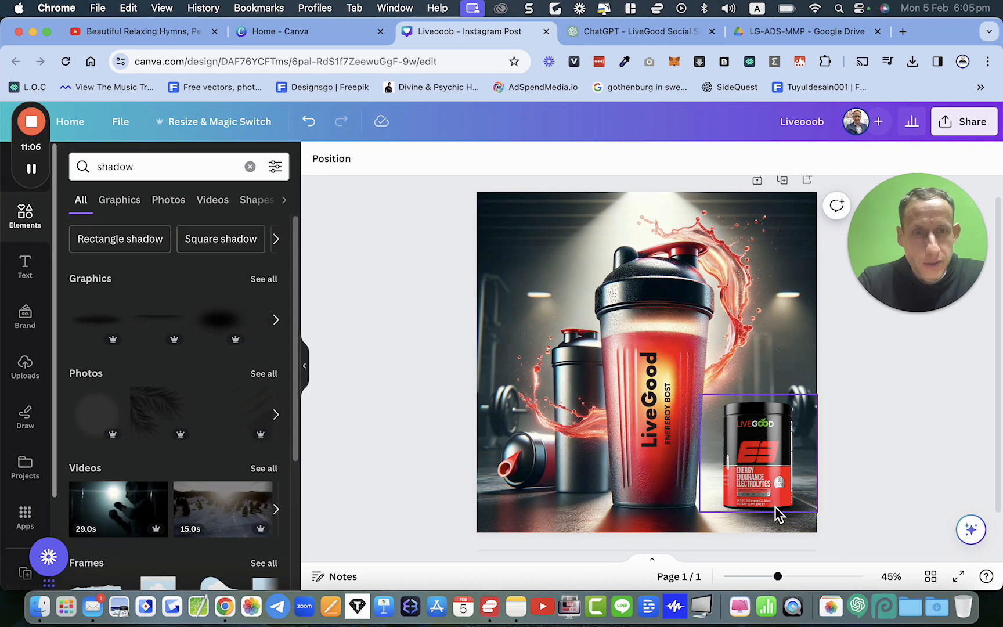
Step: Reduce the shadow graphic's transparency
click(779, 522)
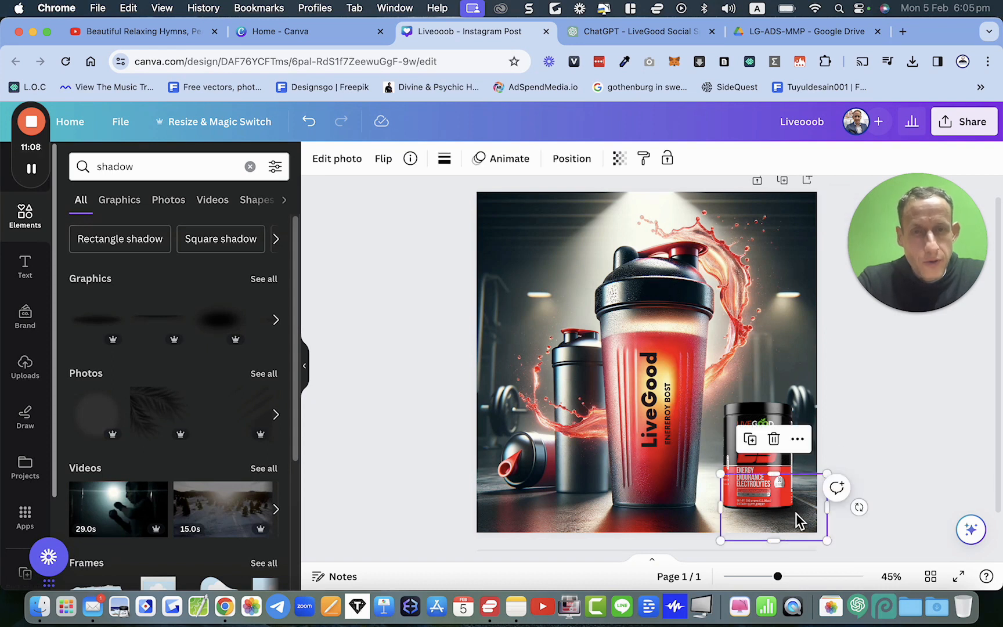
click(621, 163)
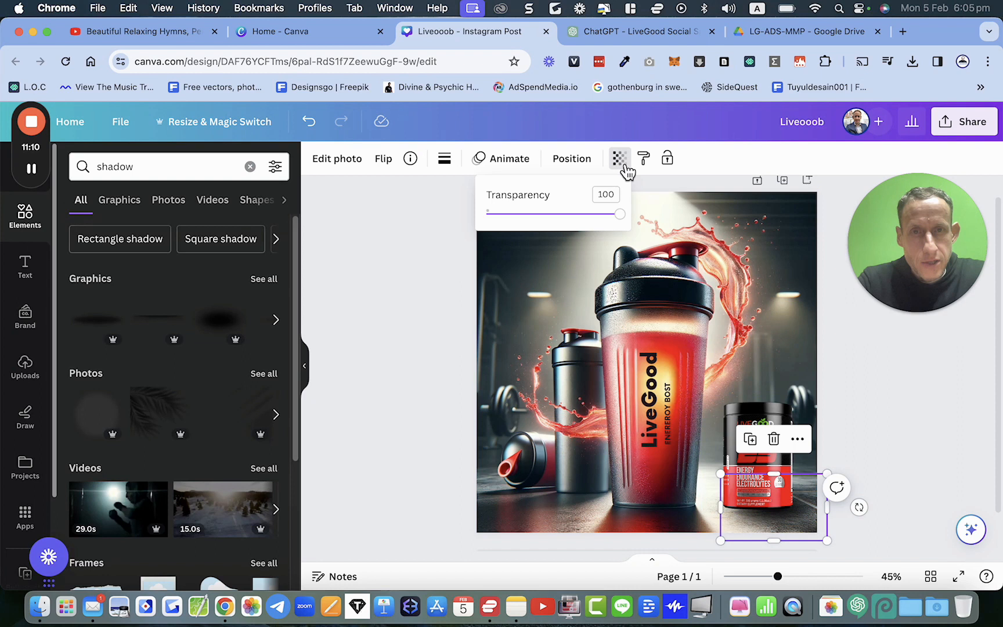
mouse_move(622, 216)
mouse_down()
mouse_move(588, 218)
mouse_move(656, 229)
mouse_move(616, 233)
mouse_move(635, 233)
mouse_up()
click(895, 405)
click(895, 406)
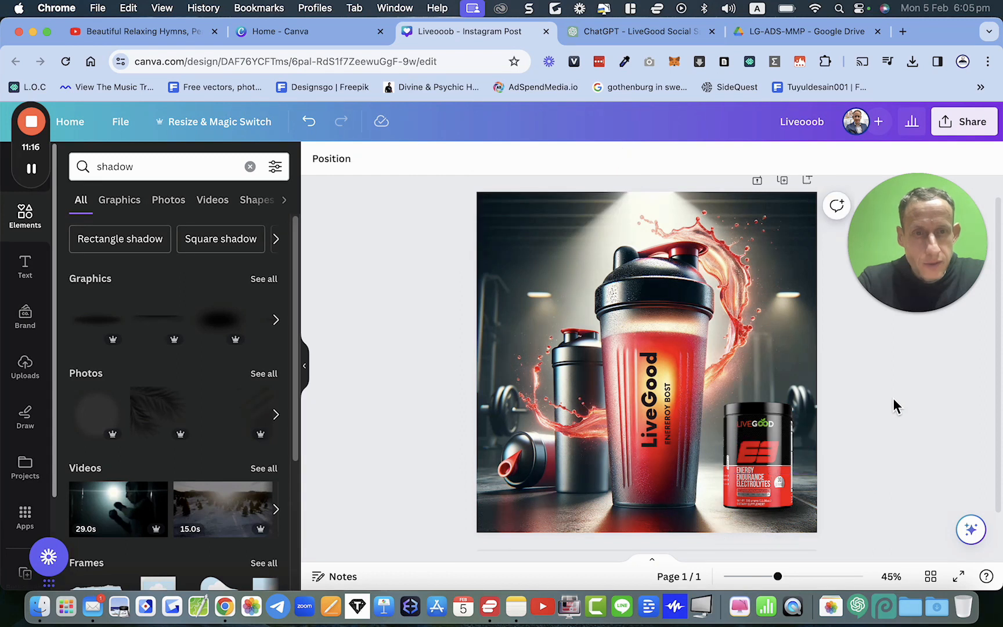
Step: Search the elements for shine
double_click(119, 173)
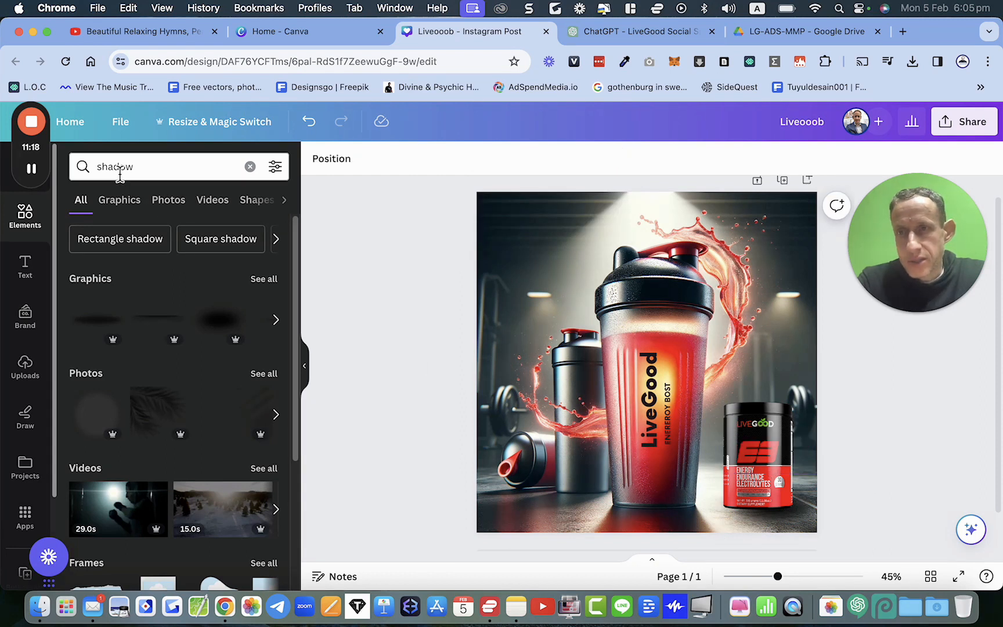
text(shine)
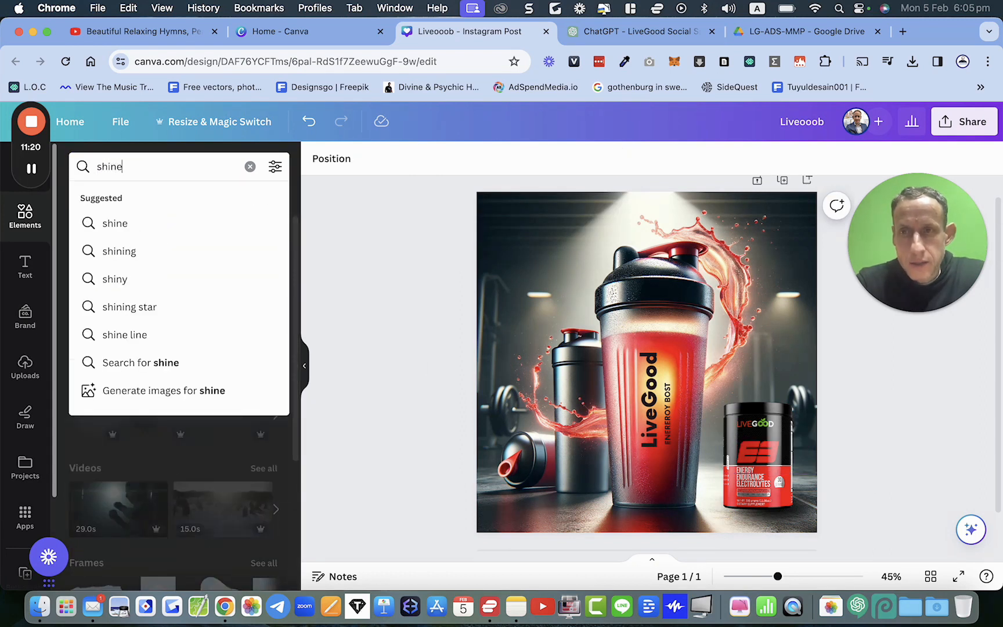
key(Return)
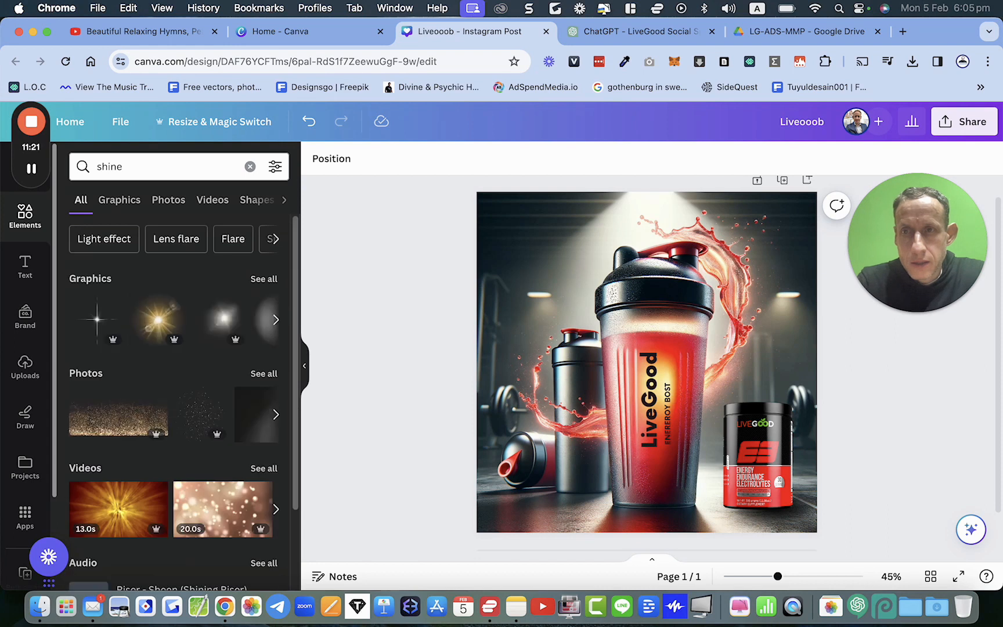
Step: Add the soft glow shine graphic and resize and position it over the electrolyte jar
click(229, 329)
drag(676, 366, 765, 447)
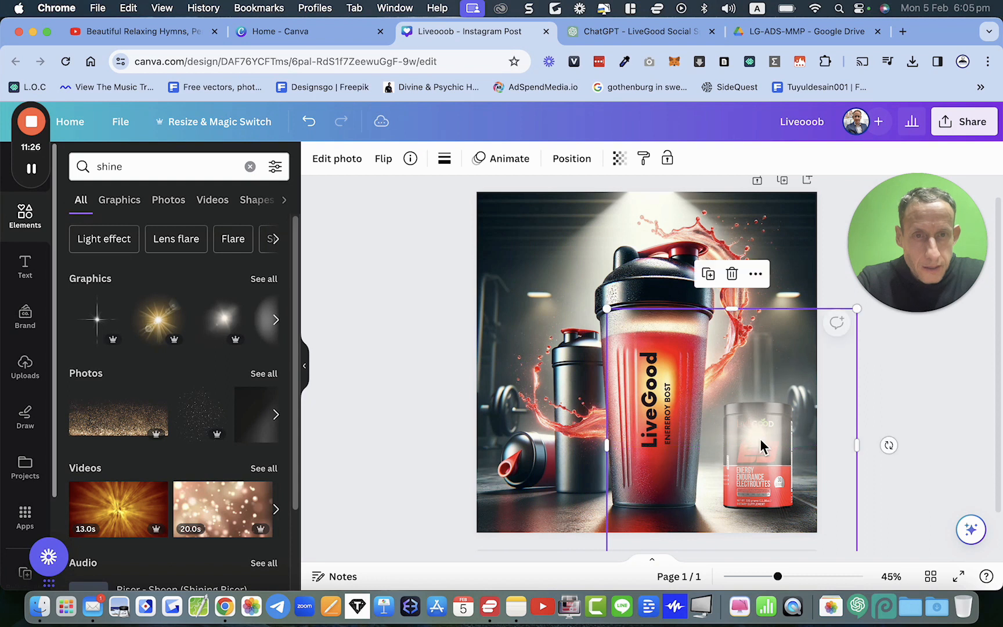
drag(606, 314, 700, 410)
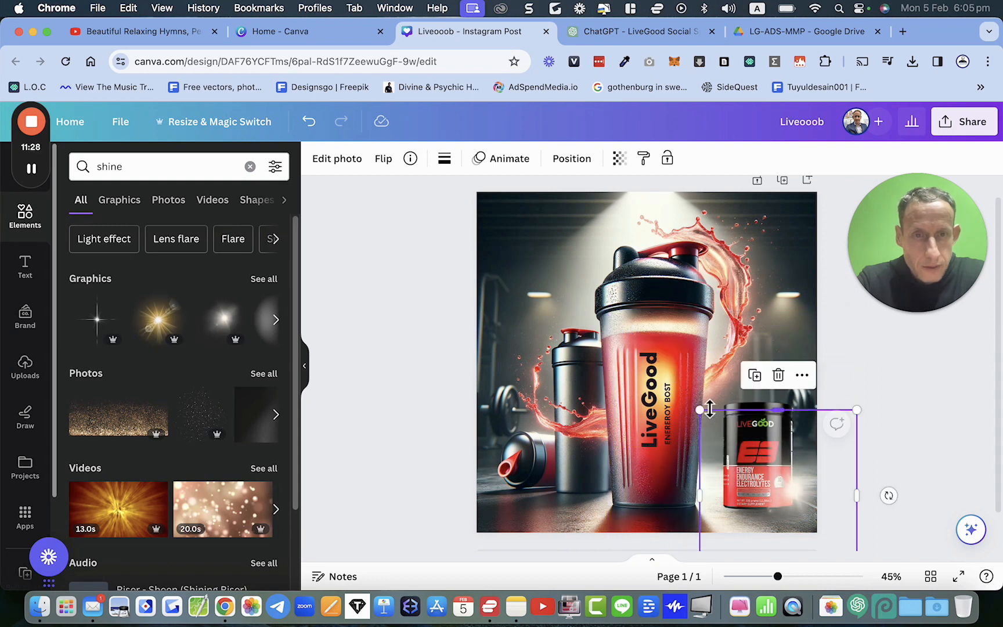
drag(799, 501, 757, 416)
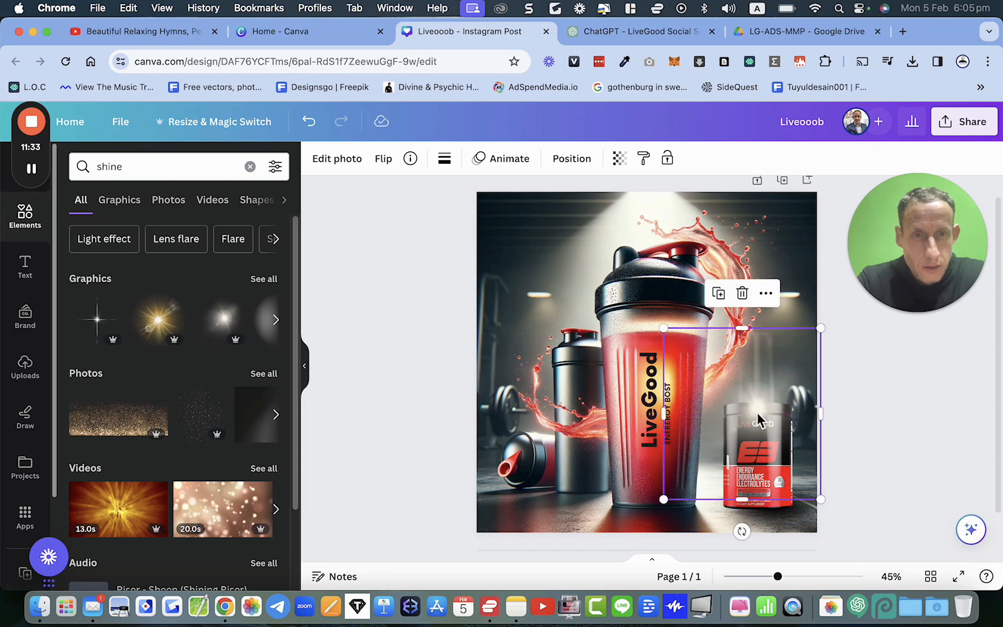
Step: Reduce the shine graphic's transparency
click(622, 161)
drag(619, 214, 587, 229)
click(405, 397)
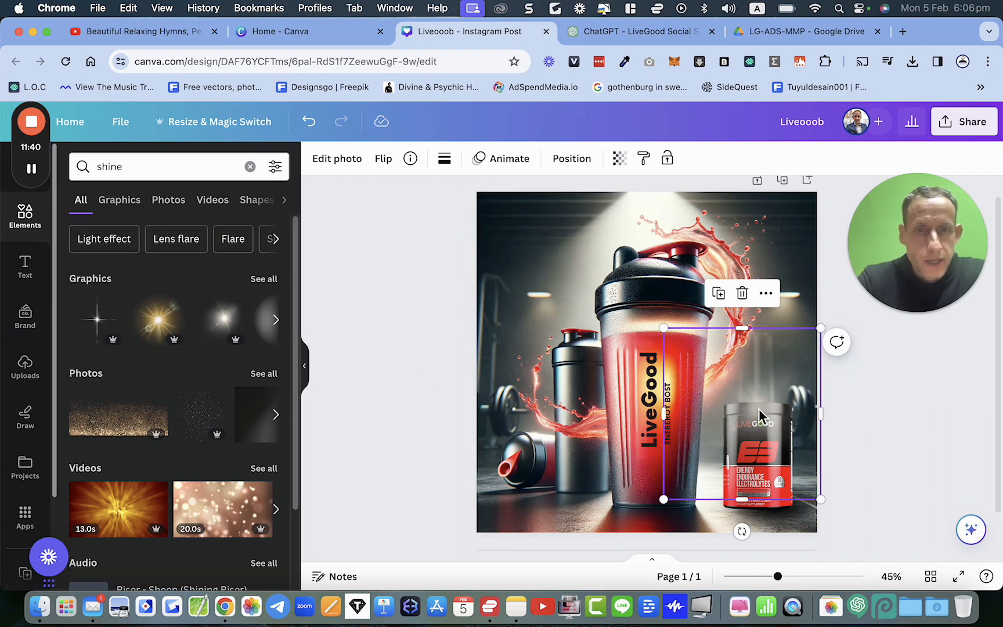
click(352, 162)
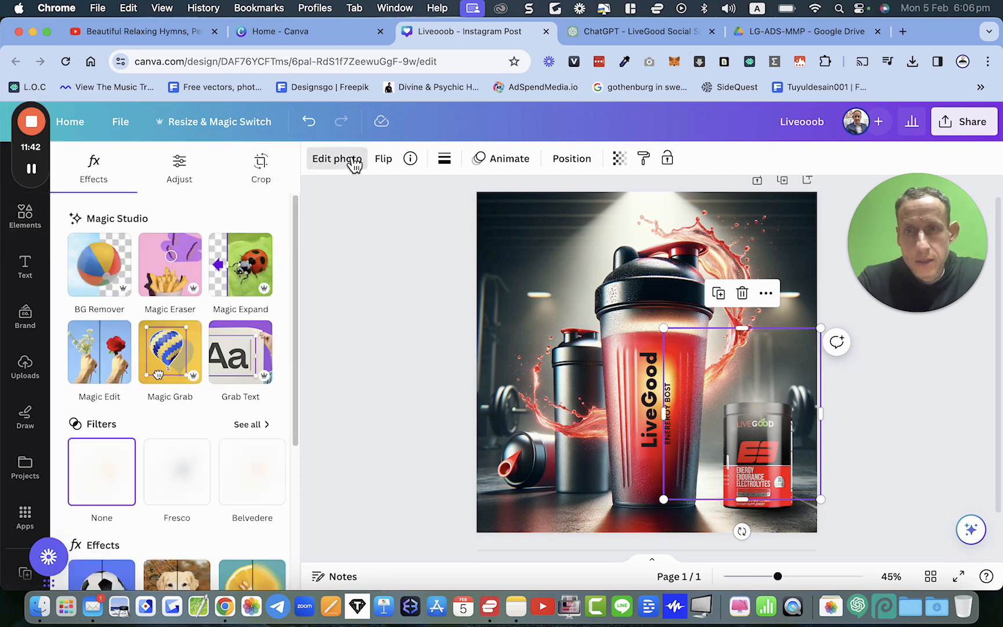
click(26, 216)
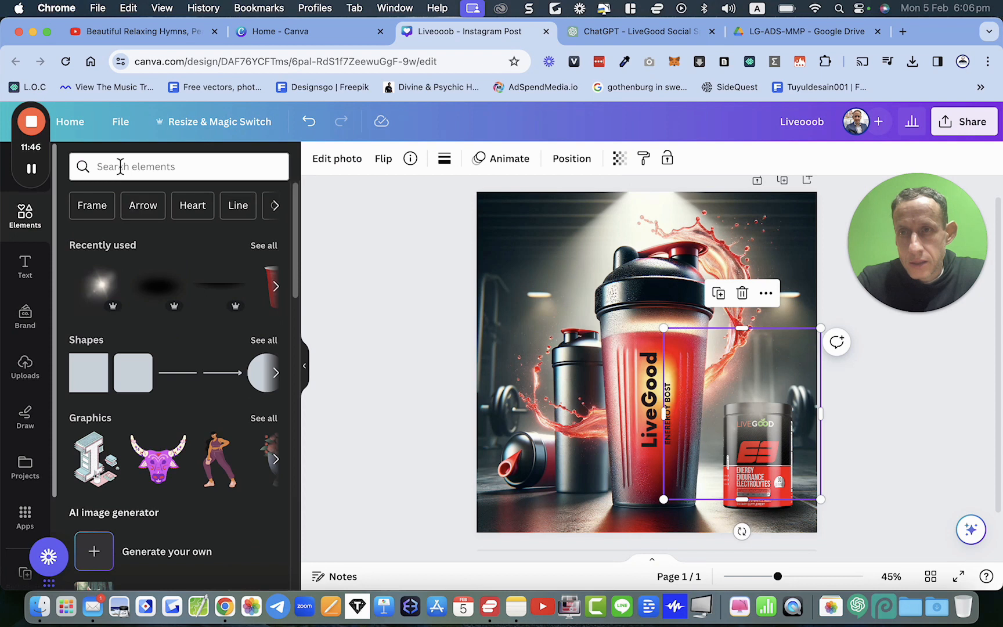
click(120, 167)
click(104, 230)
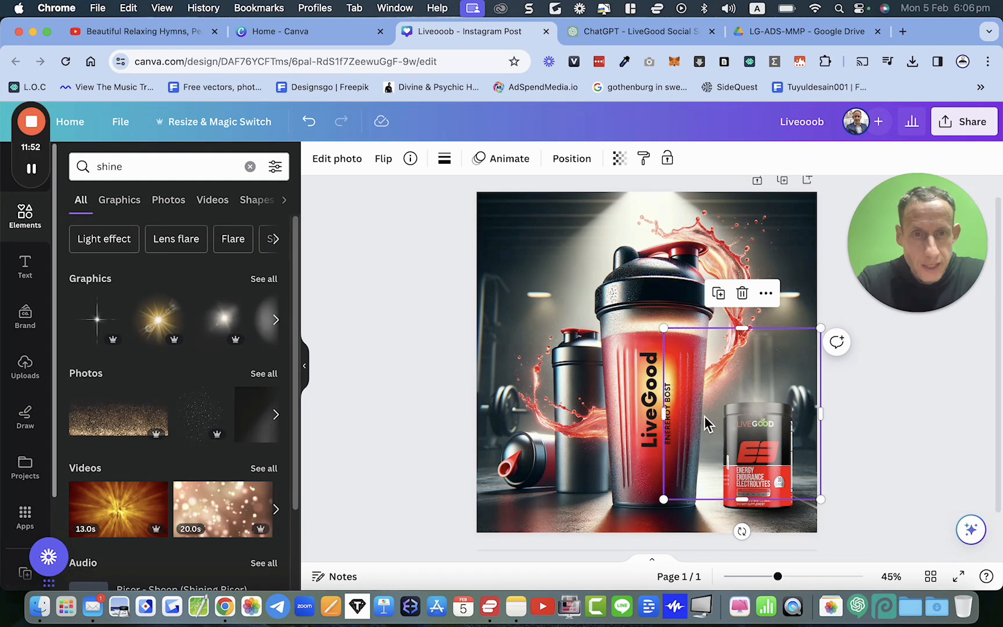
Step: Apply the Bronz warm filter to the shine graphic
drag(759, 414, 764, 445)
click(347, 166)
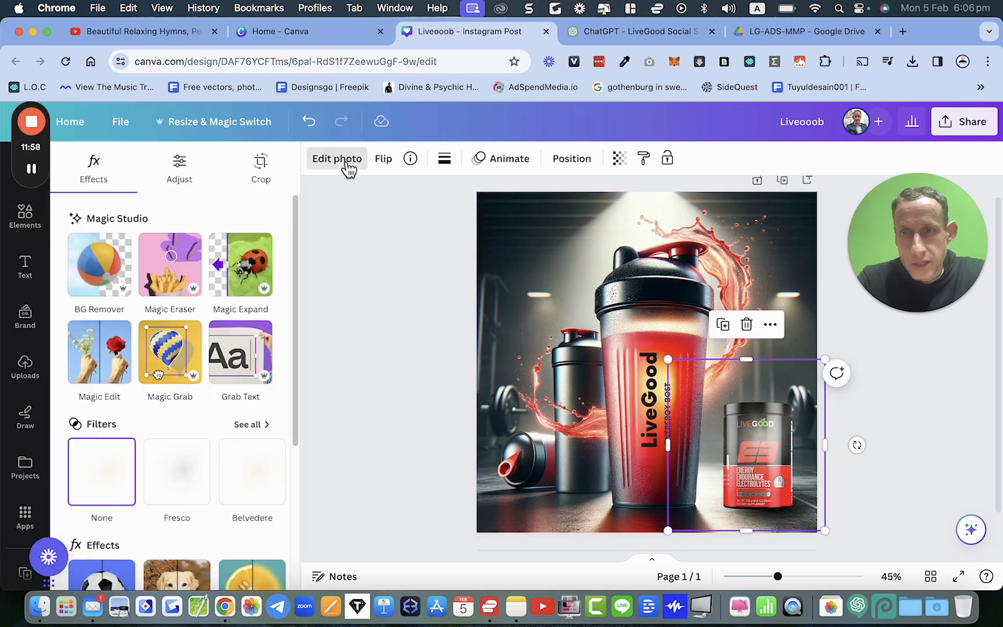
scroll(241, 410, down, 2)
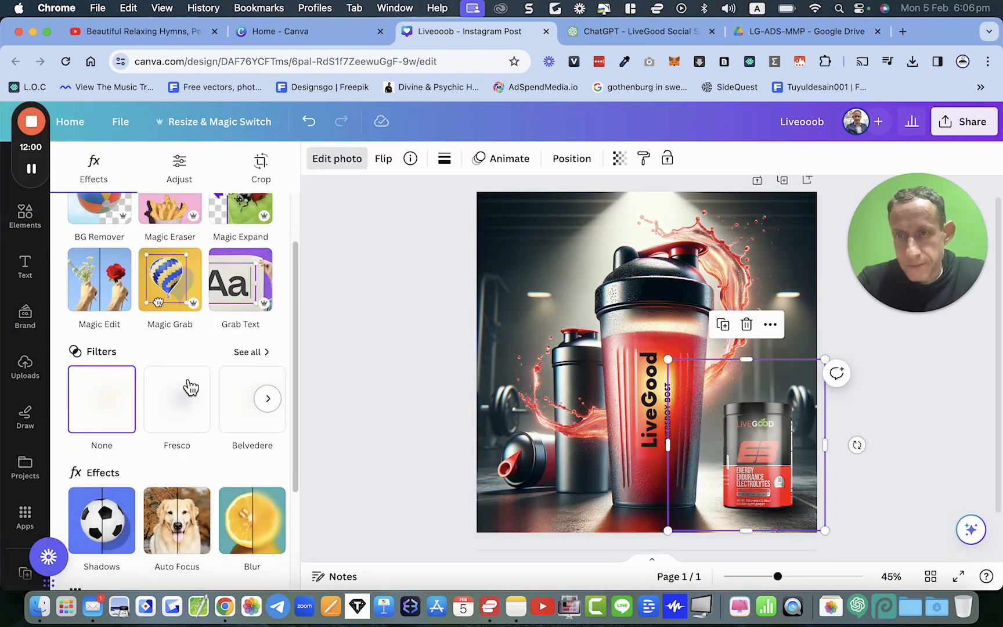
click(264, 352)
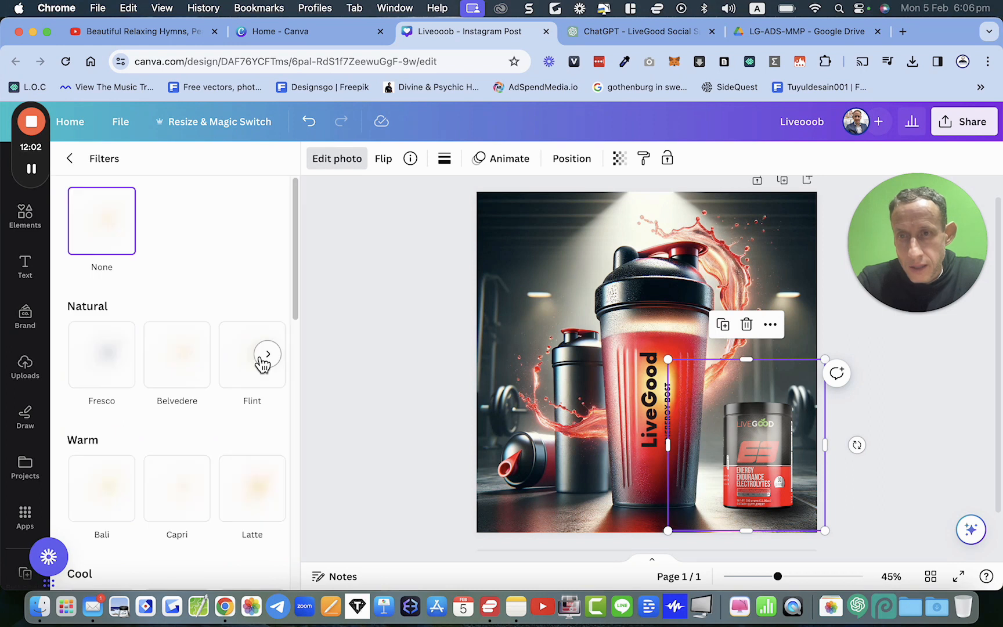
scroll(262, 363, down, 2)
click(254, 417)
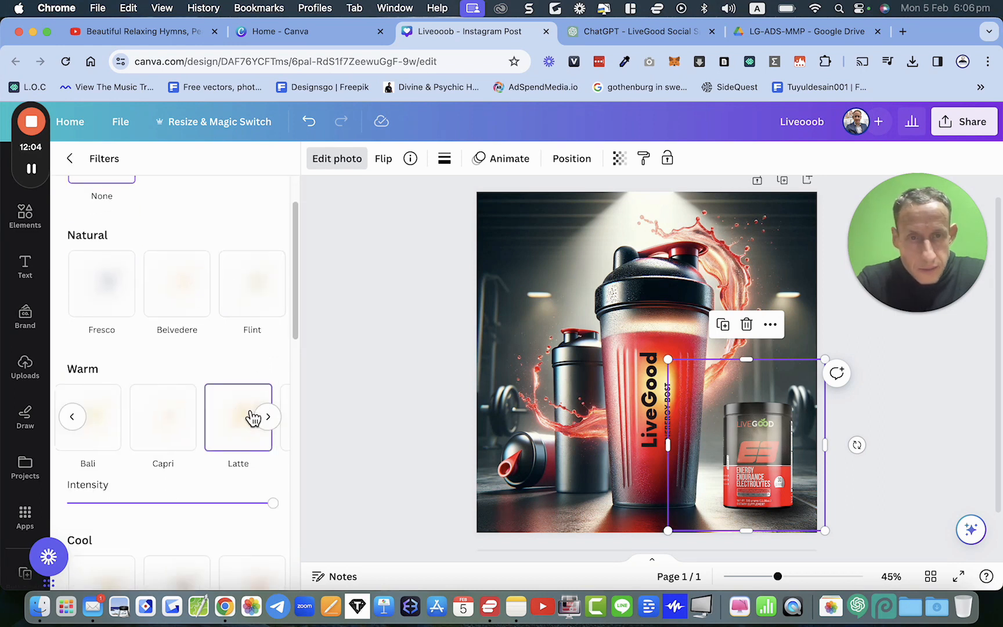
scroll(221, 430, right, 5)
scroll(151, 423, left, 2)
click(157, 423)
Step: Move the shine graphic up onto the jar's lid and deselect it
drag(770, 444, 768, 415)
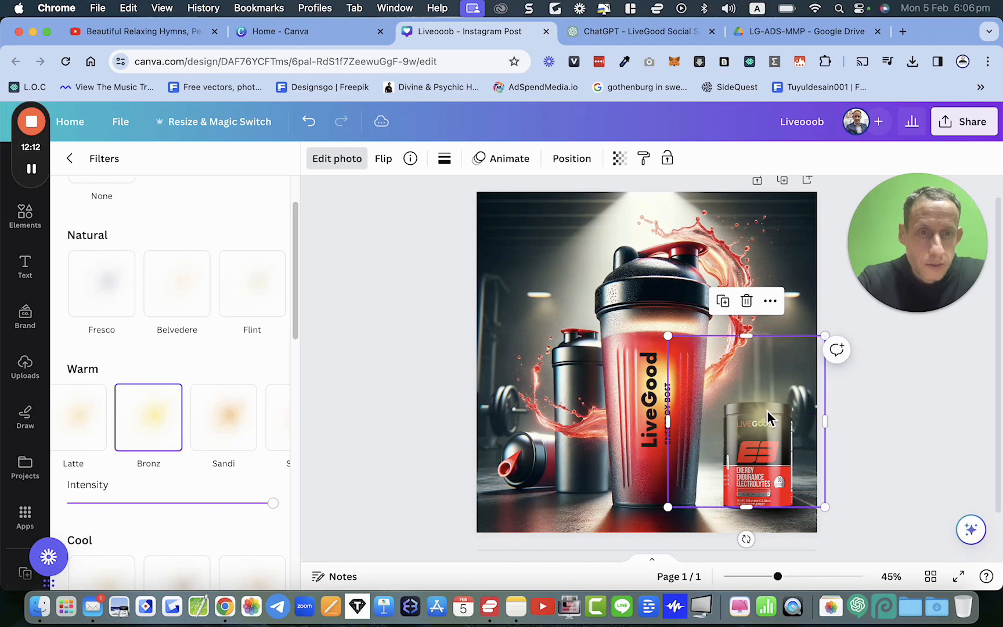
click(909, 411)
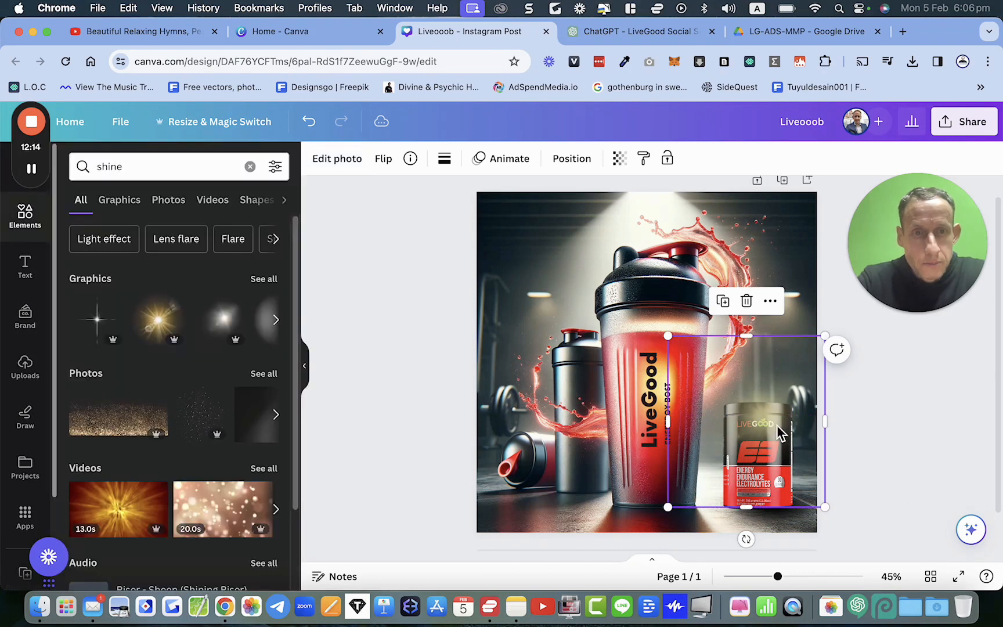
click(837, 456)
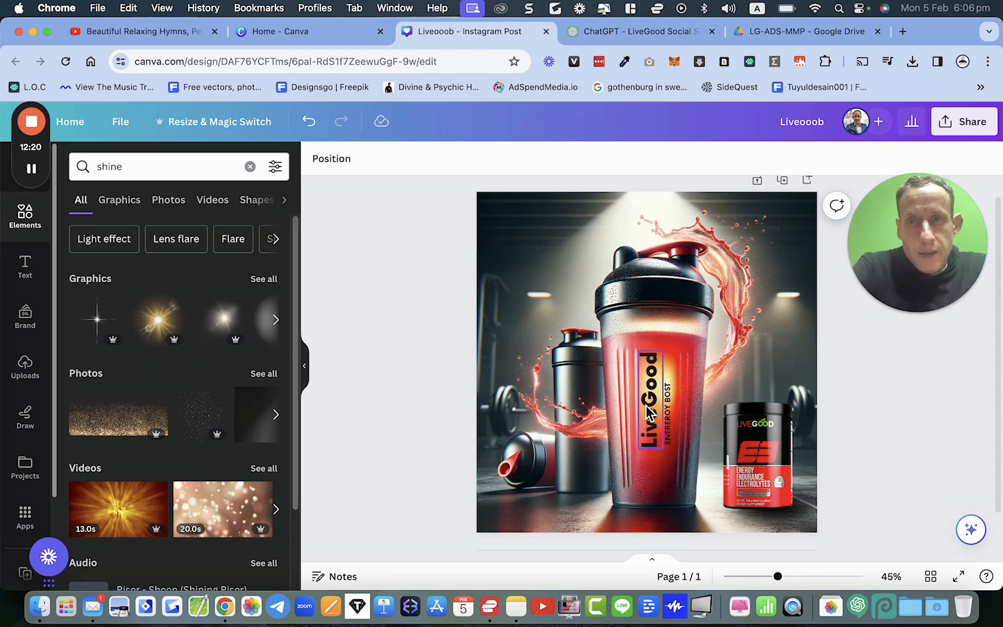
Step: Close the design tab and return to the Canva home page
key(super+w)
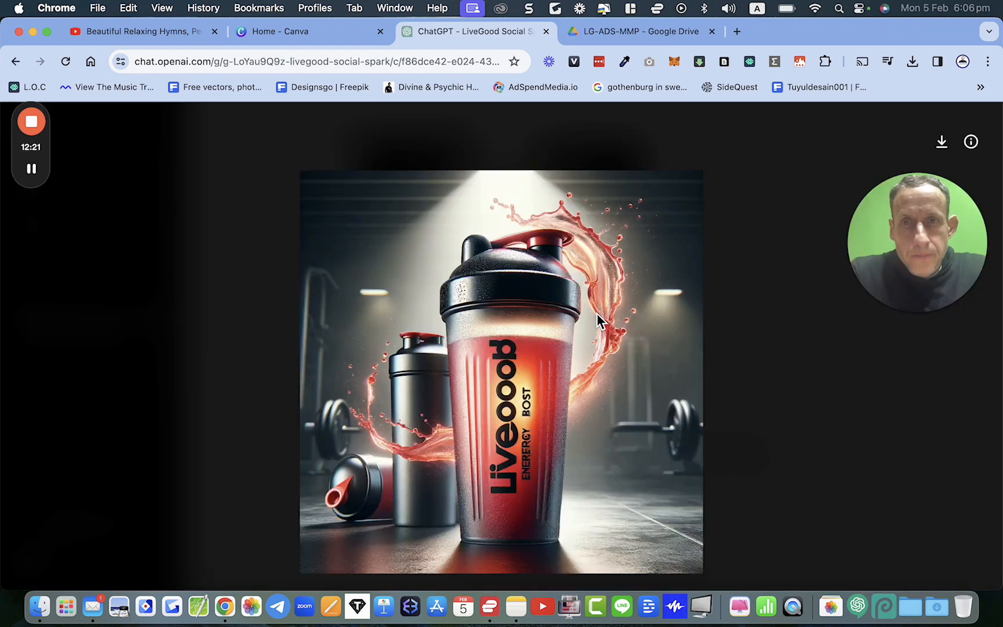
click(298, 38)
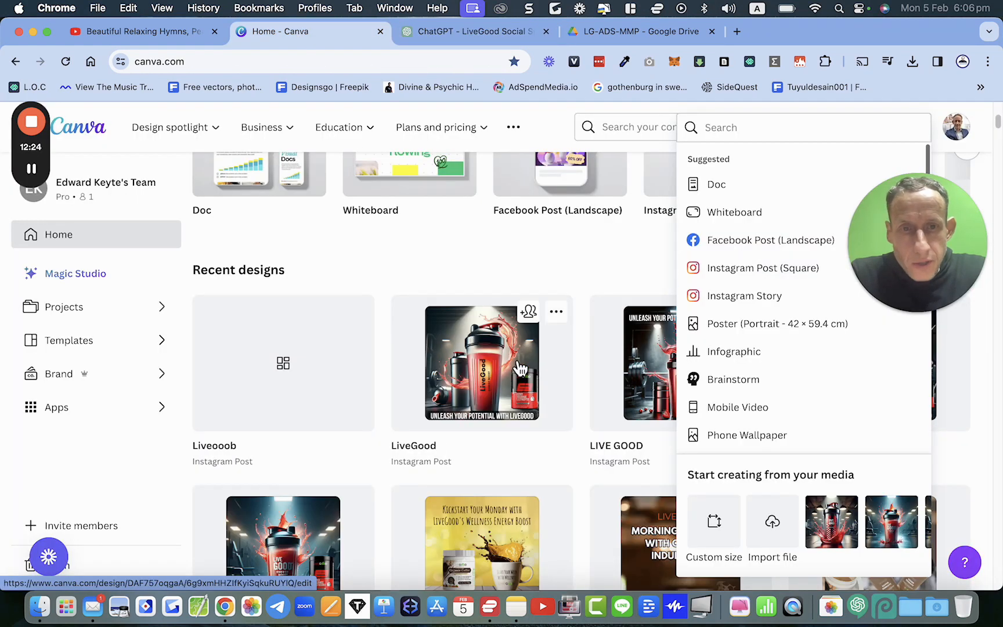
click(580, 286)
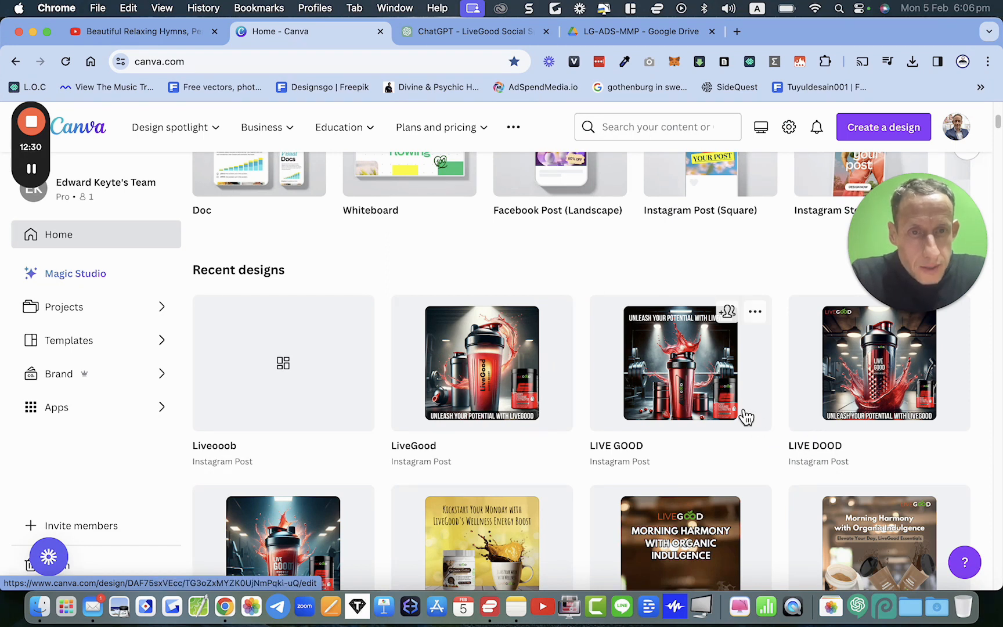
click(870, 129)
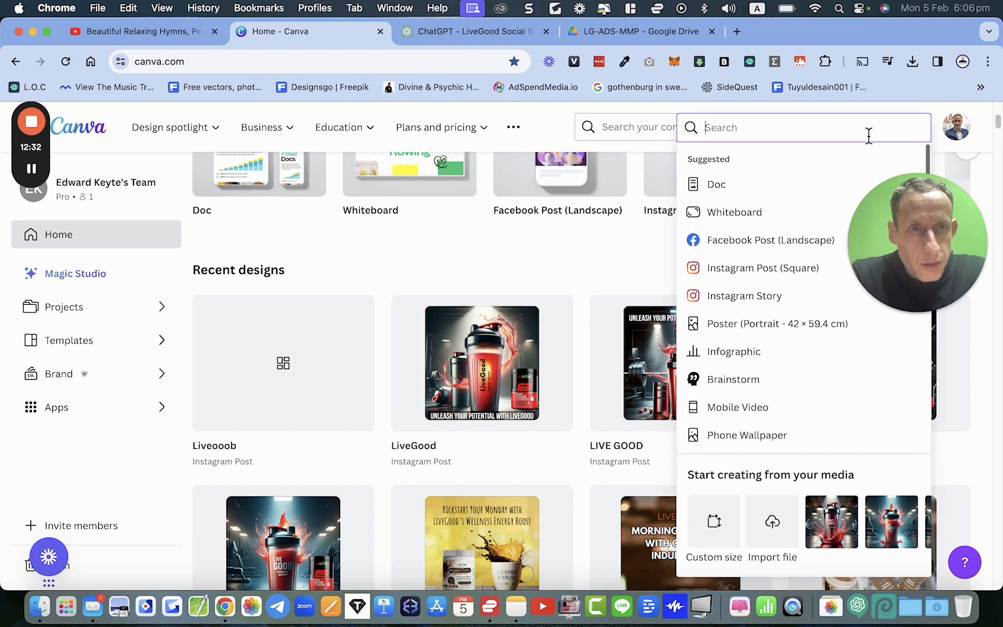
click(744, 296)
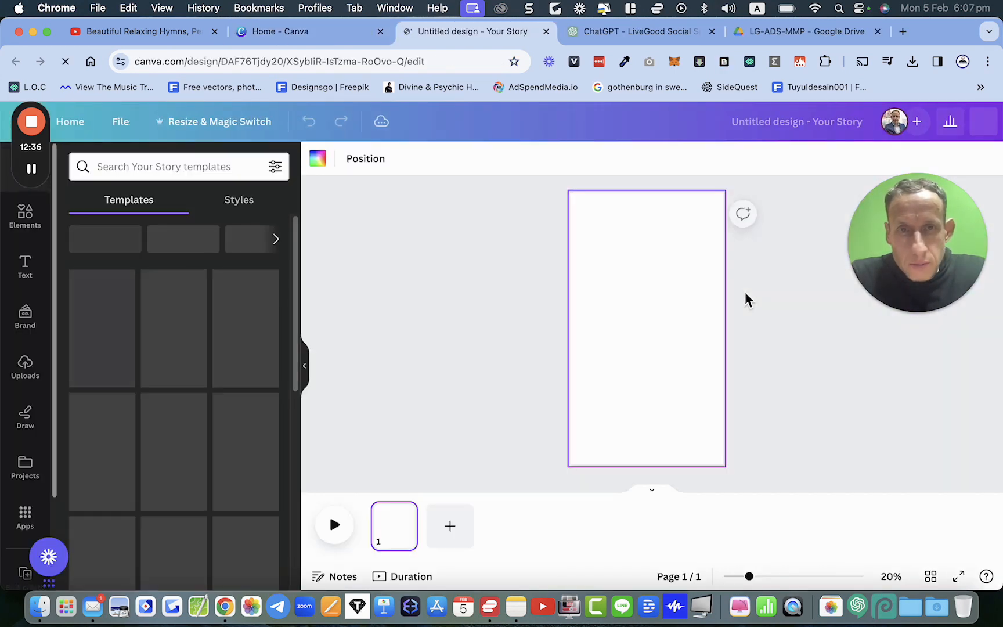
key(super+w)
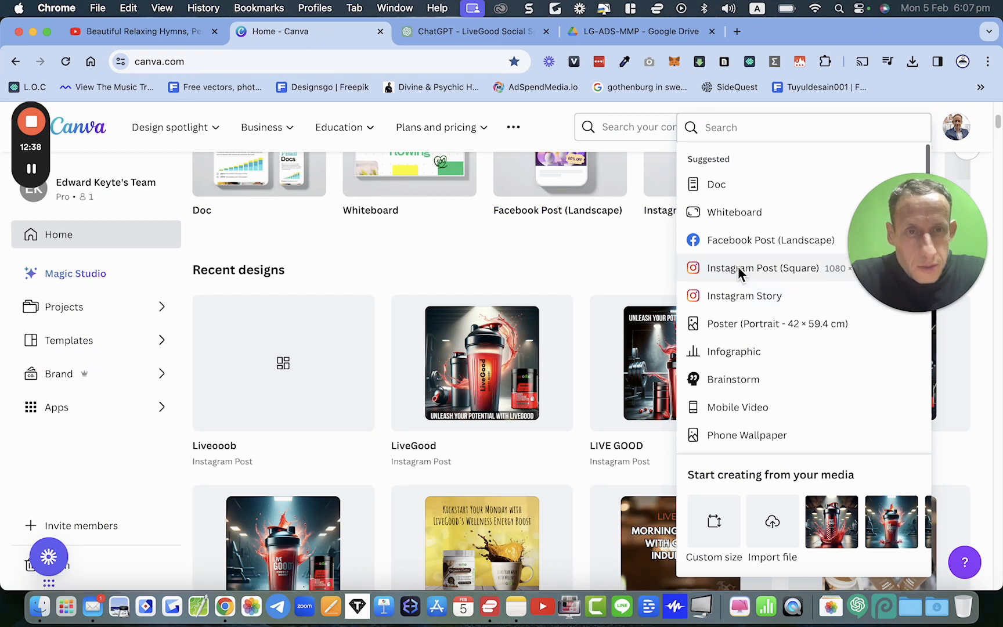
Step: Create a new square Instagram post and add the red LIVEE GOOD shaker image from uploads
click(737, 268)
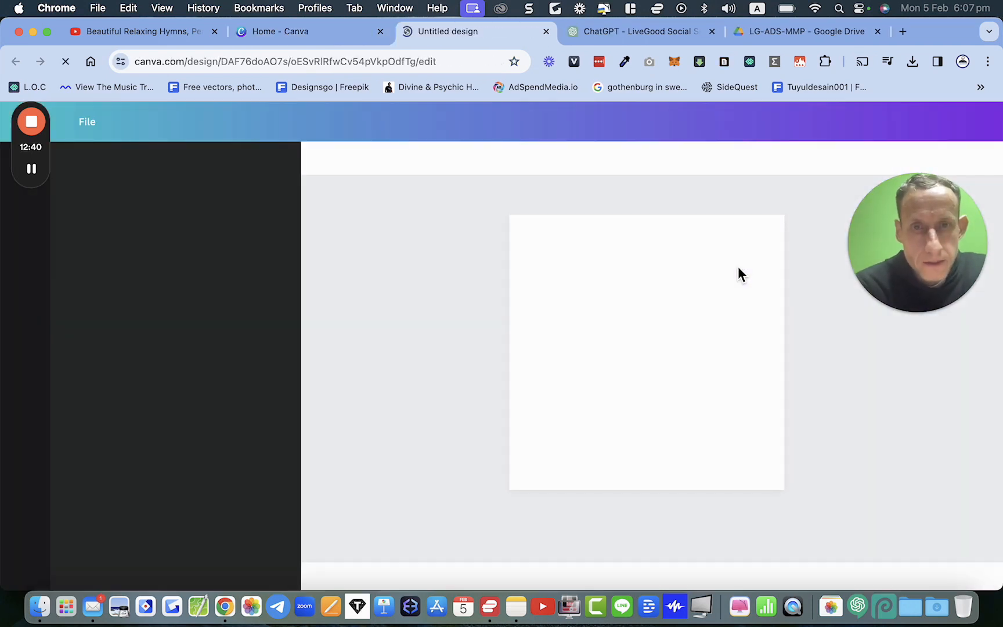
click(30, 372)
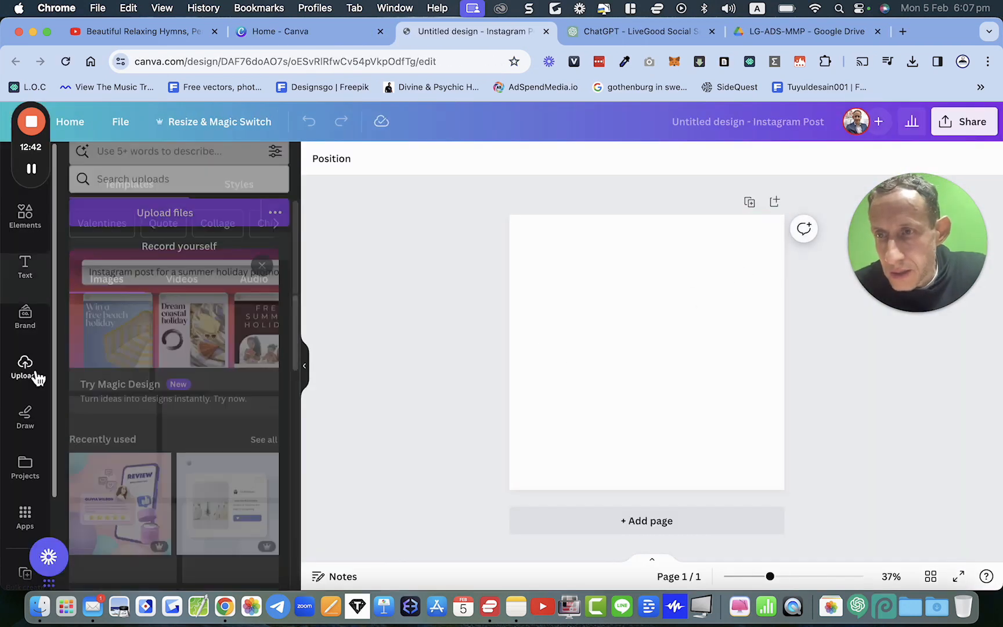
click(33, 232)
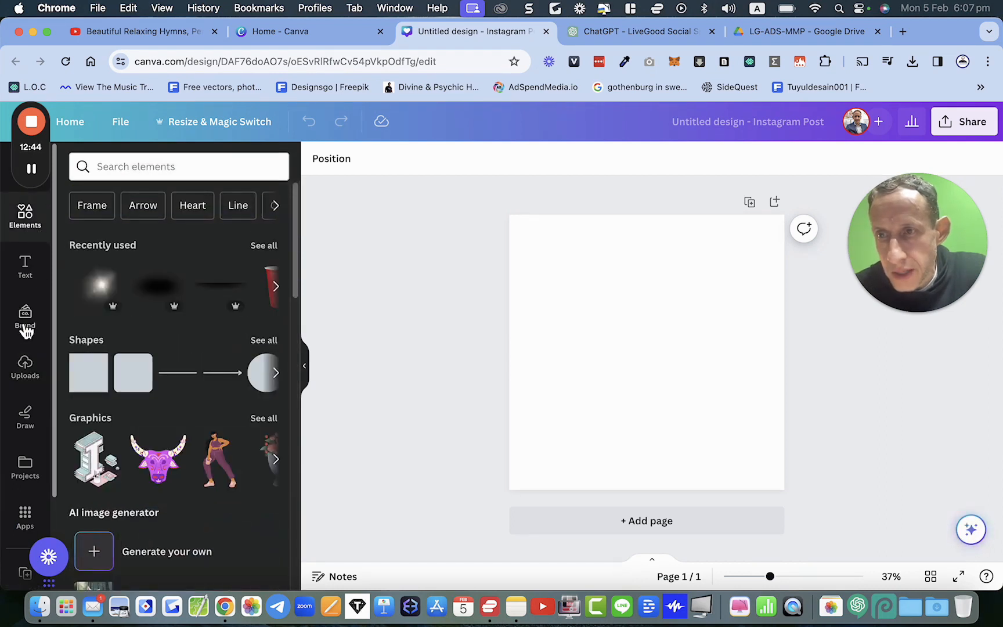
click(29, 371)
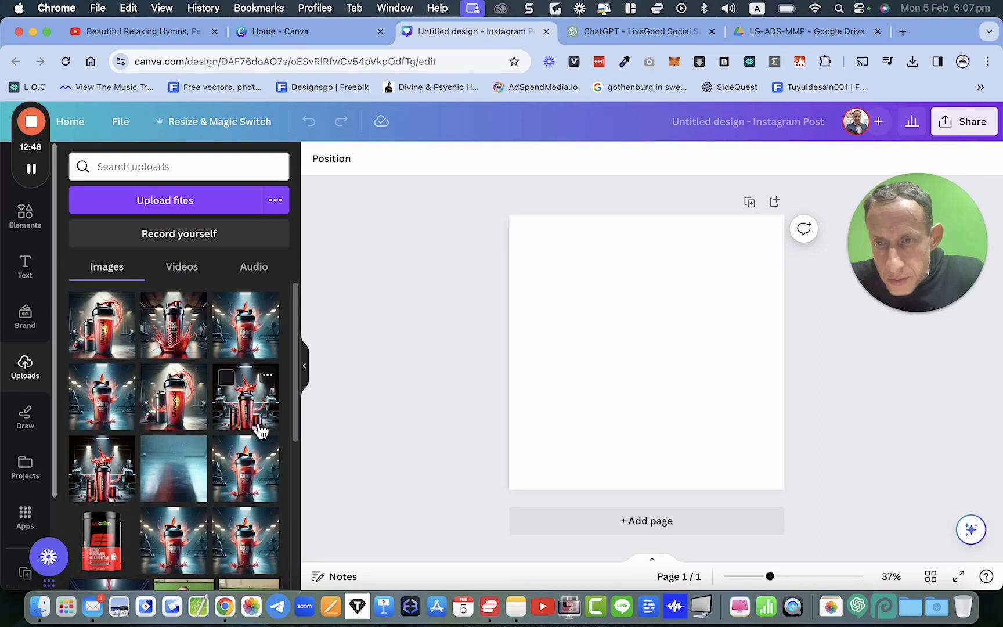
scroll(255, 426, down, 1)
click(248, 400)
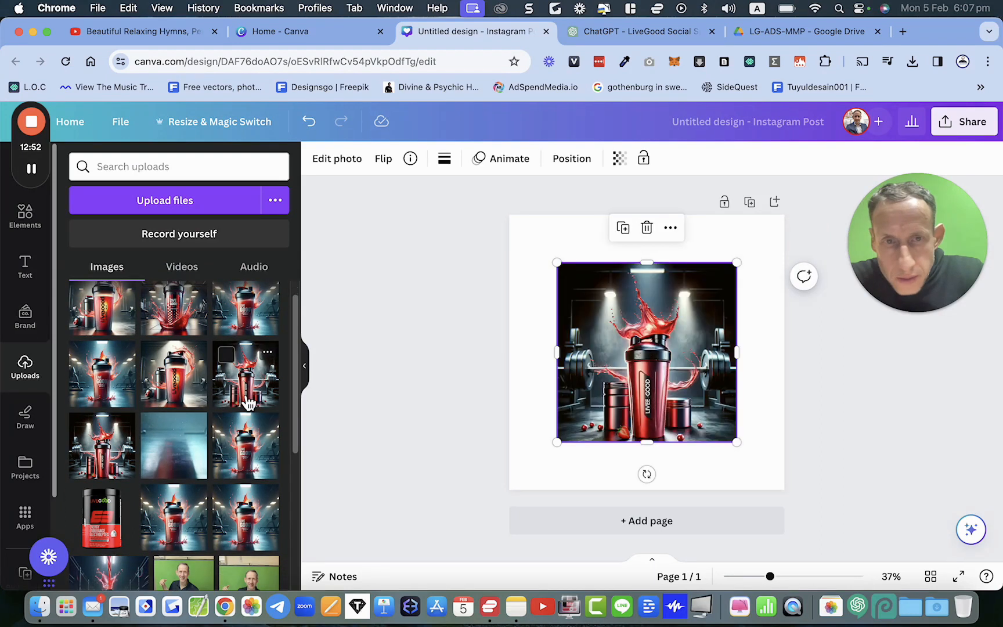
Step: Set the shaker image as the page background
right_click(645, 365)
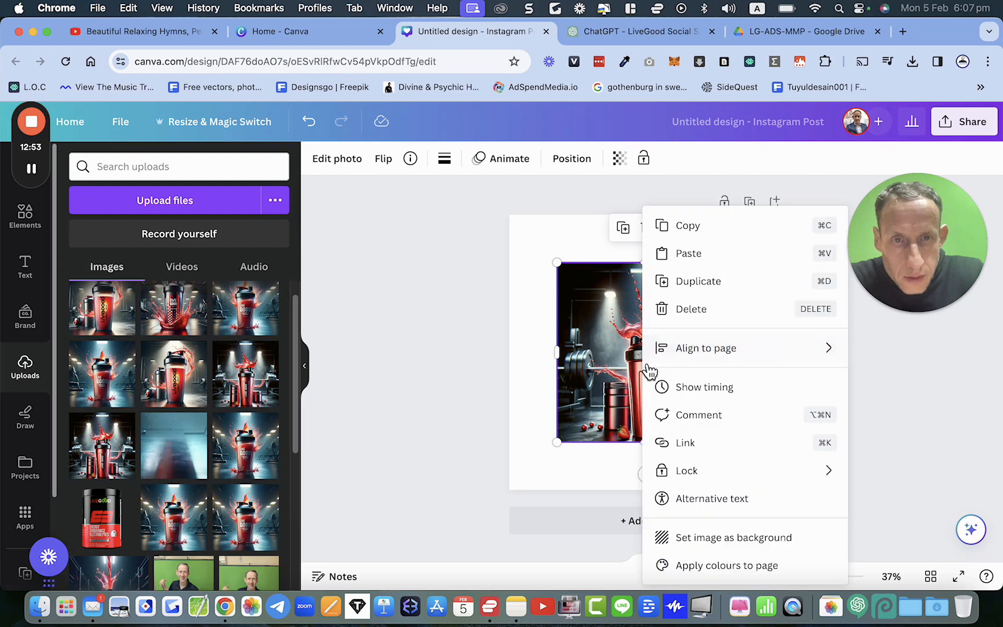
click(680, 540)
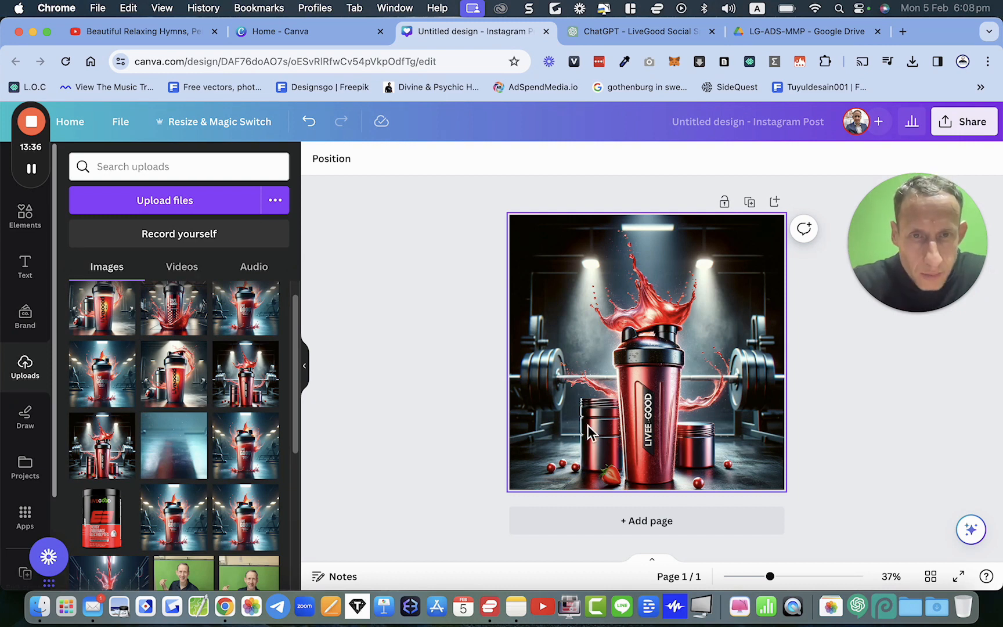
Step: Open Magic Eraser on the background image and set the brush size to 11
scroll(660, 393, up, 5)
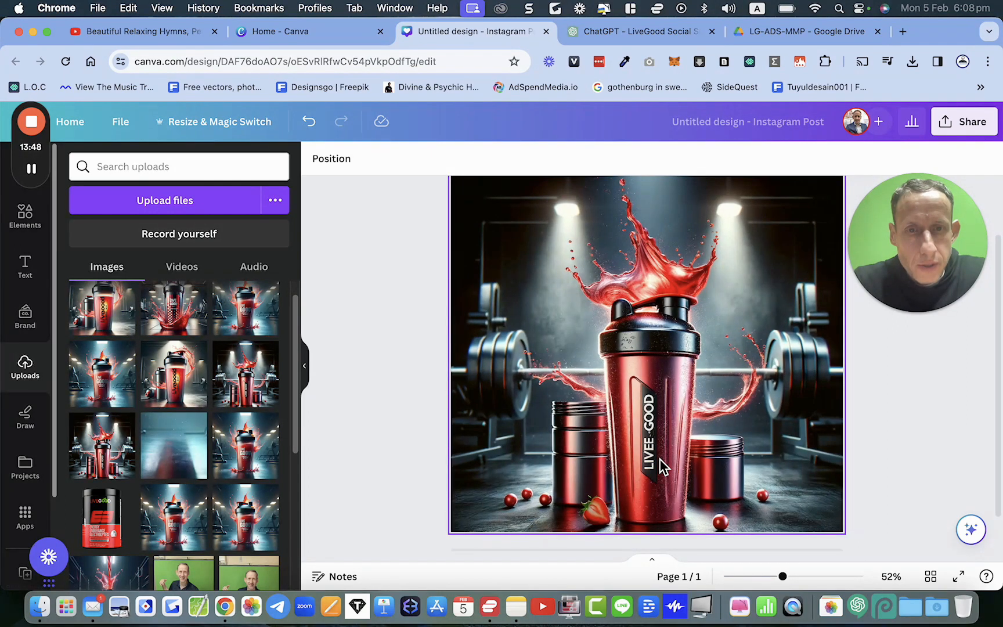
click(658, 459)
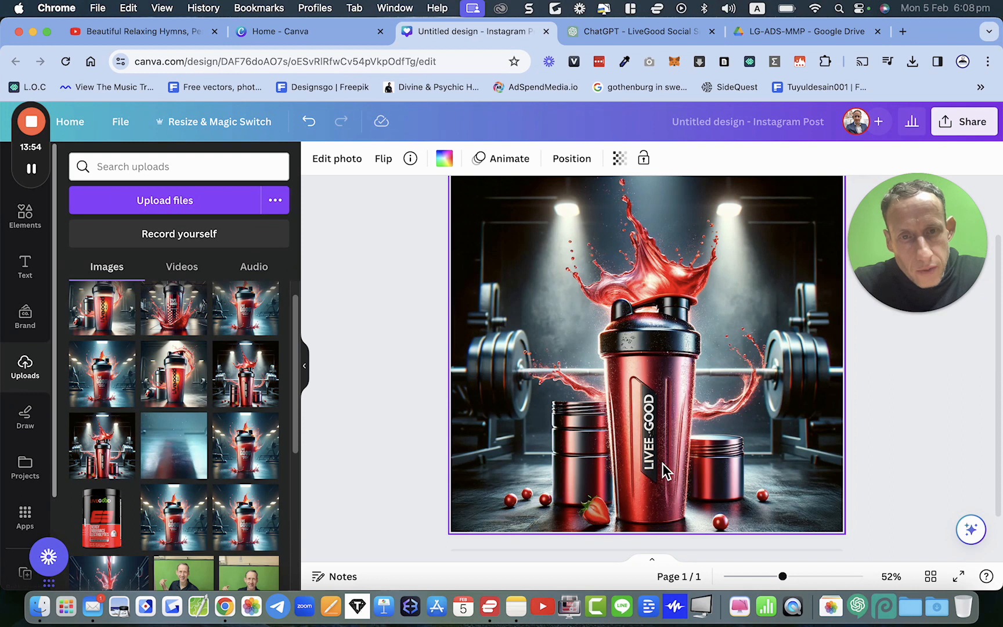
click(343, 165)
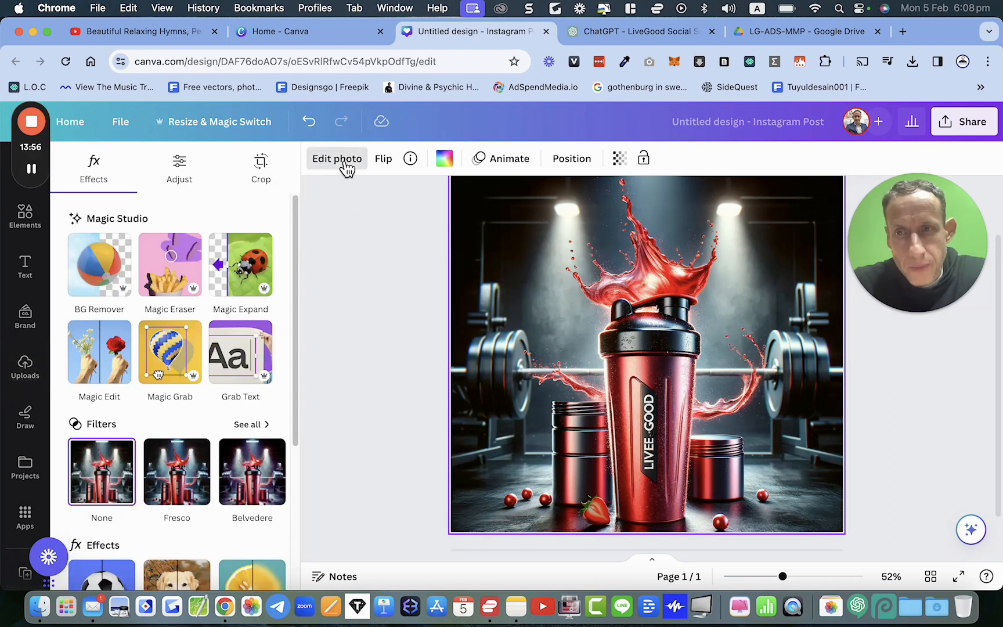
click(180, 273)
scroll(652, 453, up, 5)
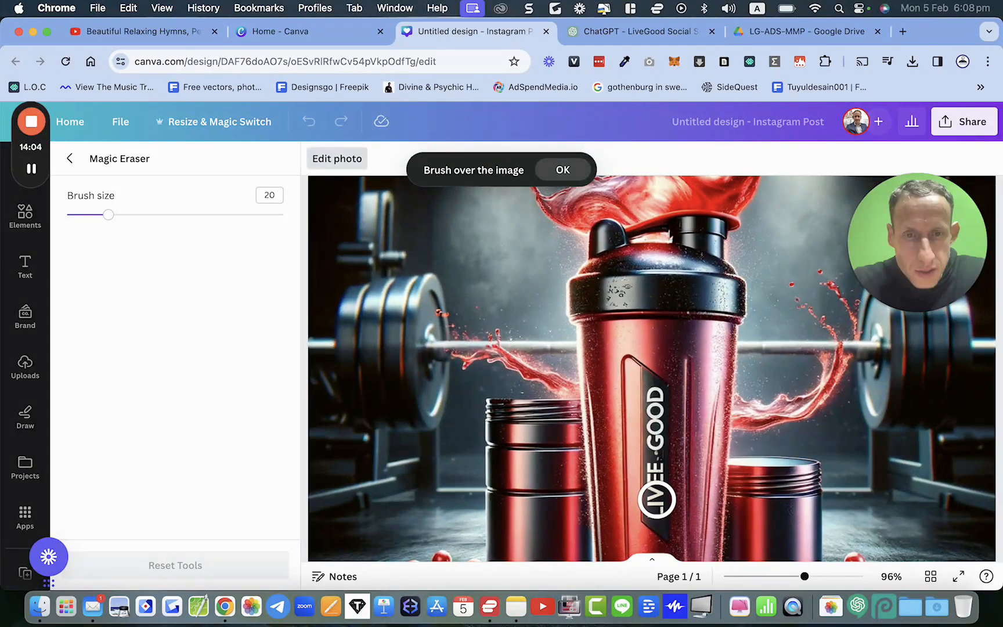
scroll(657, 520, up, 5)
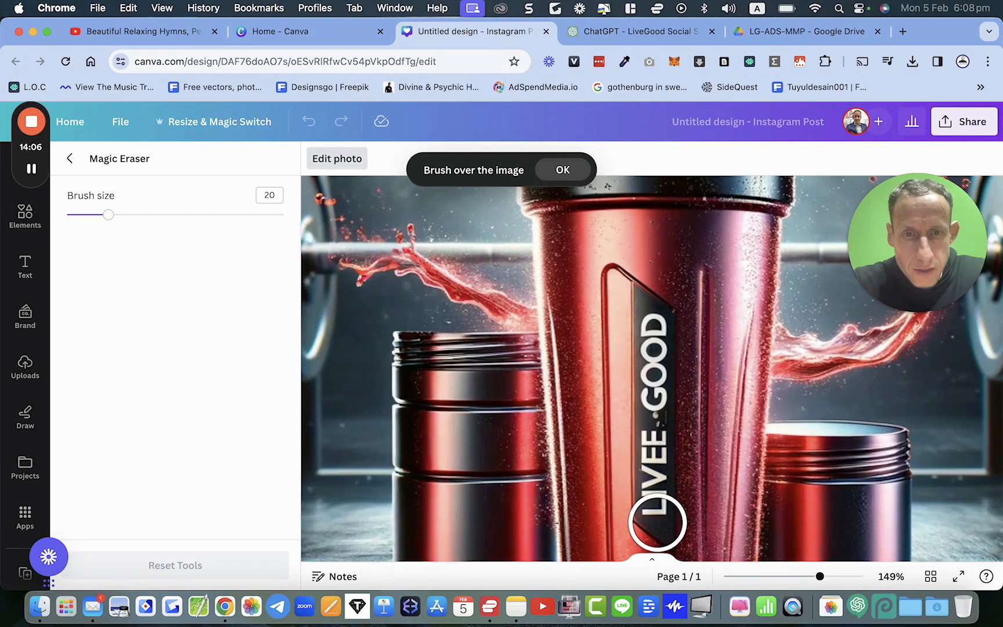
drag(116, 220, 93, 225)
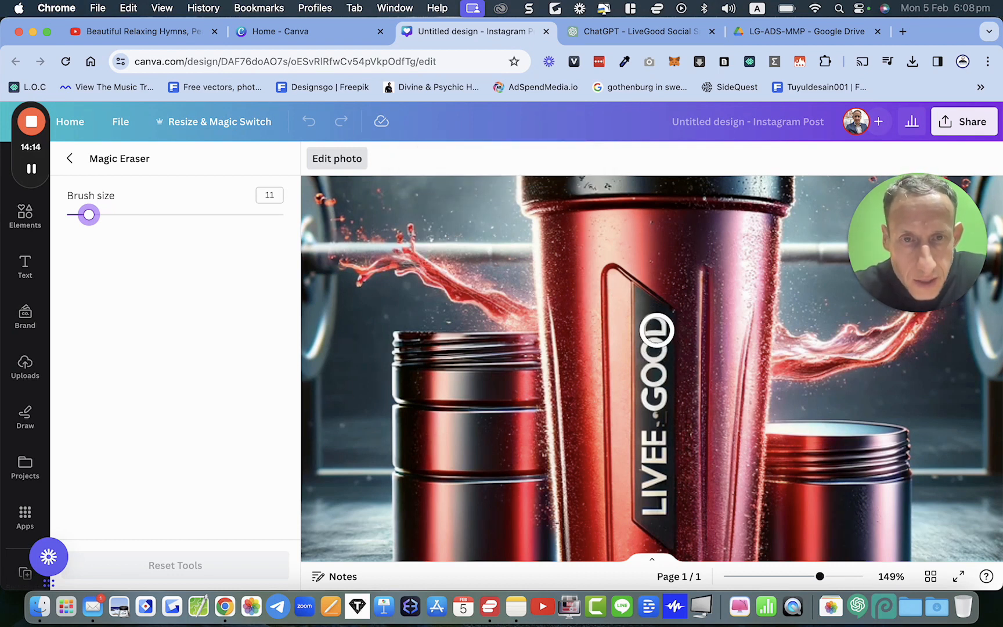
Step: Brush over the LIVEE GOOD label text on the shaker to erase it
drag(653, 323, 655, 508)
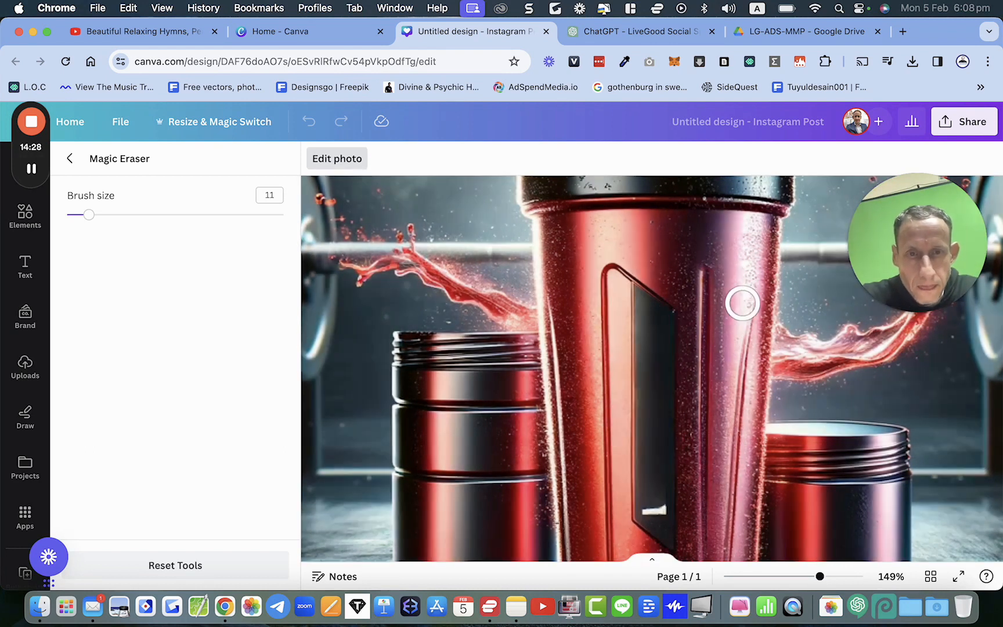
drag(653, 506, 656, 511)
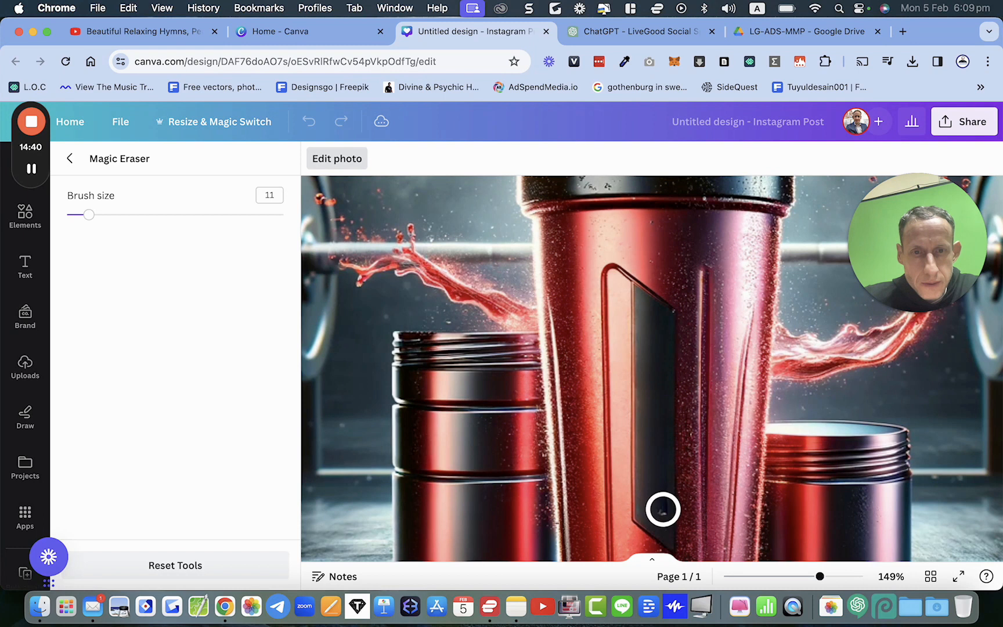
Step: Finish erasing the last remaining label mark on the shaker panel and close Magic Eraser
click(660, 510)
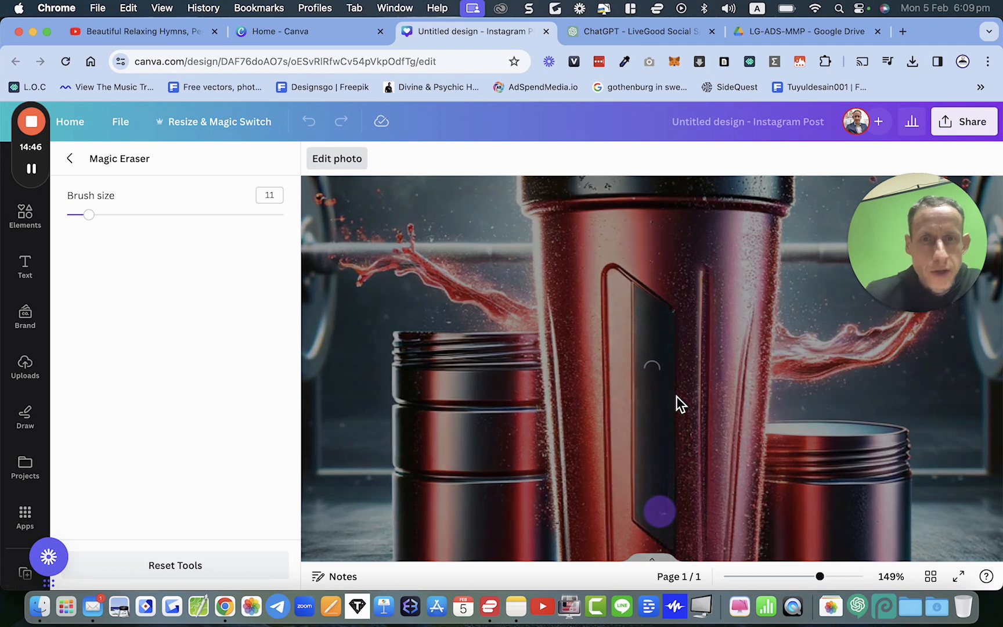
scroll(676, 400, down, 10)
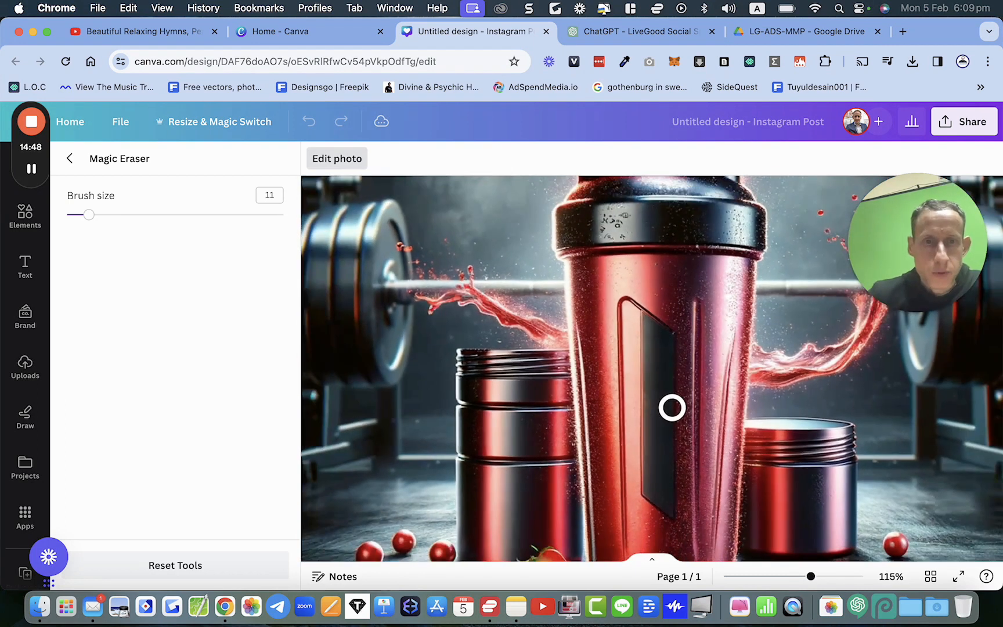
scroll(672, 408, down, 1)
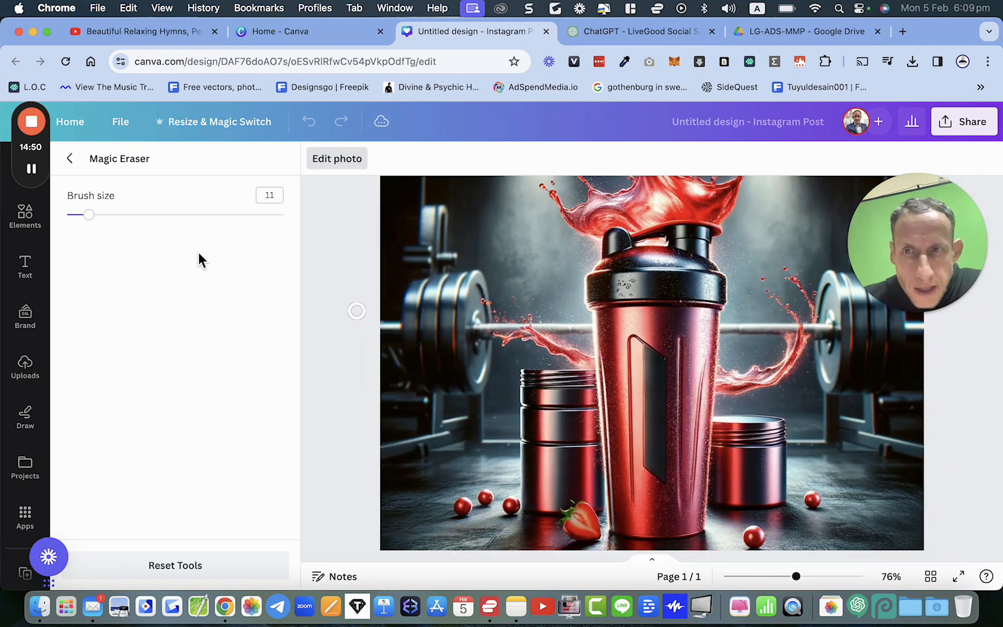
click(65, 161)
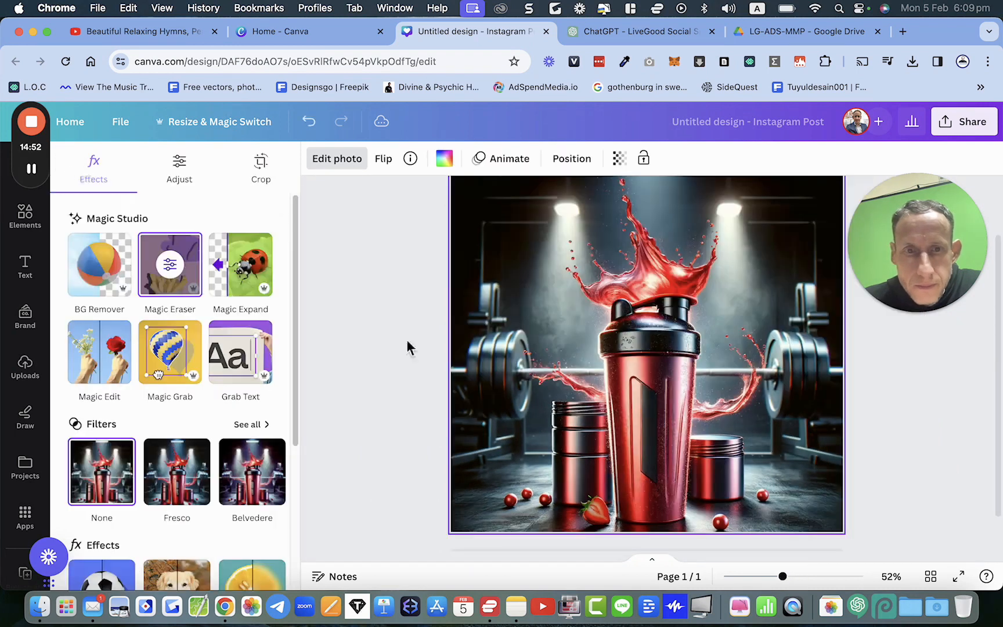
scroll(623, 416, down, 2)
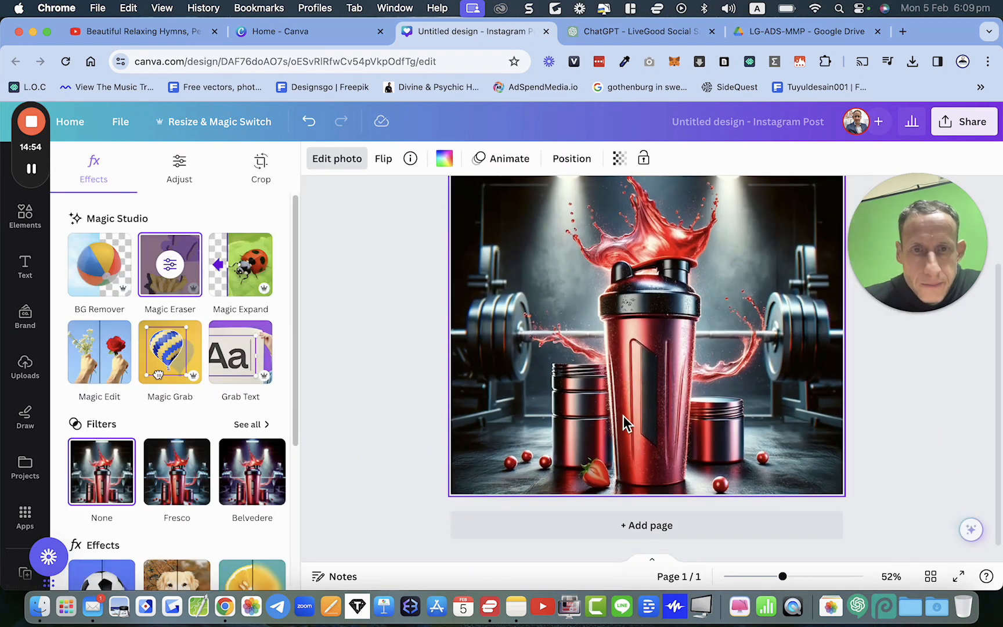
scroll(623, 416, up, 3)
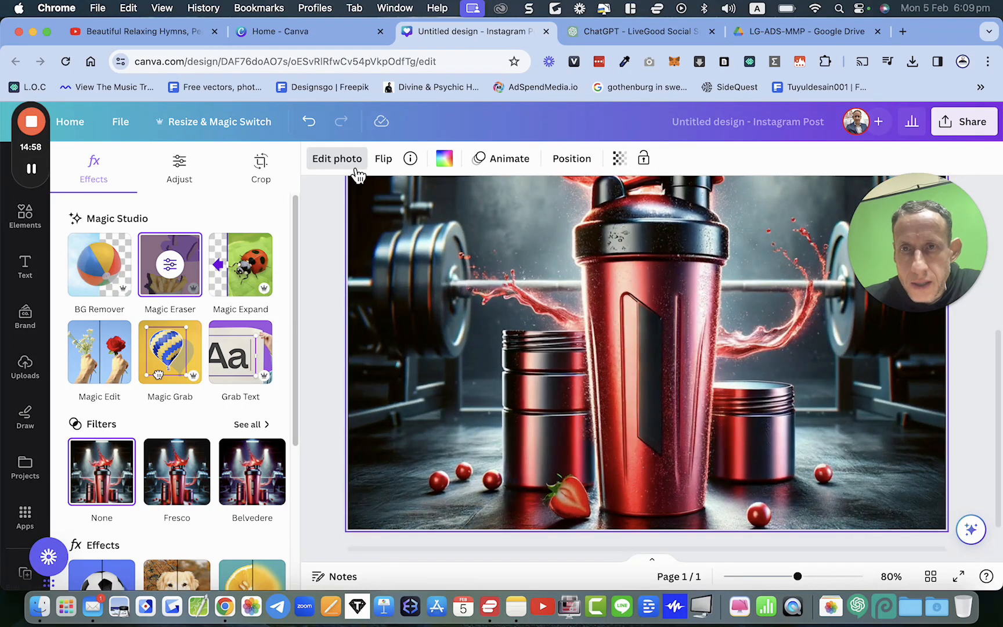
click(29, 273)
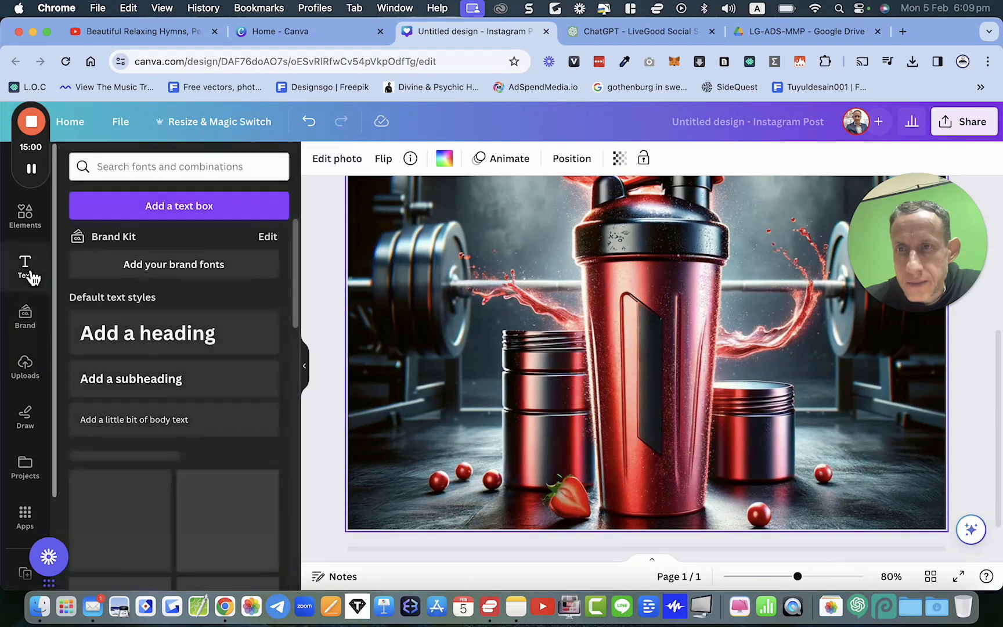
click(133, 389)
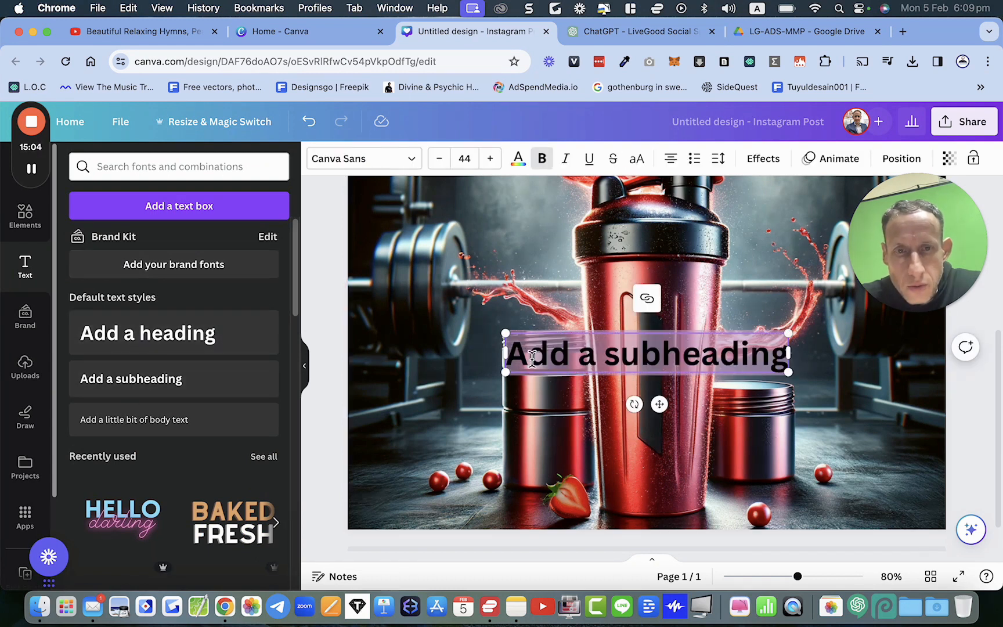
key(BackSpace)
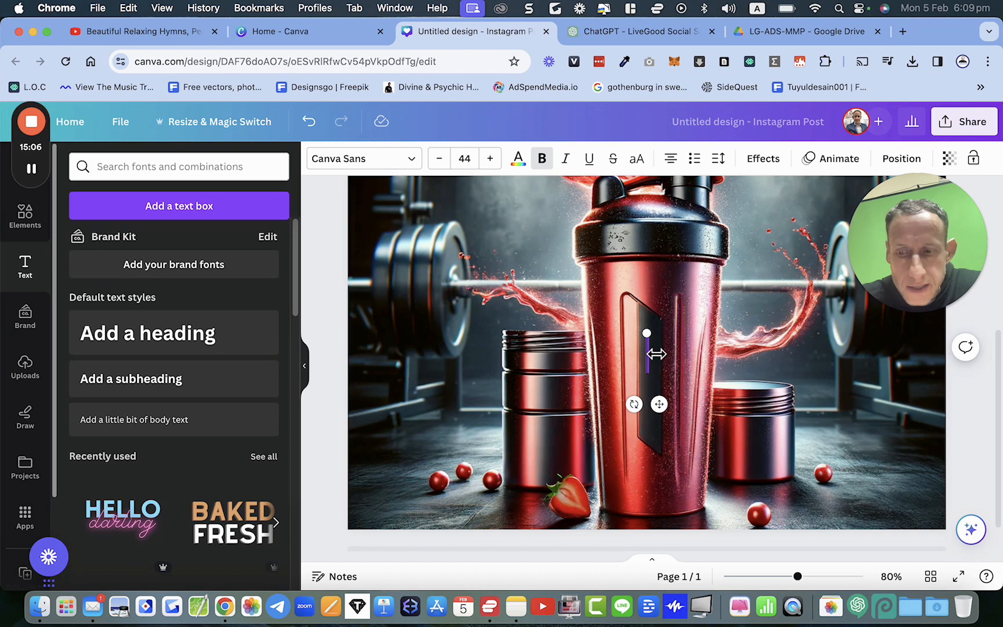
key(super+z)
click(649, 298)
click(650, 349)
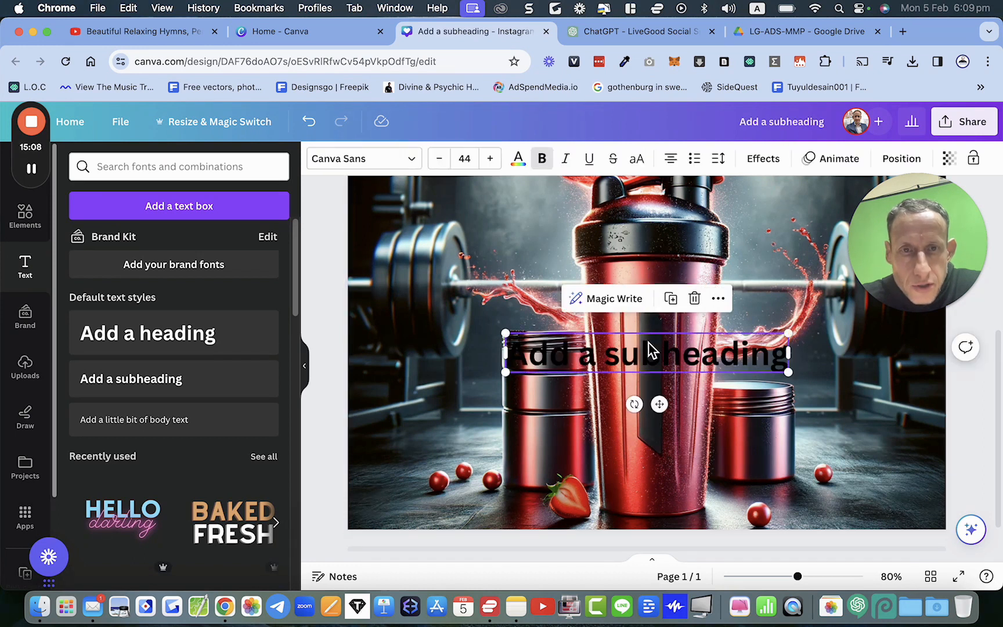
key(BackSpace)
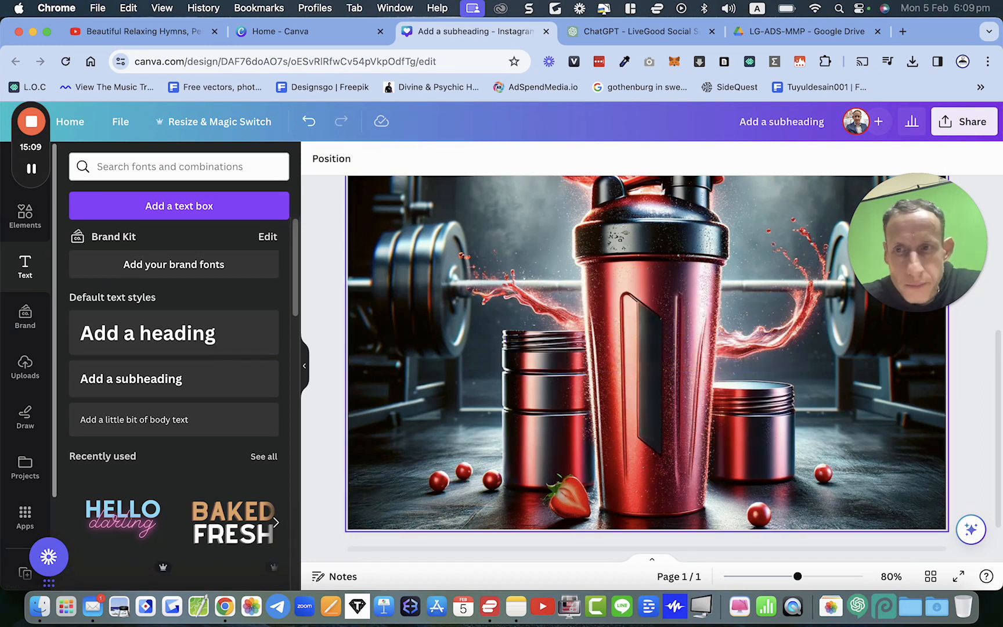
Step: Search uploads for logo and add the LiveGood logo with white GOOD lettering to the design
click(25, 366)
click(110, 167)
text(logo)
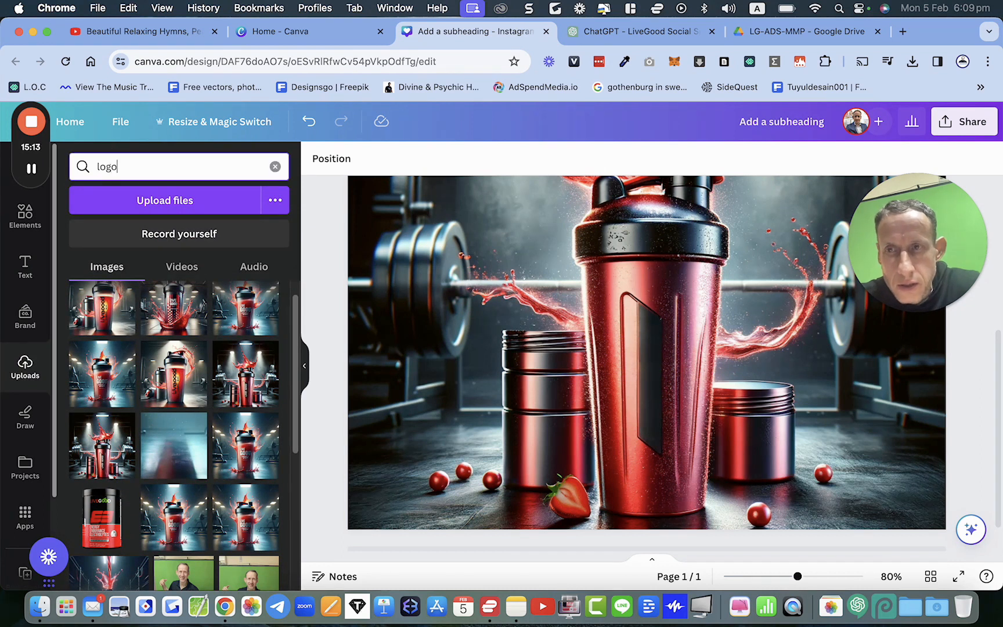
key(Return)
scroll(156, 434, down, 2)
scroll(157, 434, down, 5)
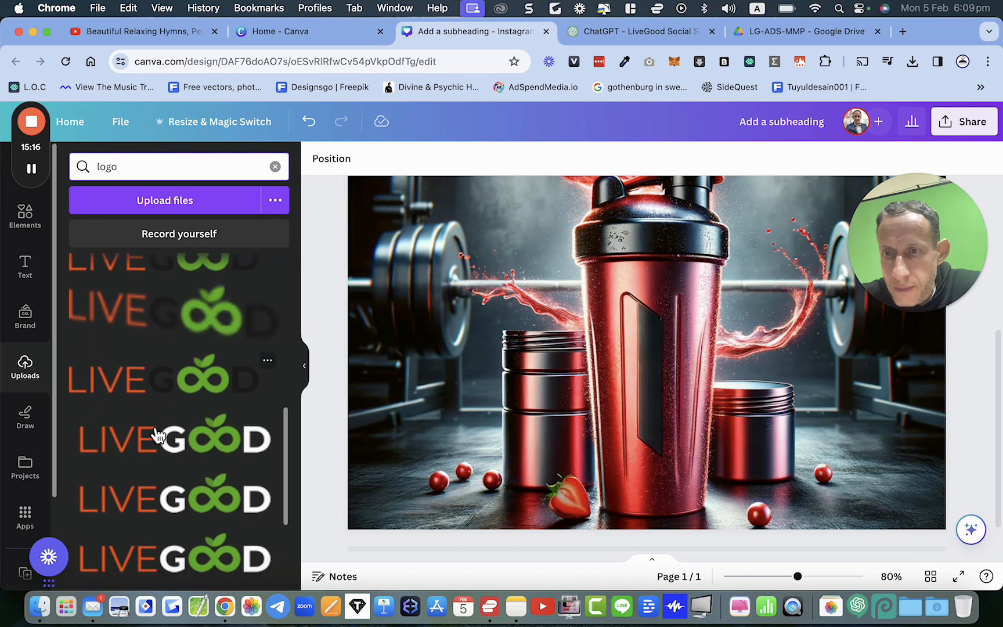
click(159, 436)
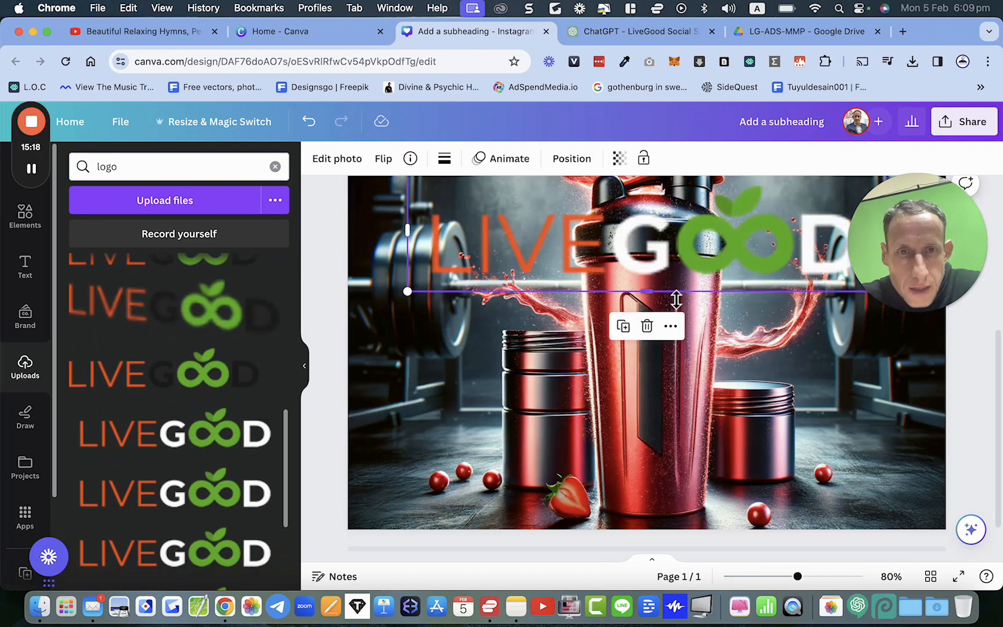
Step: Rotate the LiveGood logo to vertical and move it onto the shaker's black side panel
drag(707, 243, 699, 352)
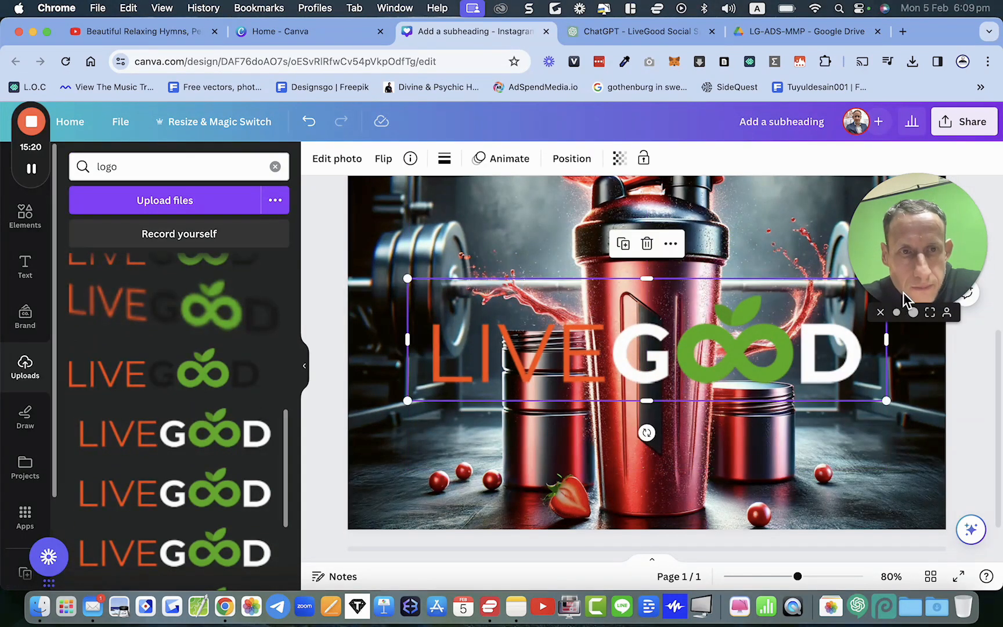
drag(648, 434, 555, 347)
scroll(554, 350, down, 5)
drag(613, 232, 658, 401)
scroll(658, 399, up, 5)
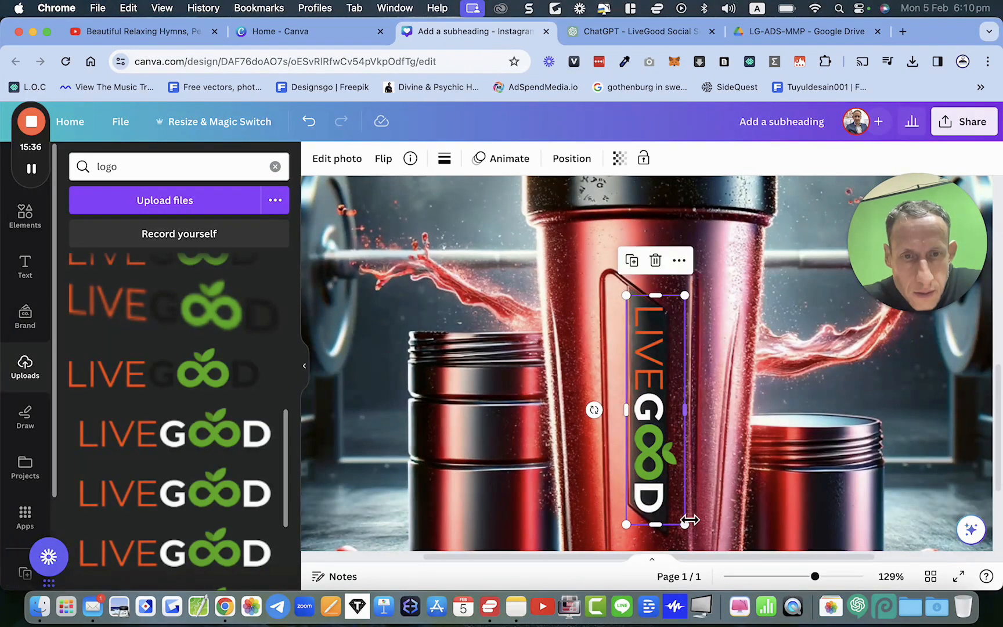
drag(689, 528, 674, 493)
drag(653, 449, 652, 465)
Step: Resize and align the vertical logo so it fits inside the shaker's black panel
scroll(651, 464, up, 3)
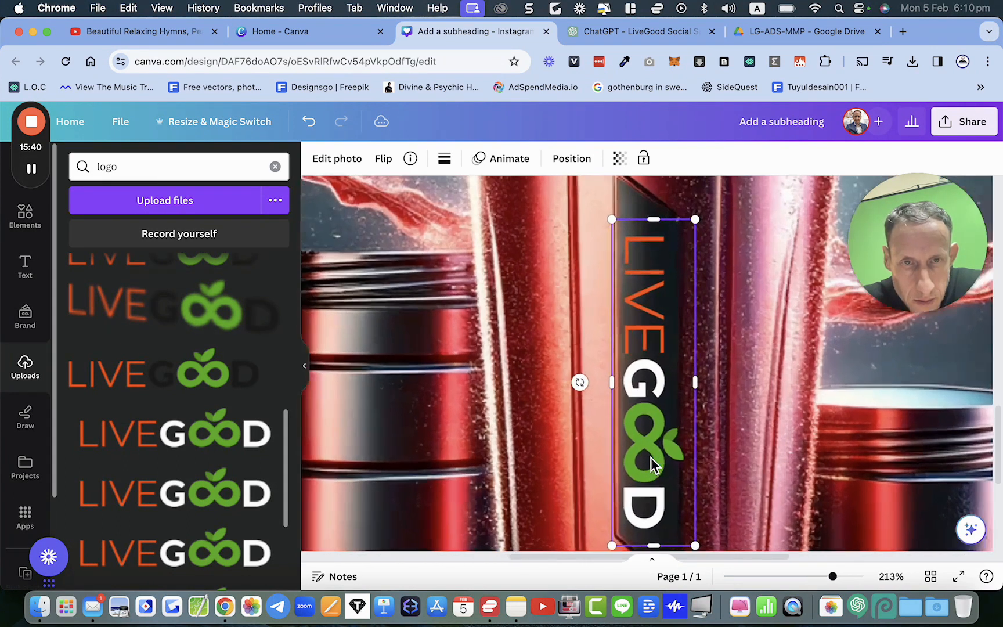
scroll(651, 465, up, 1)
drag(705, 201, 678, 291)
drag(644, 454, 653, 379)
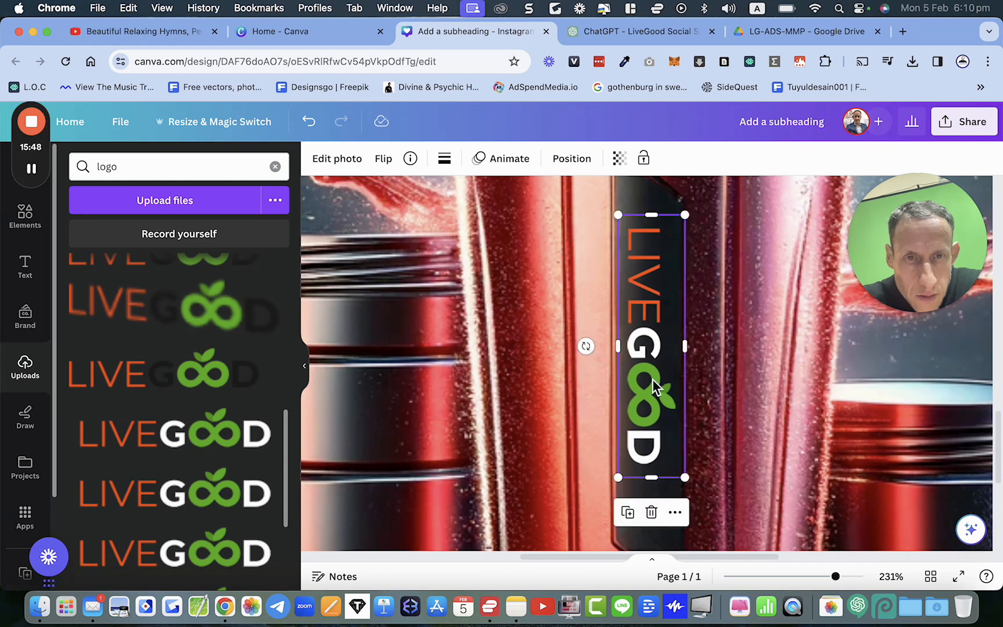
scroll(651, 388, down, 5)
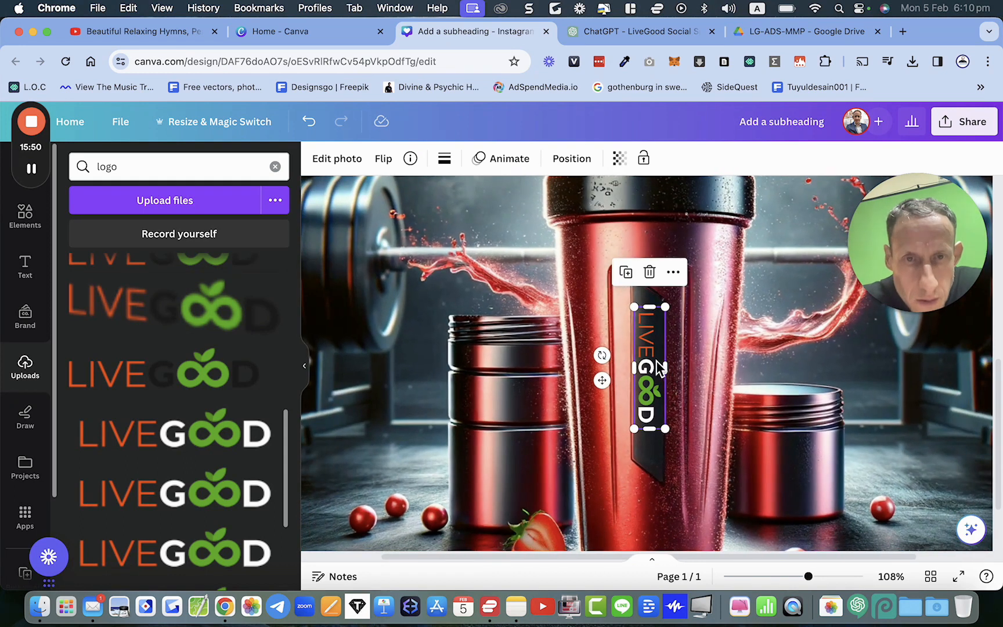
drag(650, 367, 650, 376)
scroll(642, 368, down, 4)
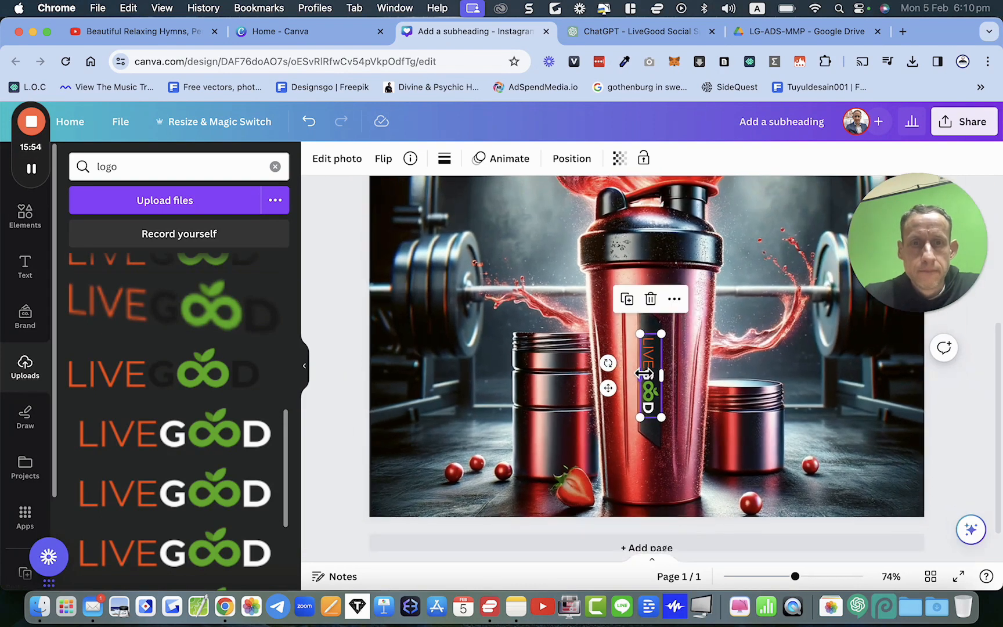
click(348, 349)
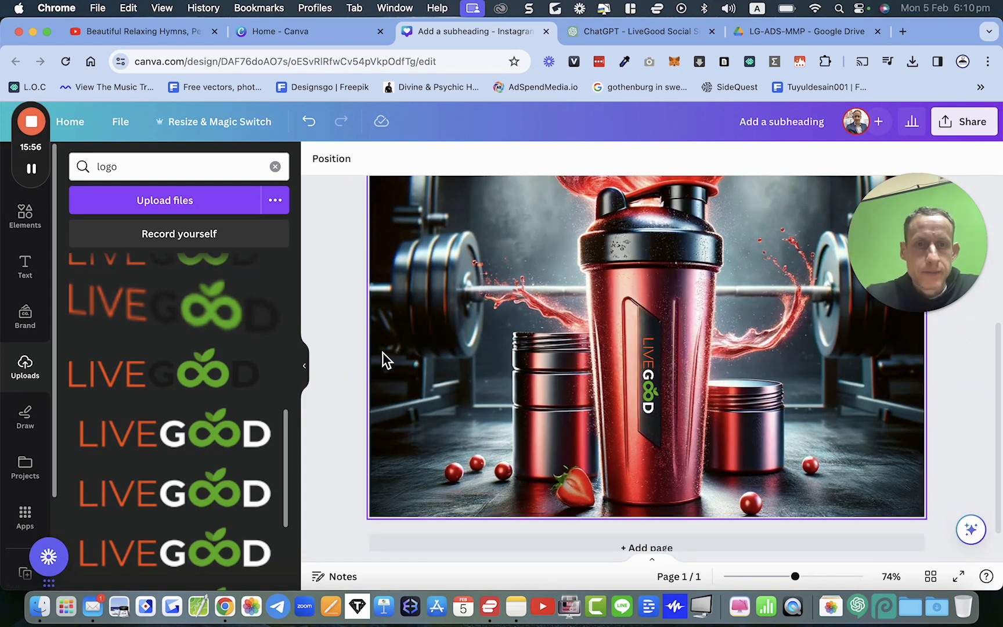
Step: Add the LiveGood Energy Endurance Electrolytes jar image from uploads to the post
scroll(383, 353, up, 3)
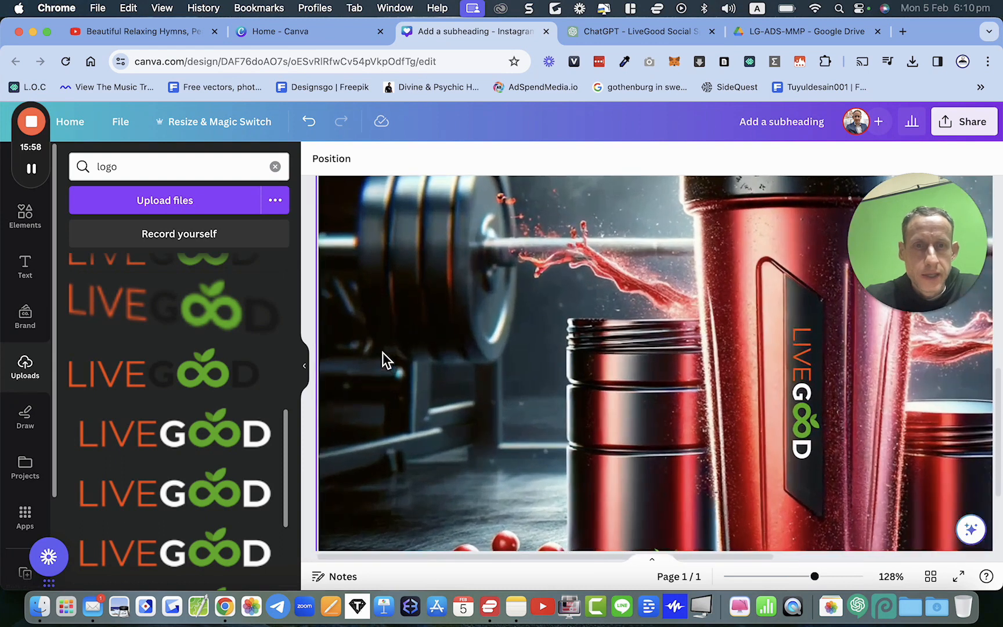
scroll(383, 353, down, 2)
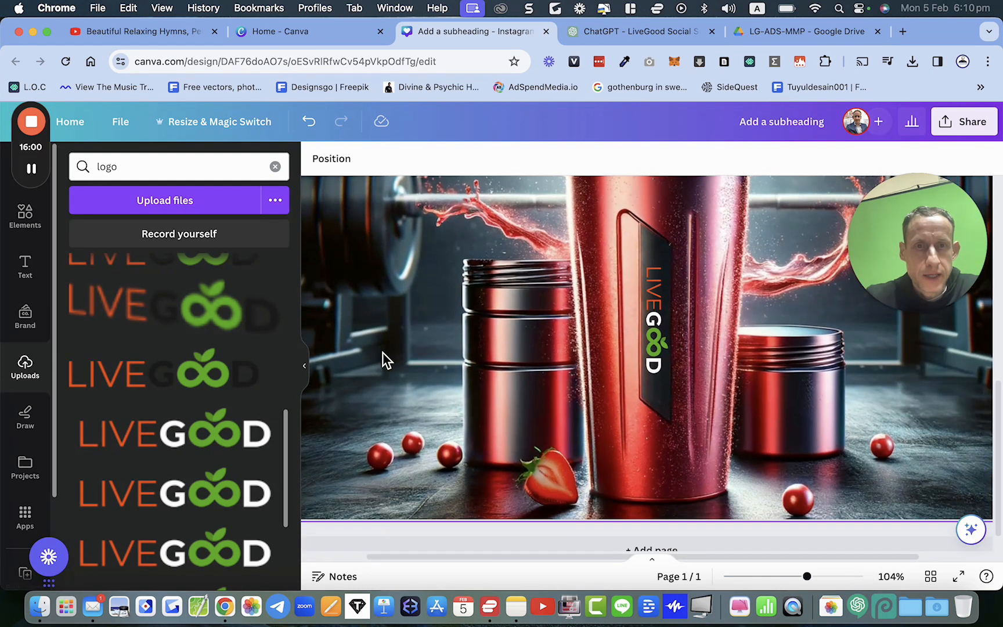
scroll(381, 372, down, 2)
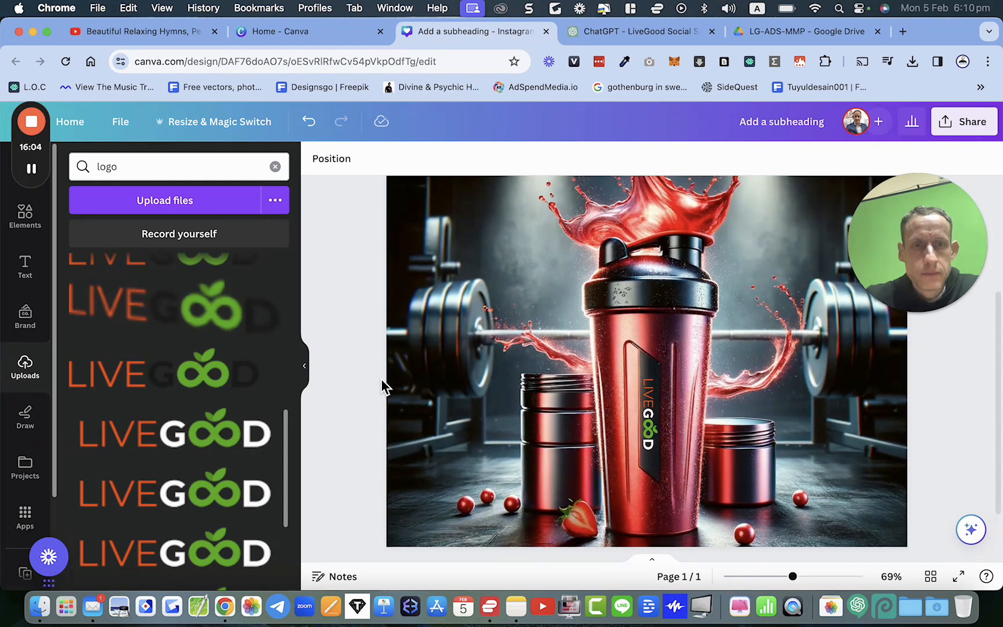
scroll(382, 381, down, 1)
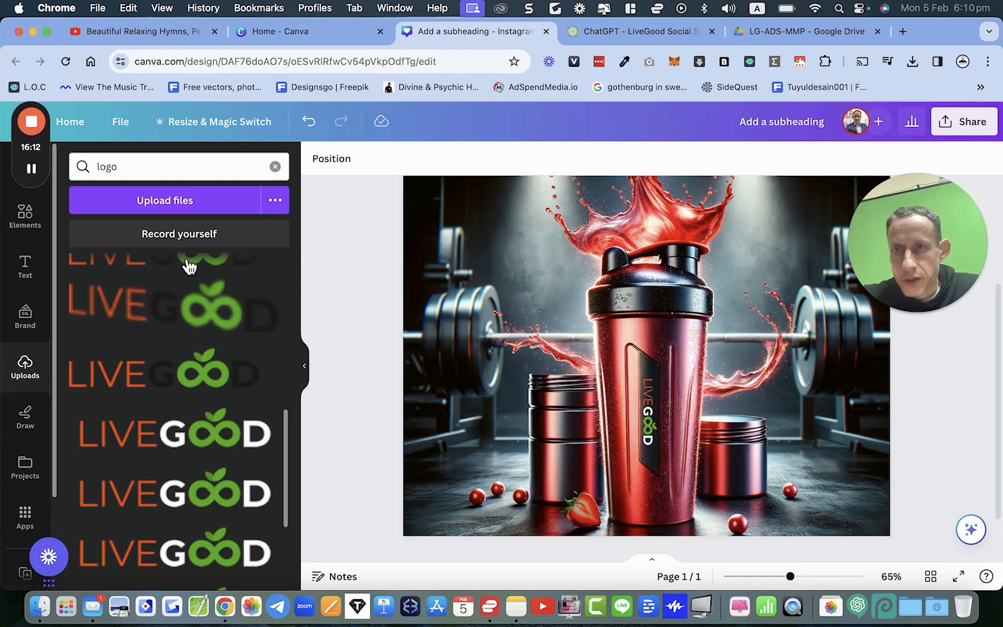
click(275, 167)
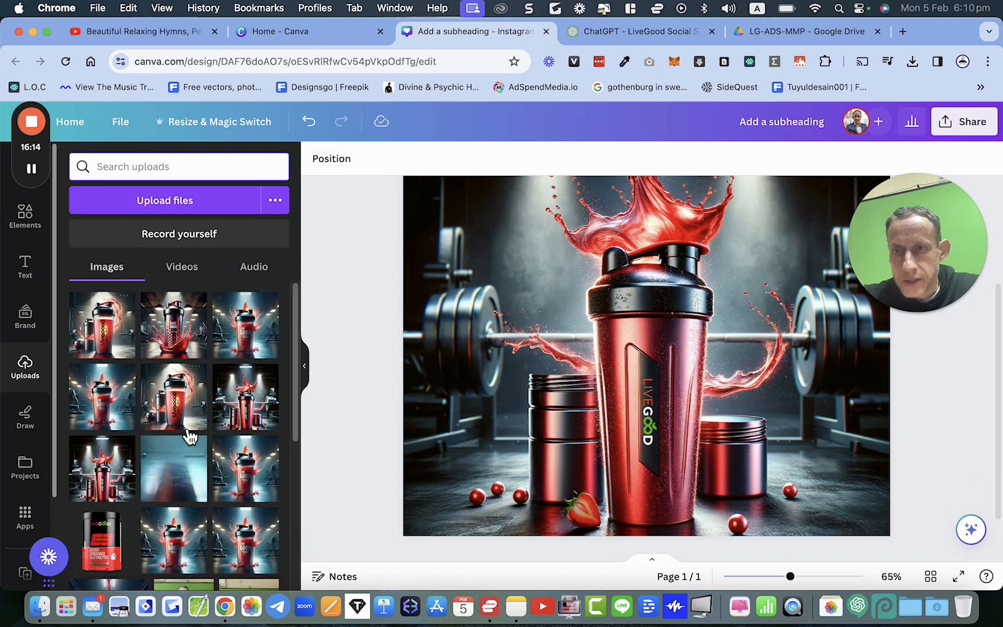
scroll(189, 437, down, 1)
click(103, 527)
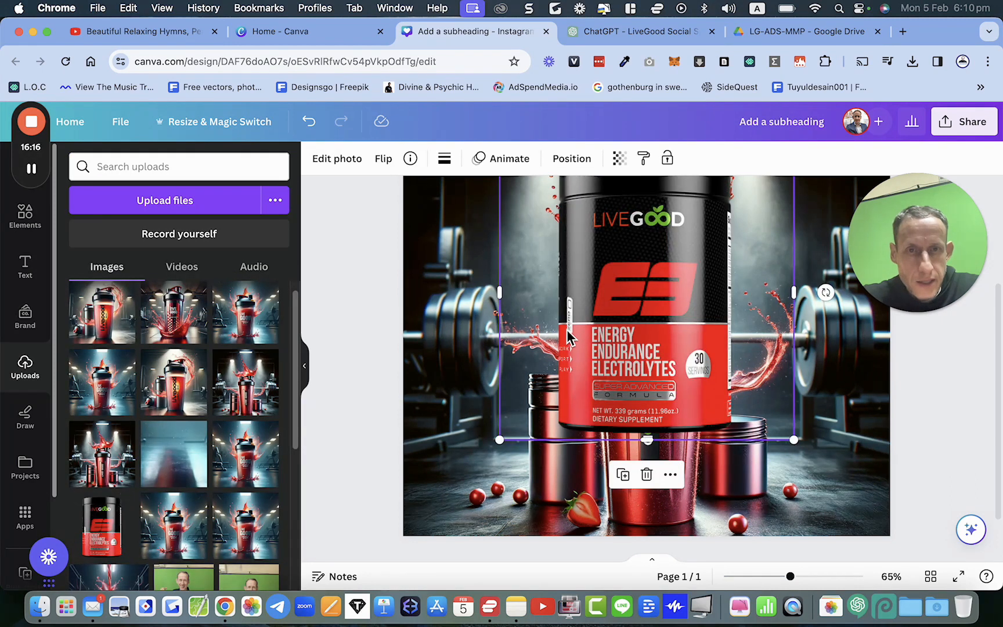
Step: Shrink the electrolyte jar and place it in the lower-right corner of the post
scroll(567, 341, down, 3)
drag(555, 232, 615, 295)
drag(690, 420, 769, 476)
drag(694, 351, 767, 469)
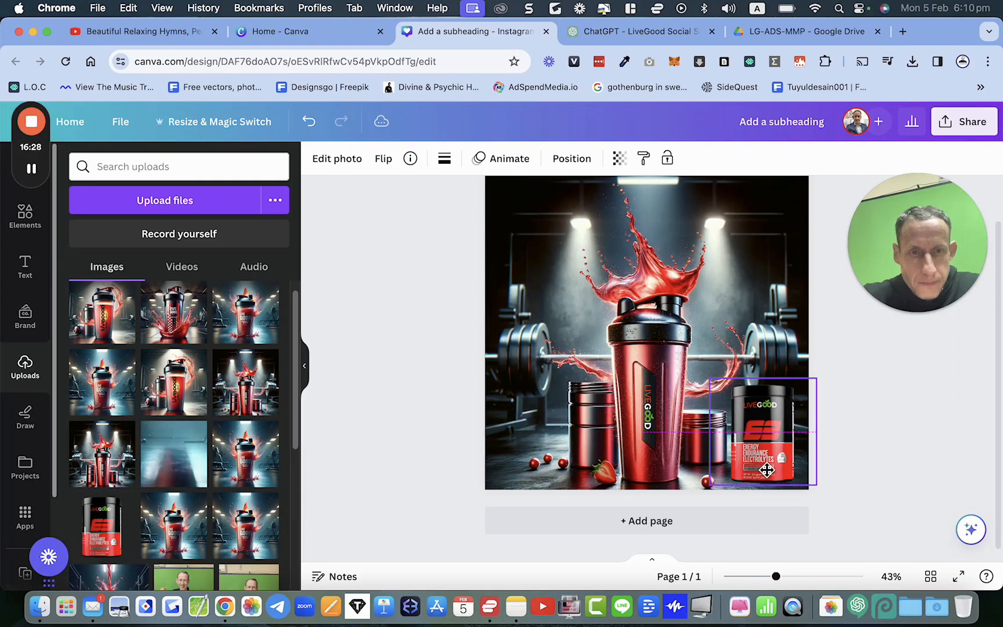
click(880, 458)
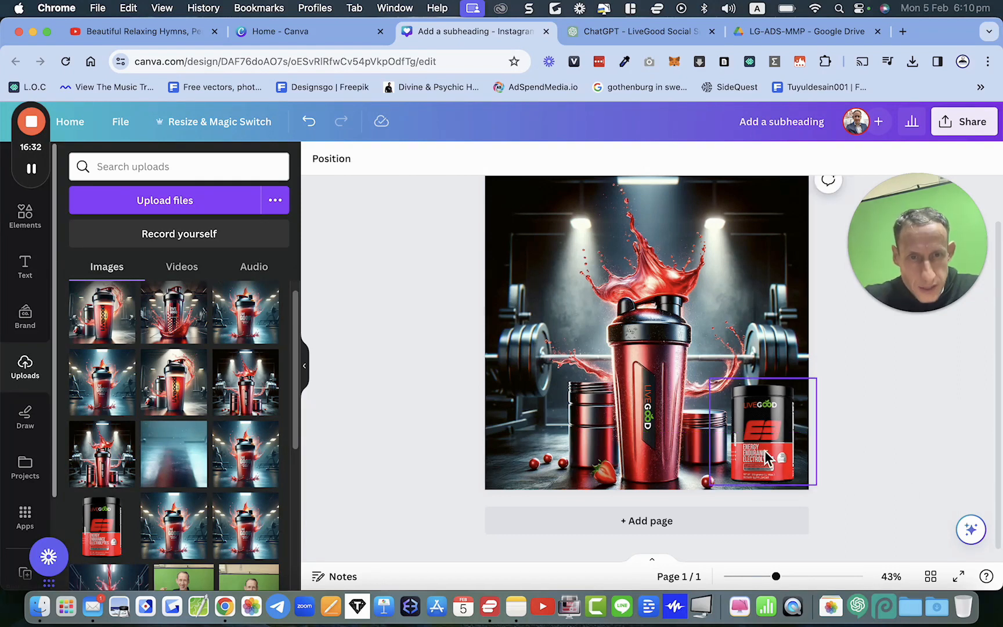
scroll(888, 445, up, 2)
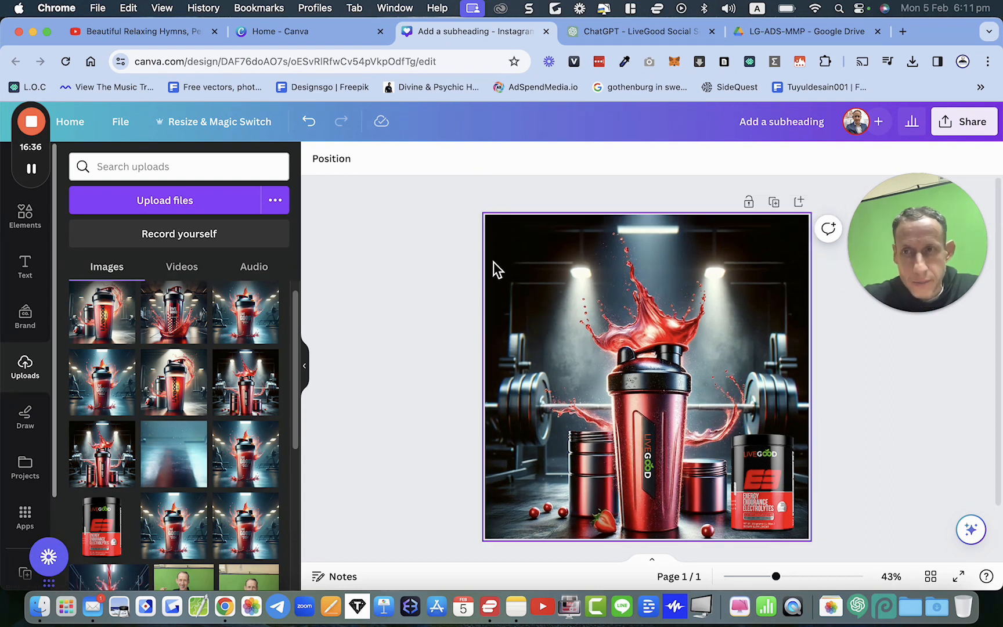
Step: Add a subheading text box near the top of the post and set its font to Eastman Grotesque
click(26, 270)
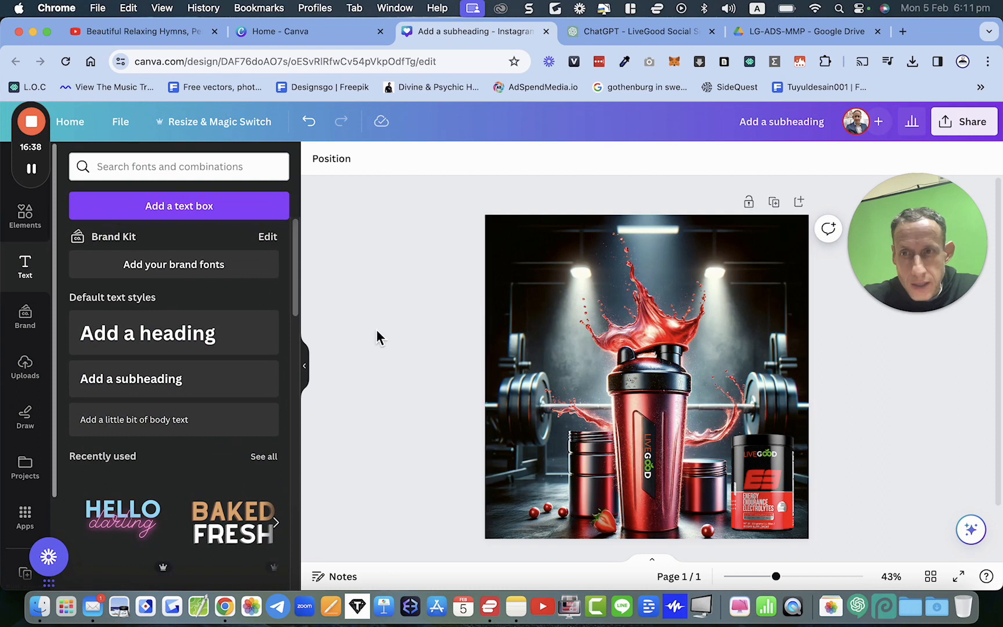
click(175, 384)
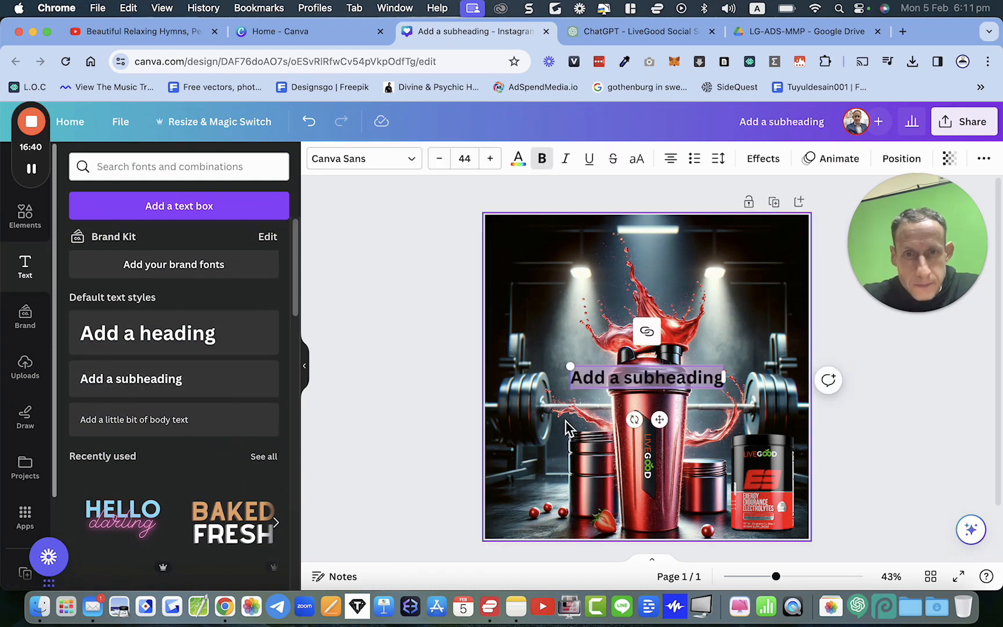
click(634, 377)
click(630, 383)
drag(631, 383, 632, 250)
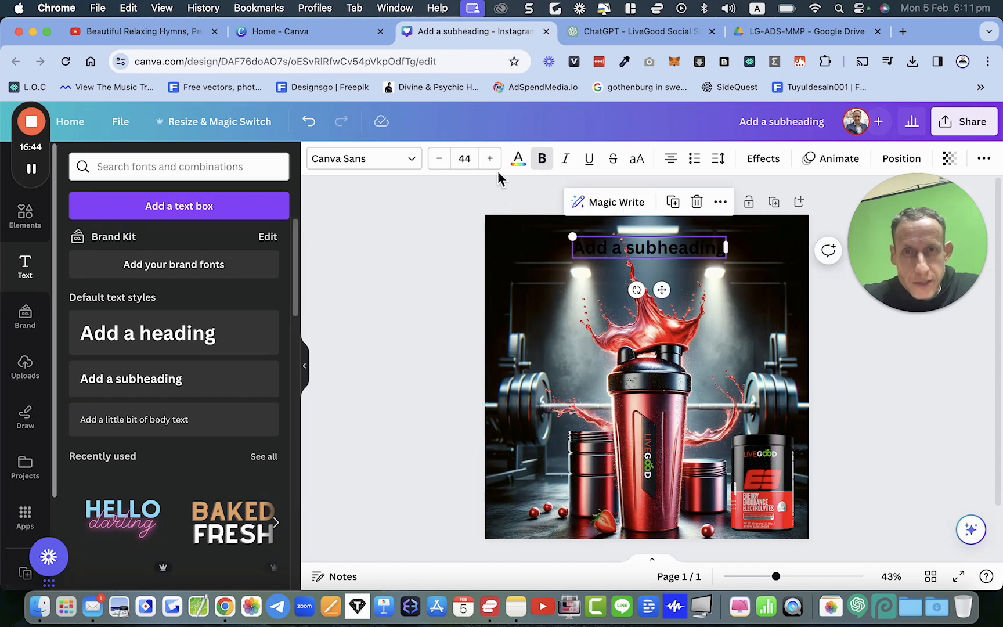
click(364, 170)
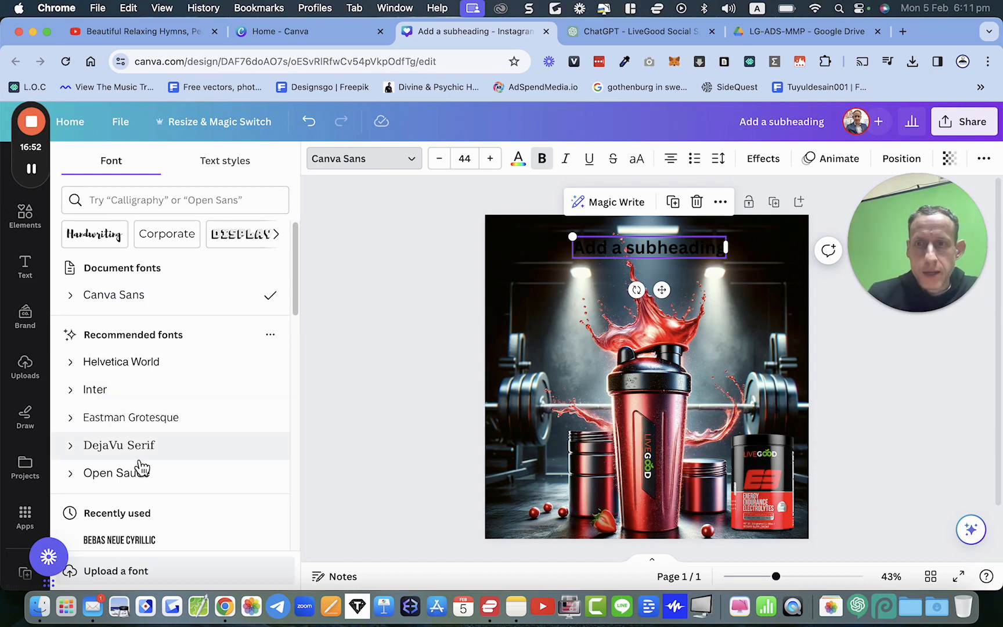
click(133, 424)
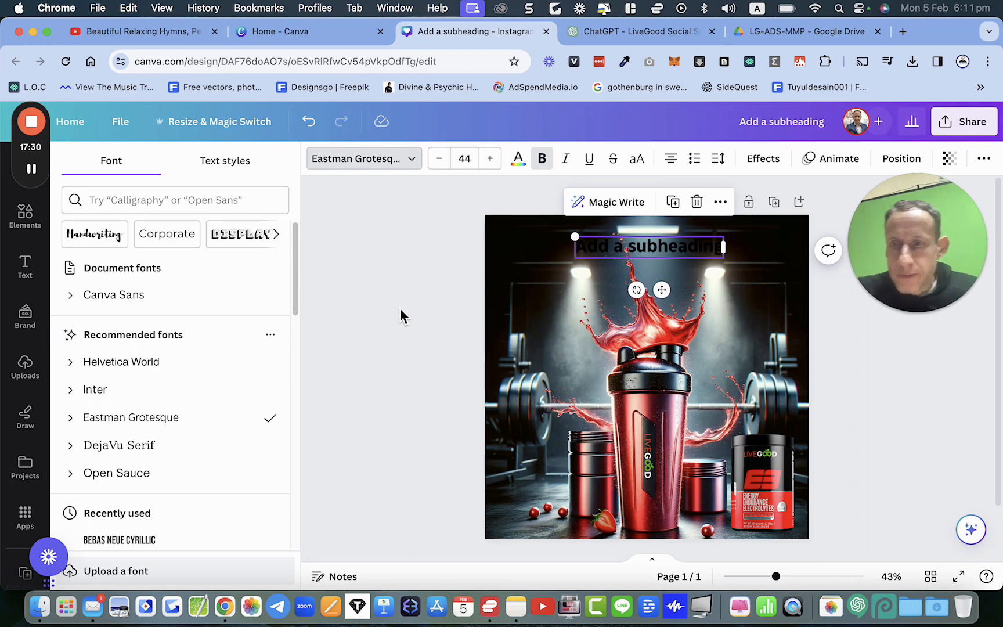
Step: Change the subheading font to Bebas Neue Cyrillic and enlarge the text box across the top of the post
scroll(165, 474, down, 3)
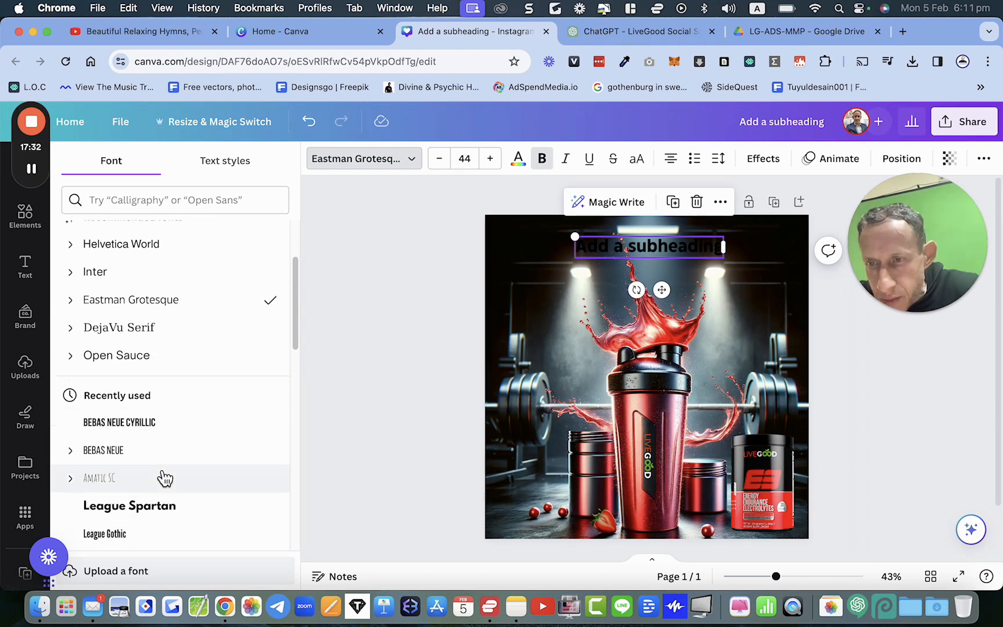
click(108, 428)
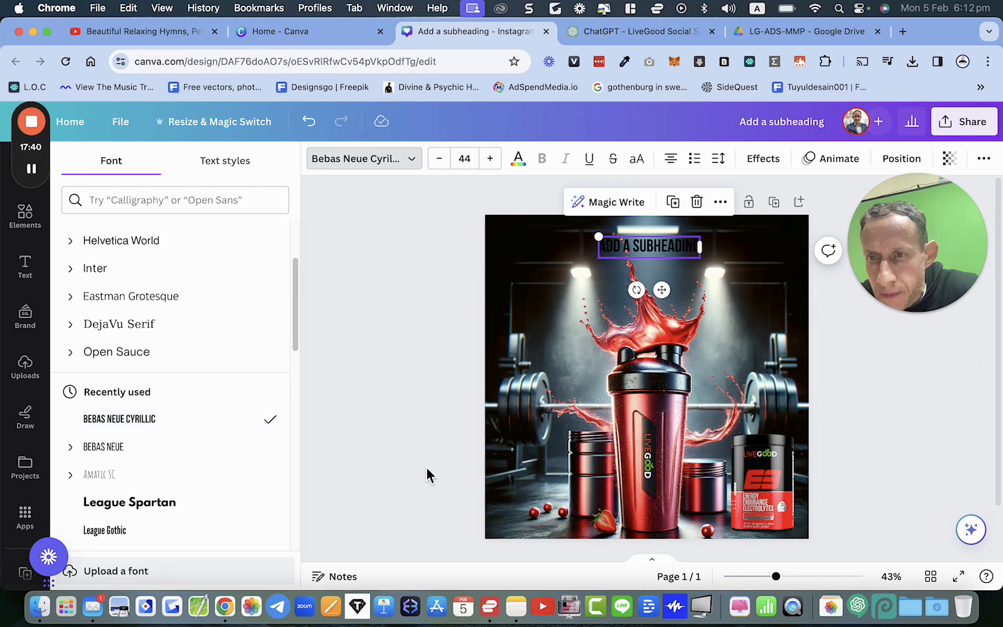
drag(599, 237, 476, 212)
drag(609, 241, 672, 275)
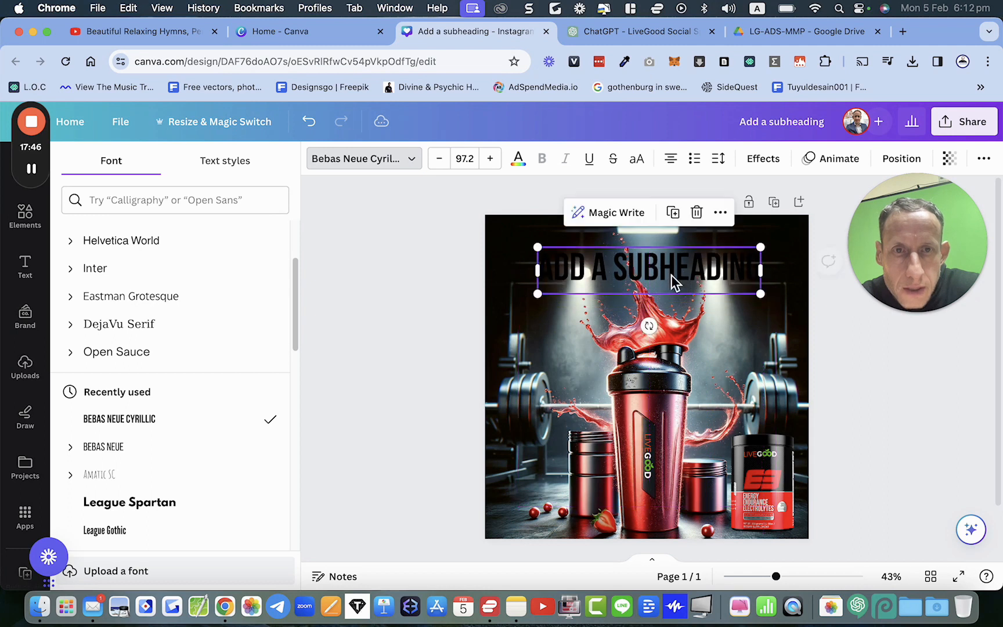
Step: Set the subheading text colour to white
click(520, 160)
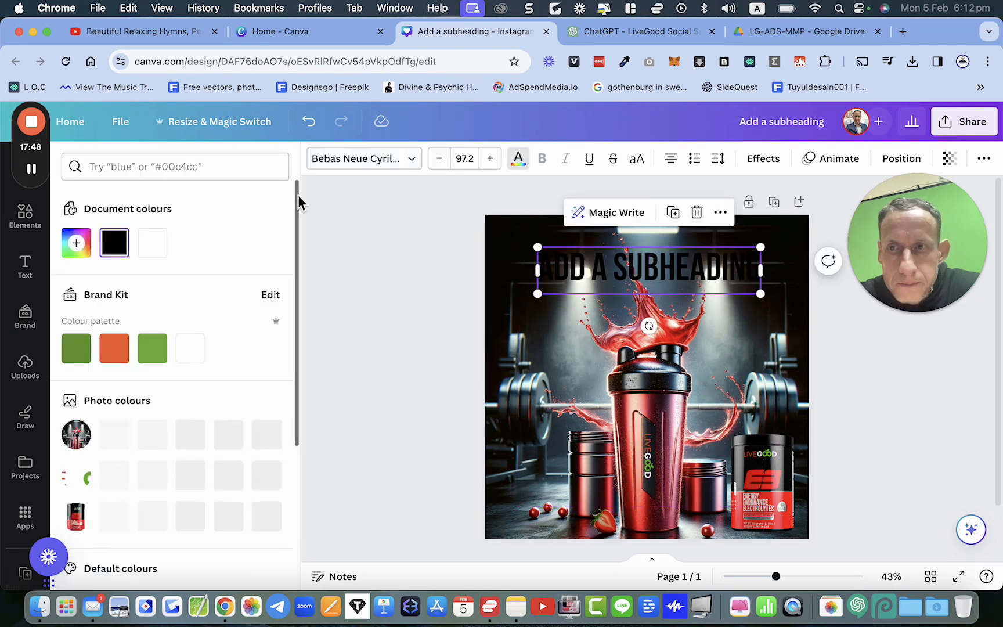
click(155, 245)
click(544, 280)
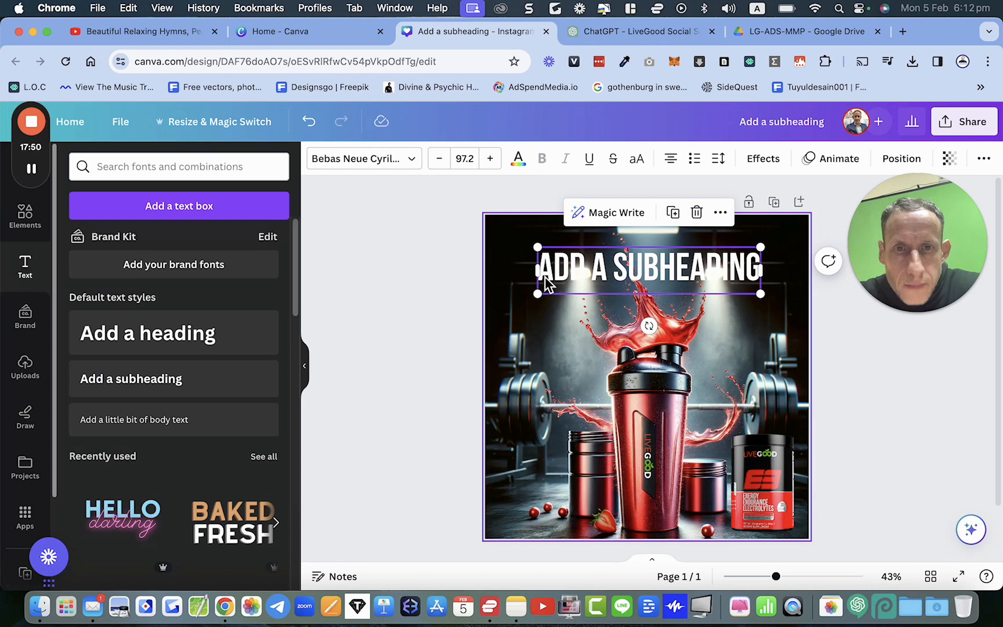
Step: Shrink the subheading and center it near the top of the post above the splash
double_click(601, 272)
click(457, 302)
mouse_move(617, 268)
mouse_down()
mouse_move(688, 269)
mouse_move(600, 270)
mouse_move(623, 271)
mouse_move(621, 259)
mouse_up()
drag(763, 288, 712, 264)
click(686, 312)
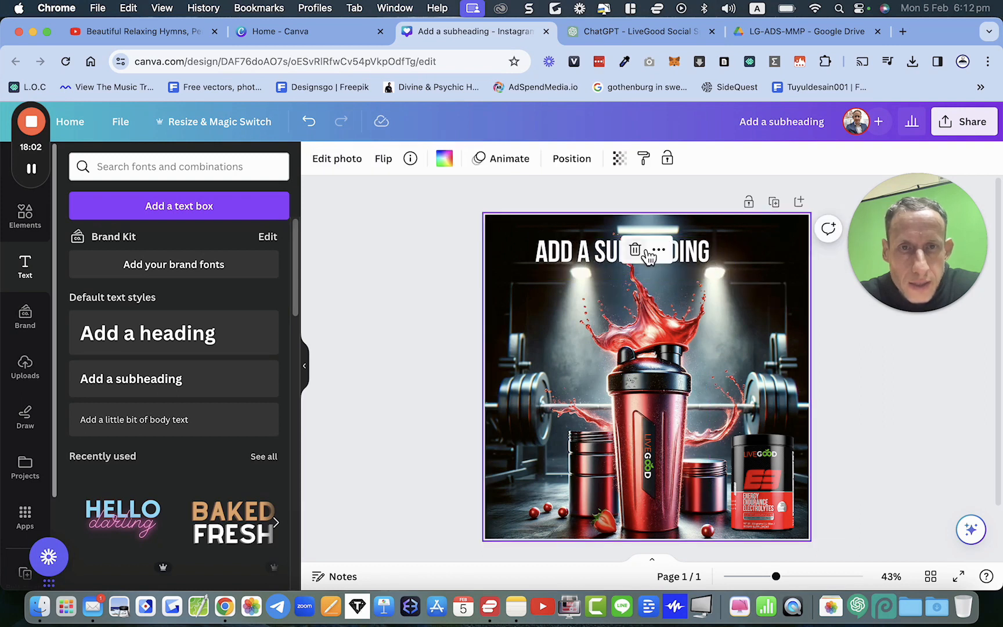
drag(595, 253, 620, 255)
double_click(620, 256)
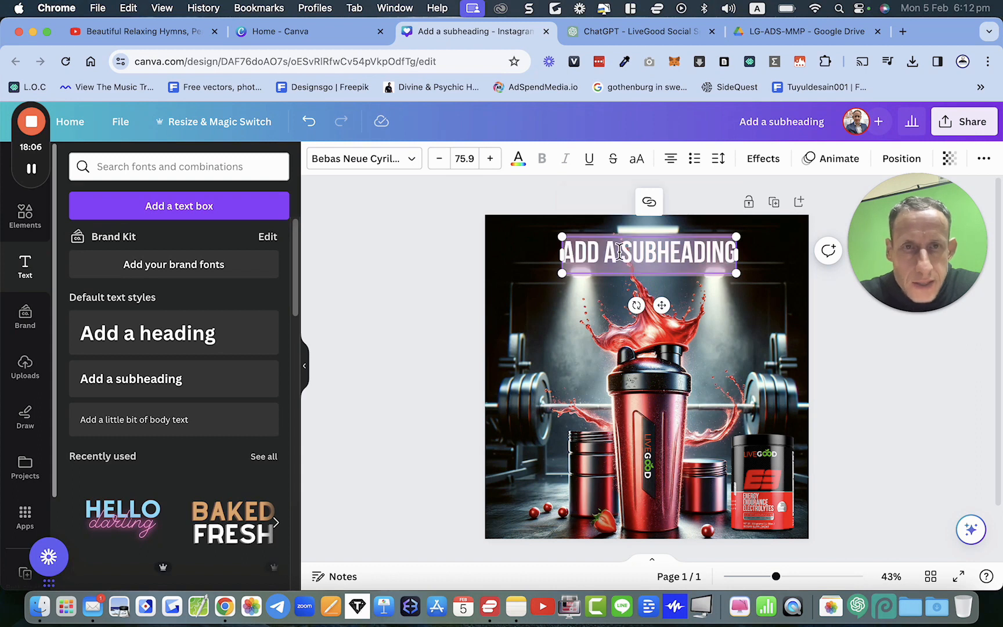
Step: Apply an Outline effect to the subheading with a black outline colour
click(771, 167)
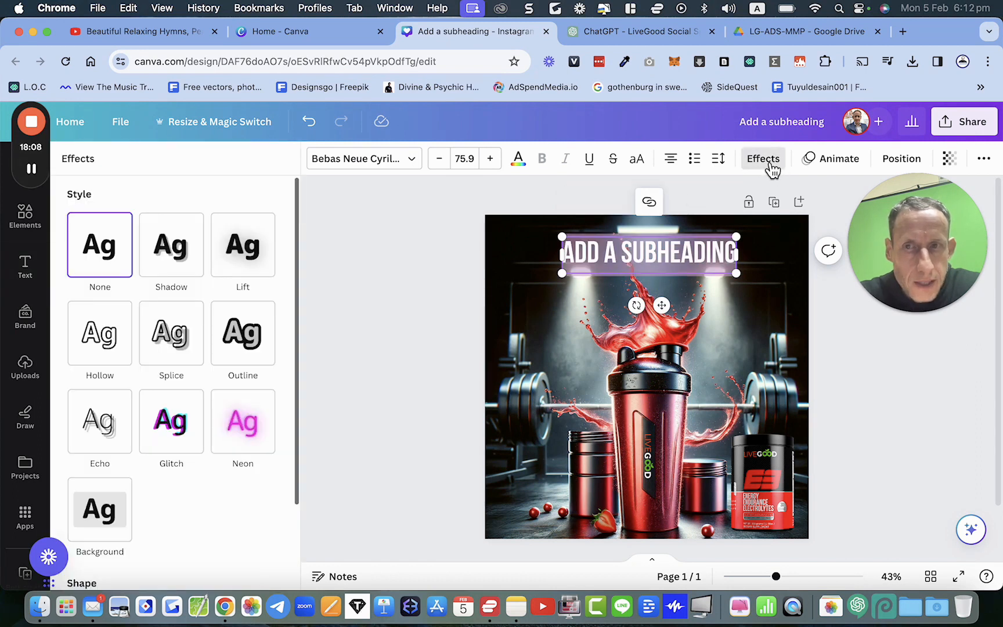
click(239, 332)
click(265, 445)
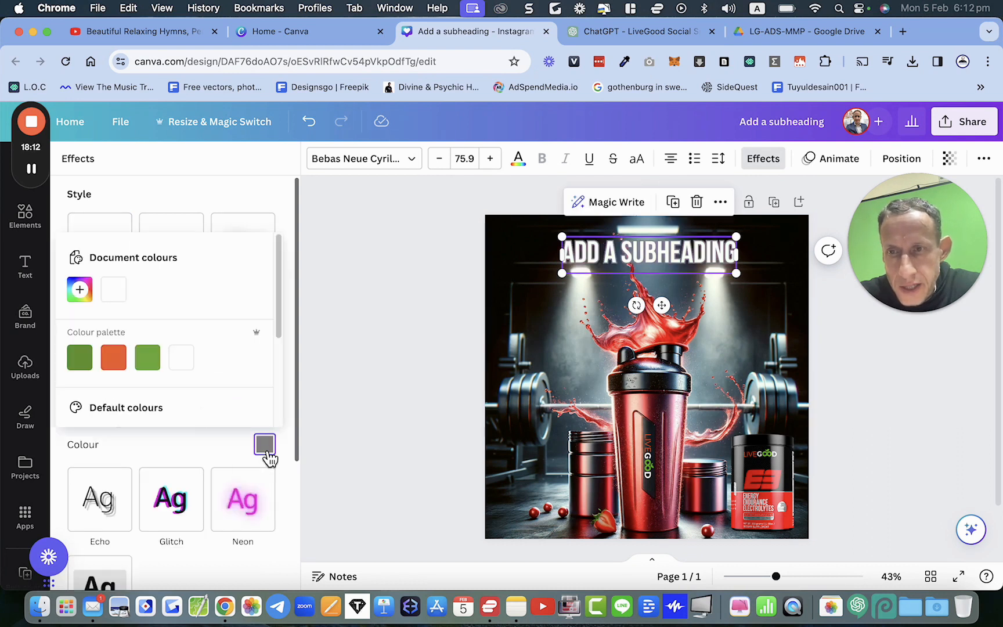
scroll(241, 343, down, 3)
click(79, 325)
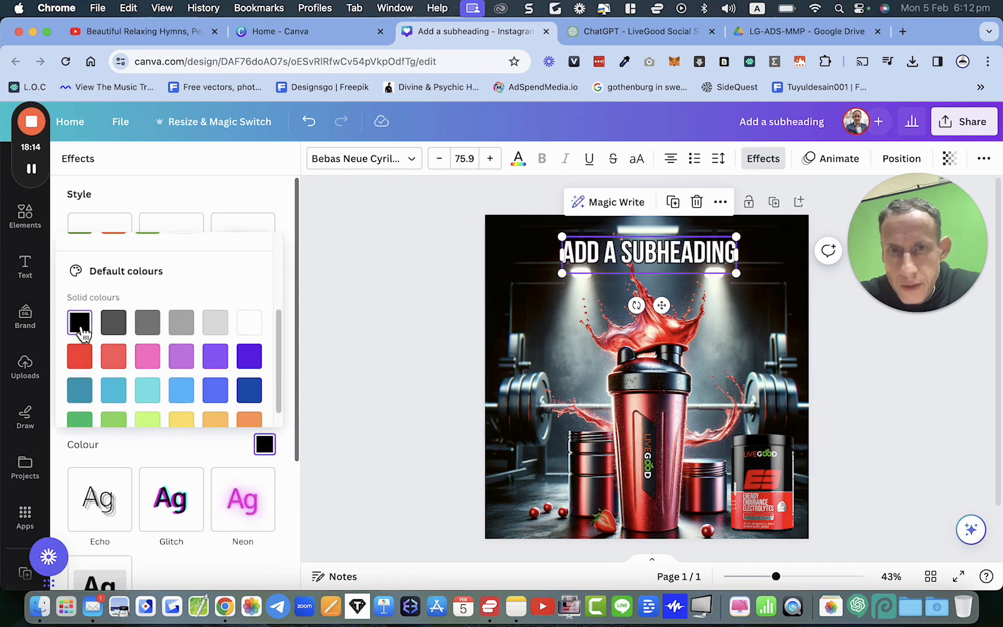
click(395, 228)
click(553, 308)
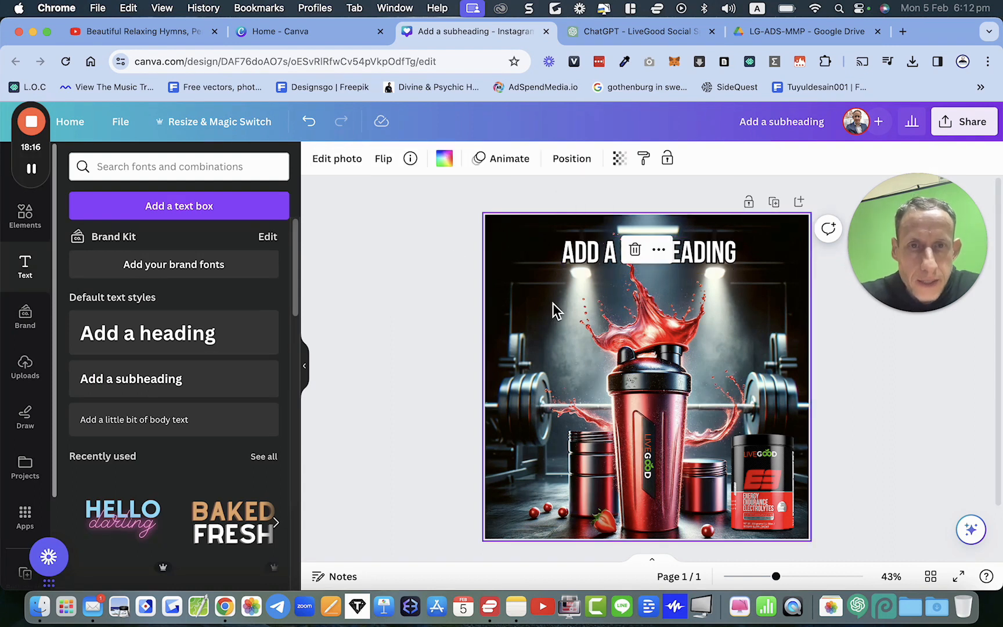
Step: Enlarge the subheading slightly and add a Background effect with transparency set to 66
click(685, 271)
mouse_move(737, 271)
mouse_down()
mouse_move(775, 302)
mouse_move(748, 259)
mouse_move(733, 259)
mouse_up()
click(766, 162)
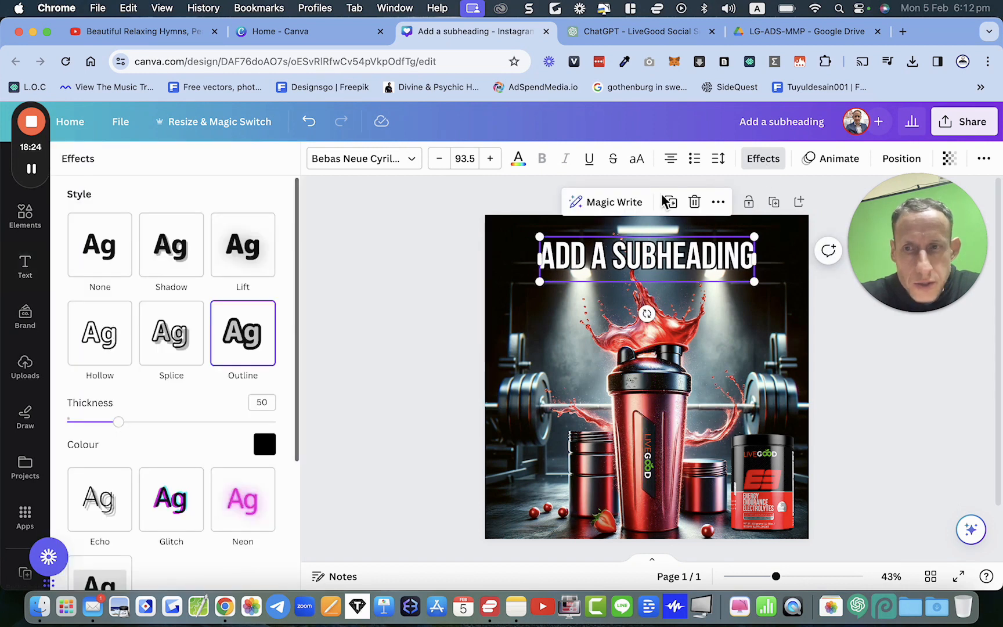
scroll(279, 374, down, 5)
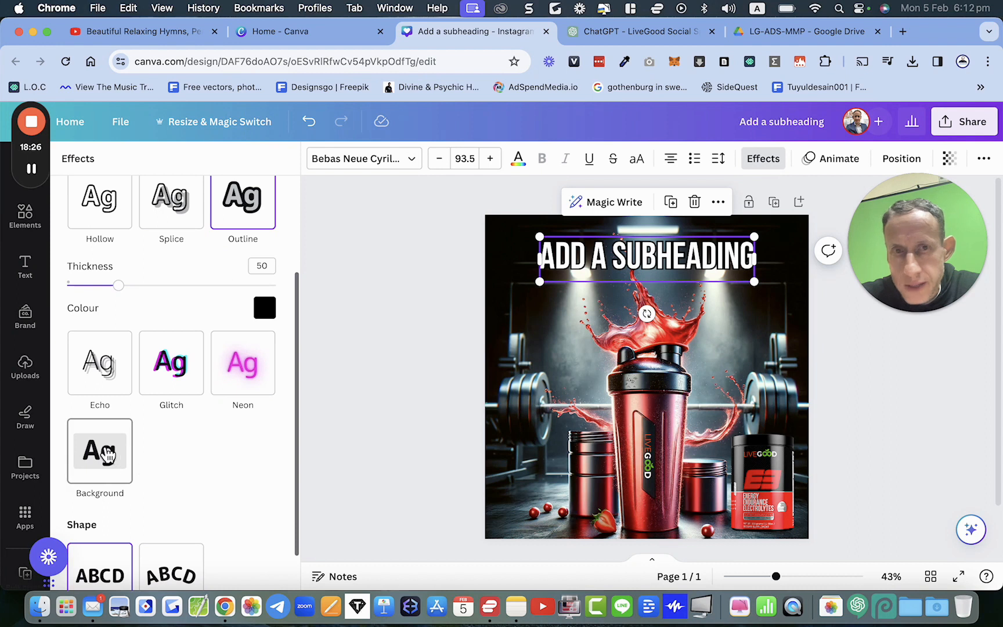
click(105, 458)
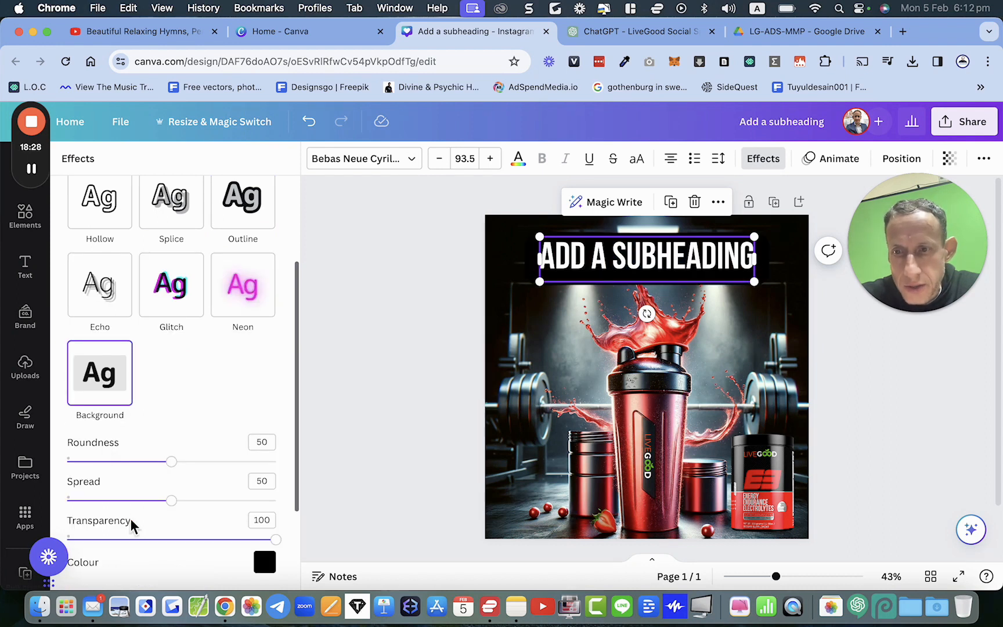
drag(276, 540, 212, 544)
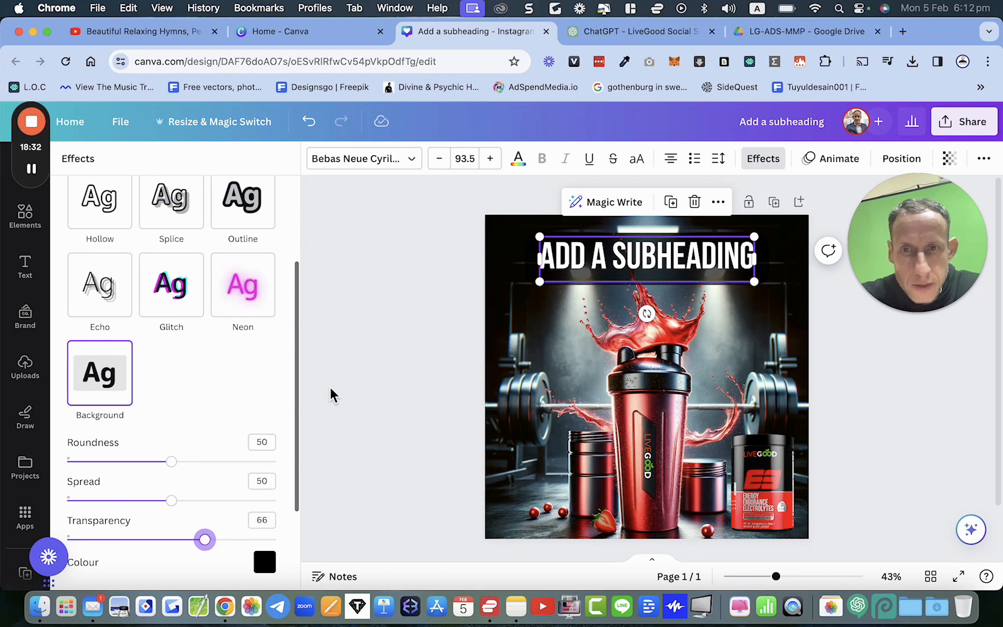
click(380, 320)
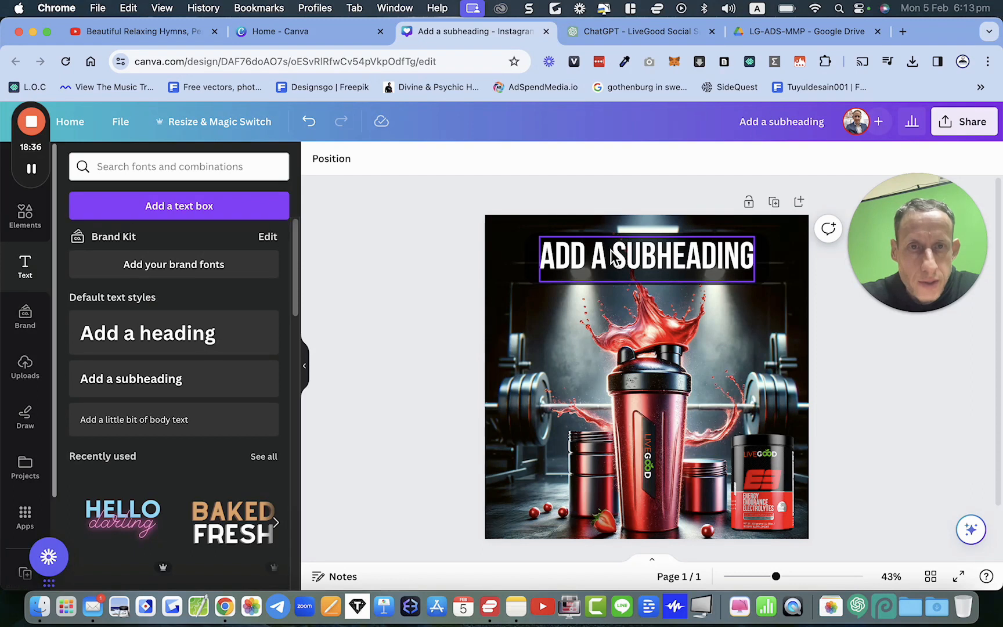
Step: Shrink the subheading and change its outline colour in the Outline effect
click(744, 258)
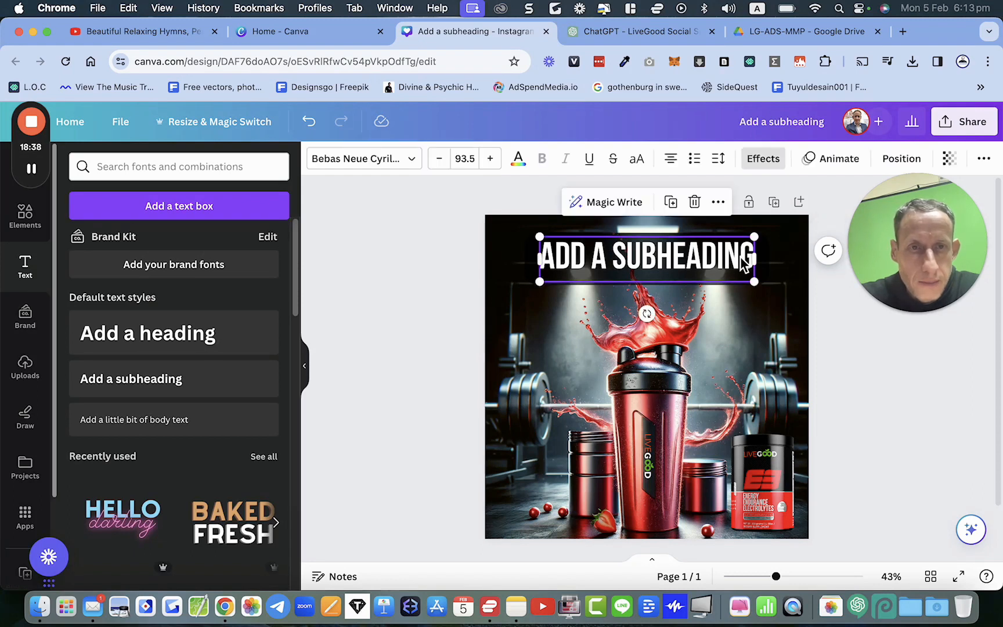
drag(754, 281, 692, 266)
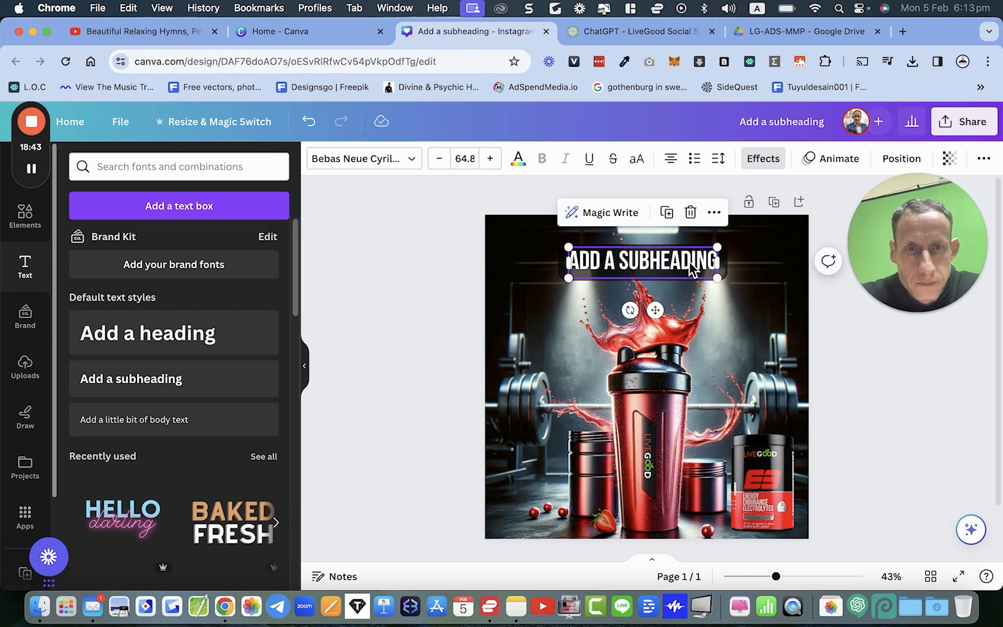
click(762, 159)
click(242, 349)
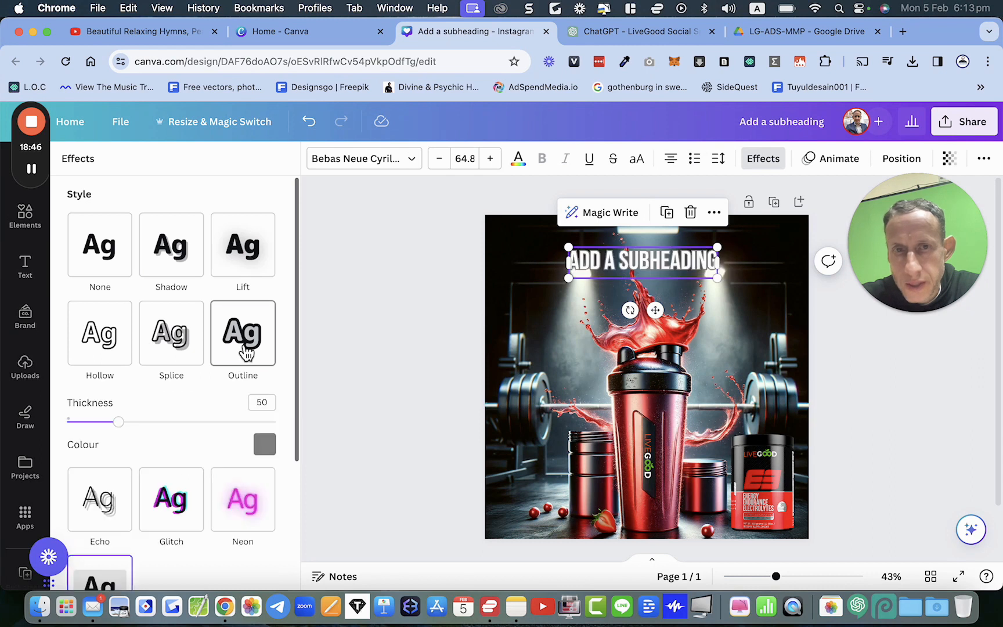
click(265, 445)
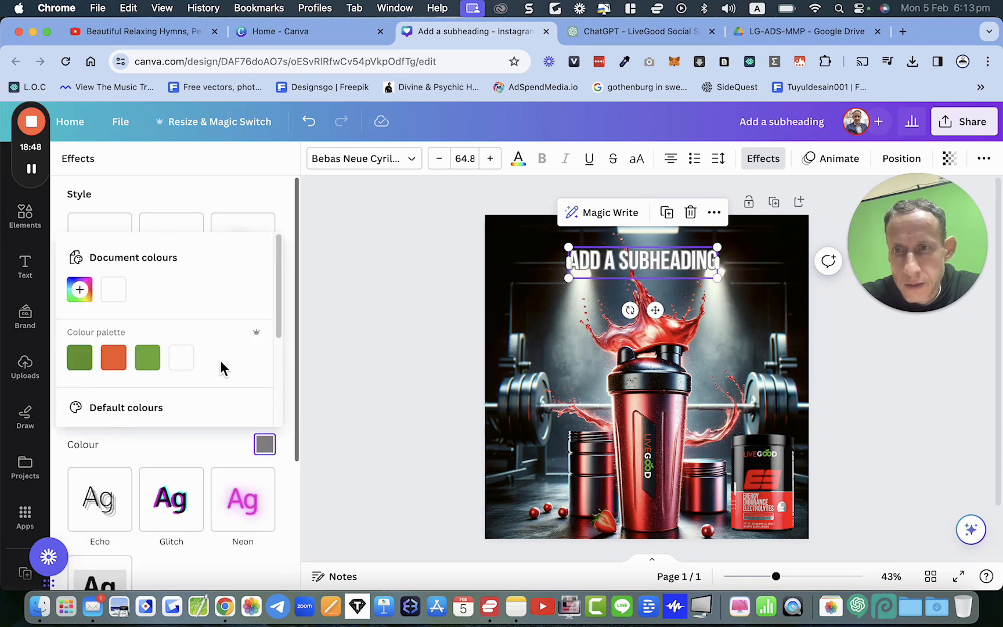
scroll(220, 360, down, 3)
click(75, 360)
key(Escape)
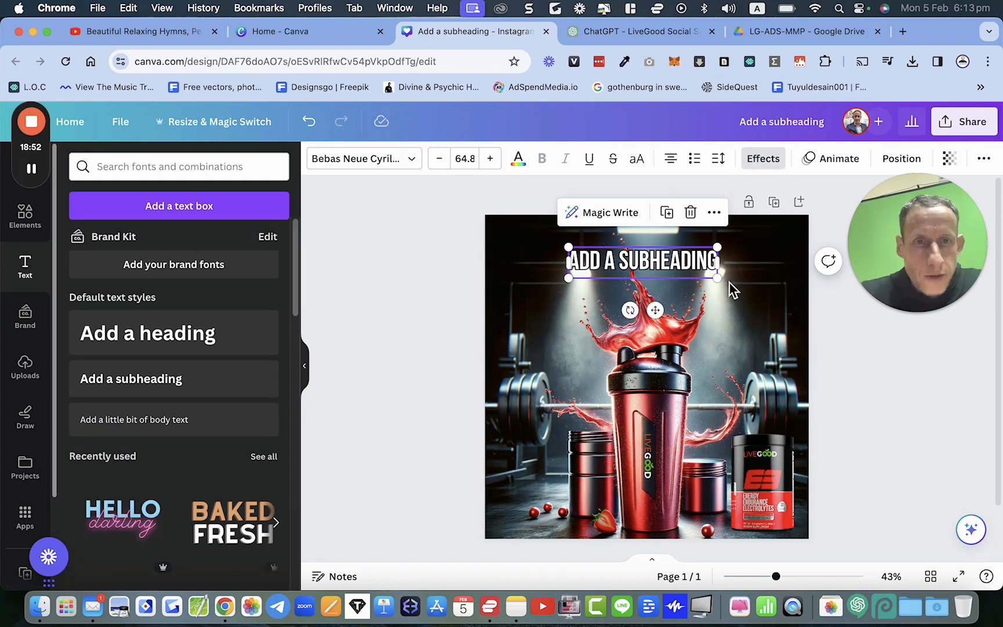
click(740, 297)
click(704, 265)
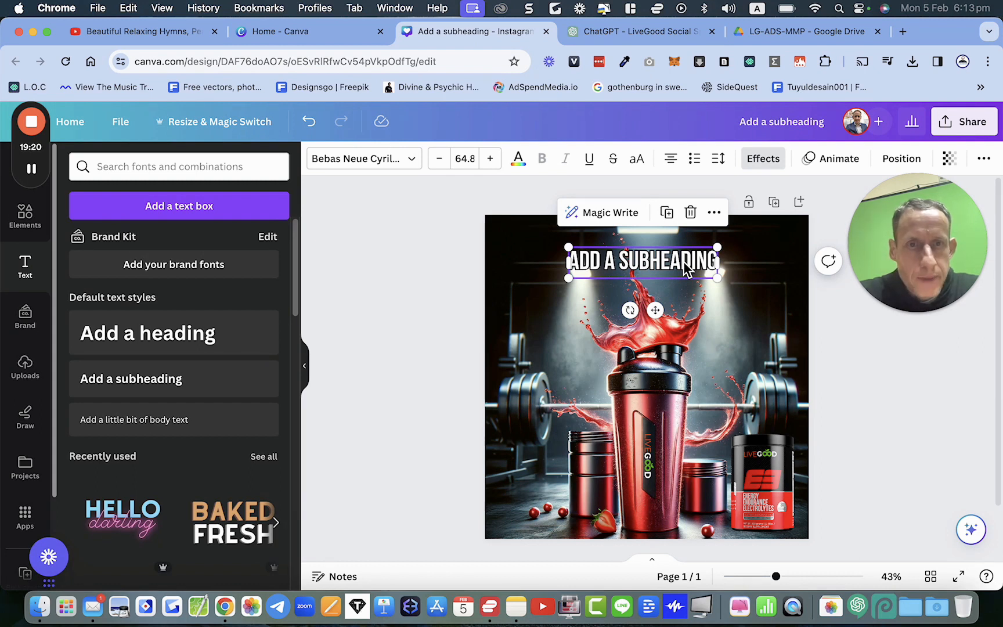
click(728, 326)
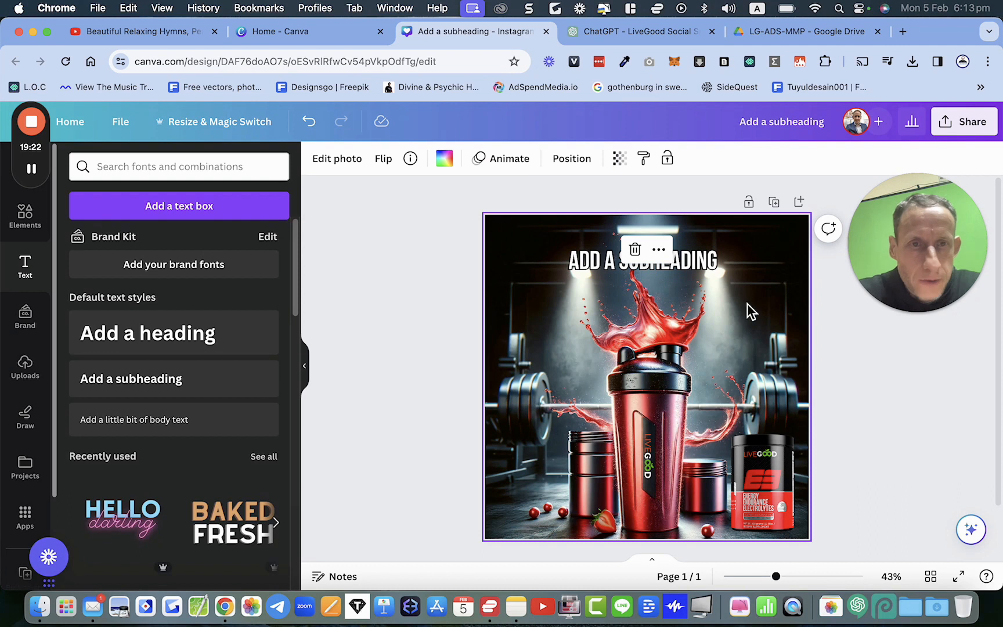
click(872, 415)
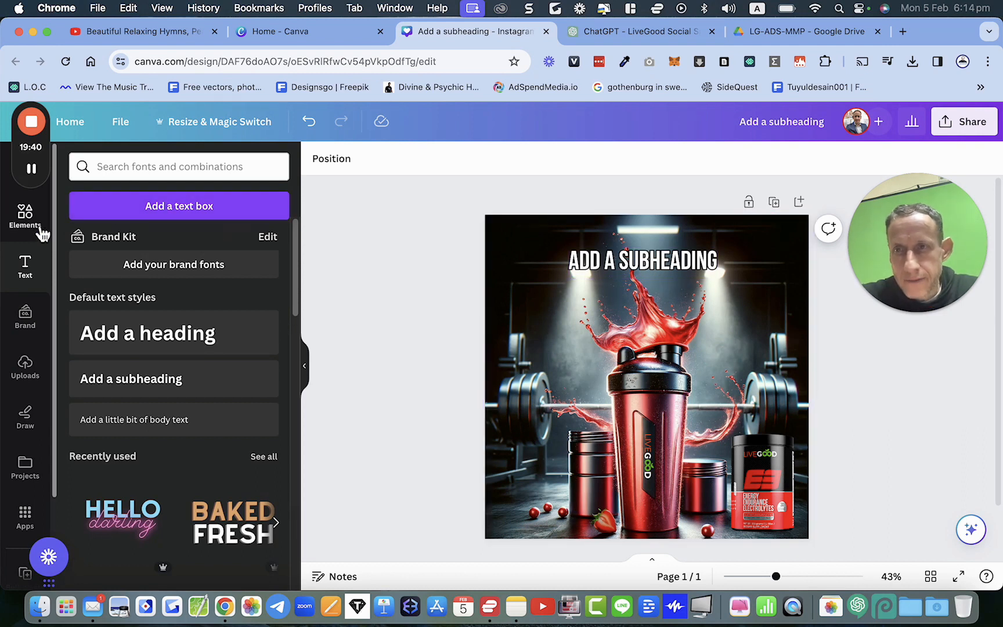
Step: Try League Spartan and Roboto fonts, then set the subheading font to Lemon Tuesday
double_click(579, 259)
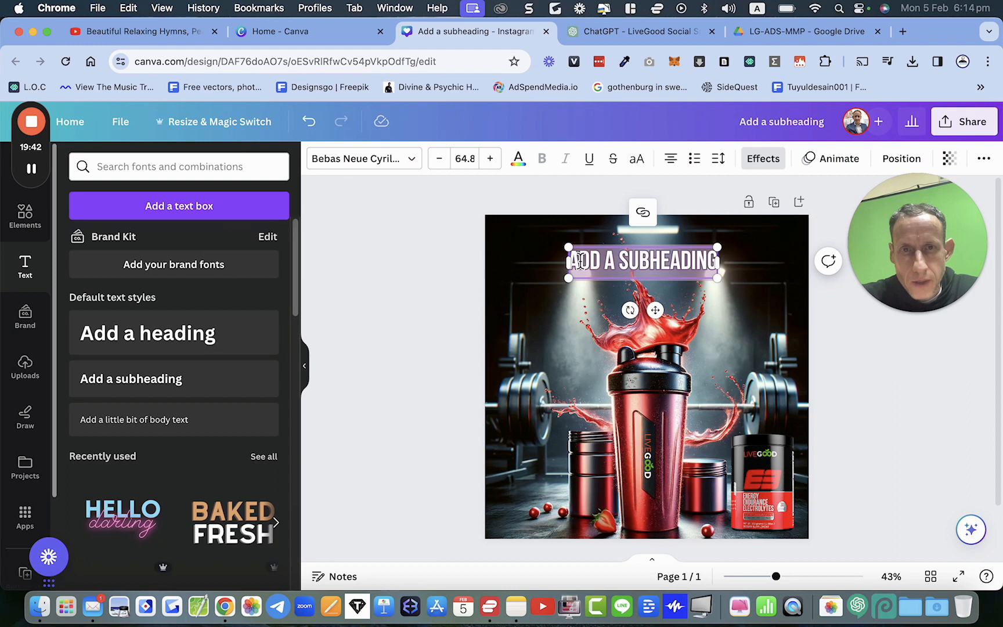
click(395, 159)
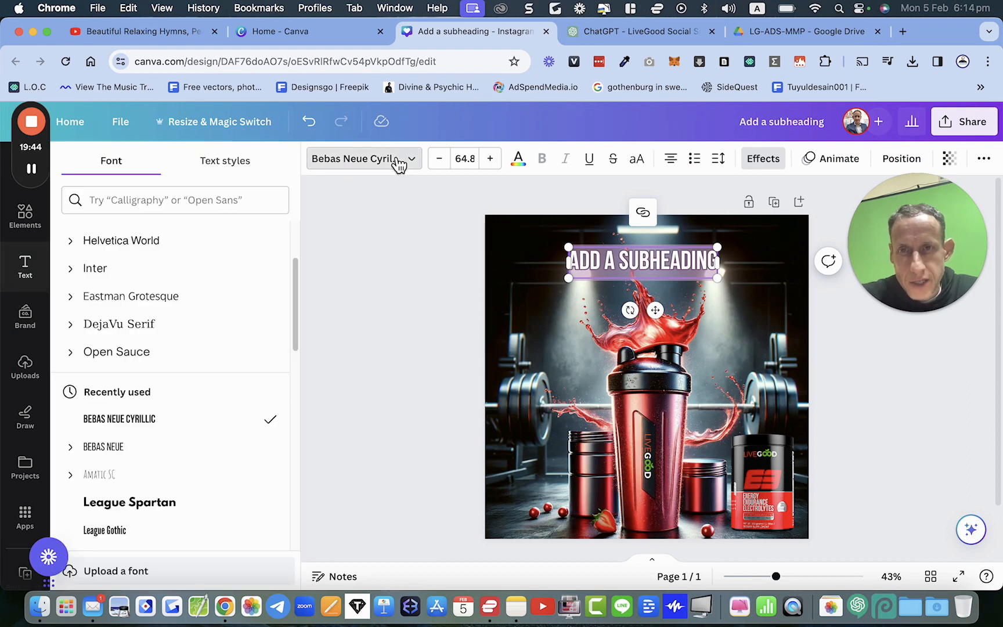
scroll(134, 348, down, 3)
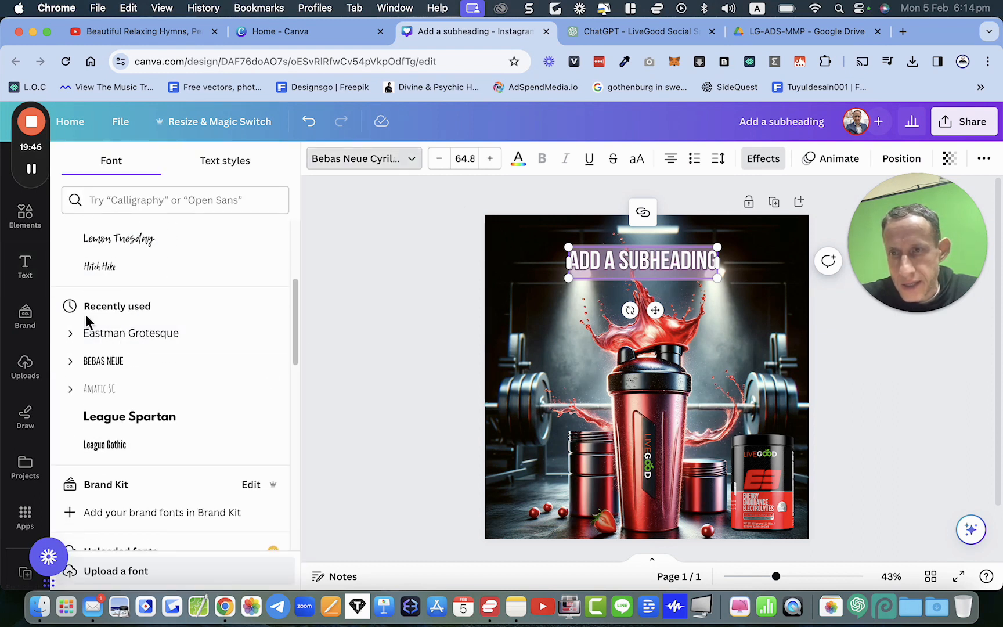
scroll(123, 287, up, 4)
scroll(125, 282, up, 1)
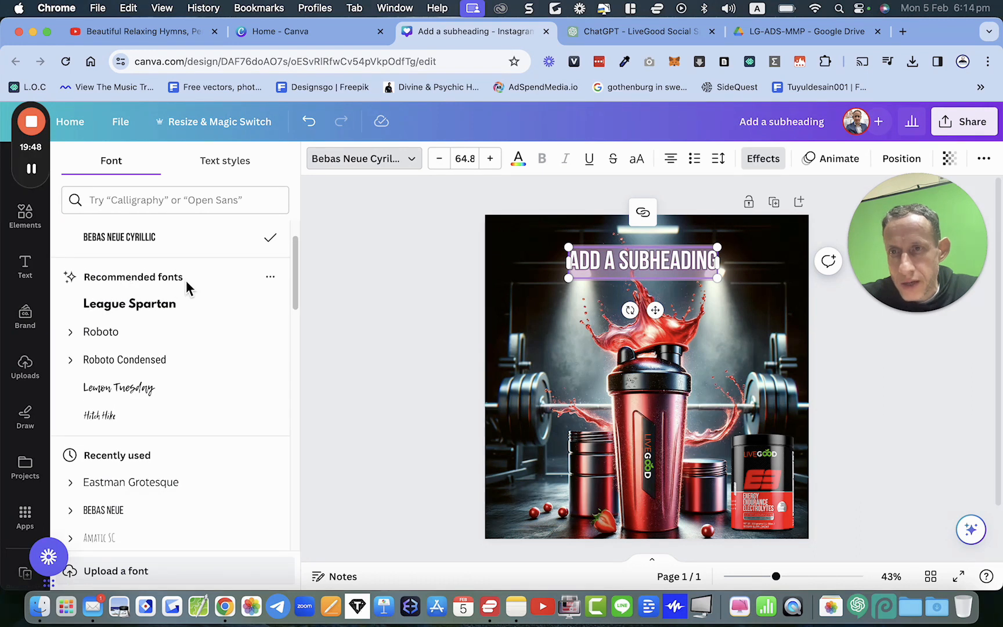
click(128, 317)
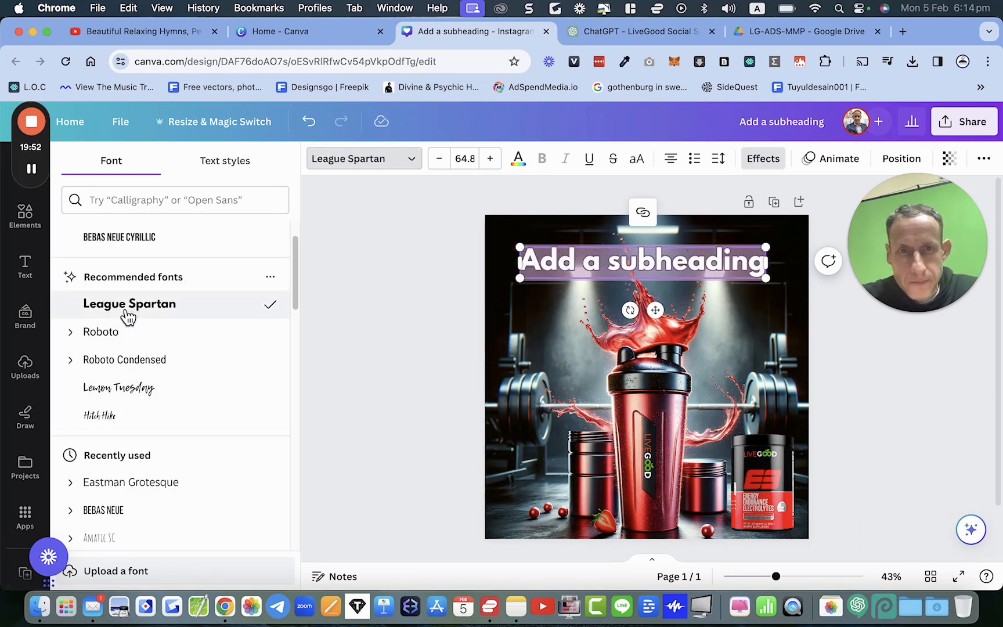
click(119, 334)
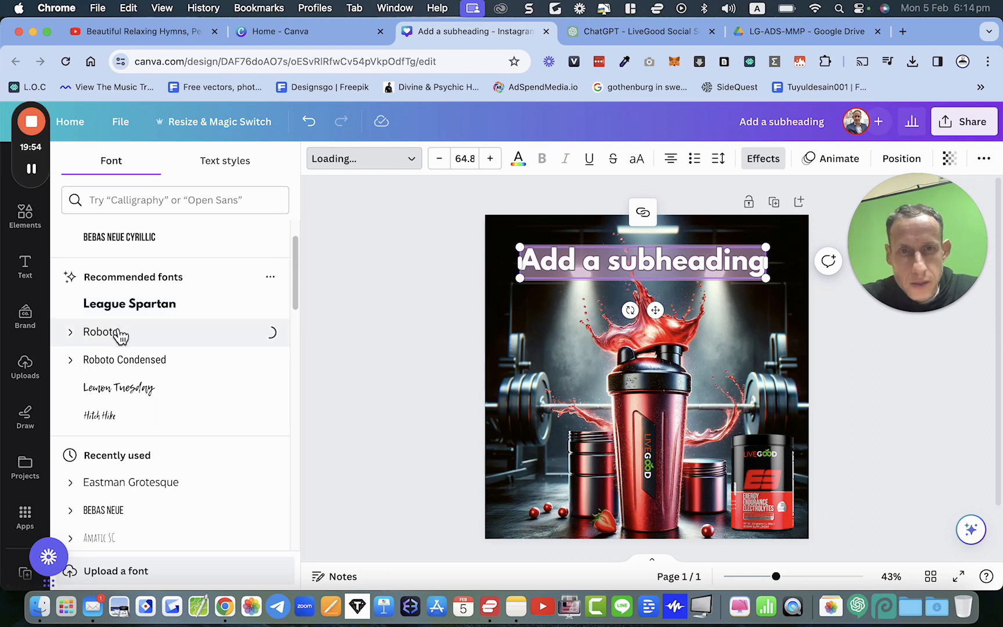
click(114, 400)
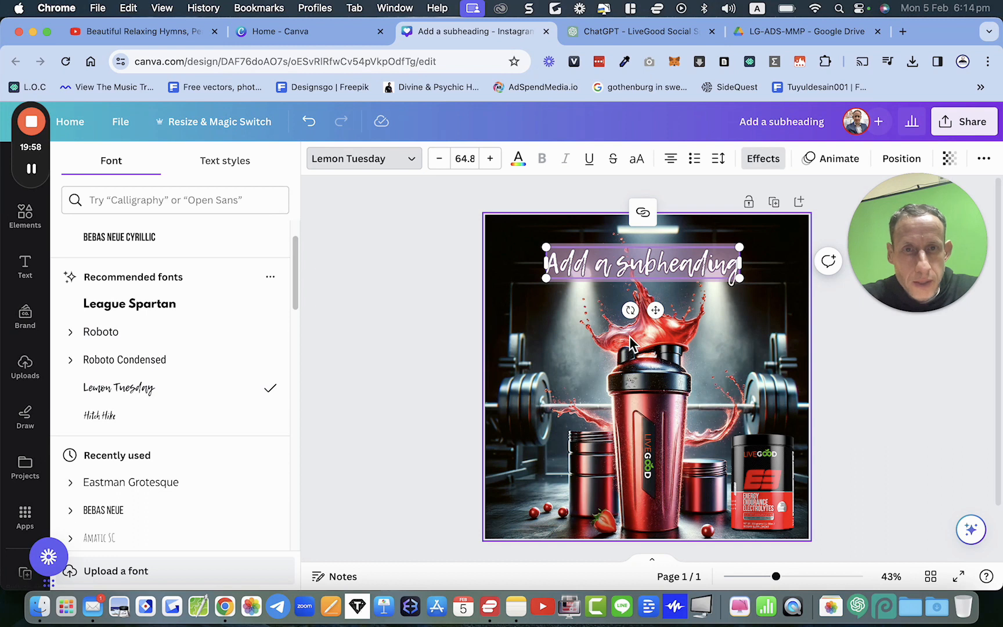
click(673, 337)
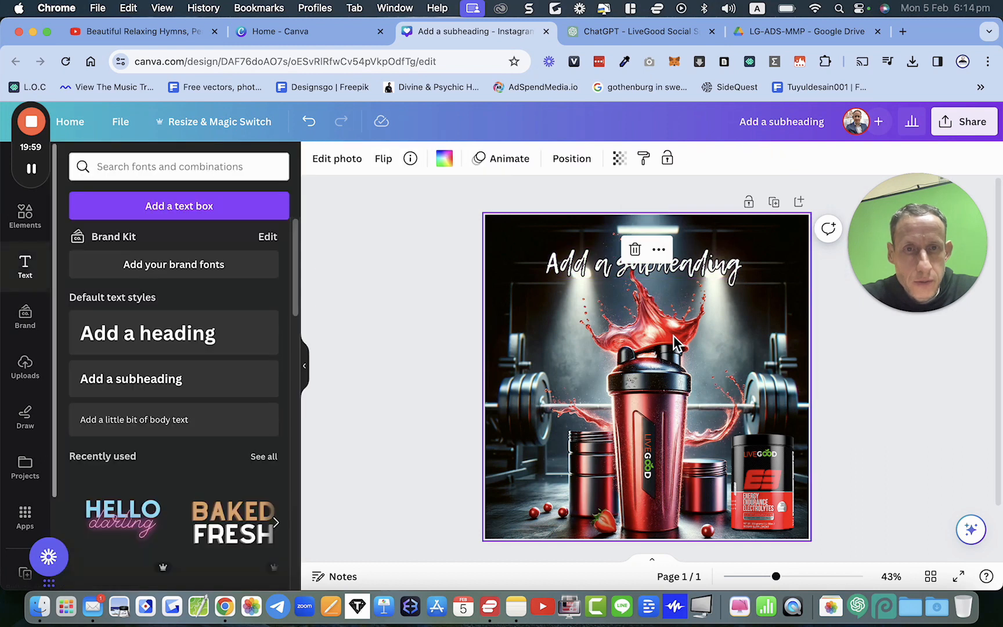
Step: Enlarge and slightly tilt the subheading so it spans the top of the post
click(720, 269)
drag(630, 310, 626, 310)
click(759, 325)
drag(714, 271, 802, 284)
drag(553, 304, 517, 305)
drag(701, 312, 690, 308)
click(892, 413)
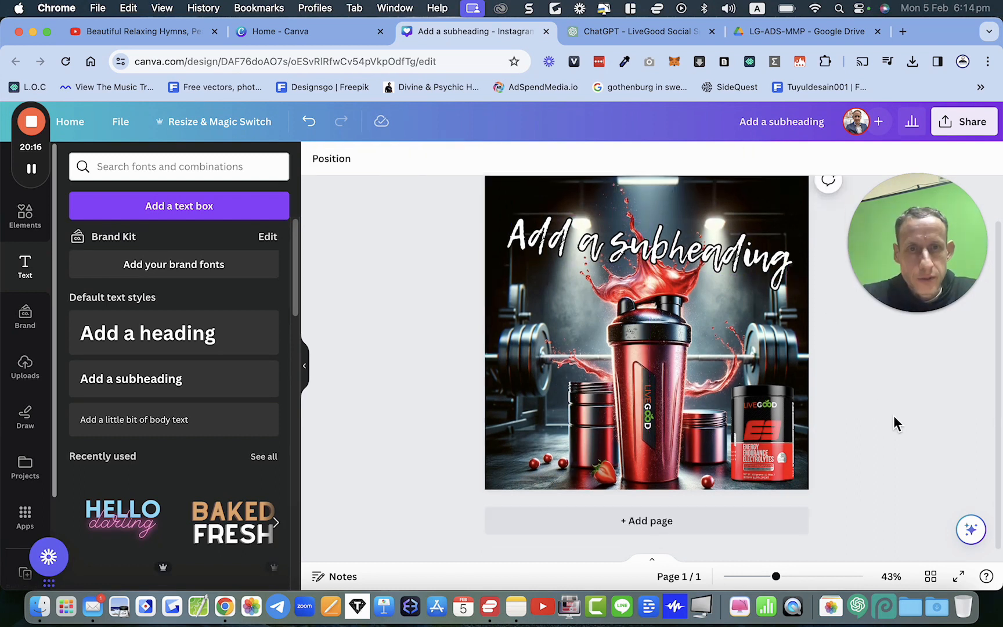
click(632, 272)
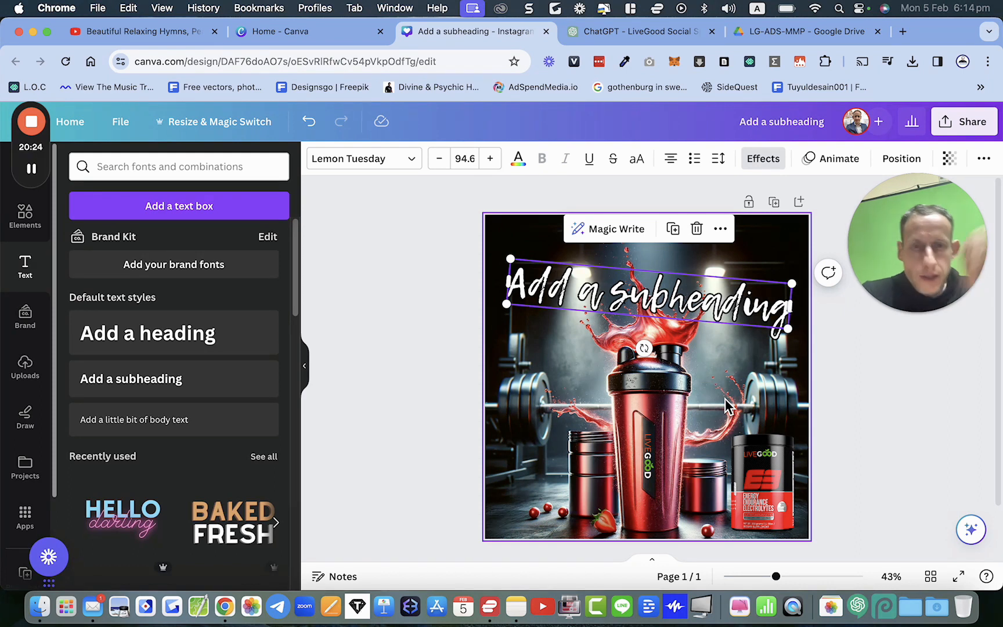
scroll(725, 400, down, 3)
scroll(725, 401, up, 3)
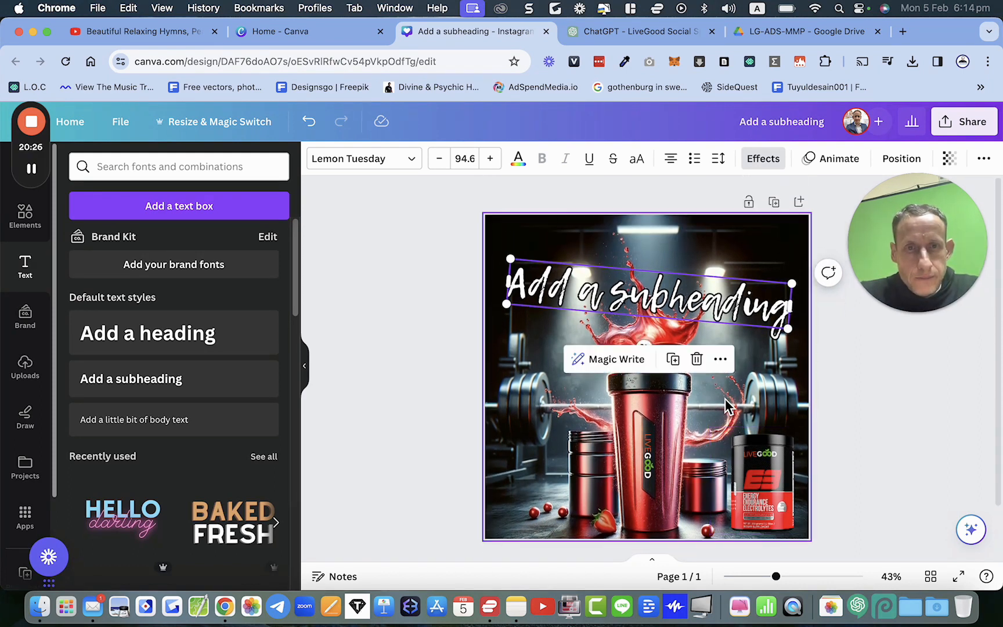
Step: Clear the page by deleting the subheading, product overlays and the background shaker image
scroll(726, 409, down, 2)
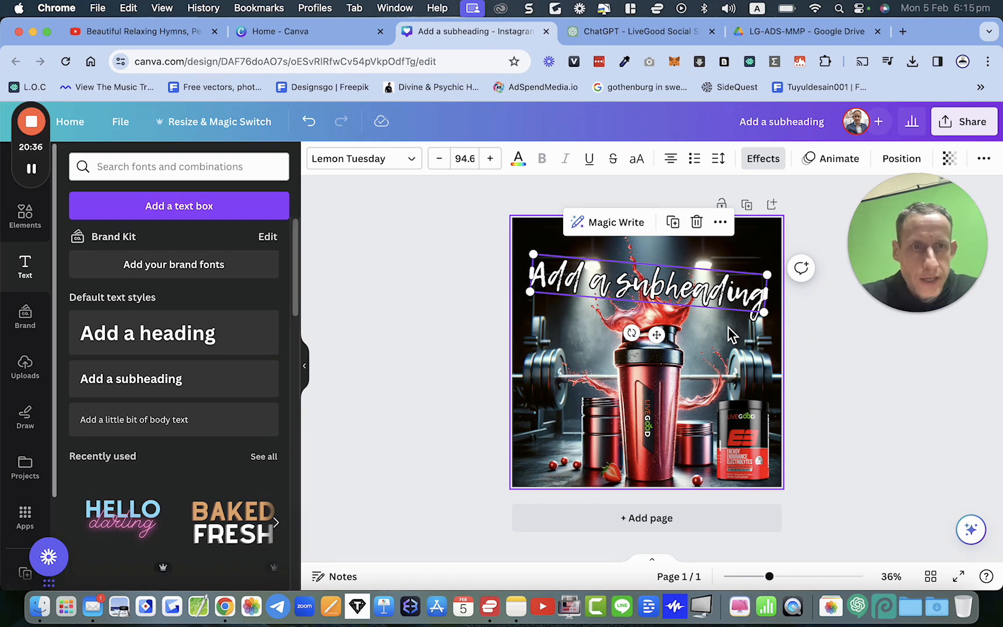
double_click(696, 296)
click(824, 410)
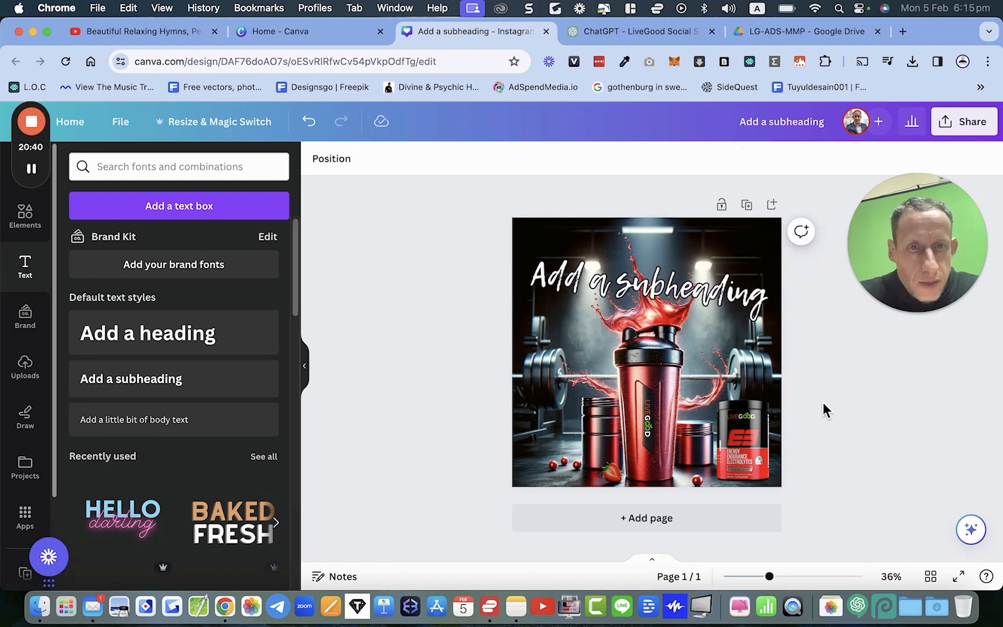
click(733, 302)
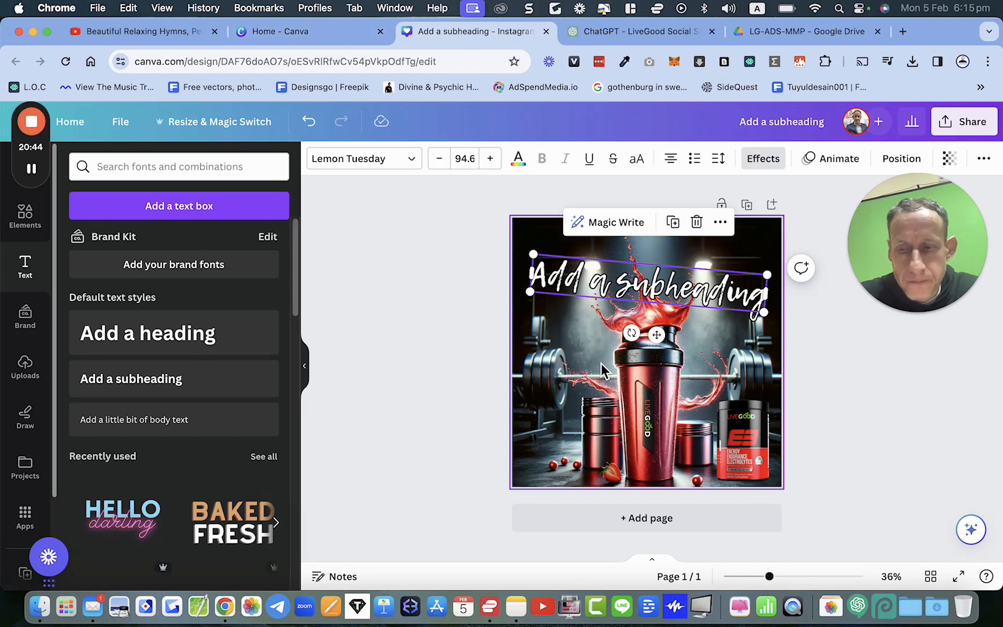
key(super+a)
key(Delete)
click(620, 370)
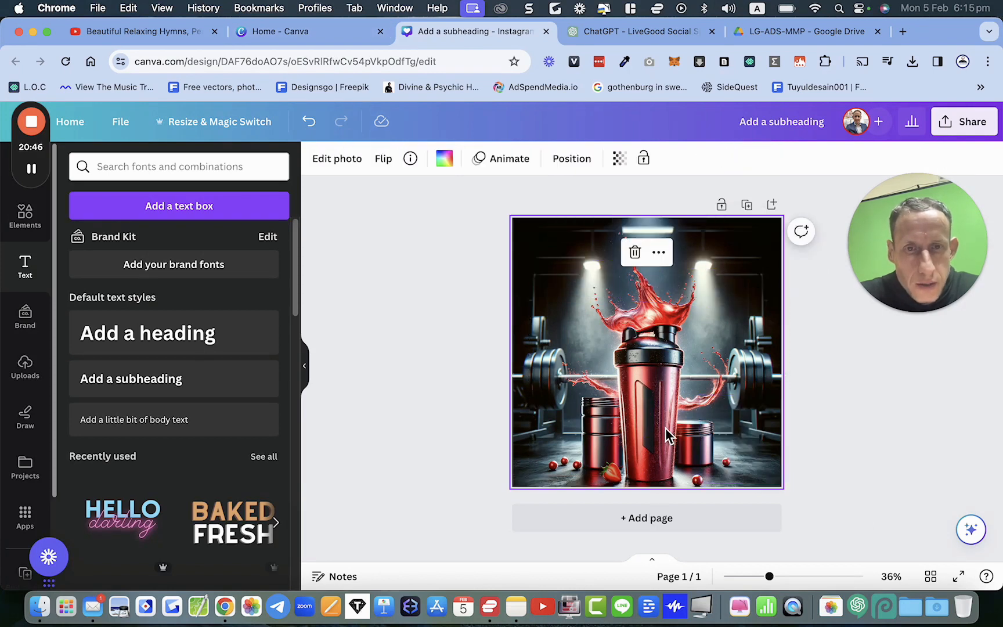
key(Delete)
Step: Add the LIVE GOOD Energy Boost shaker image from uploads and set it as the page background
click(25, 363)
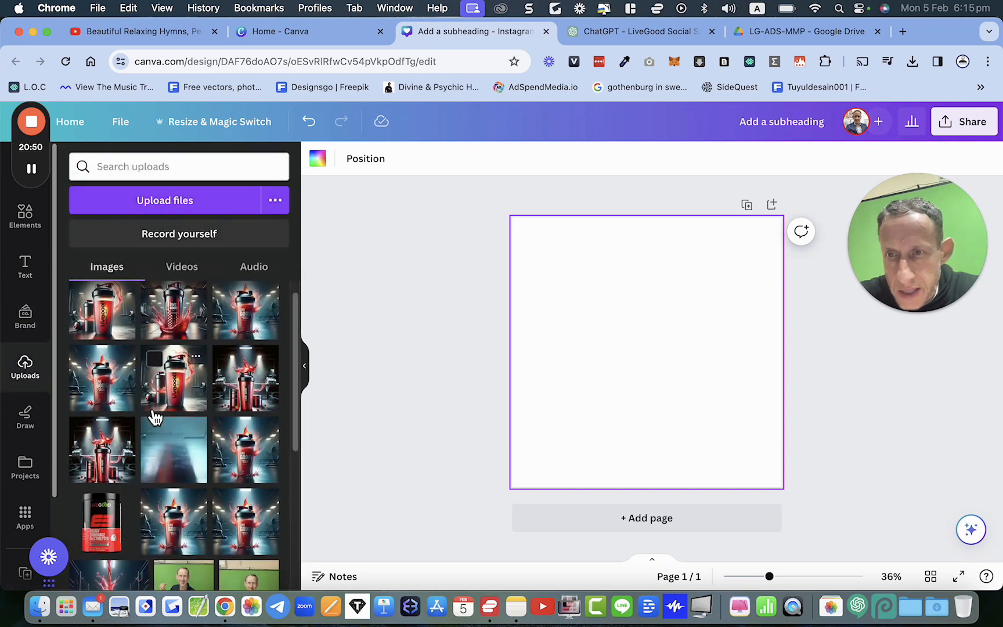
scroll(153, 417, down, 2)
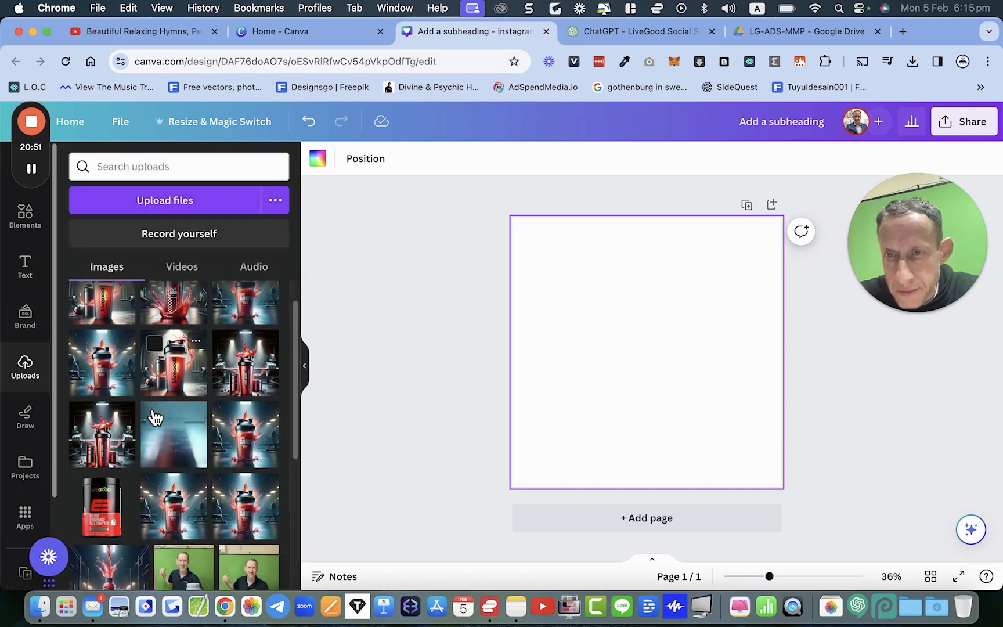
click(254, 382)
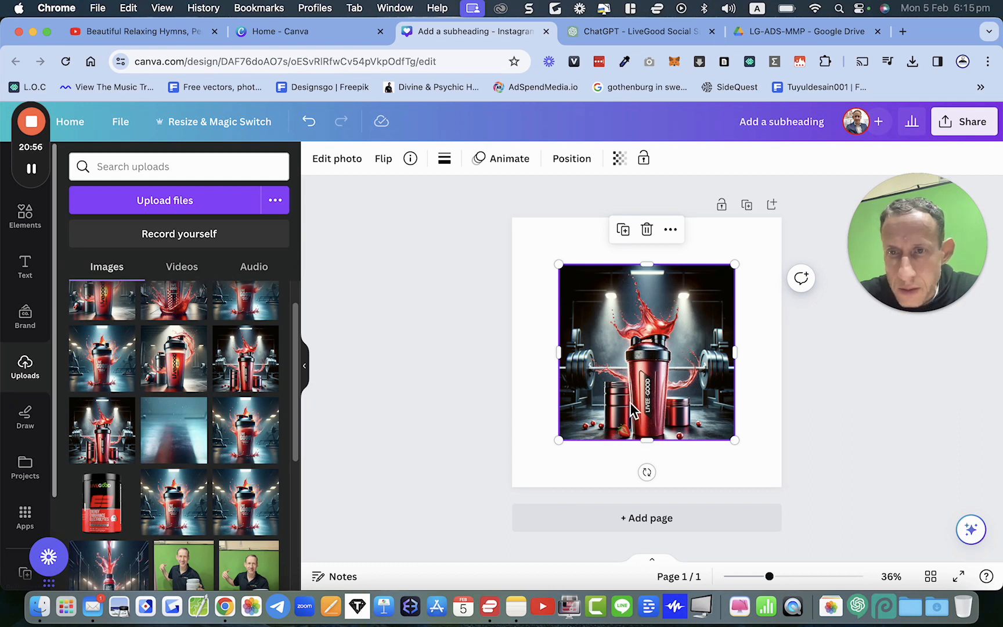
key(Delete)
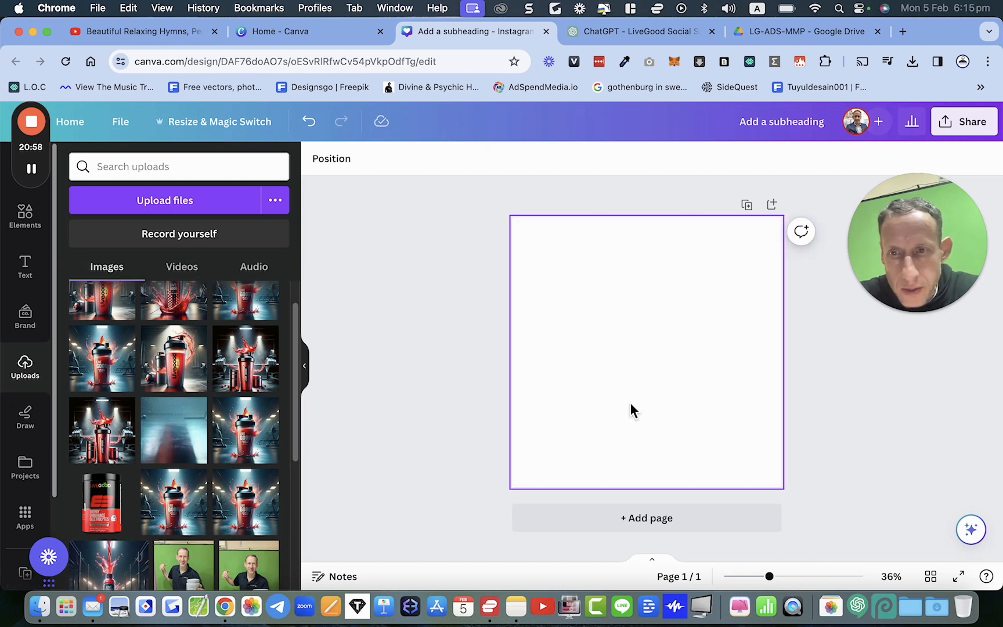
click(244, 439)
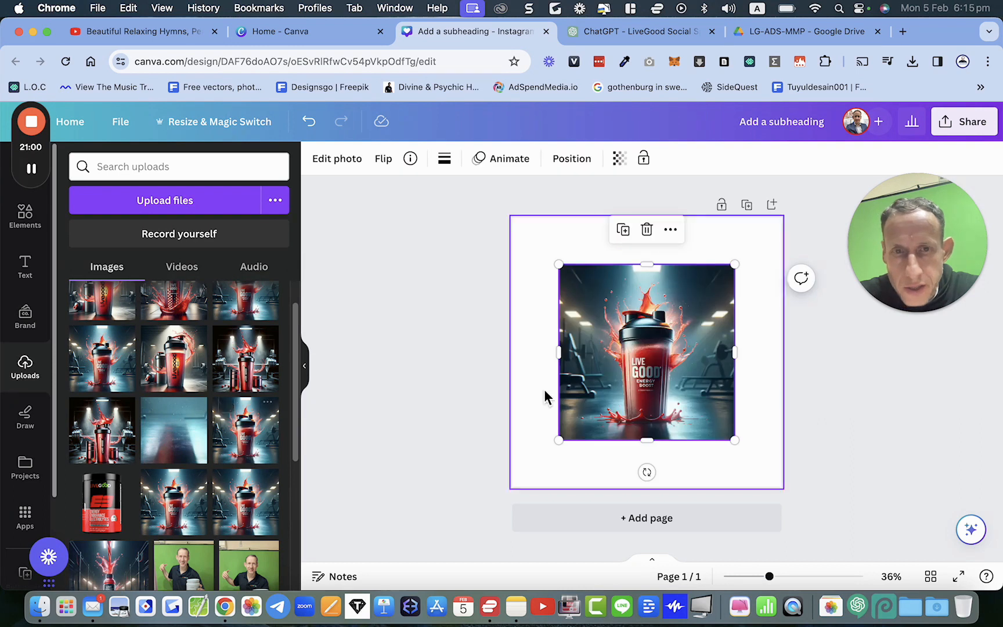
right_click(644, 415)
click(681, 539)
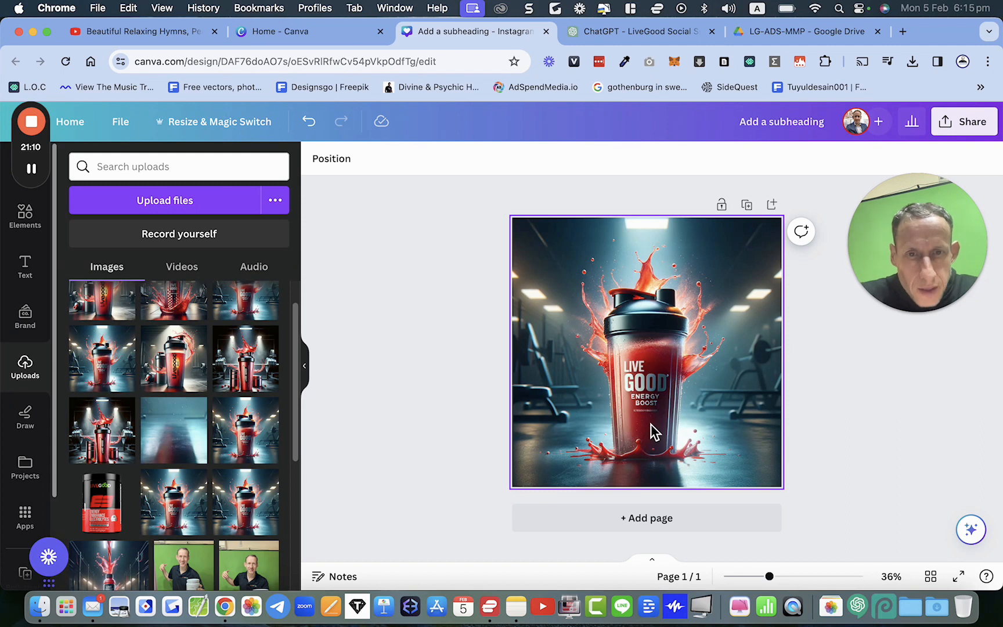
Step: Separate the shaker from the background photo with Magic Grab
scroll(650, 424, up, 2)
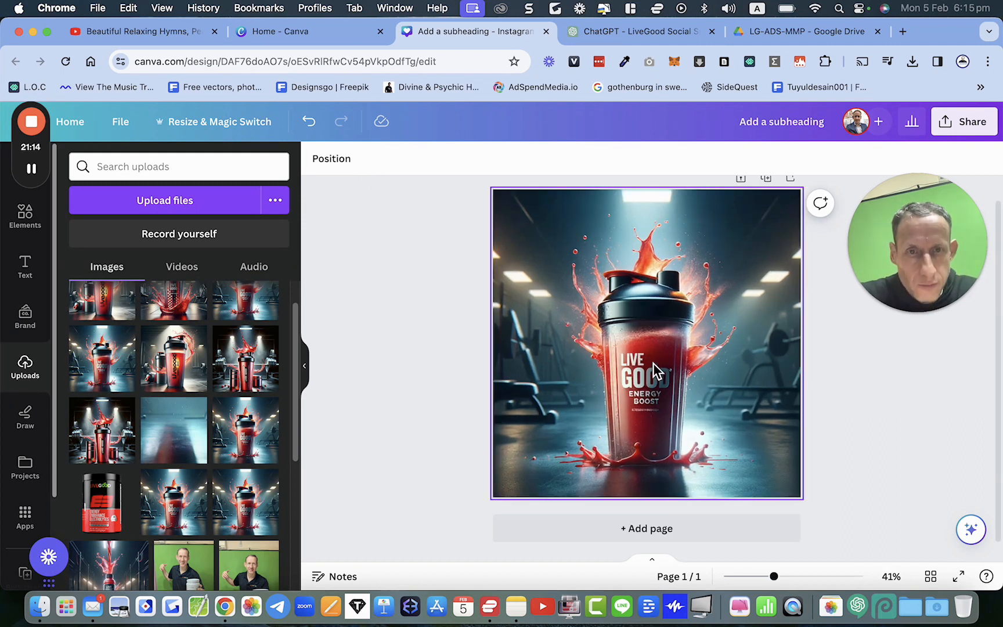
click(561, 356)
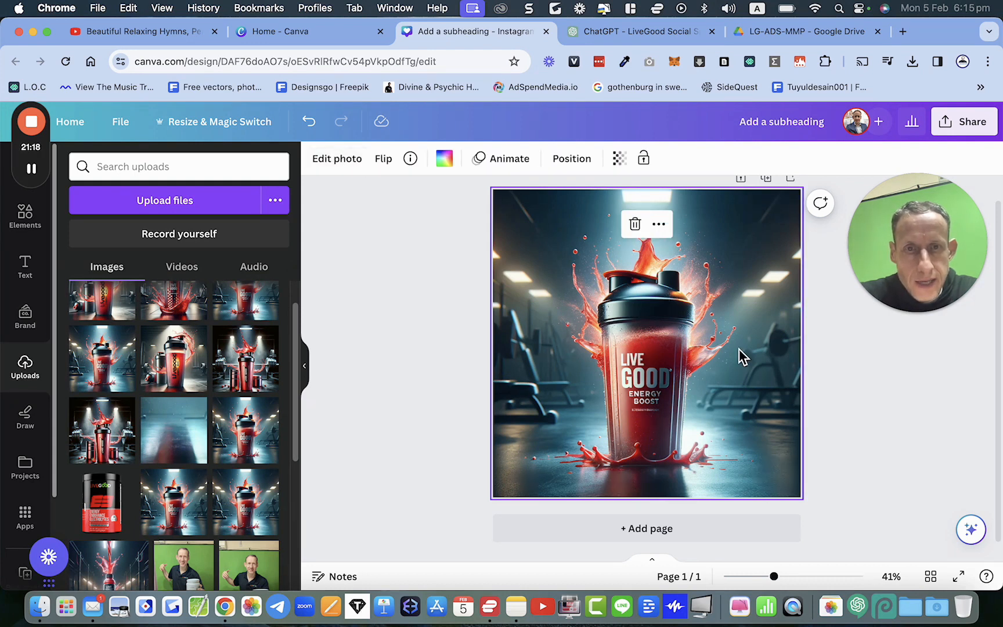
click(338, 163)
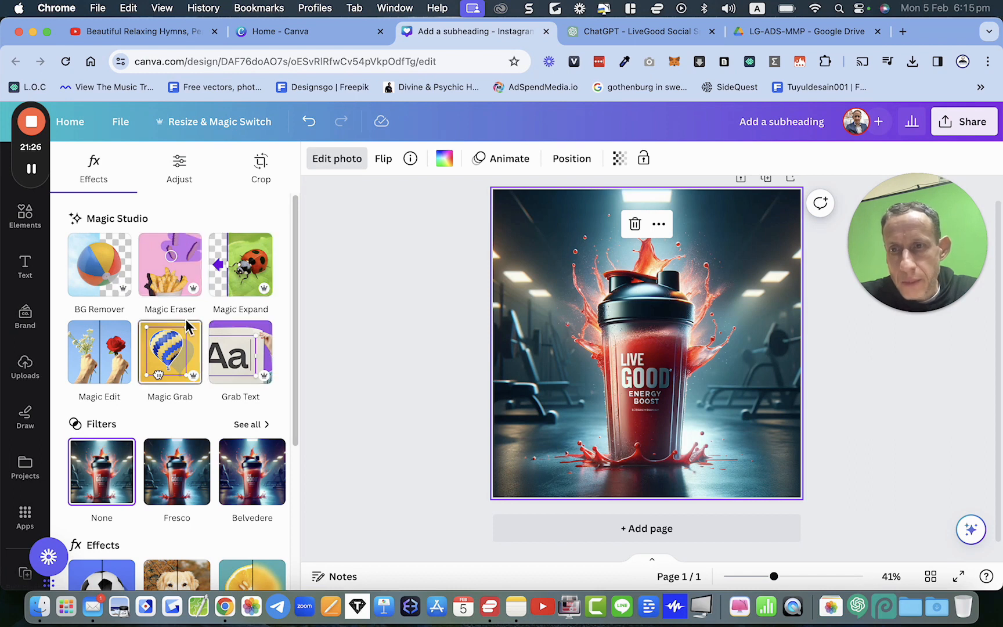
click(177, 355)
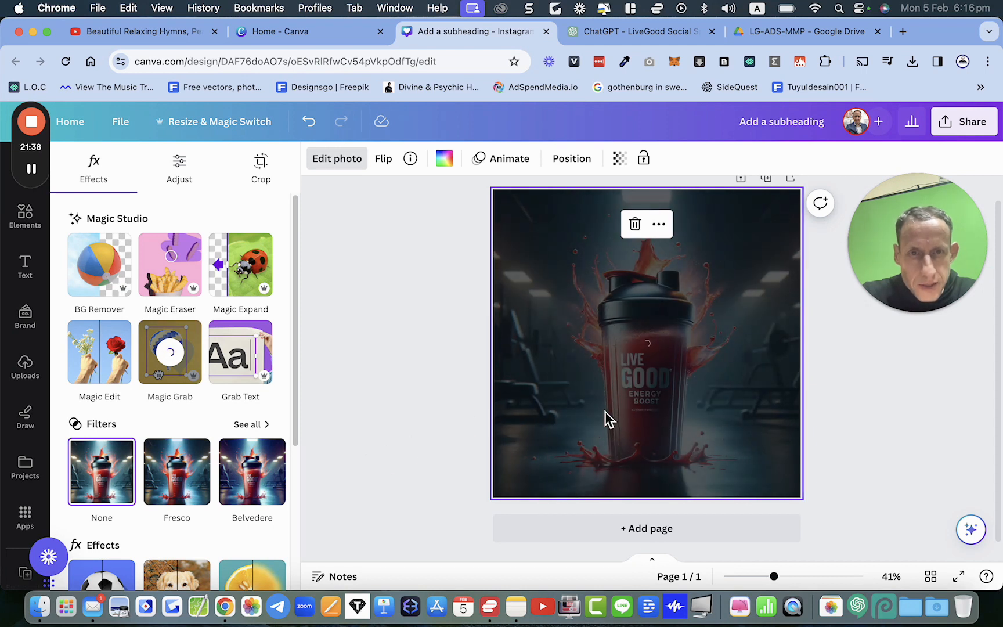
drag(632, 379, 694, 393)
key(super+z)
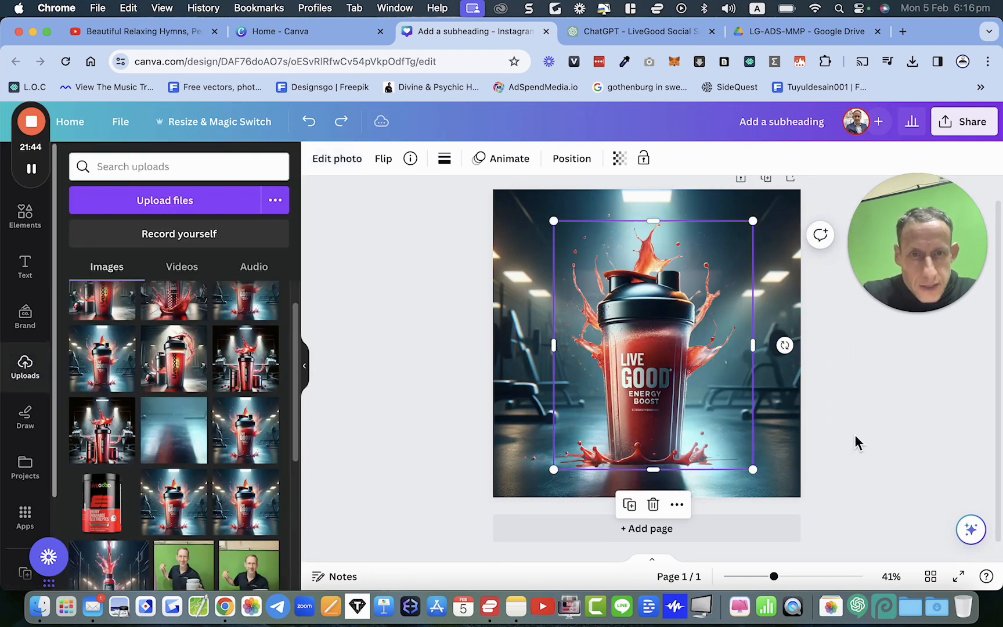
click(855, 434)
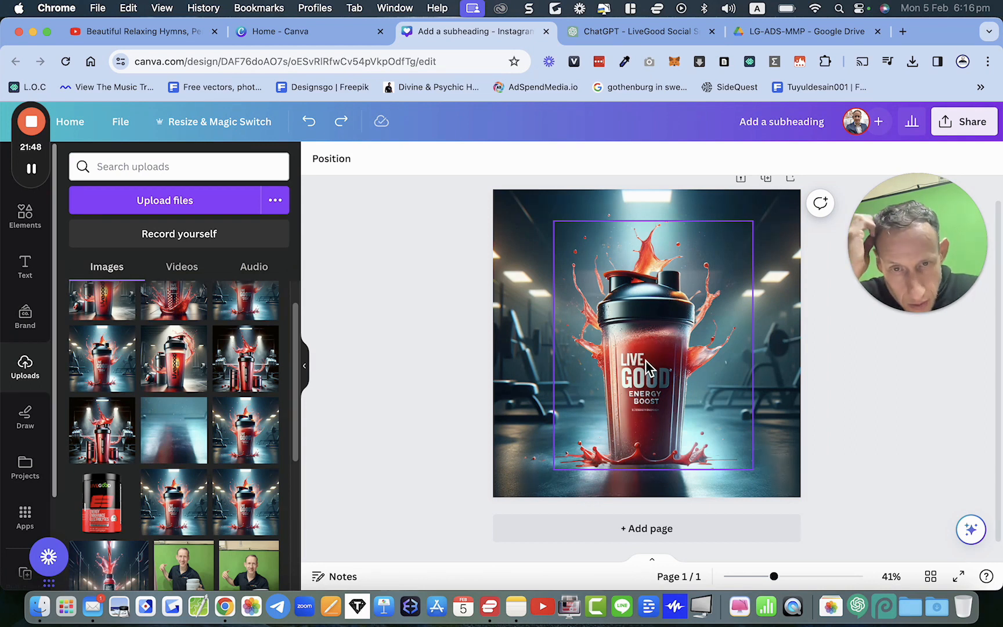
Step: Add the LiveGood electrolyte jar image from uploads and send it to the back behind the shaker
click(110, 510)
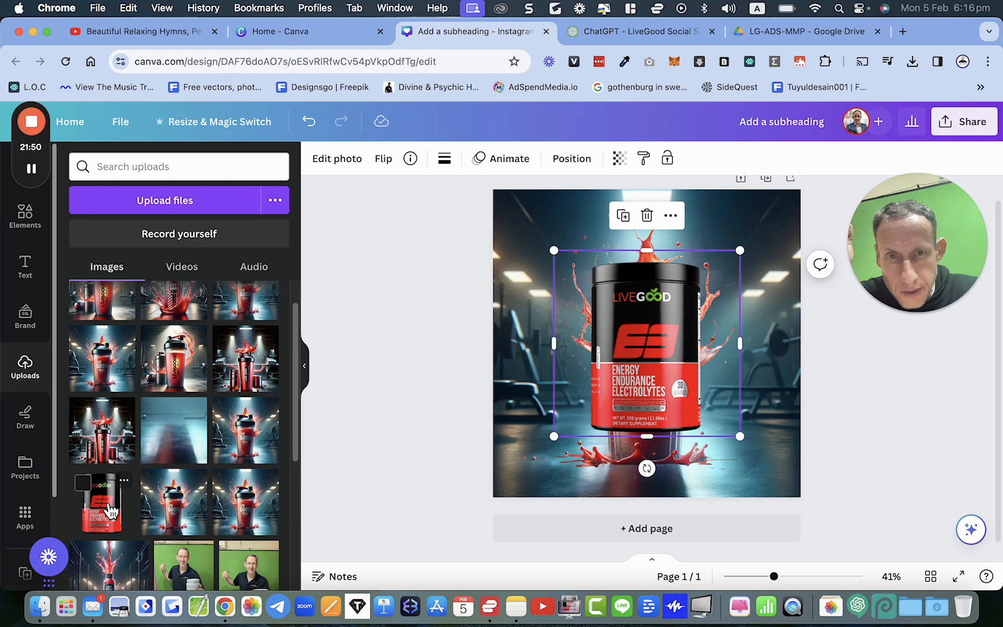
drag(678, 361, 621, 394)
right_click(595, 399)
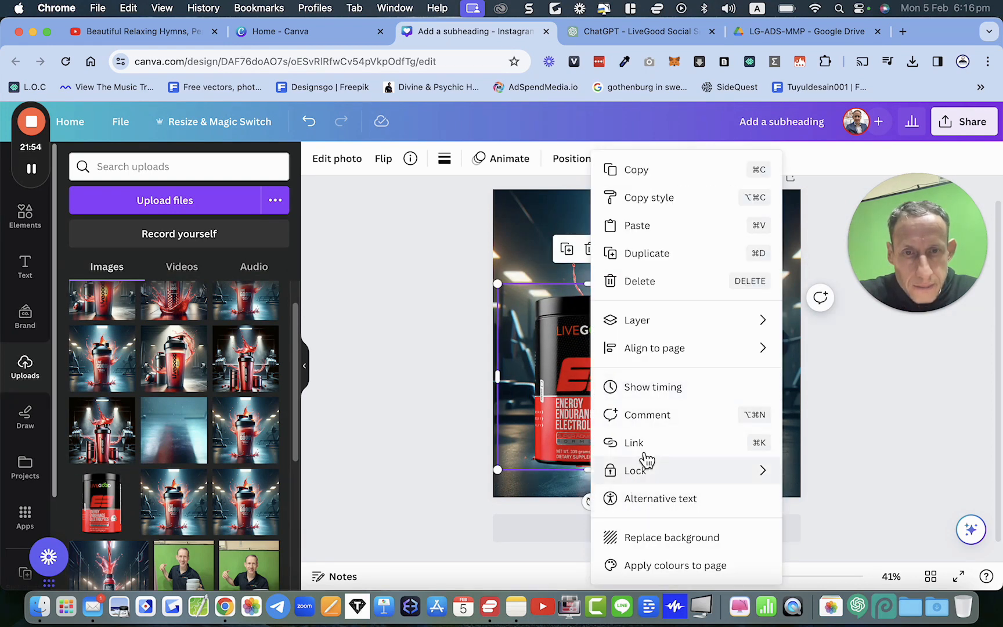
mouse_move(654, 326)
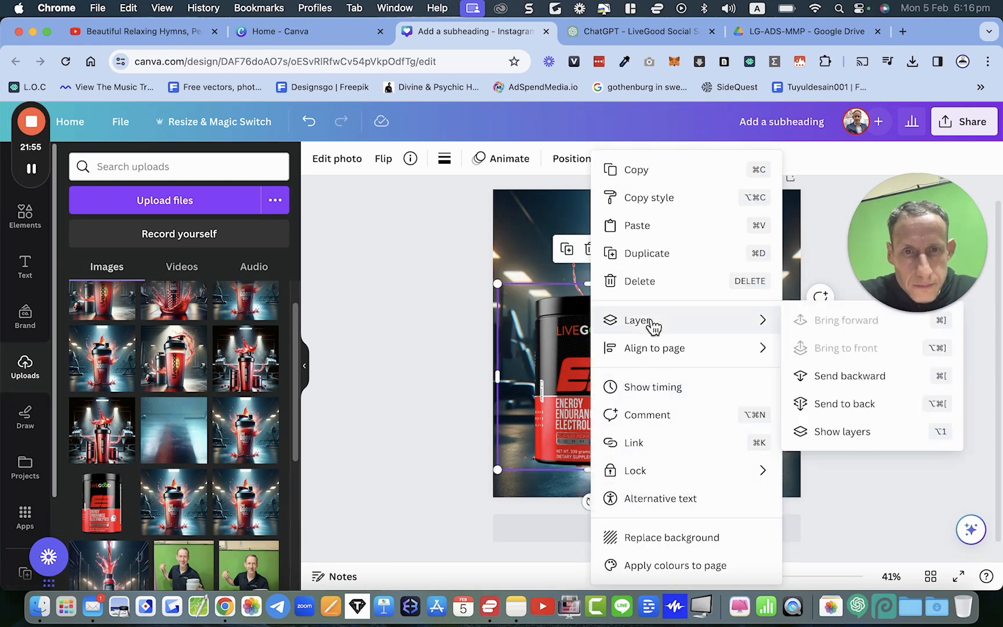
click(832, 411)
Step: Shrink the electrolyte jar and position it just behind the shaker's left side near the bottom
drag(550, 379, 539, 357)
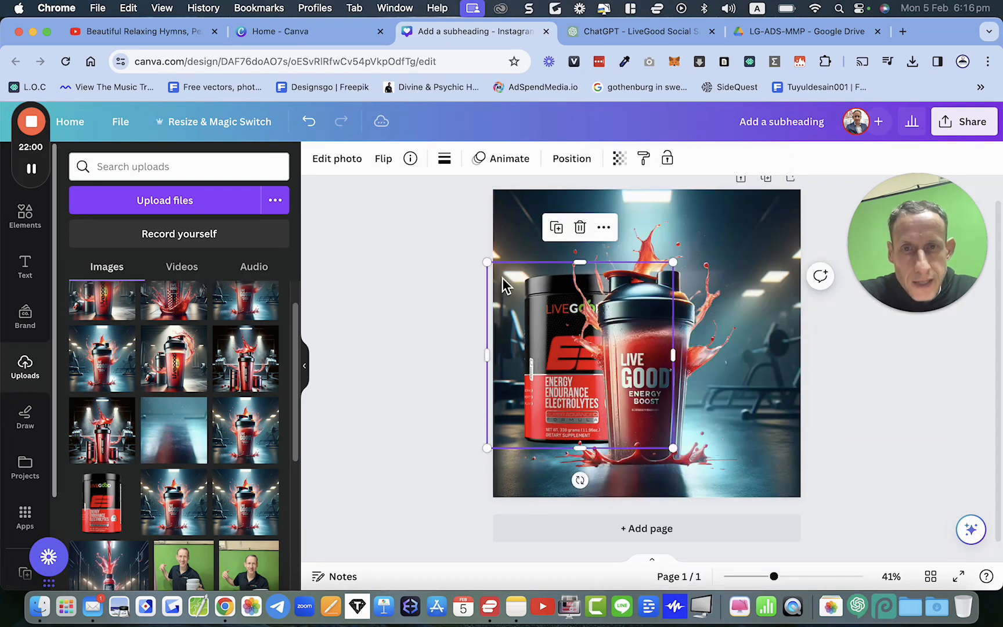
drag(489, 264, 542, 316)
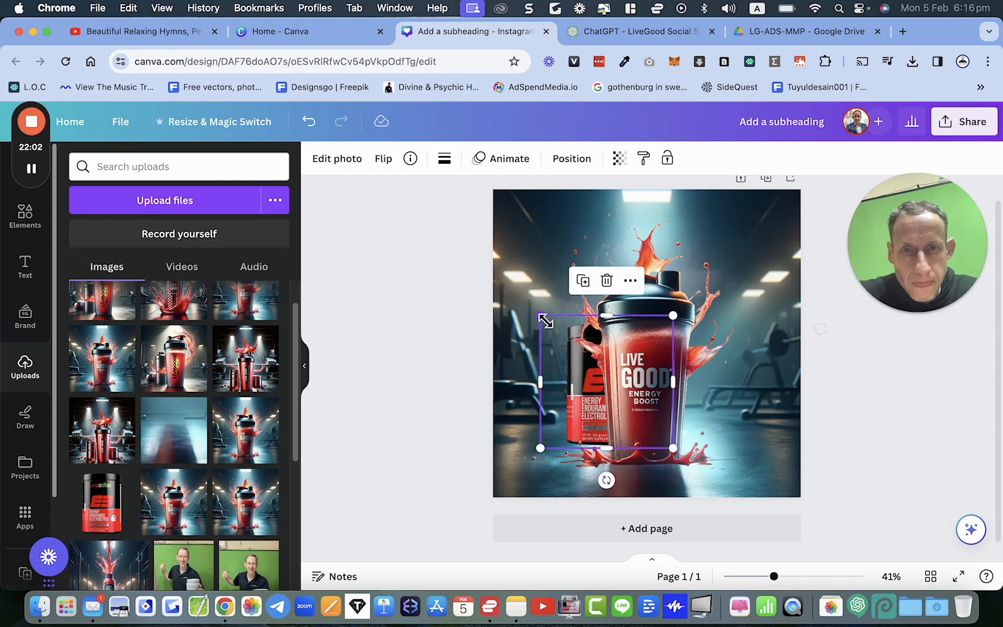
drag(595, 396, 569, 393)
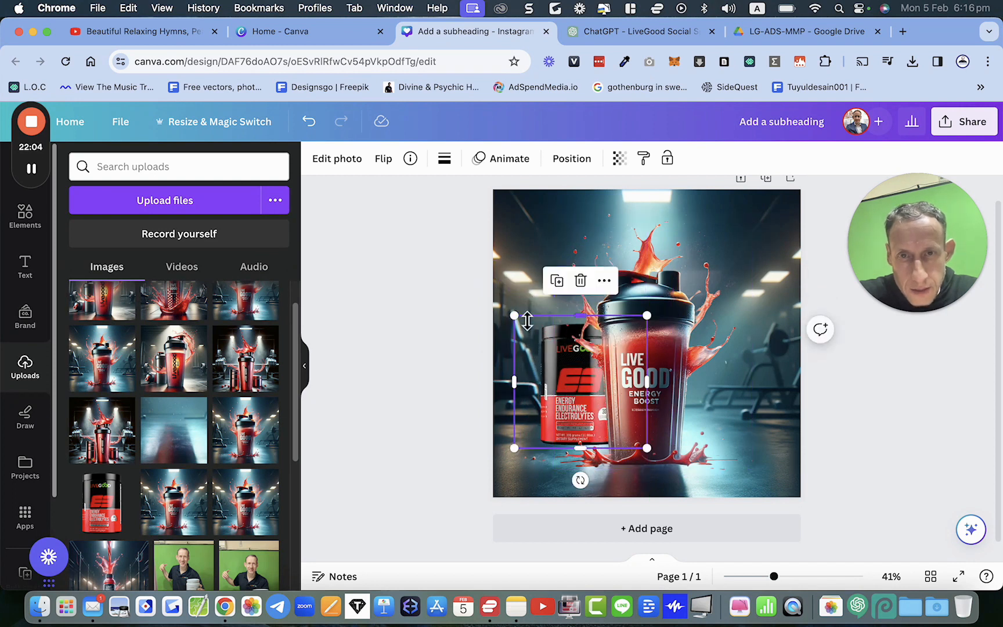
drag(517, 323, 511, 319)
click(399, 369)
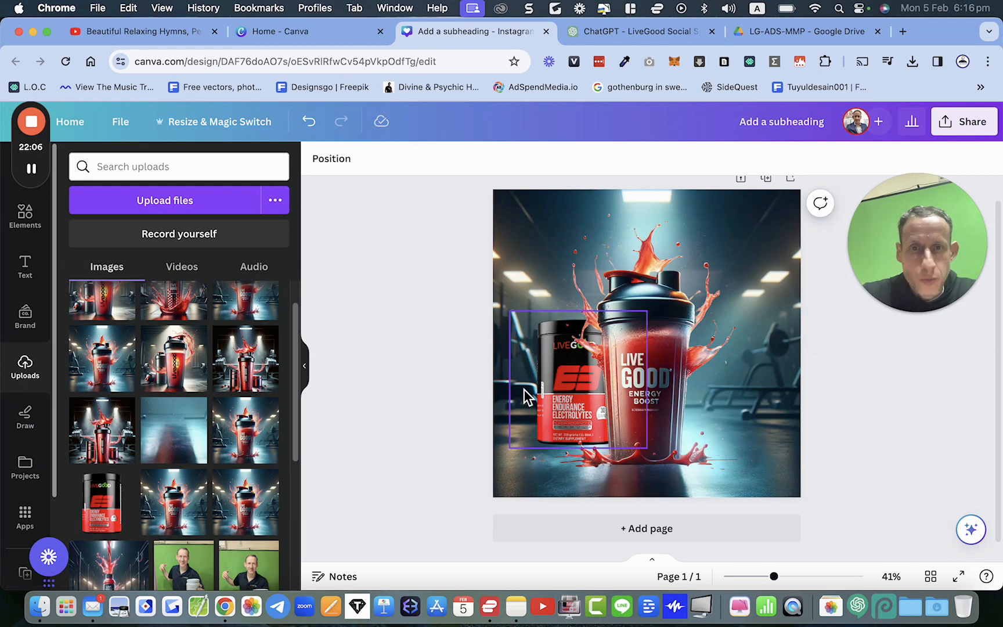
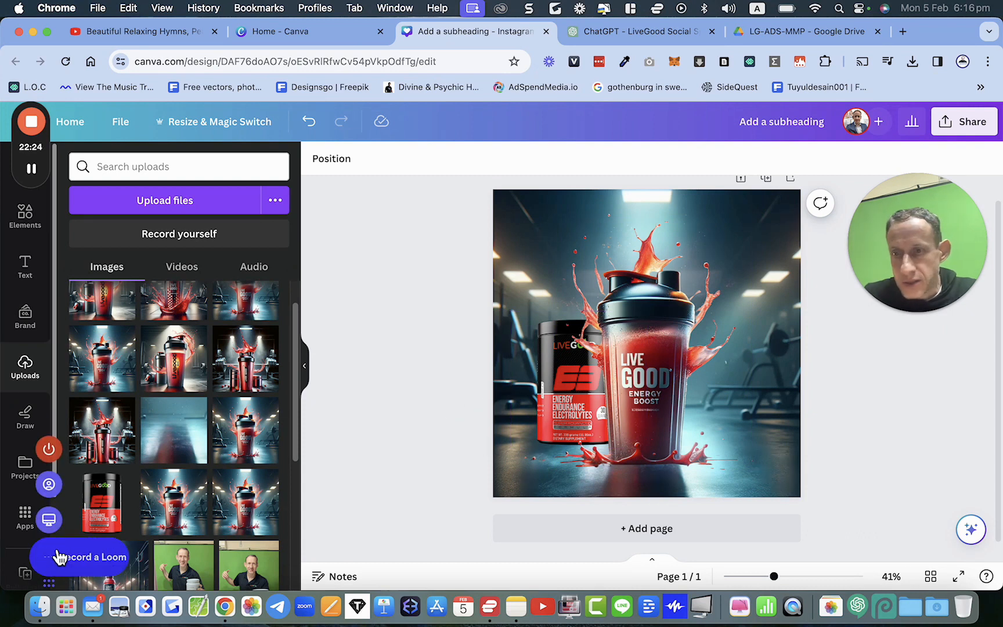
Step: Delete the shaker and the electrolyte jar from the page
scroll(201, 498, down, 4)
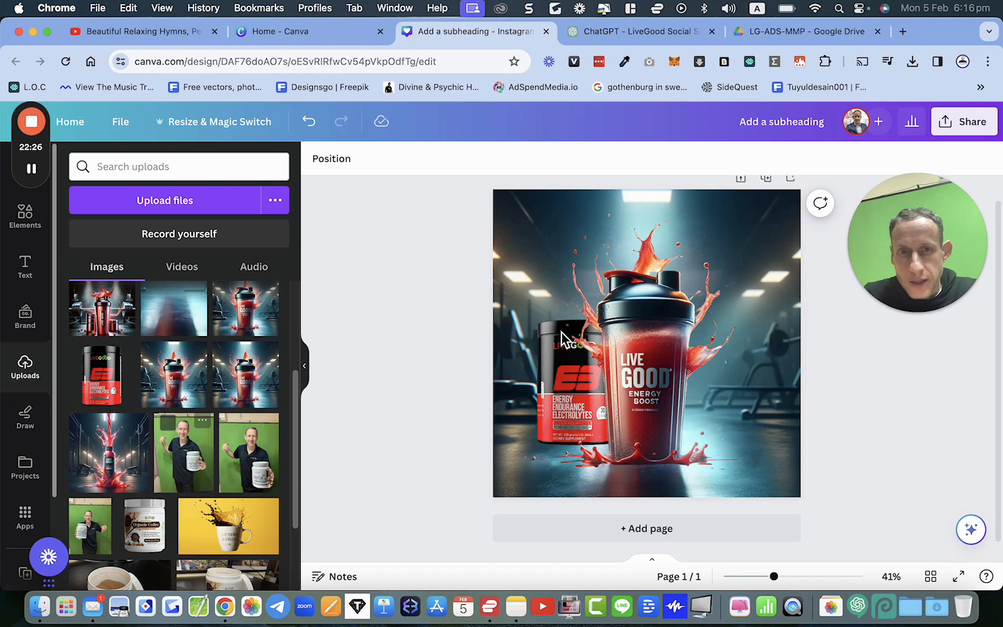
click(517, 302)
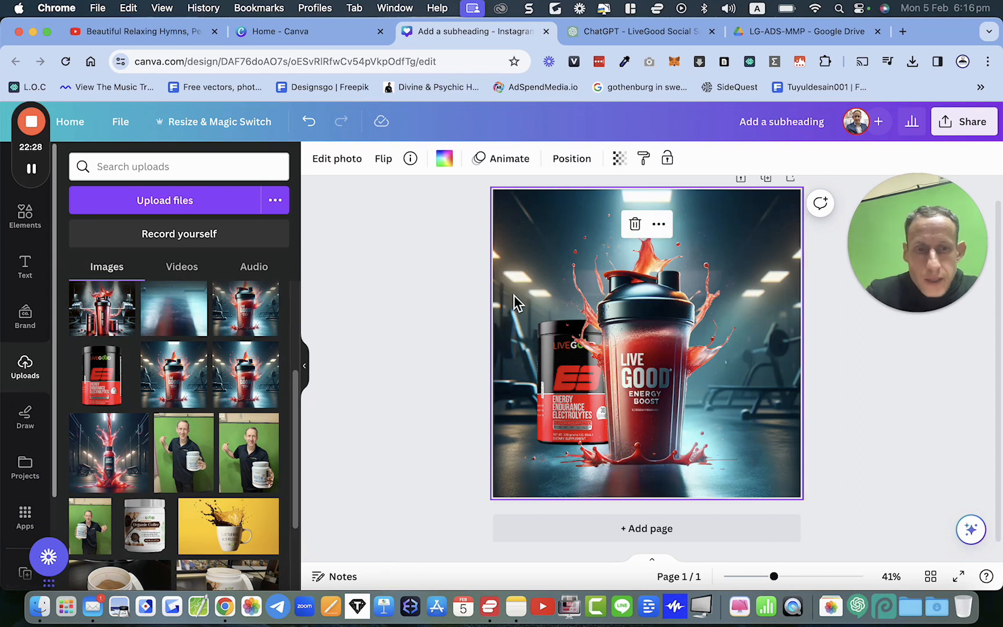
key(ctrl+a)
key(Delete)
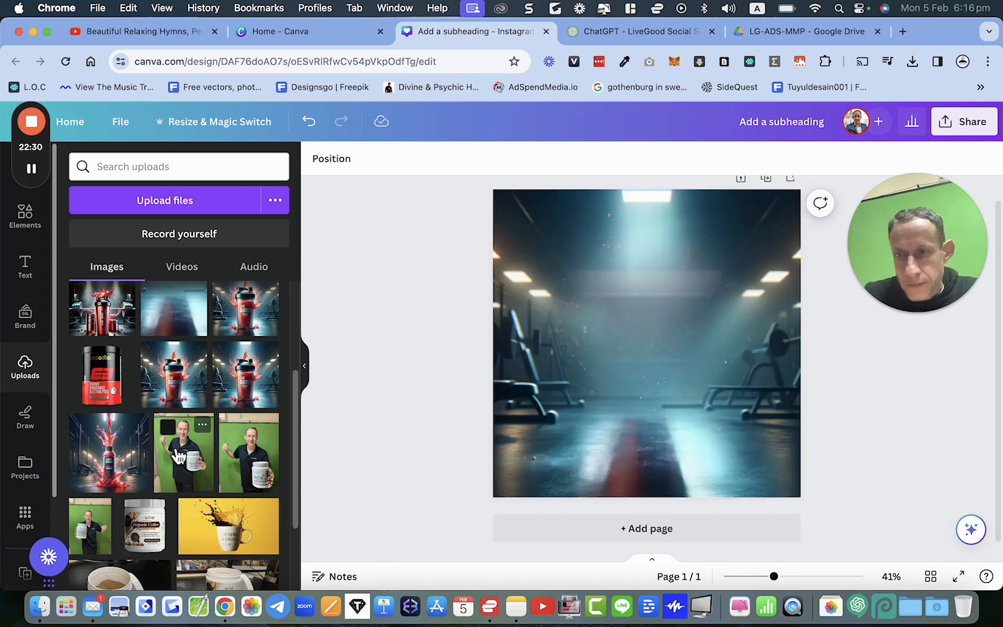
click(575, 433)
key(Delete)
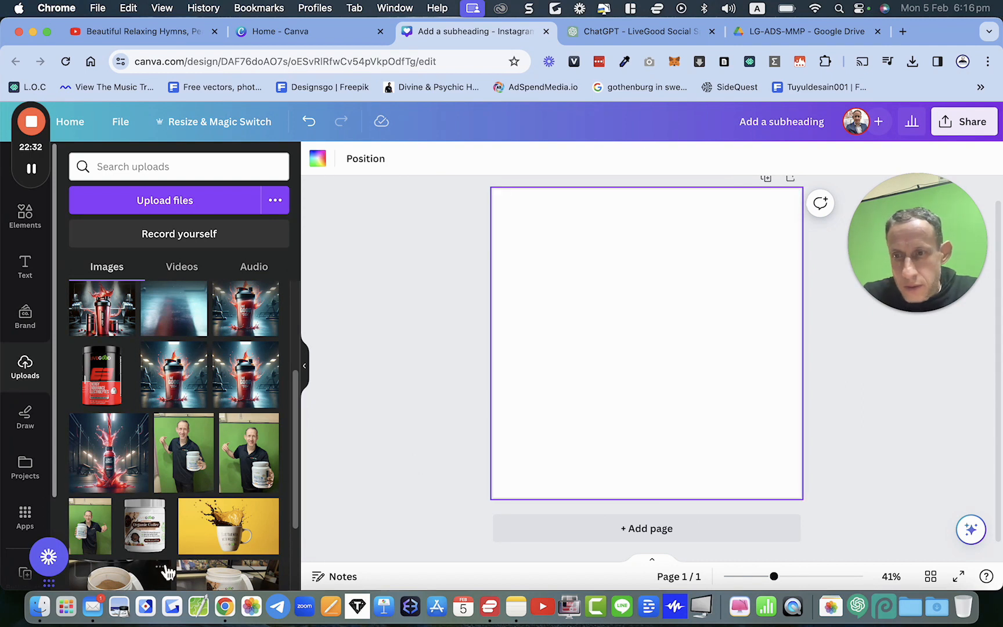
key(super+z)
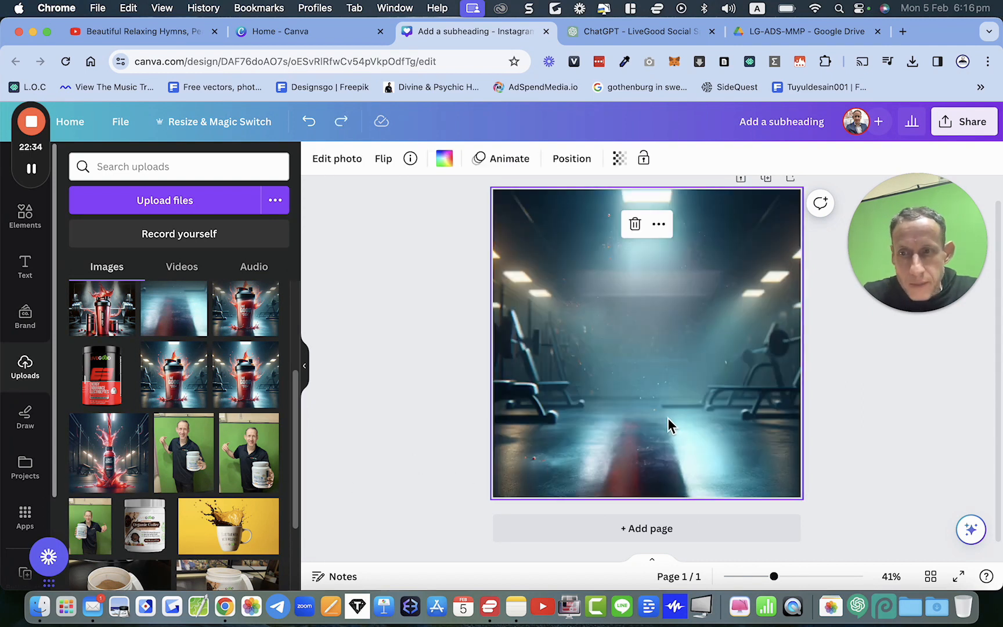
Step: Add the electrolyte jar image from uploads and shrink it, centring it on the gym floor
scroll(100, 412, up, 1)
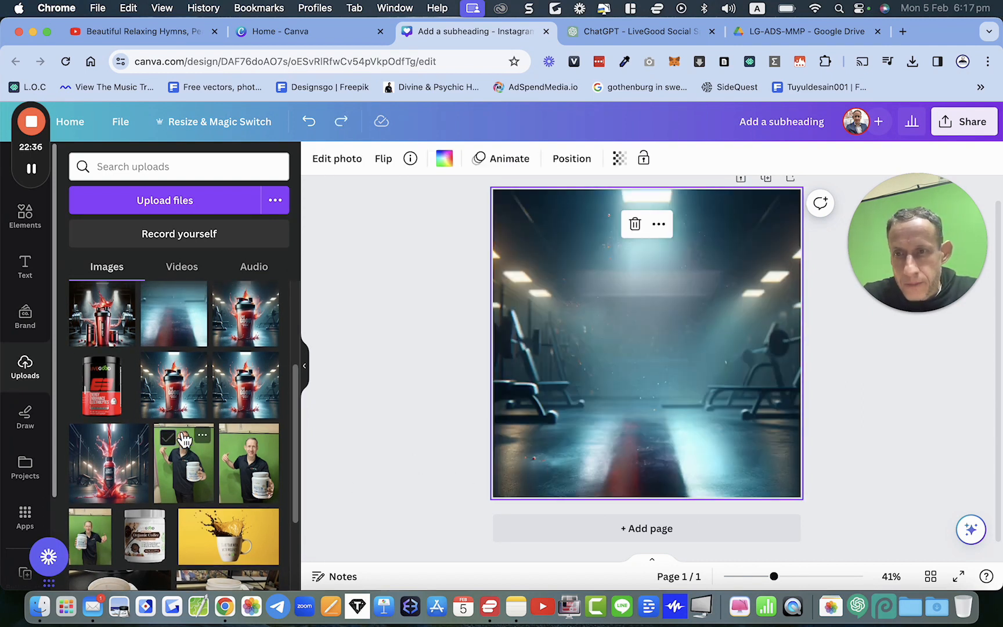
click(100, 412)
drag(607, 331, 618, 380)
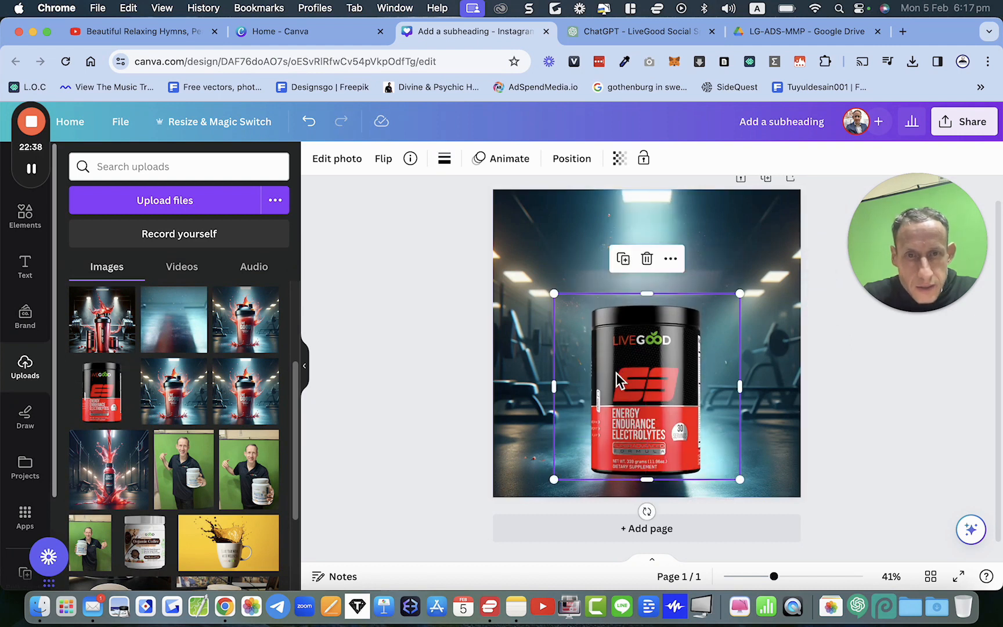
drag(560, 298, 608, 343)
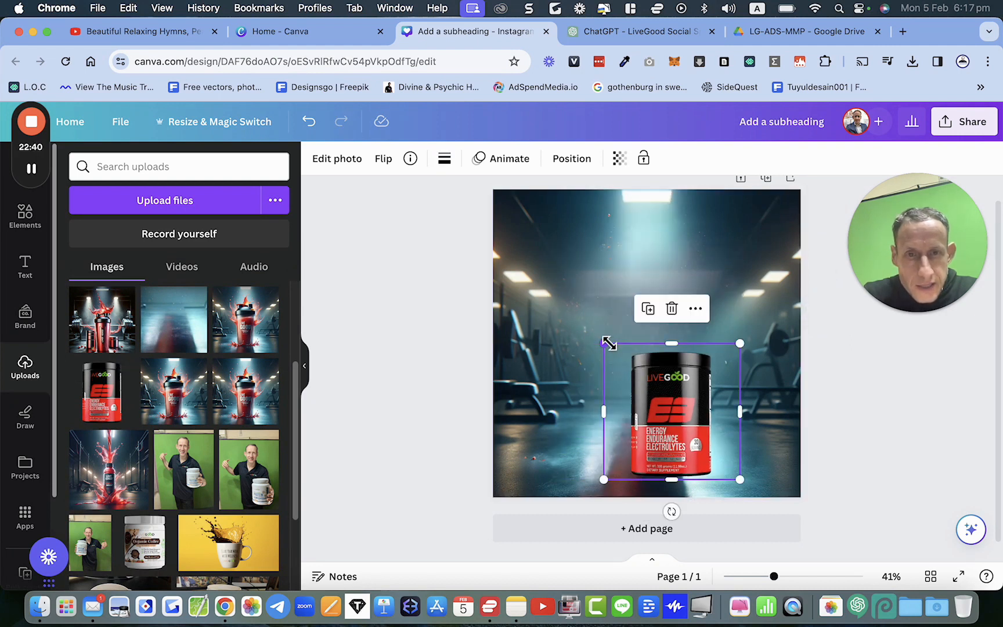
drag(696, 406, 670, 375)
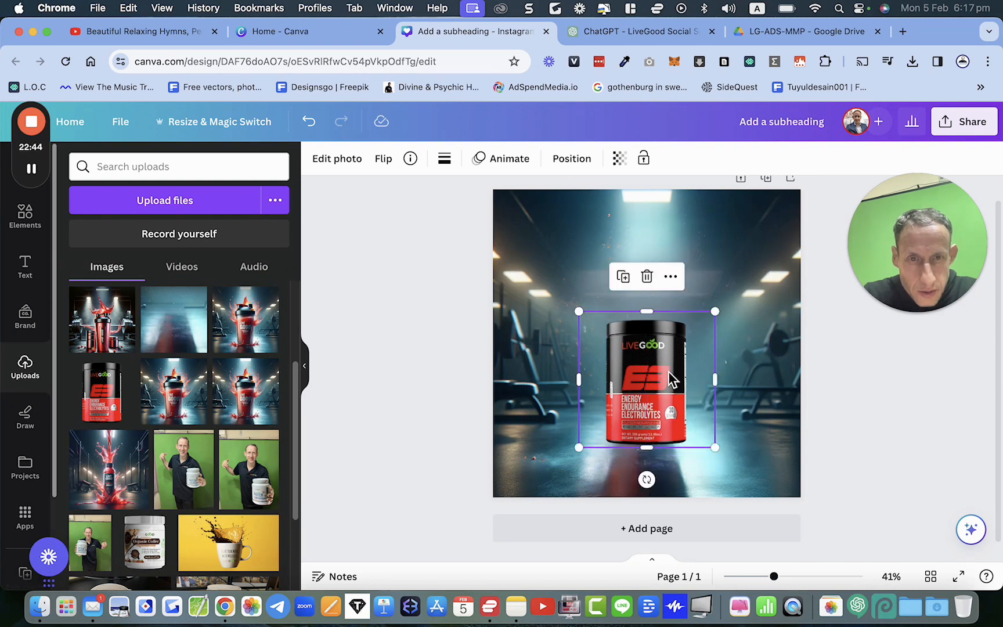
drag(718, 446, 690, 426)
drag(642, 390, 650, 422)
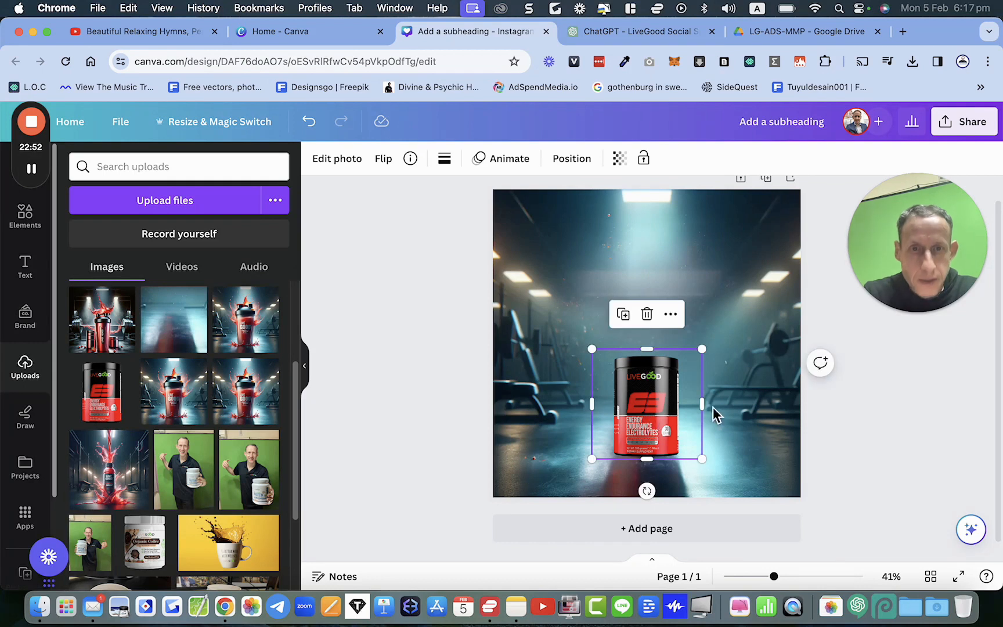
click(844, 456)
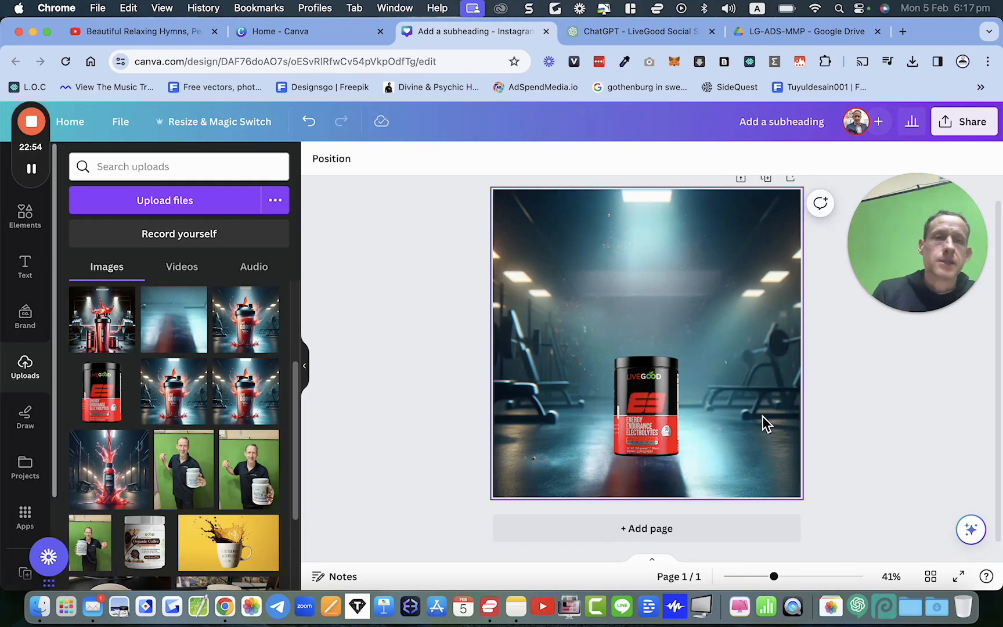
Step: Search the elements library for red spray
click(23, 216)
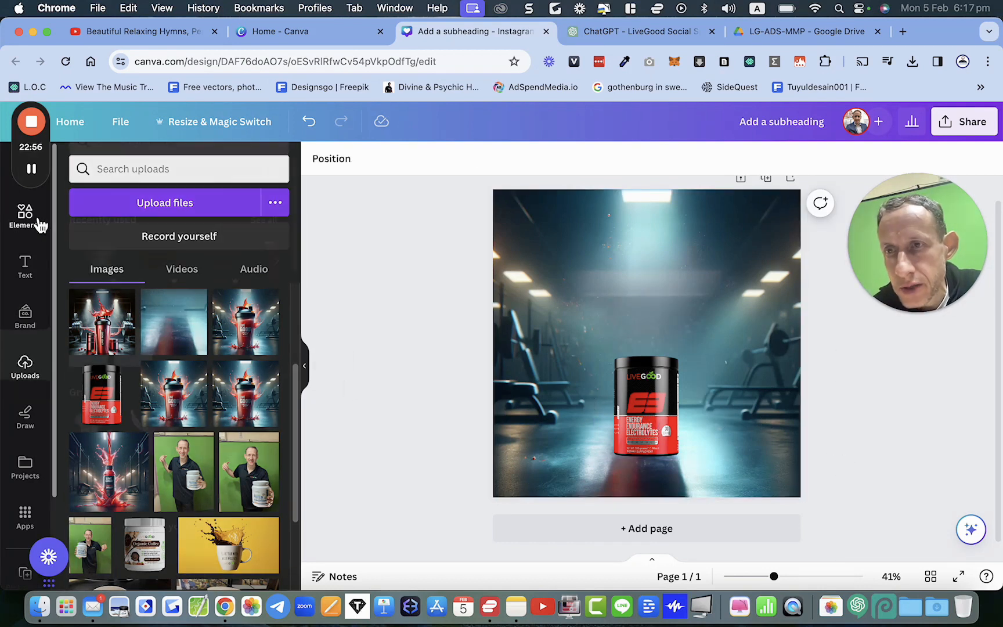
click(120, 179)
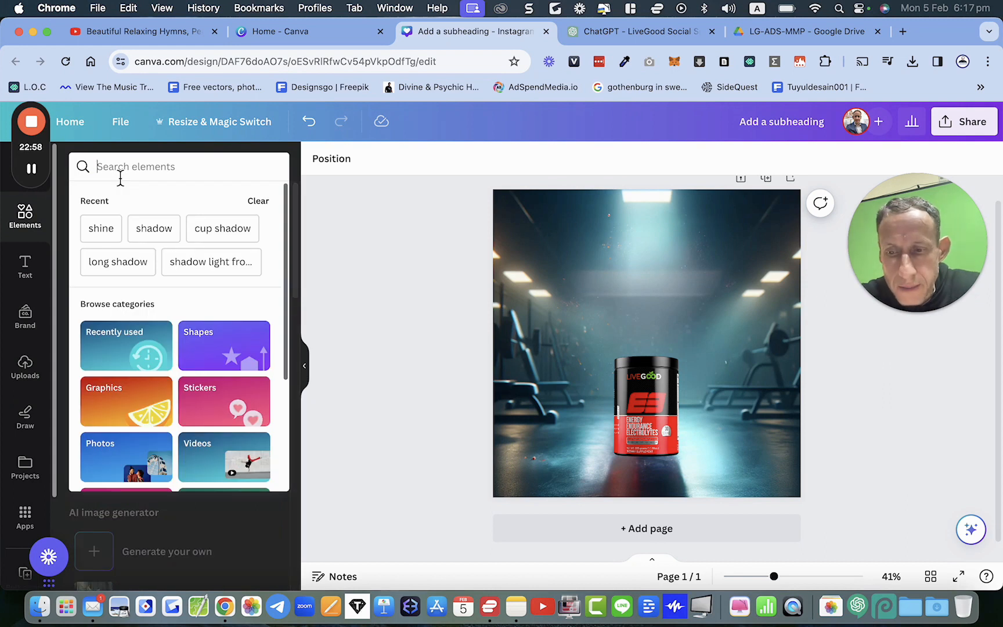
text(red s)
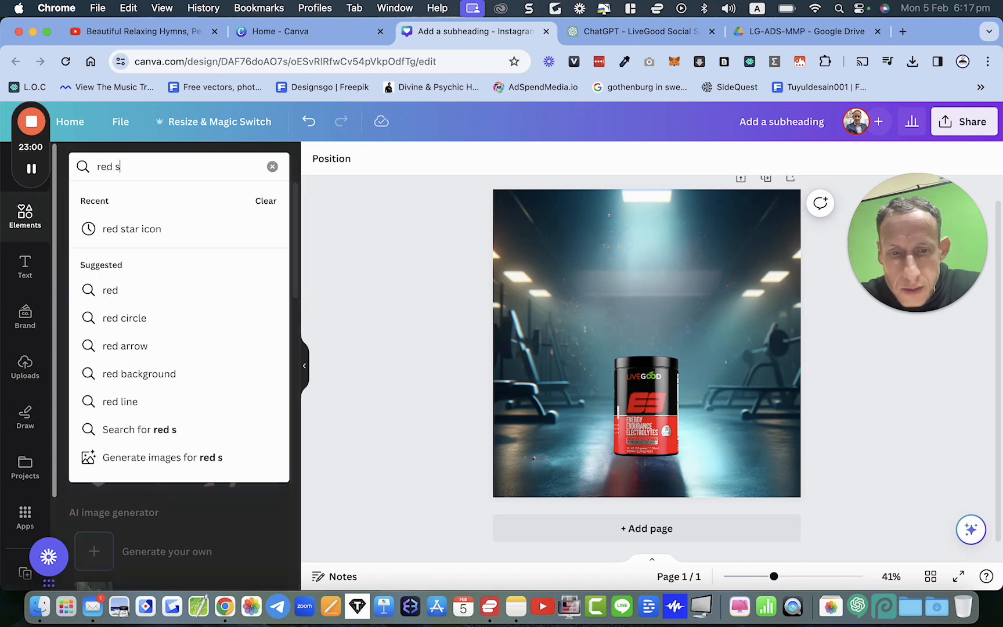
text(pray)
key(Return)
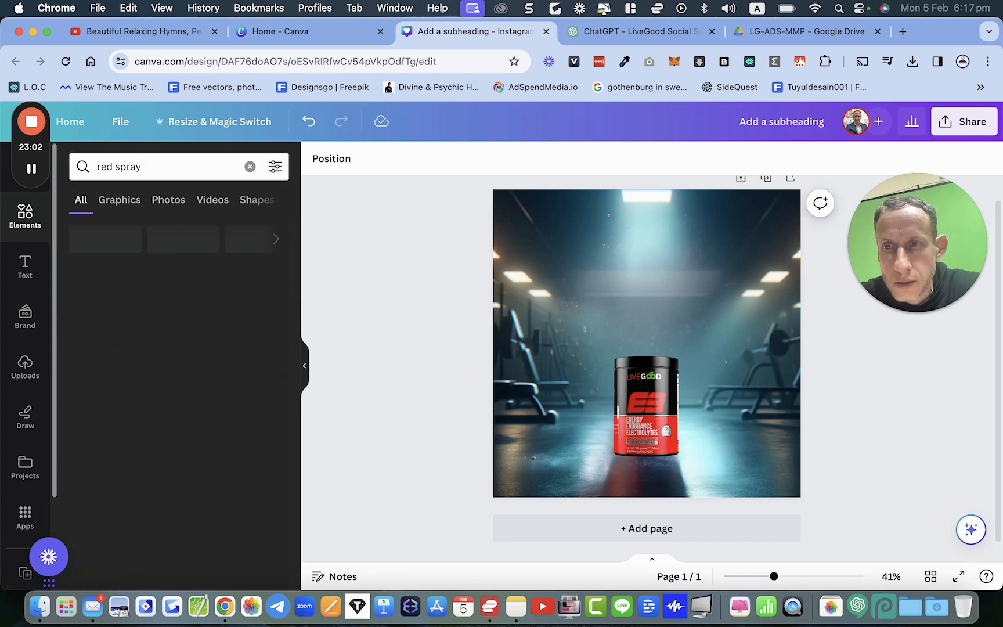
Step: Browse the red spray graphics and photo results
scroll(152, 354, down, 5)
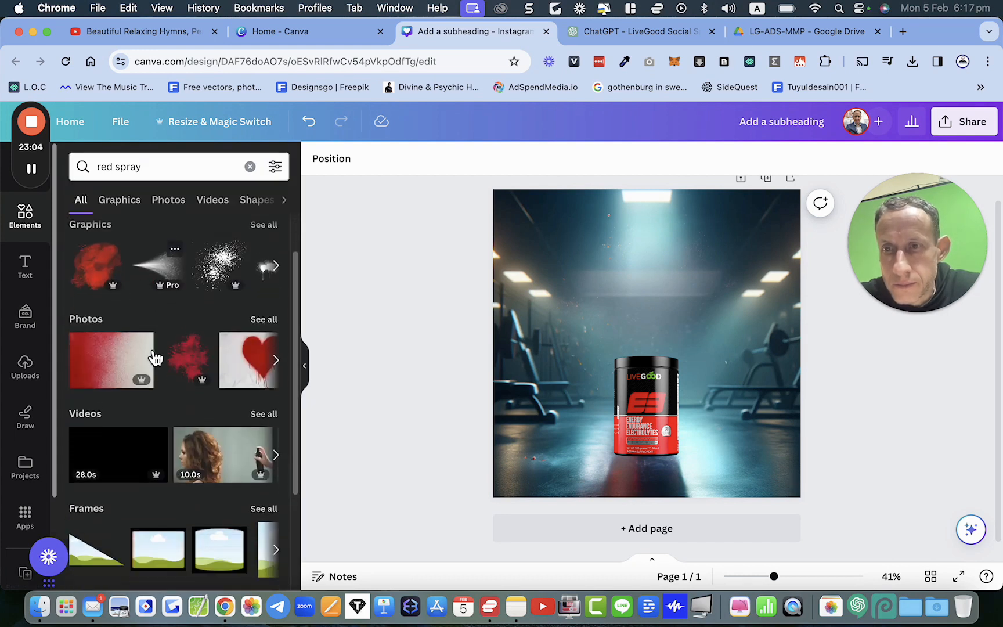
scroll(151, 348, up, 5)
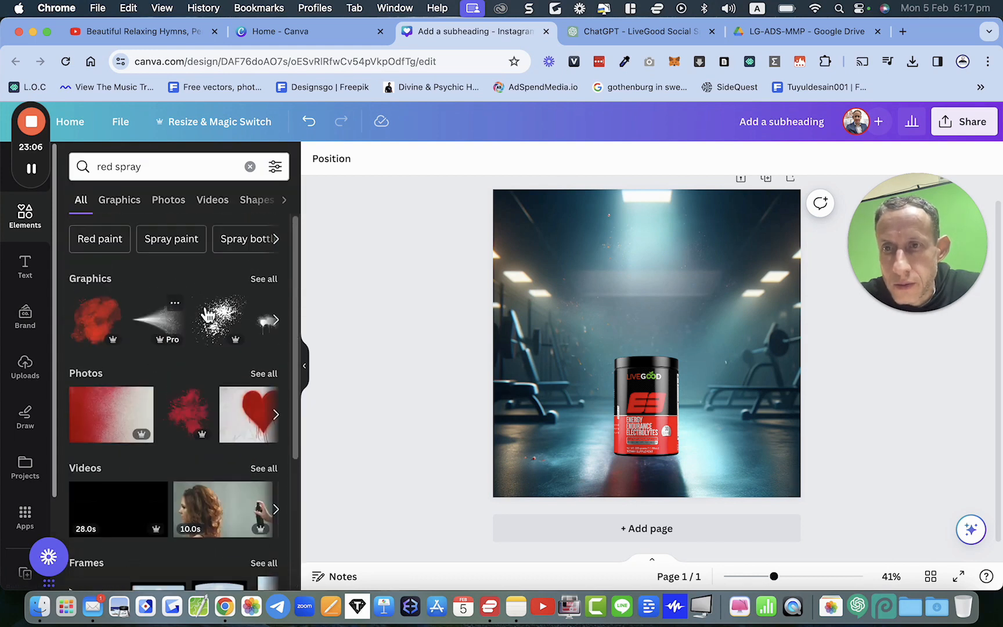
click(128, 212)
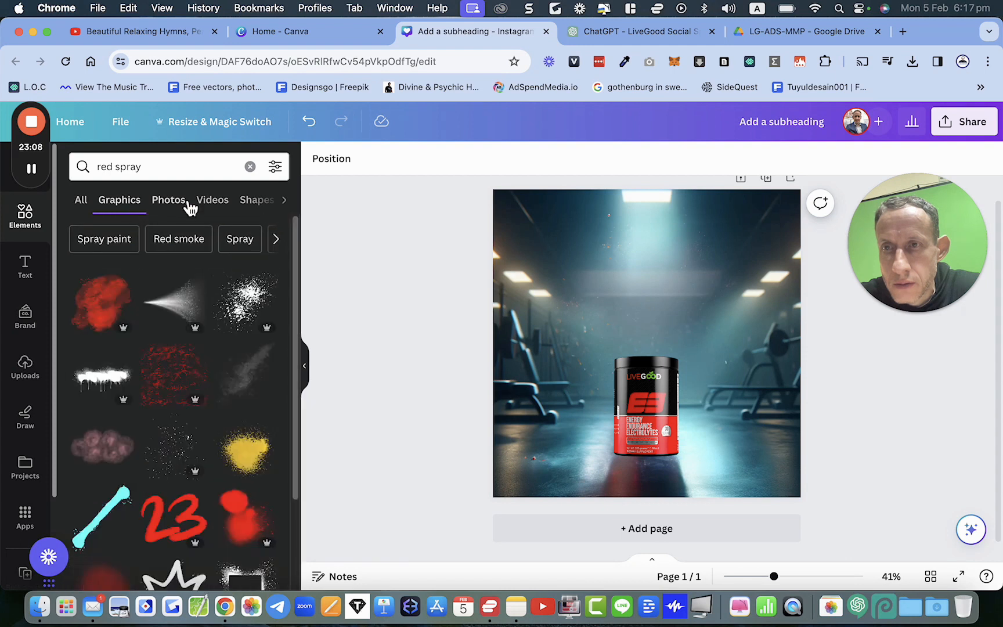
click(164, 203)
scroll(183, 329, down, 2)
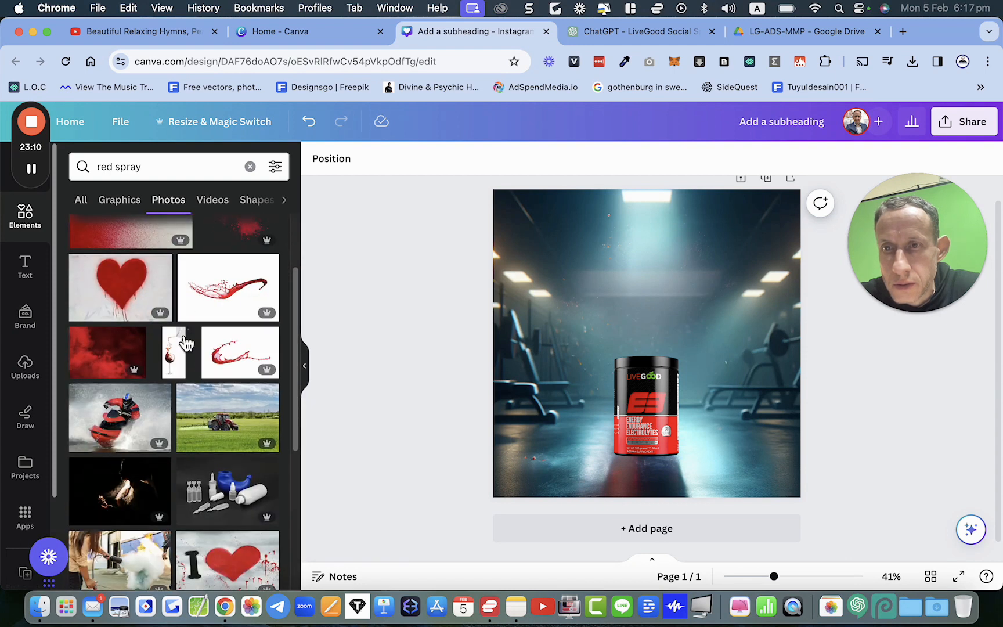
scroll(231, 365, down, 1)
scroll(231, 365, down, 9)
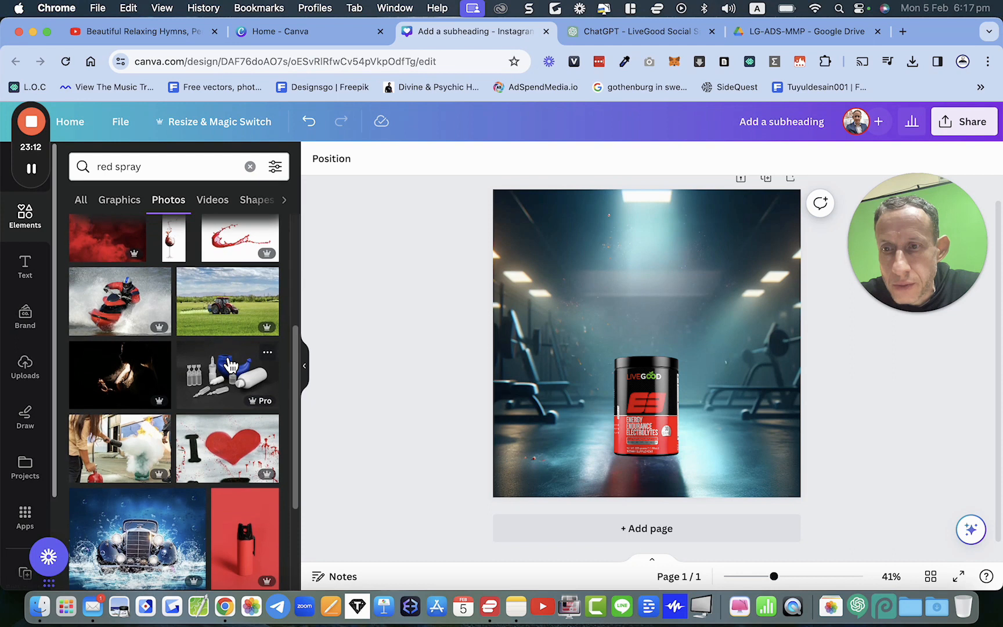
scroll(231, 365, up, 10)
scroll(232, 364, up, 1)
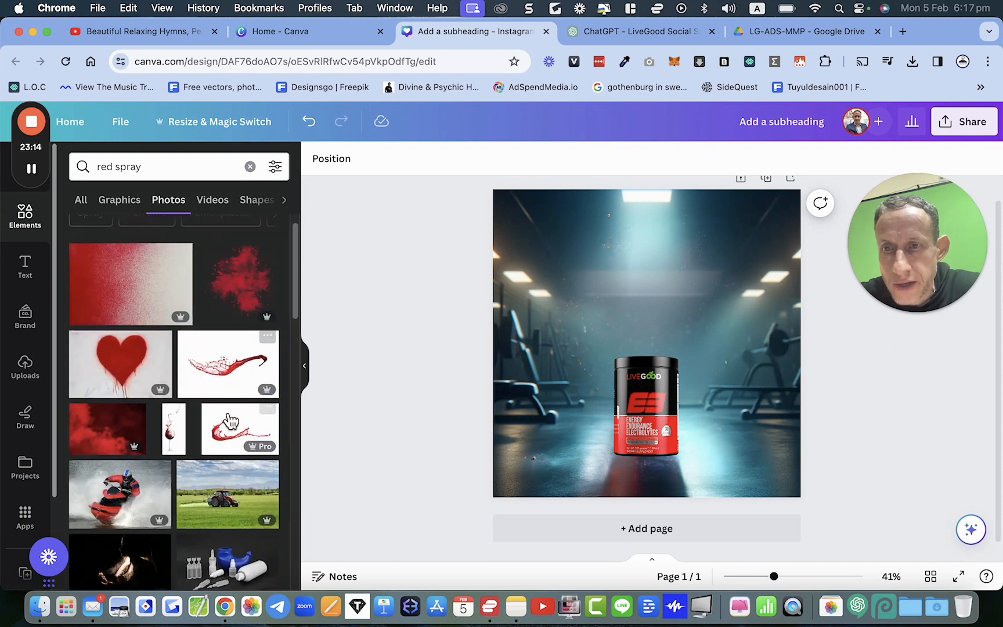
Step: Add a red liquid splash photo, apply BG Remover to it, and delete it
click(227, 444)
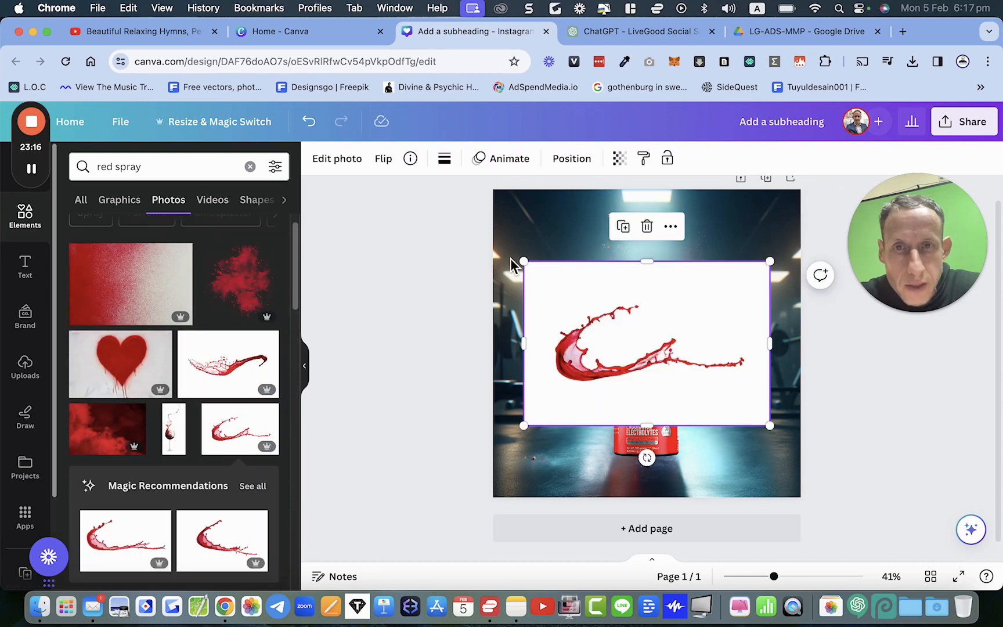
click(351, 165)
click(105, 272)
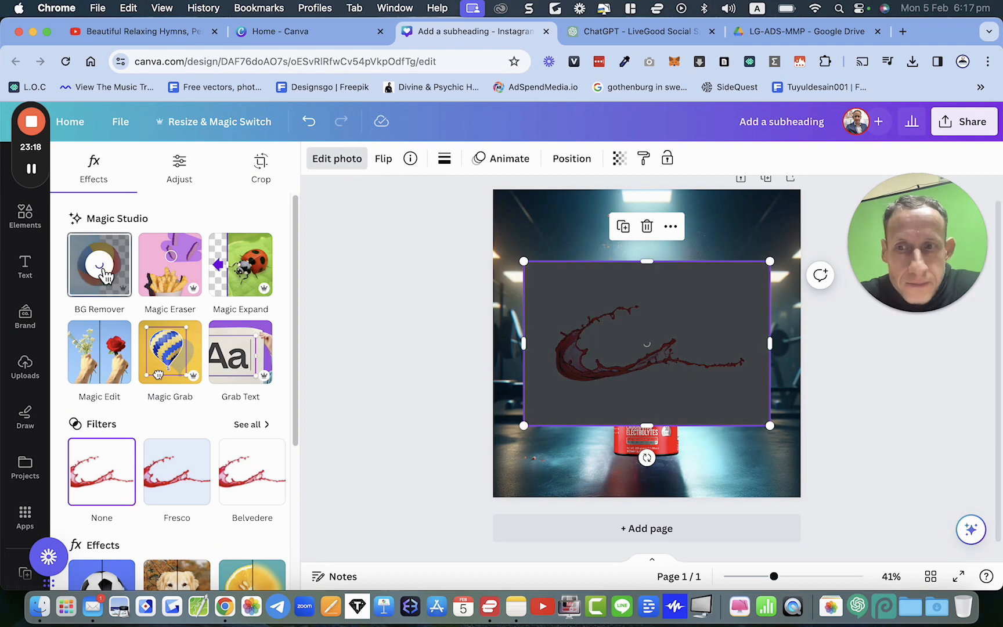
mouse_move(582, 371)
mouse_down()
mouse_move(594, 444)
mouse_move(611, 448)
mouse_move(600, 444)
mouse_up()
key(Delete)
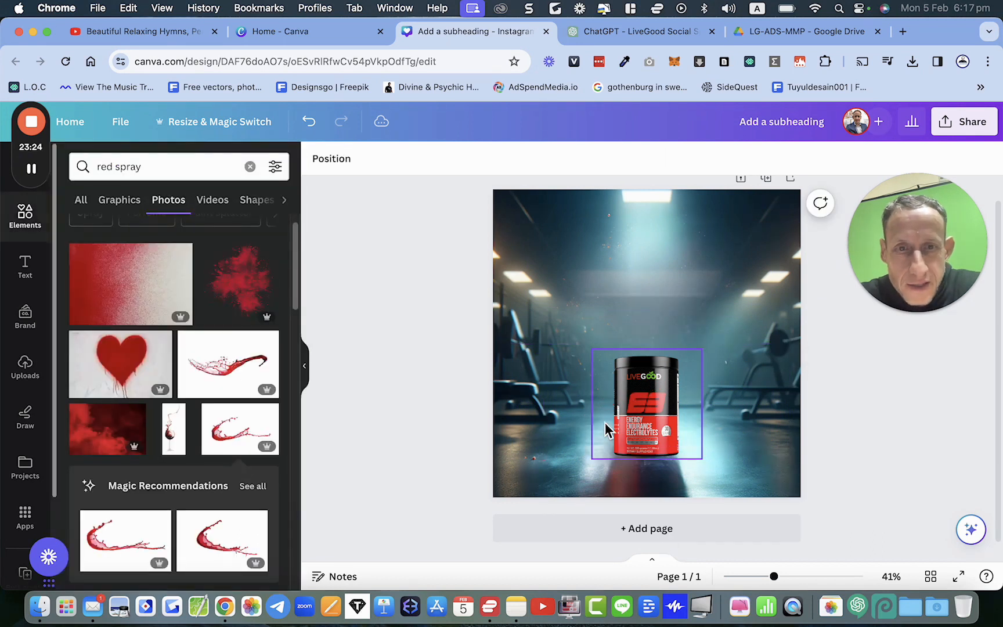
Step: Undo the recent changes back to an empty page
key(super+z)
key(super+z)
key(super+z)
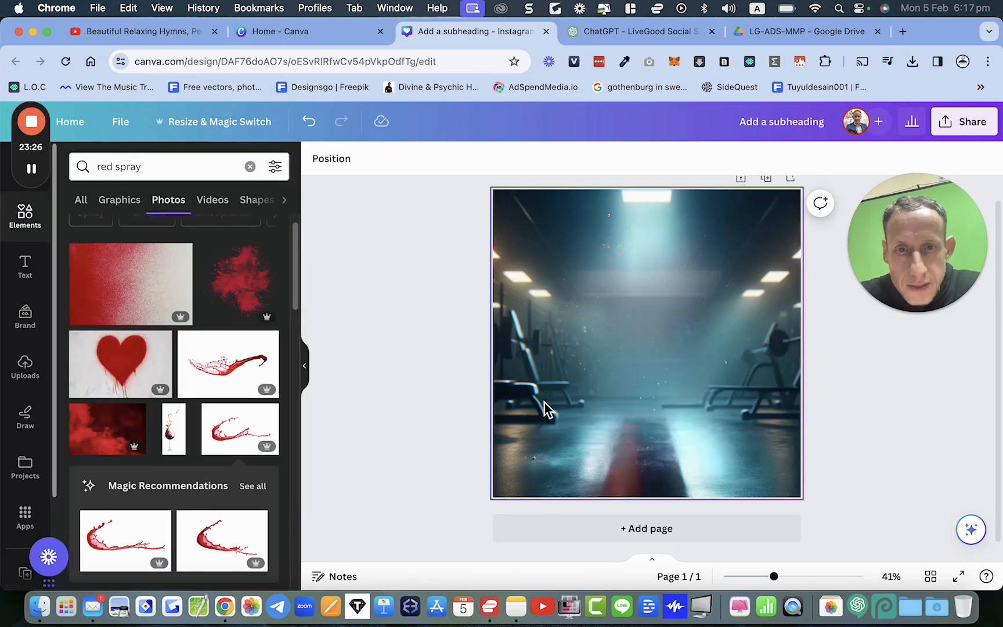
key(super+z)
key(super+z)
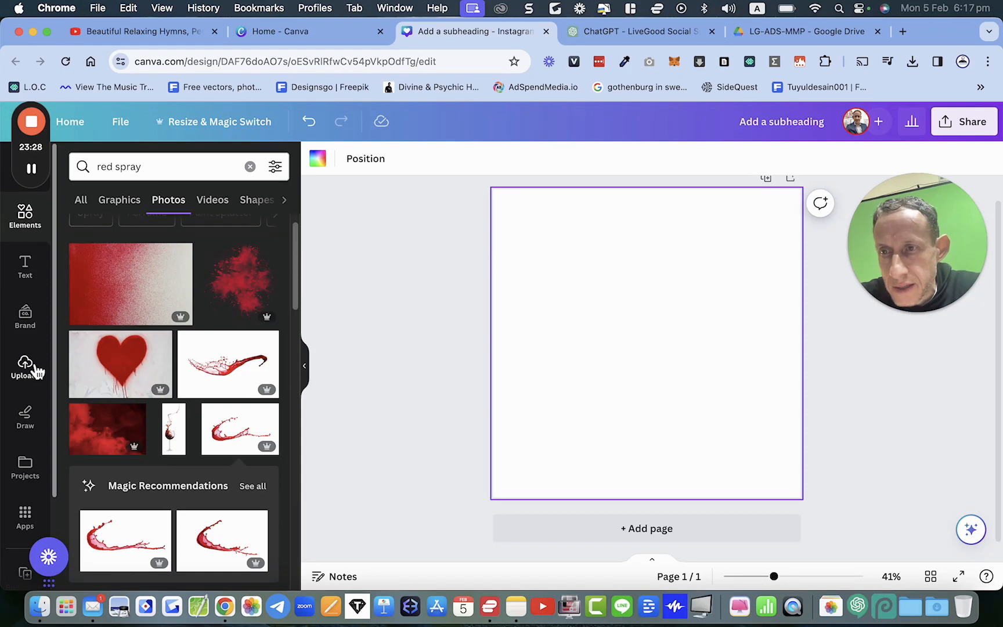
Step: Add the red LIVE GOOD Energy Boost bottle splash image from uploads and set it as the page background
click(35, 367)
scroll(215, 423, down, 1)
click(134, 440)
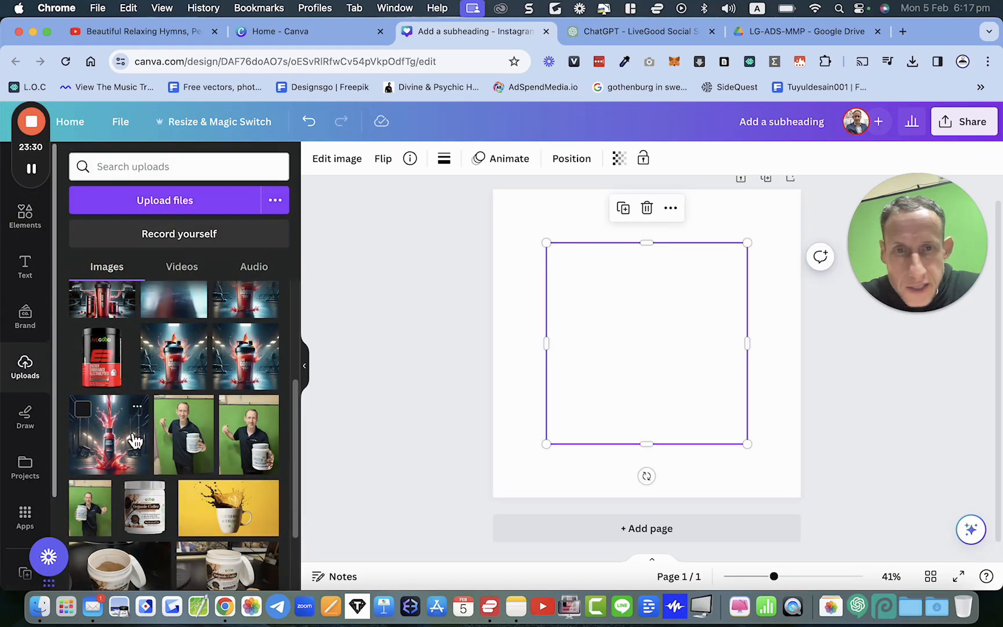
right_click(583, 355)
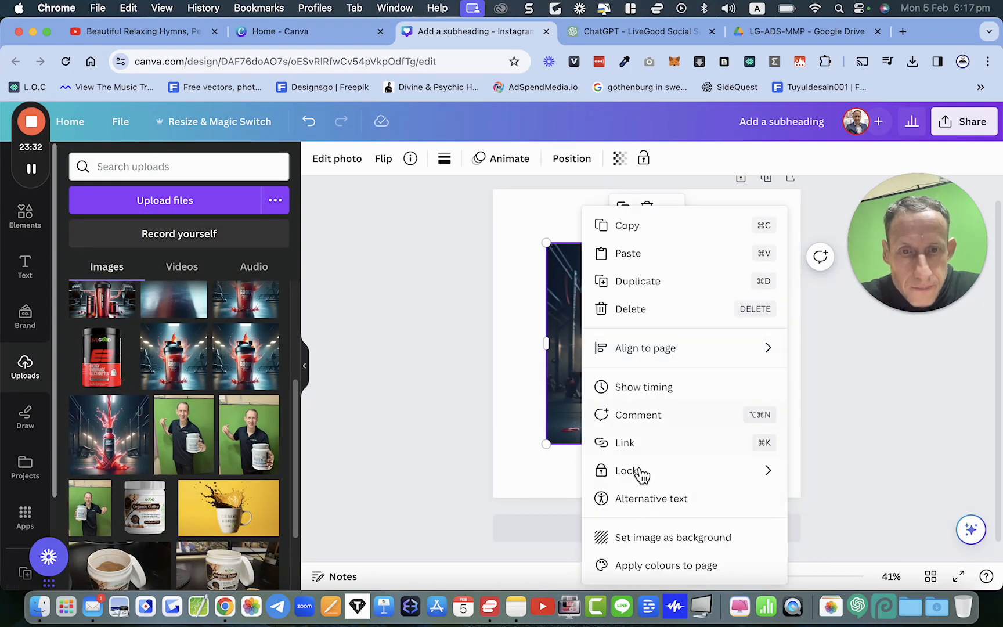
click(650, 538)
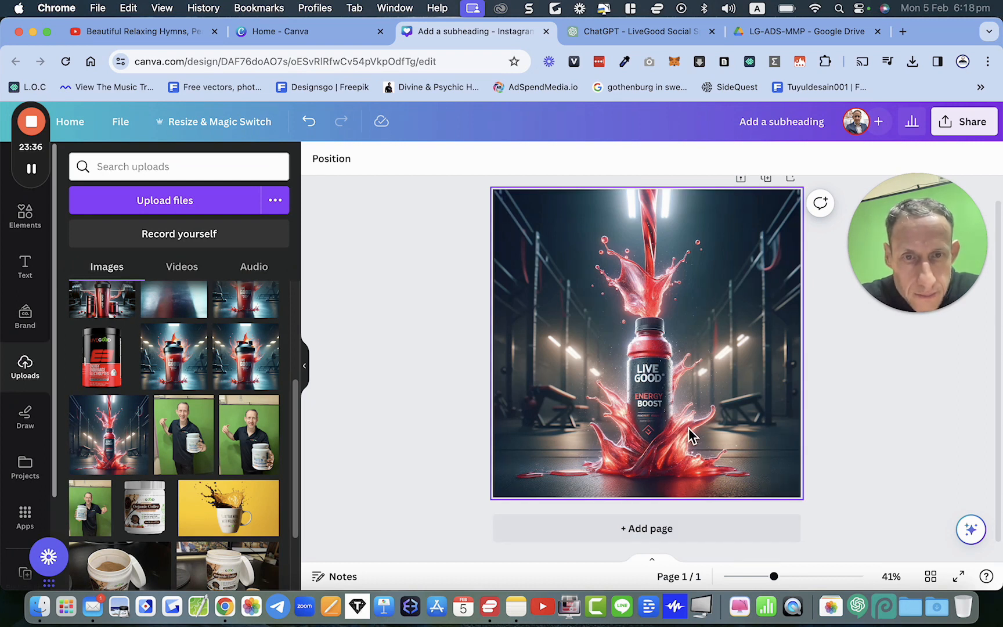
Step: Separate the bottle and splash from the background photo with Magic Grab
click(572, 356)
click(337, 159)
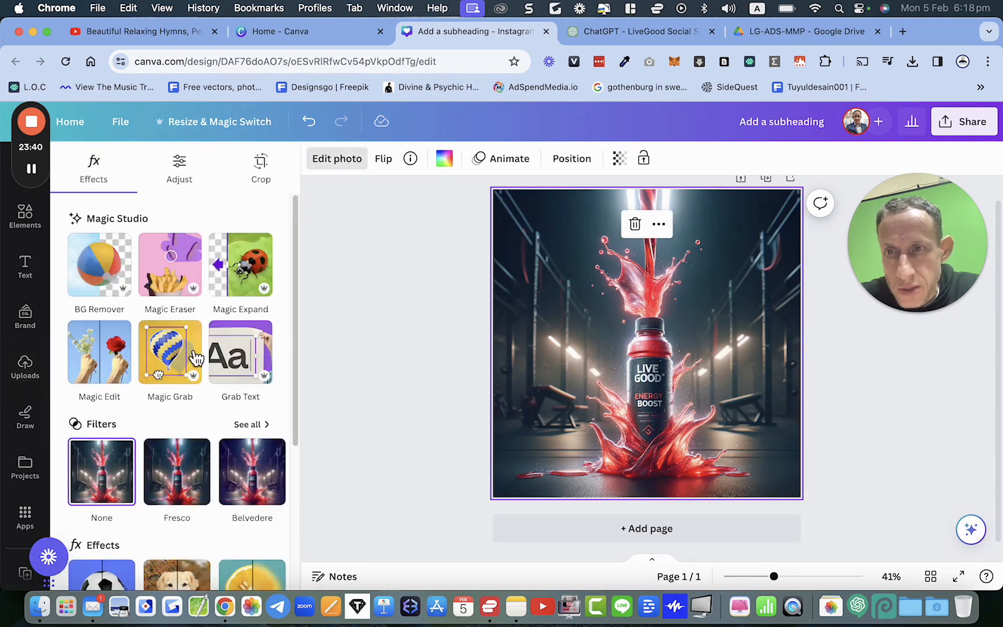
click(177, 357)
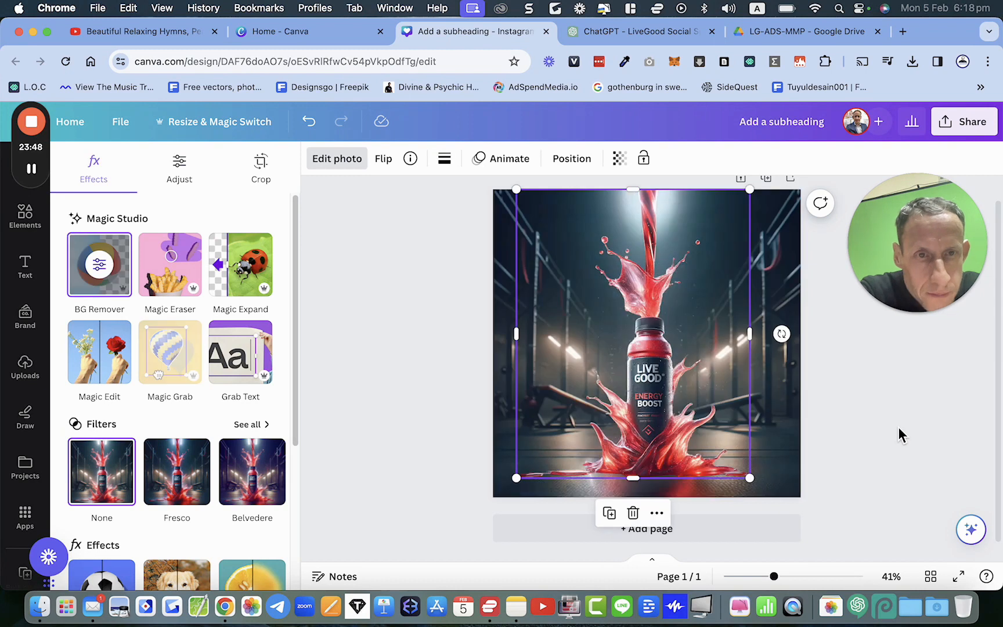
click(674, 387)
drag(673, 387, 732, 394)
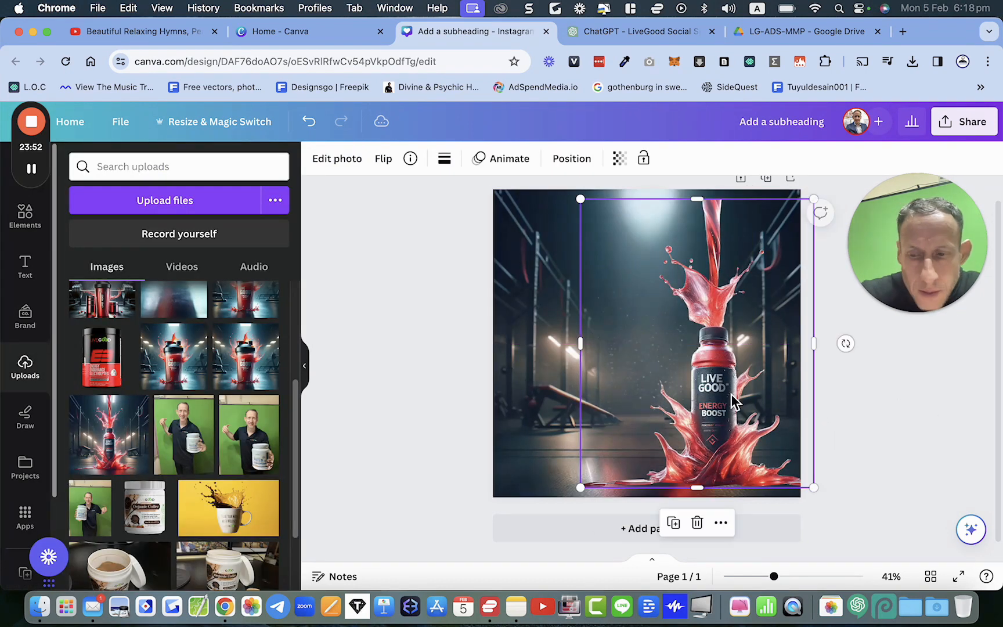
key(super+z)
Step: Add the LiveGood electrolyte jar image from uploads and send it back behind the grabbed bottle
click(102, 357)
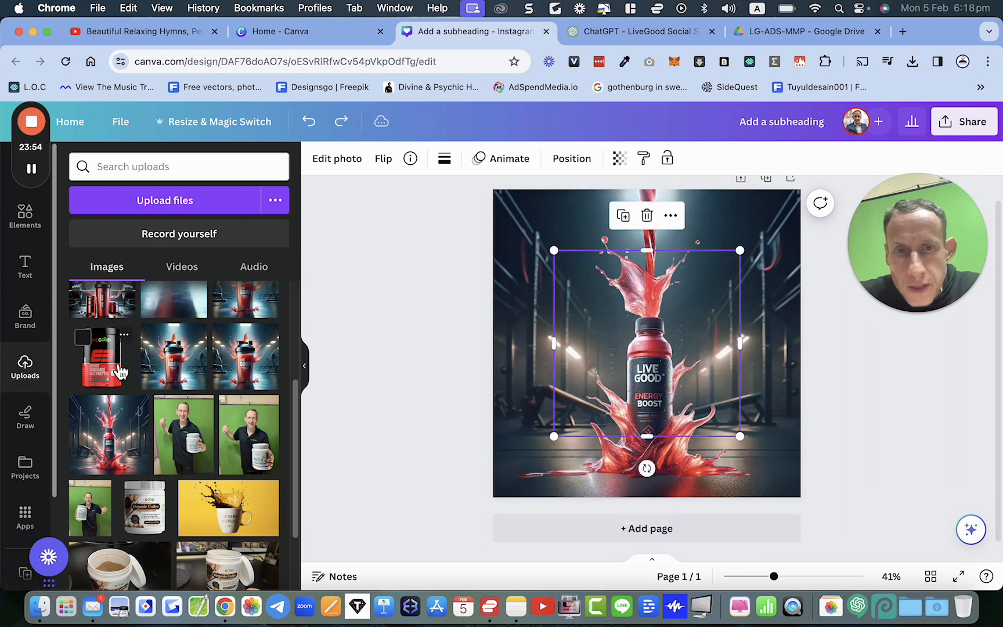
right_click(621, 346)
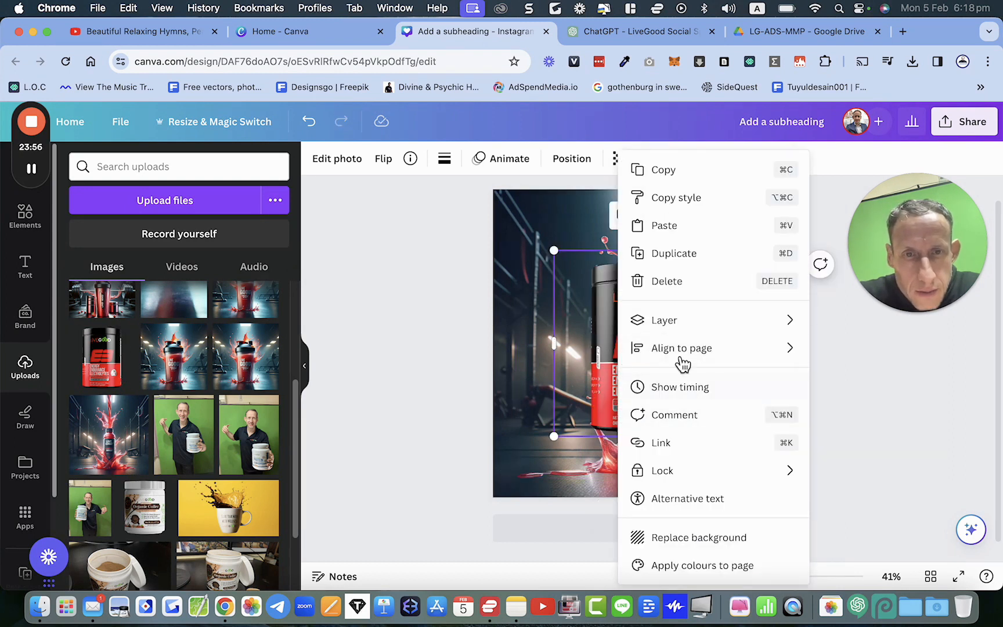
mouse_move(679, 325)
click(858, 376)
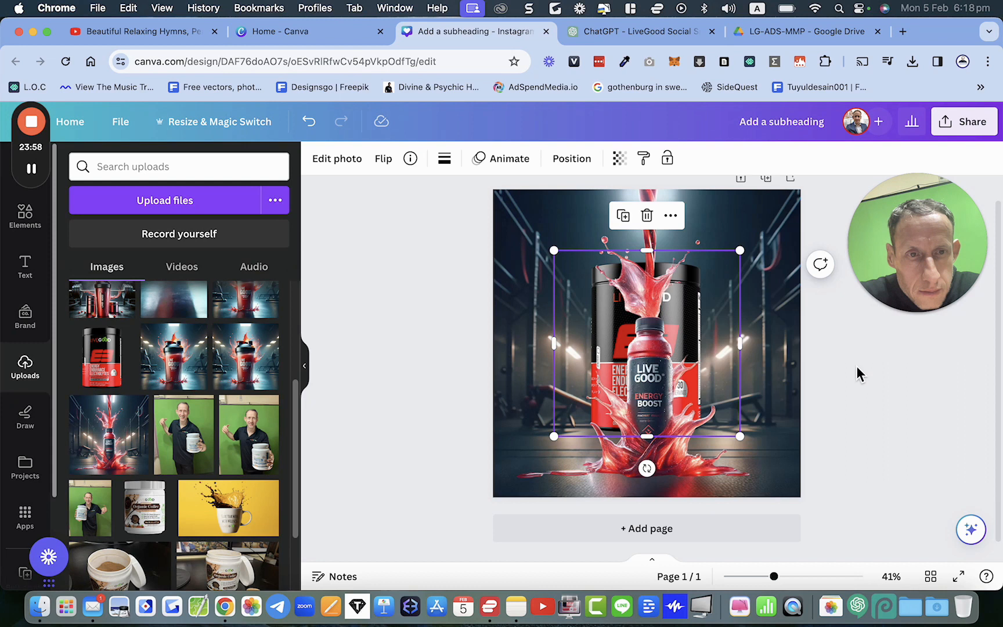
Step: Rearrange the grabbed bottle and the electrolyte jar so the jar stands left of the bottle
drag(604, 312, 554, 344)
drag(508, 288, 510, 290)
drag(596, 352, 587, 349)
click(451, 372)
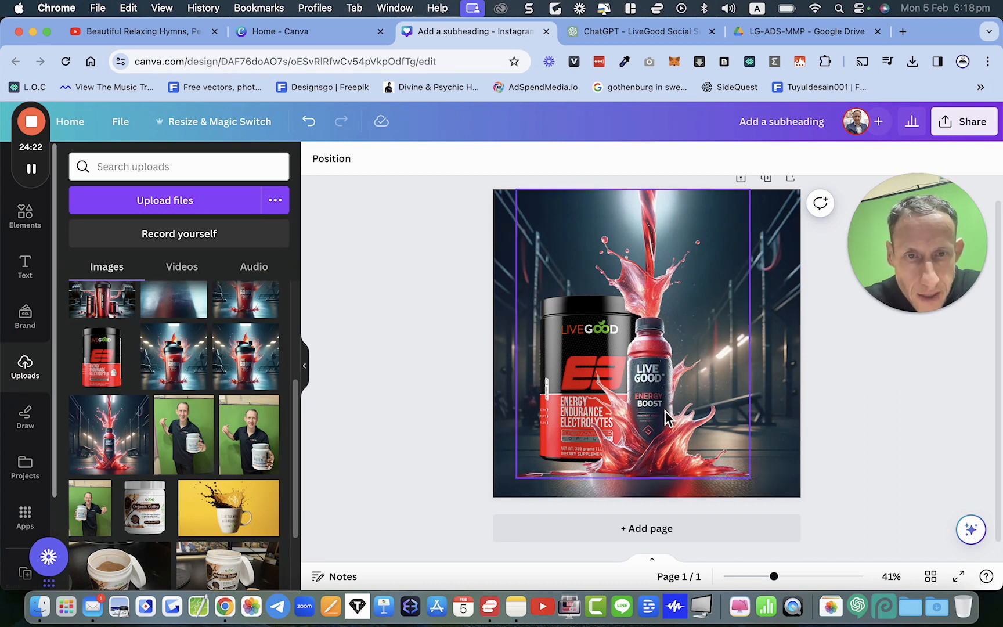
Step: Use Magic Eraser on the grabbed bottle to erase the small print beneath ENERGY BOOST on its label
click(646, 404)
click(334, 163)
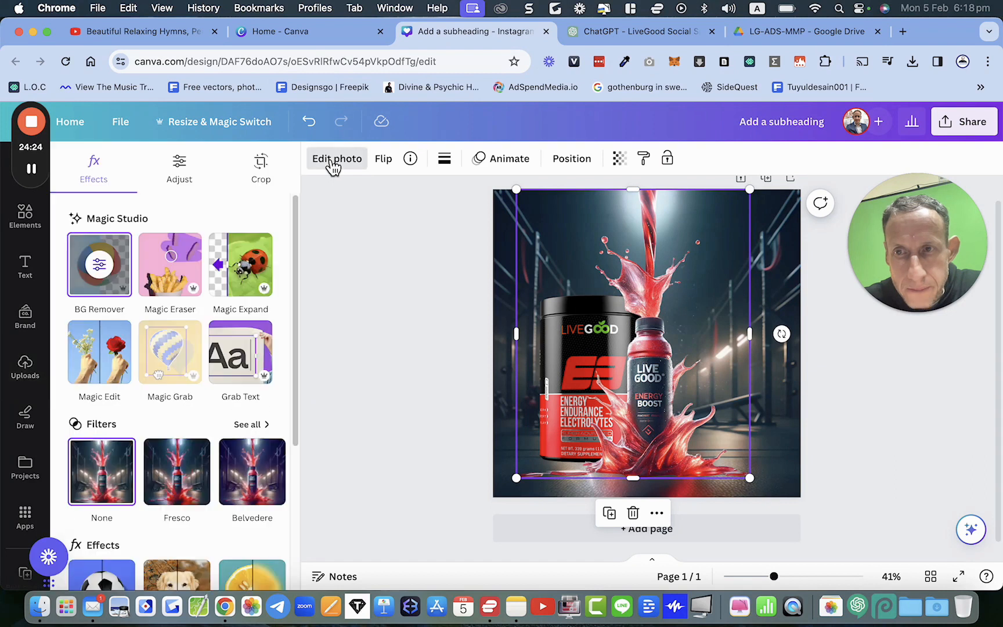
click(175, 271)
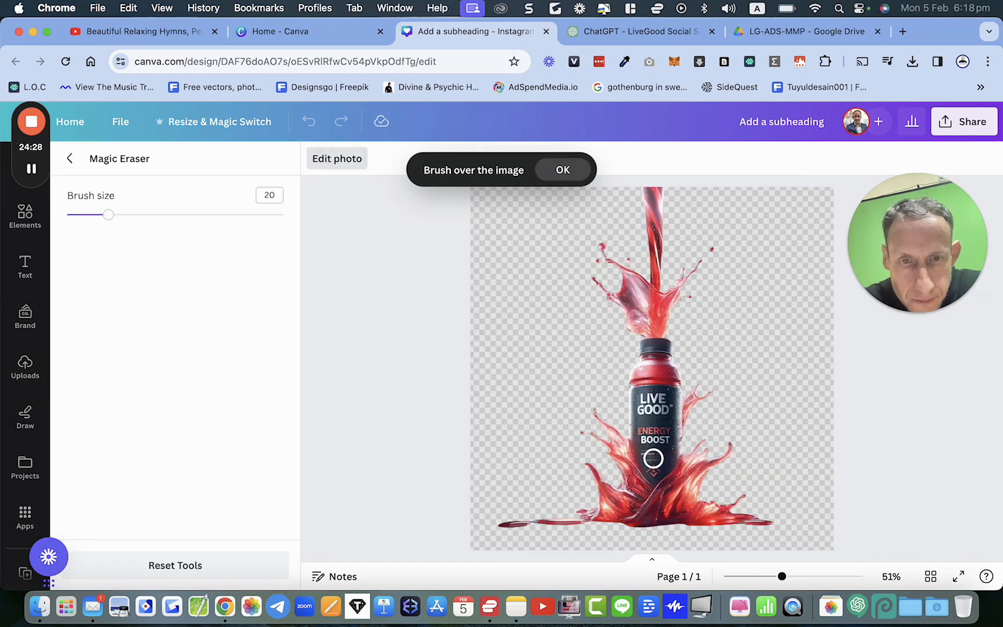
scroll(653, 459, up, 10)
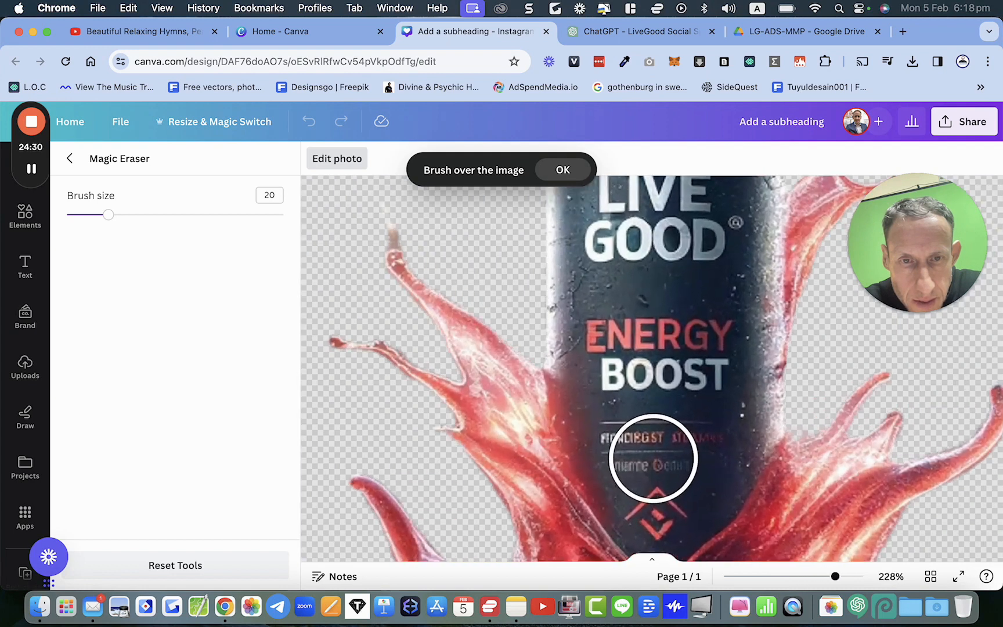
scroll(654, 459, up, 2)
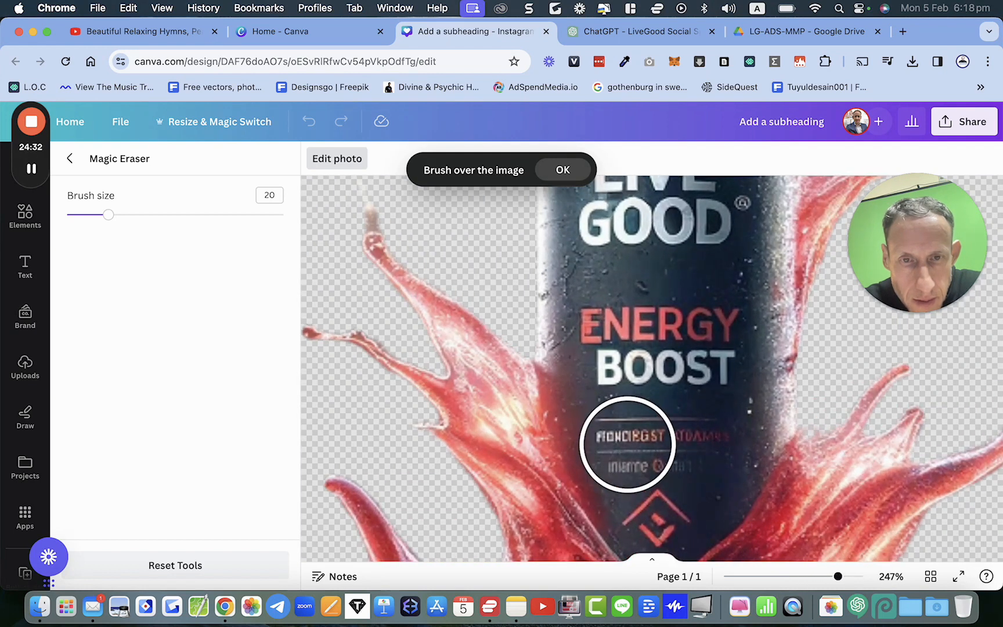
drag(628, 445, 697, 456)
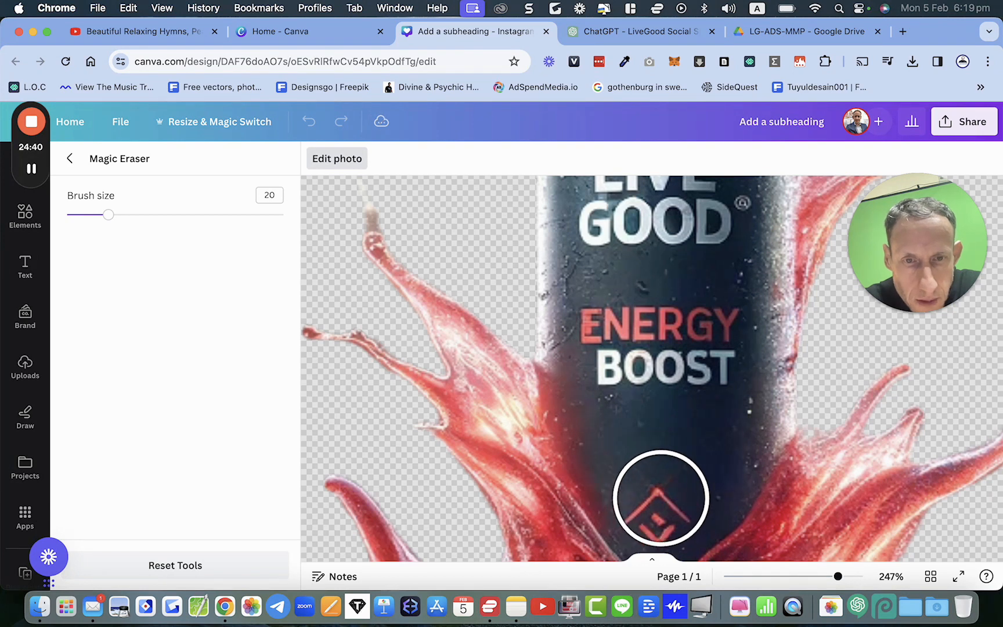
click(660, 498)
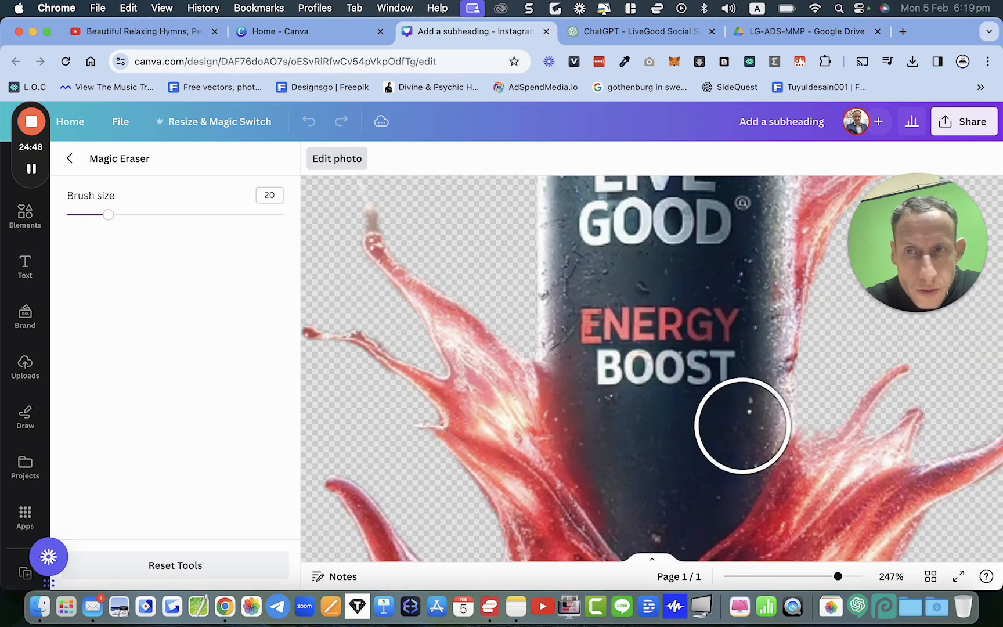
click(70, 158)
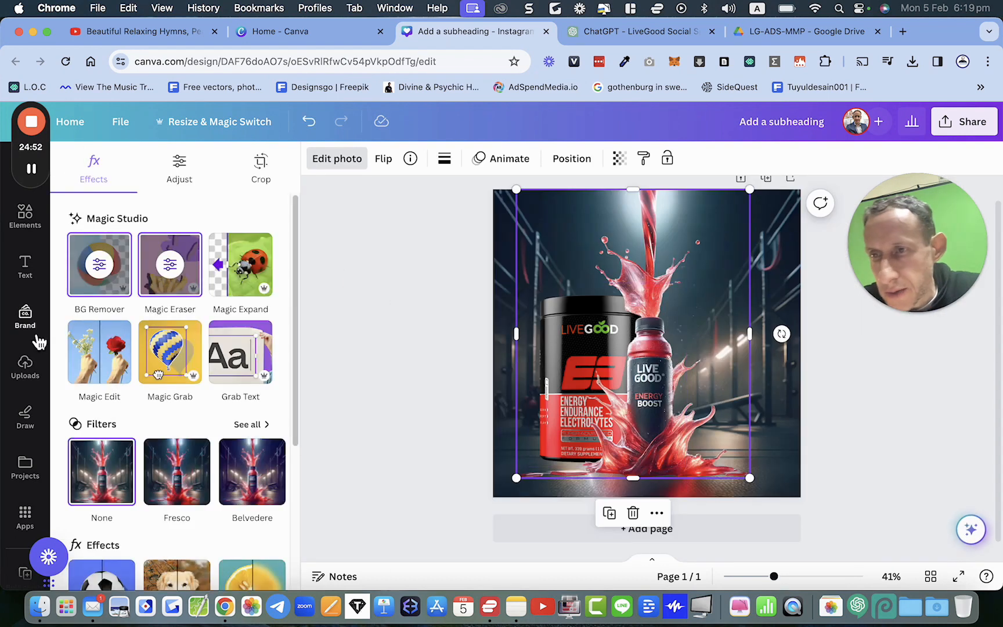
Step: Search uploads for logo, add the LIVEGOOD logo to the design and shrink it to a small size
click(35, 375)
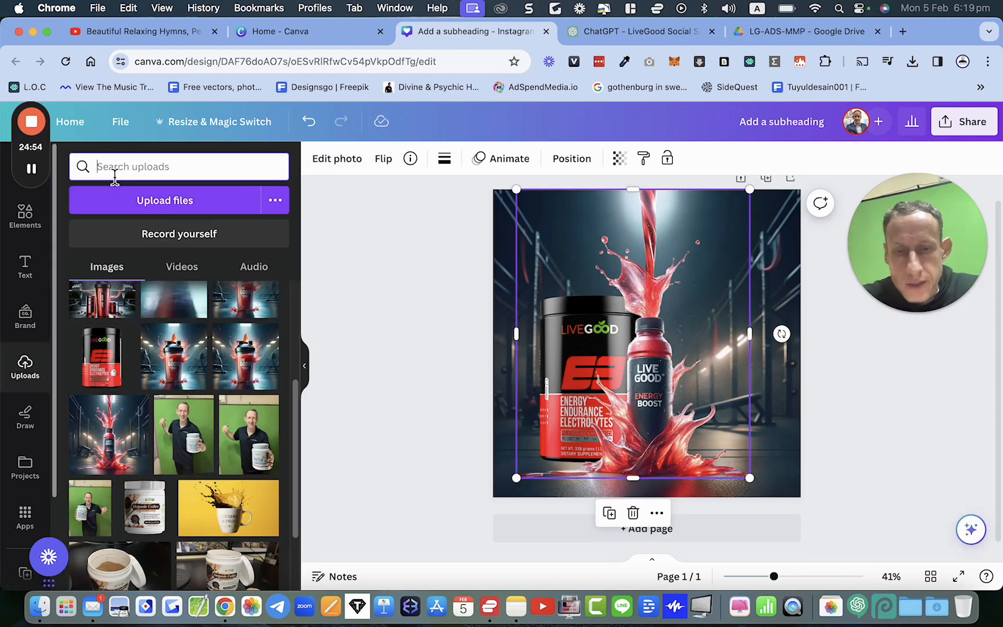
text(logo)
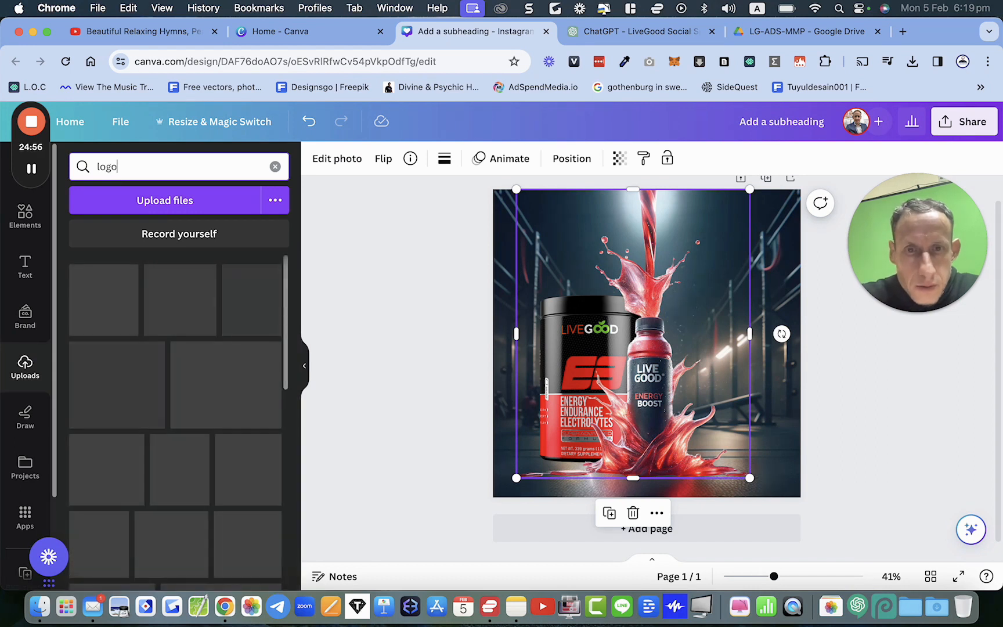
scroll(152, 341, down, 10)
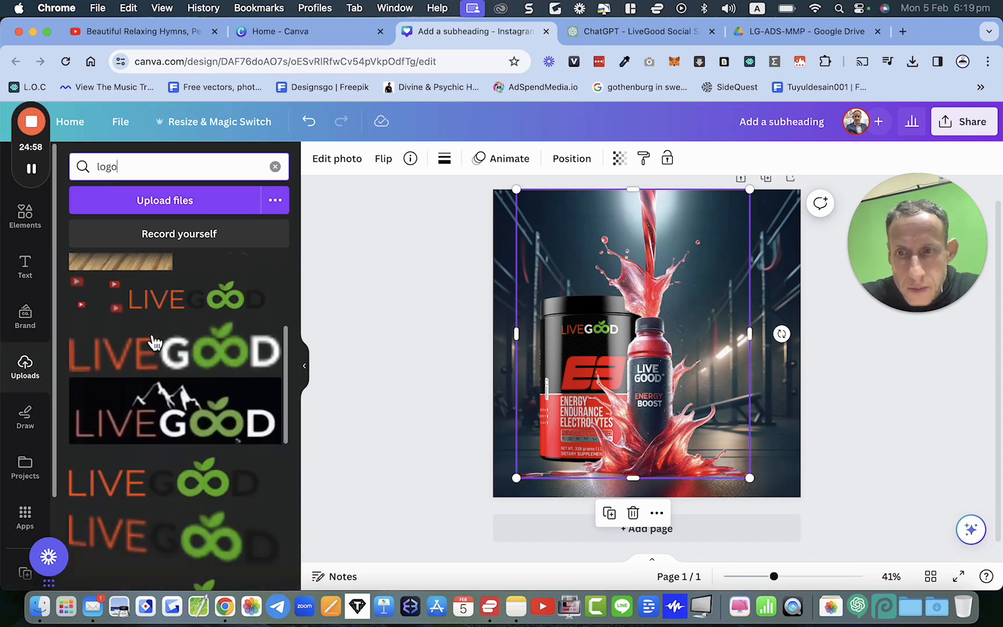
click(154, 343)
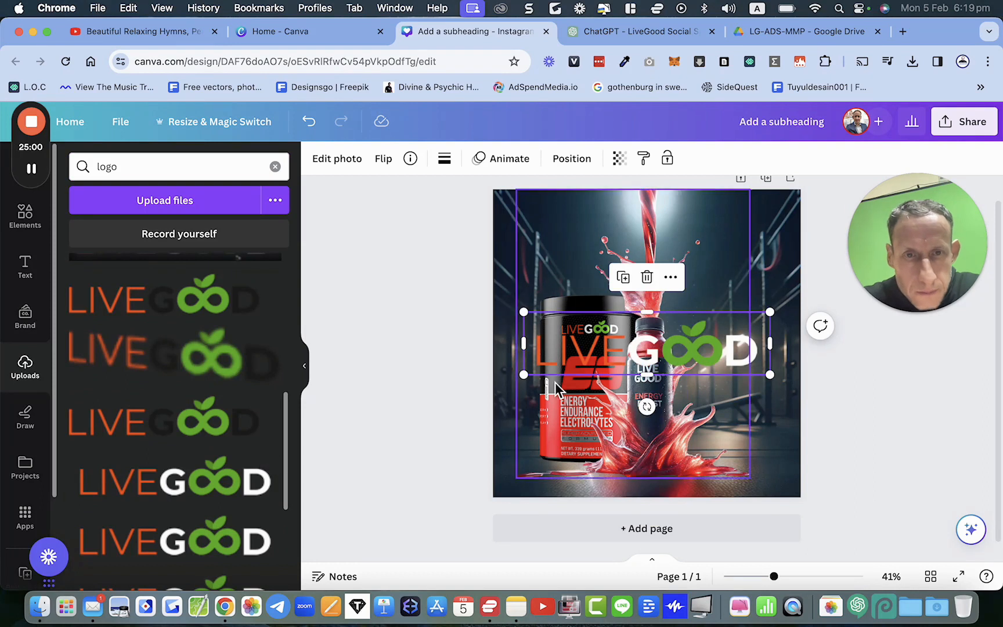
drag(530, 321, 736, 366)
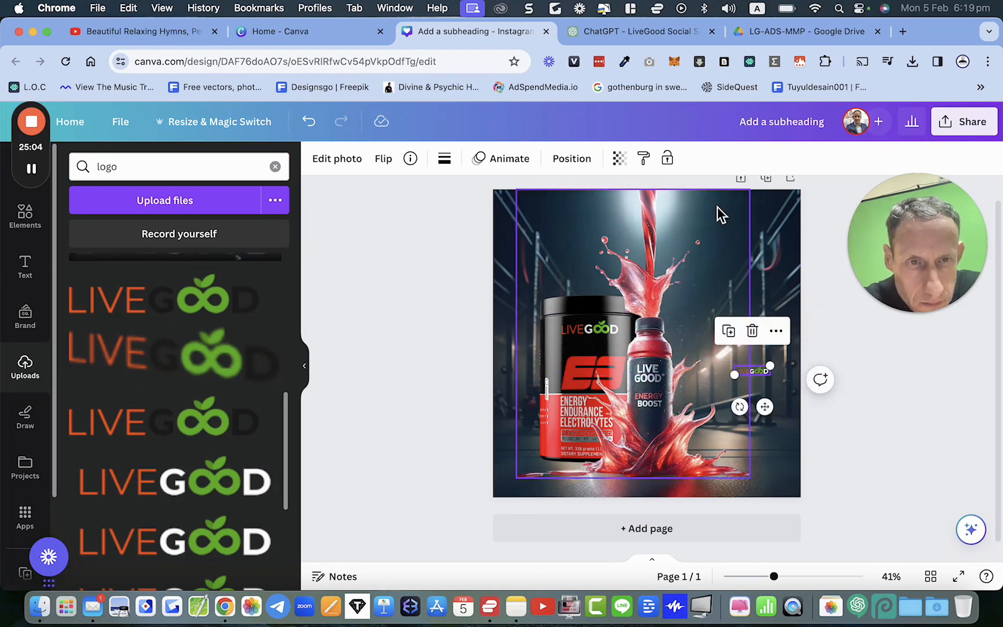
Step: Place the small LIVEGOOD logo on the bottle's label just beneath ENERGY BOOST
scroll(732, 336, up, 5)
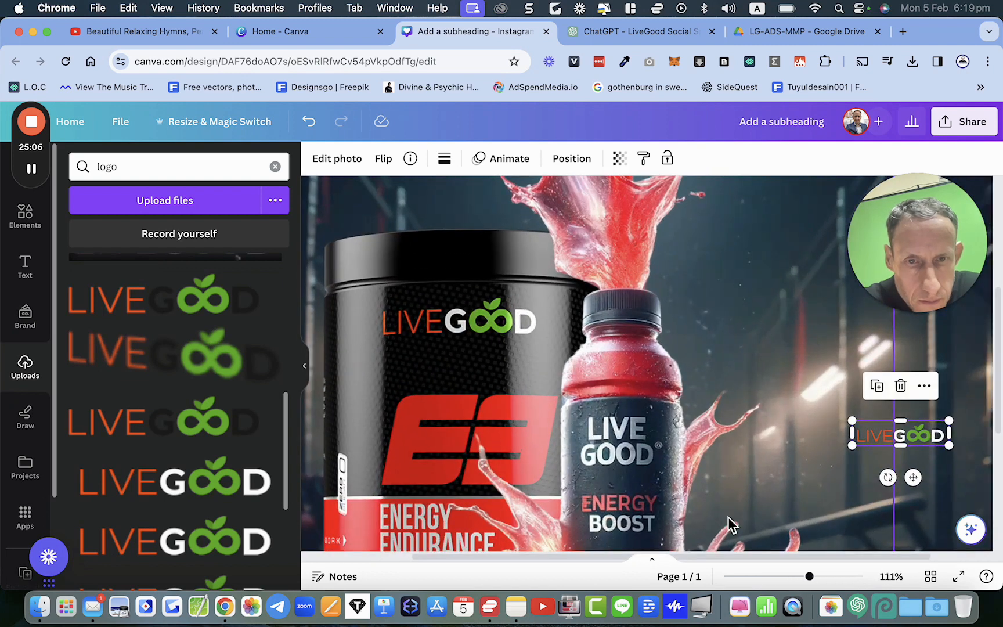
scroll(749, 505, down, 5)
scroll(810, 459, right, 2)
scroll(810, 459, right, 1)
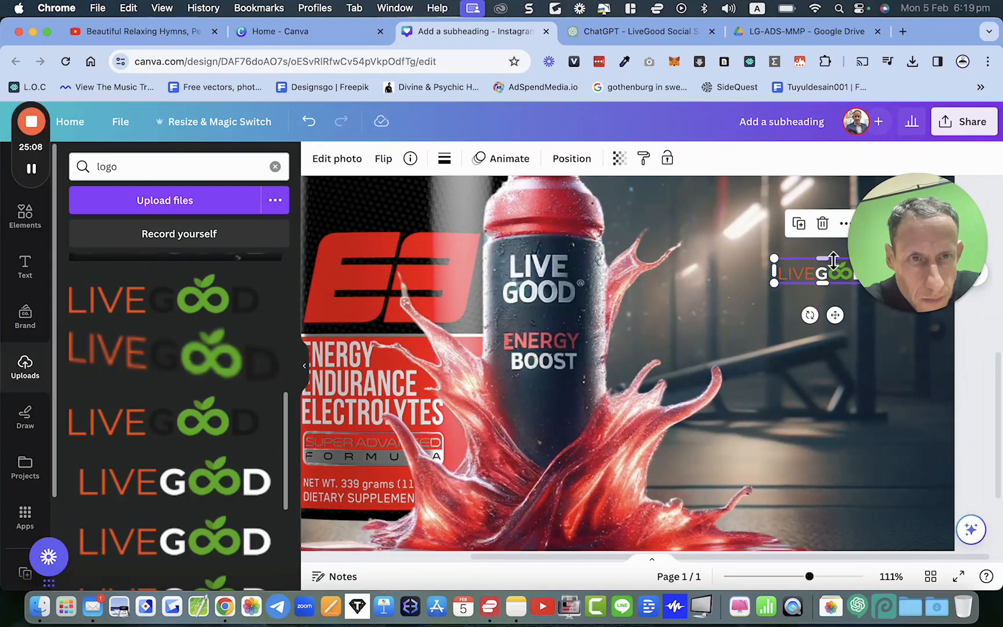
drag(826, 275, 527, 389)
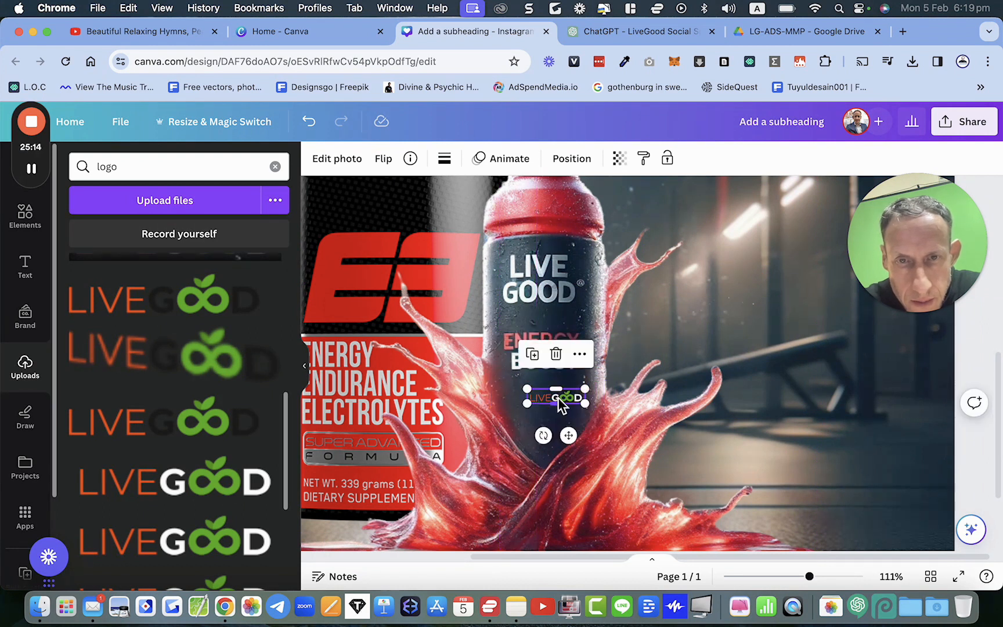
drag(573, 438, 558, 429)
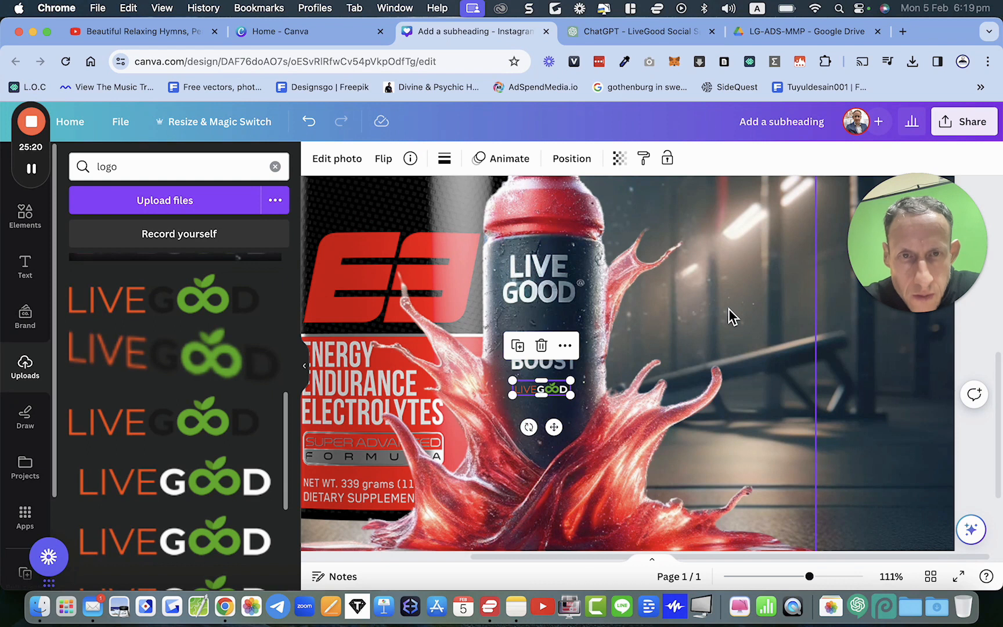
click(730, 309)
scroll(730, 309, down, 5)
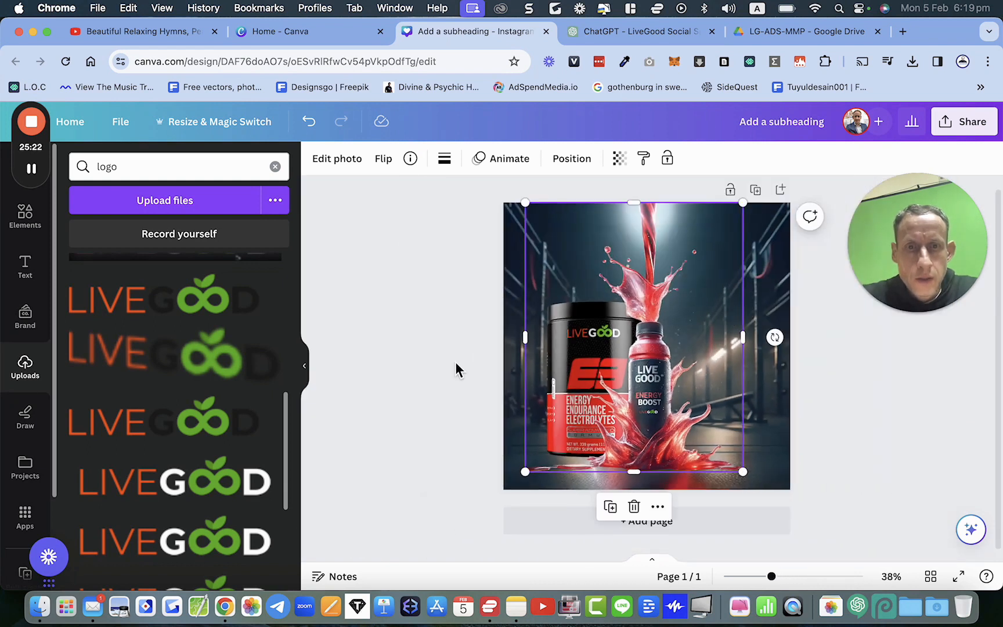
click(436, 371)
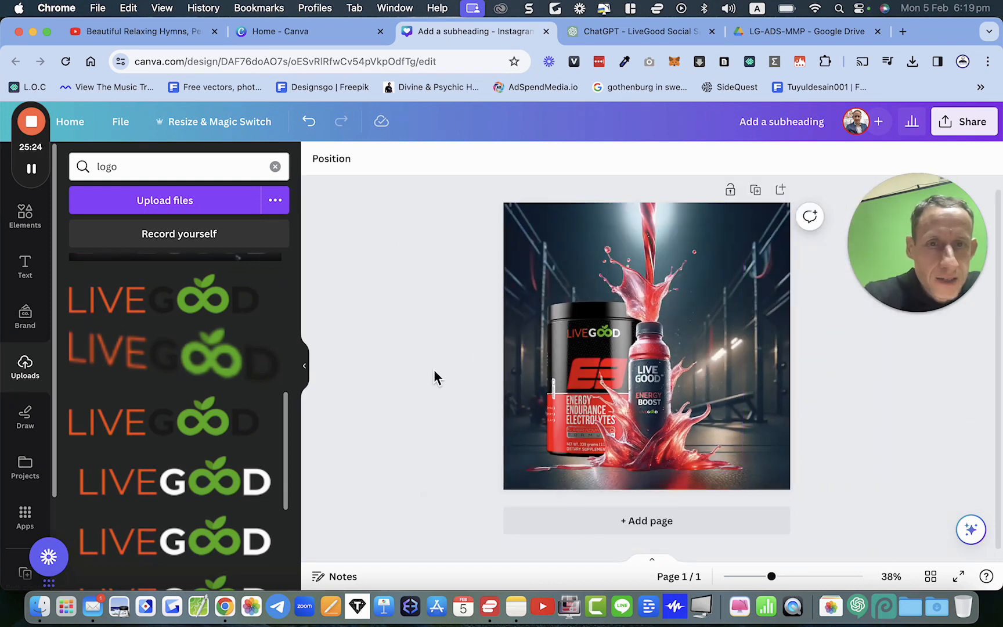
scroll(434, 372, up, 1)
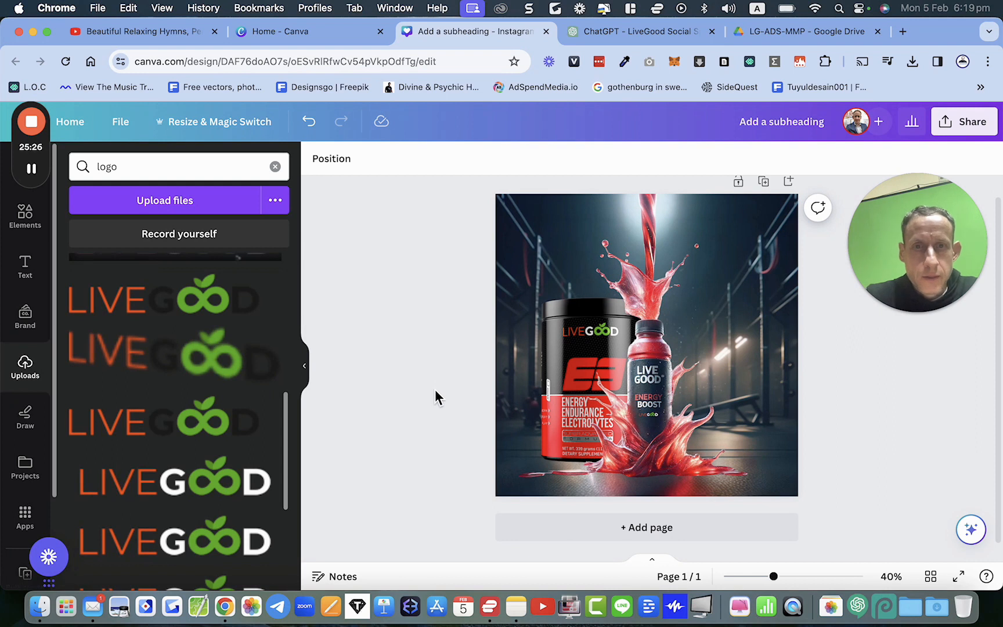
scroll(435, 390, down, 2)
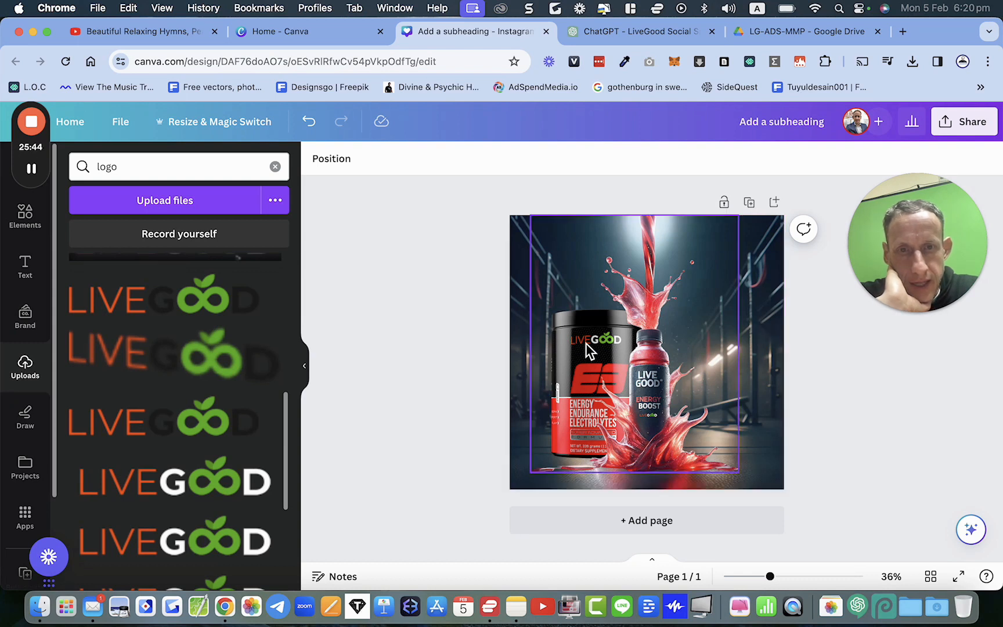
click(575, 385)
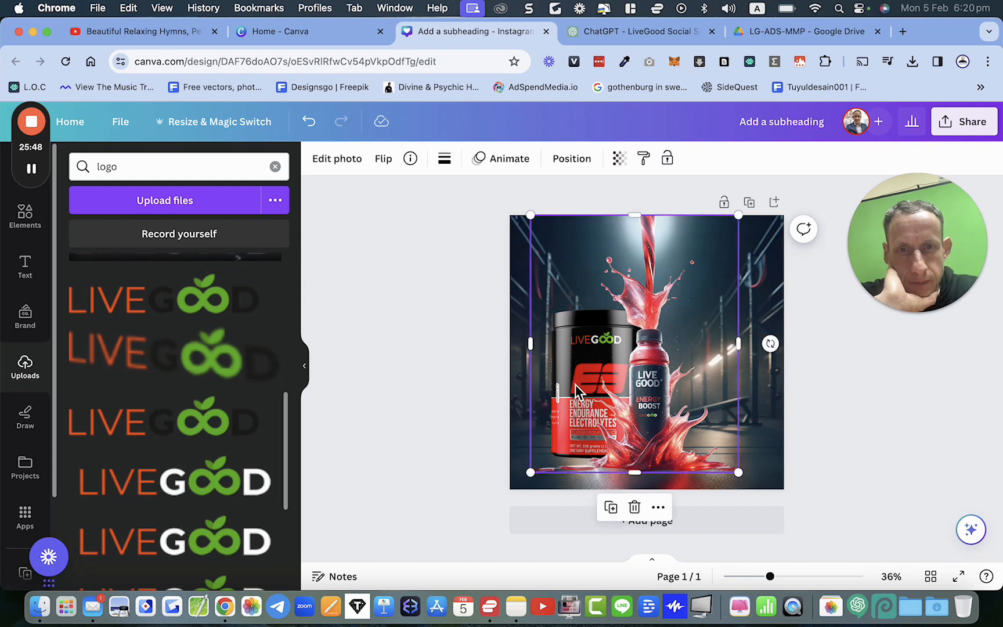
click(352, 164)
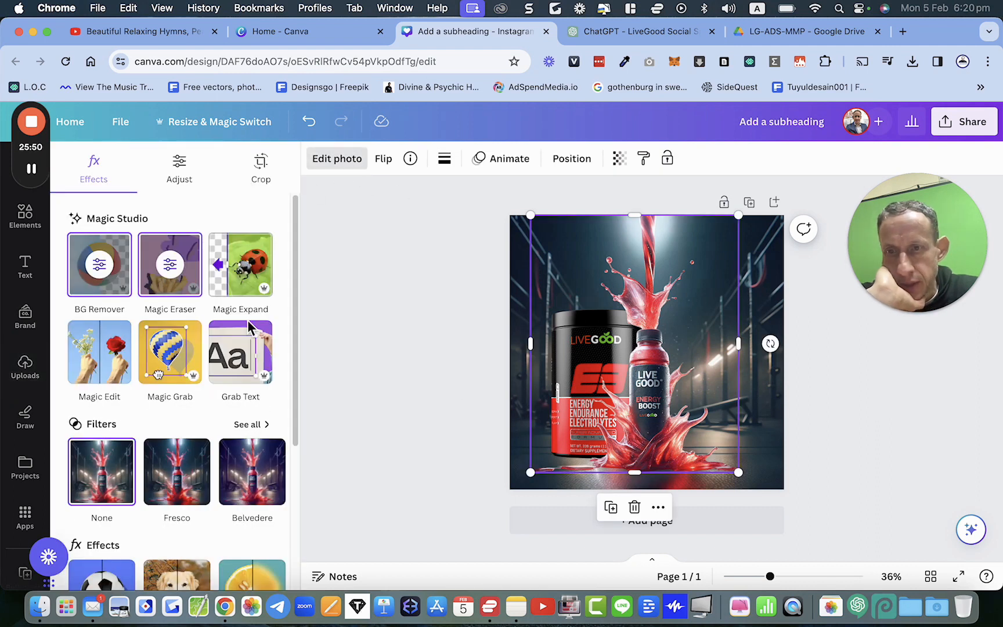
scroll(248, 322, down, 2)
scroll(247, 320, up, 2)
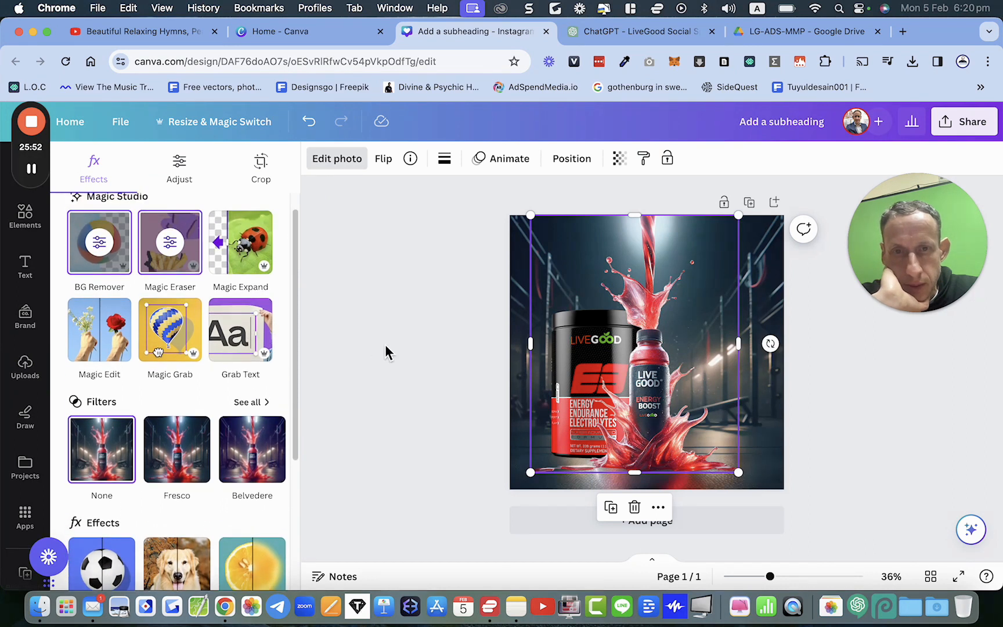
click(625, 358)
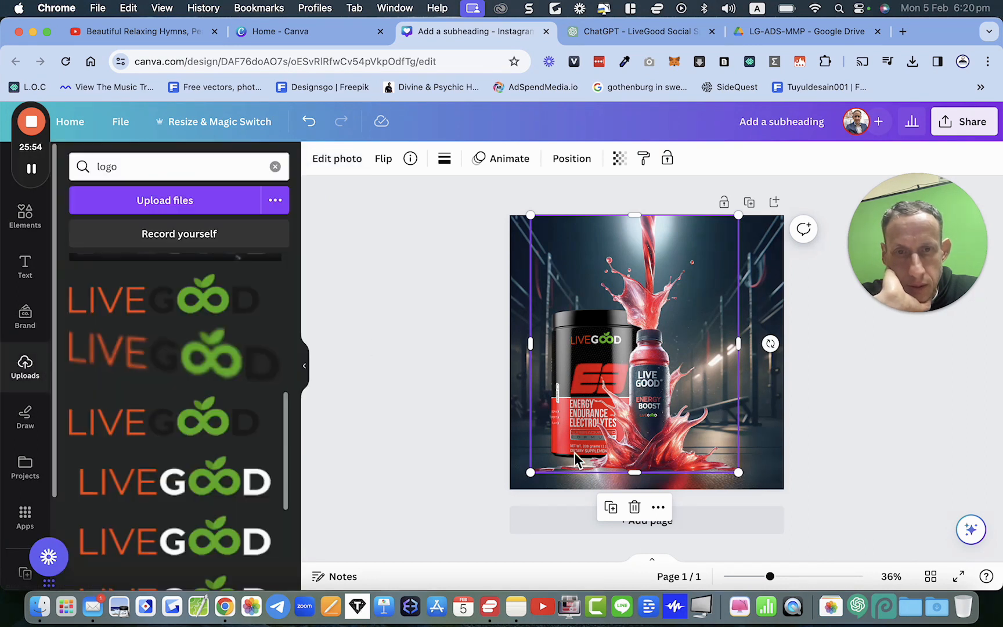
Step: Select the electrolyte jar from the layers list and apply a Glow shadow effect to it
right_click(572, 341)
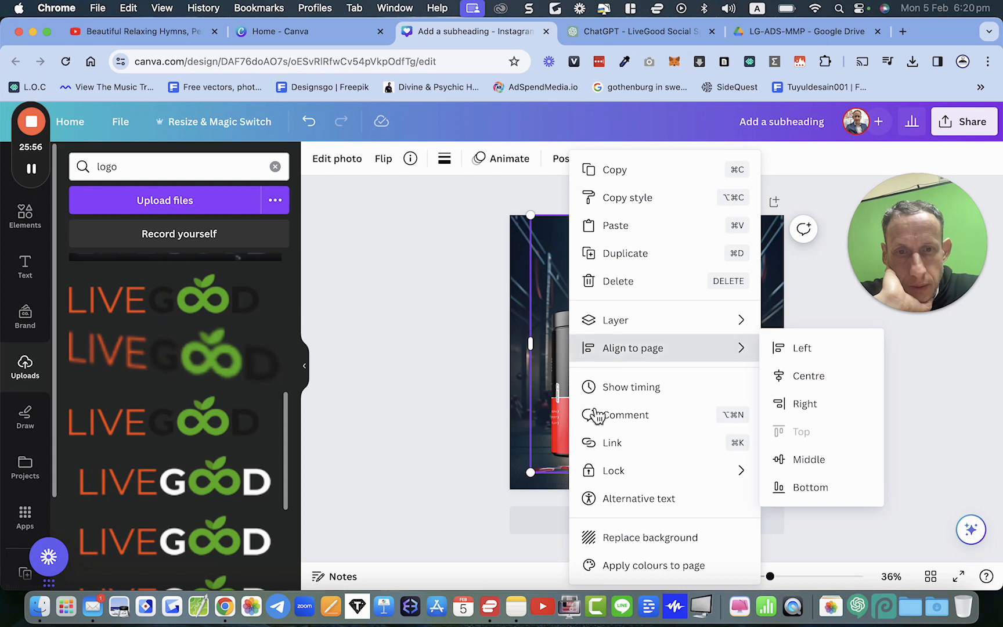
mouse_move(638, 325)
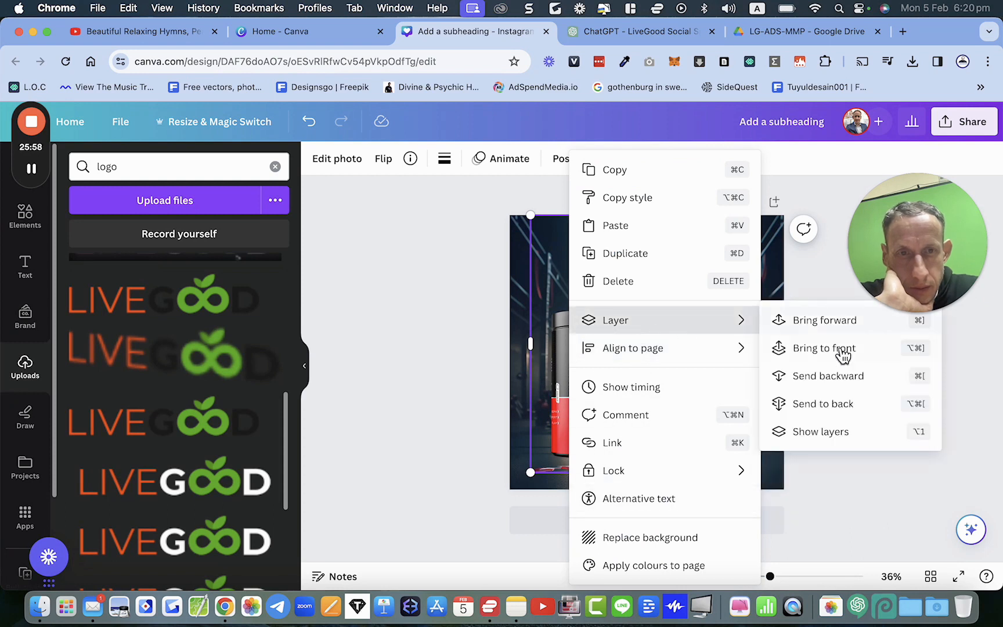
click(835, 430)
click(179, 347)
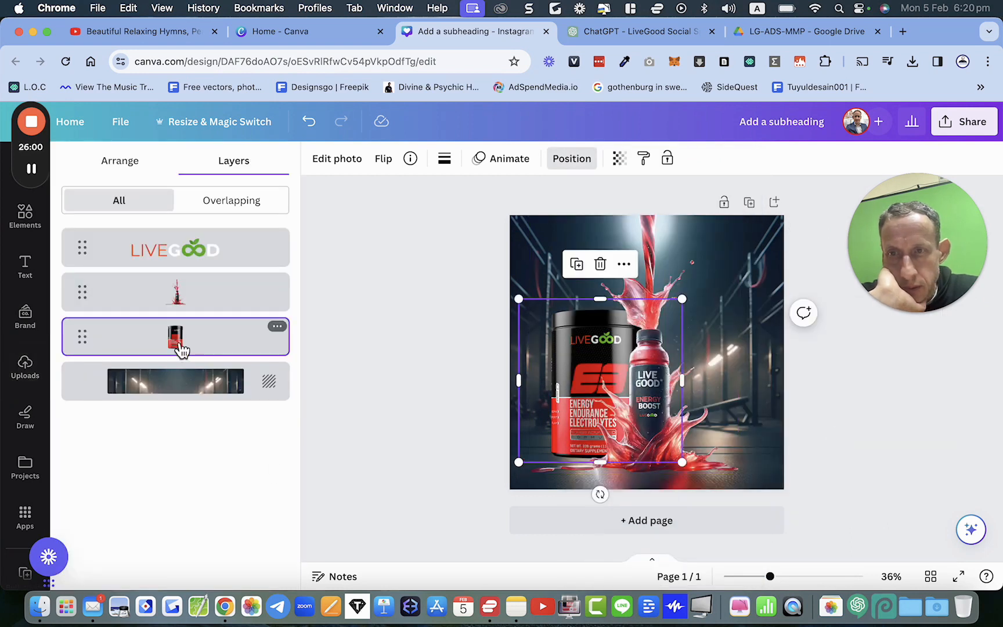
click(353, 167)
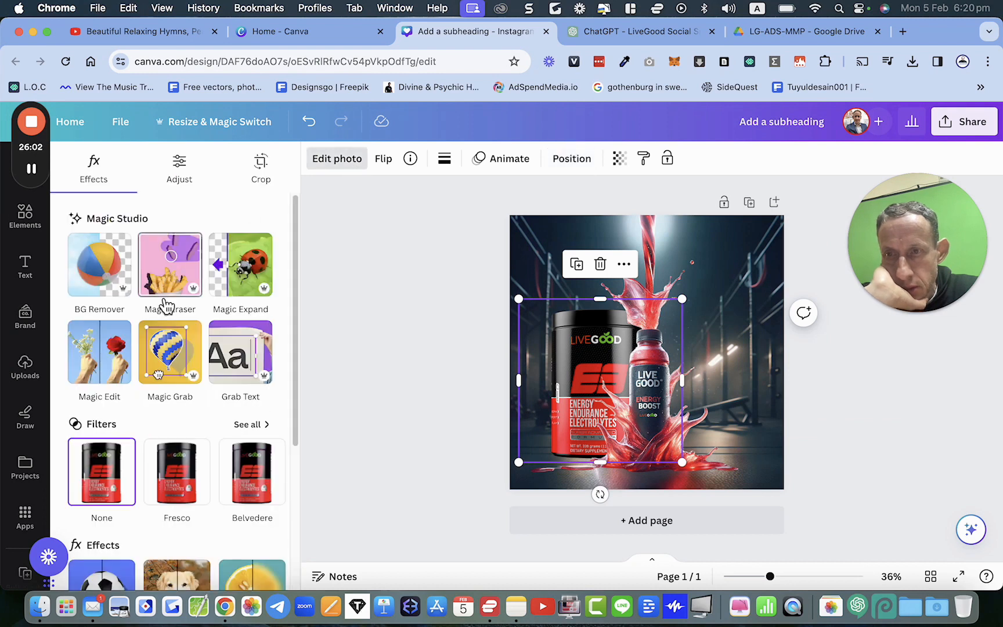
scroll(170, 355, down, 5)
scroll(170, 356, down, 2)
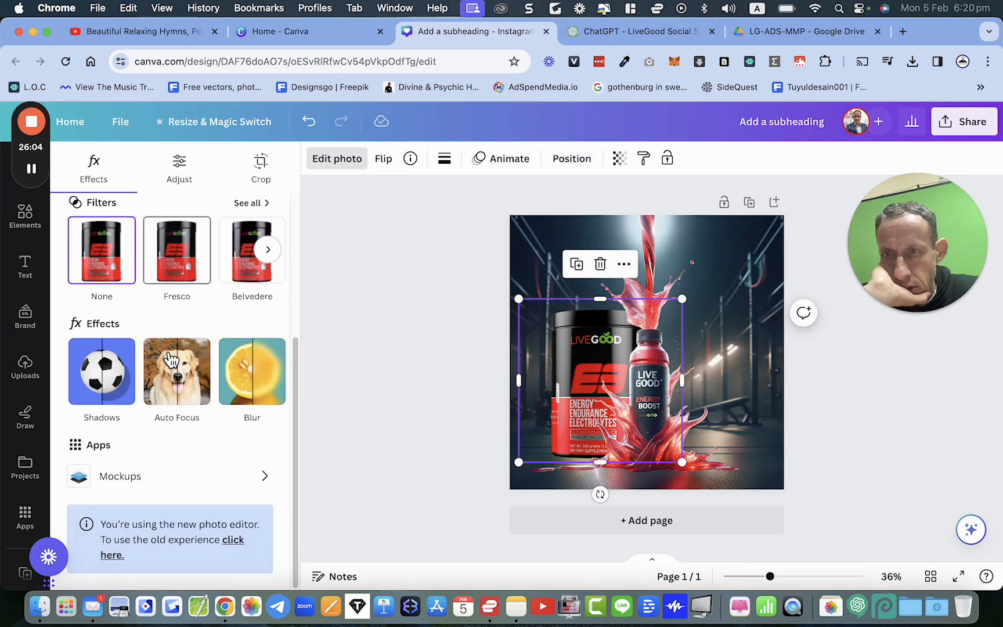
click(105, 372)
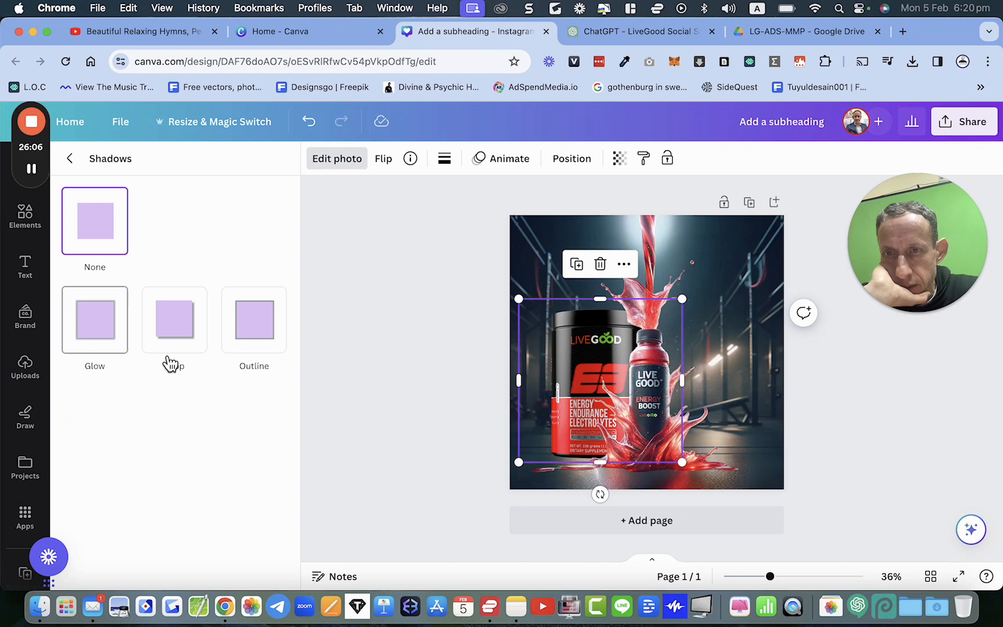
click(116, 333)
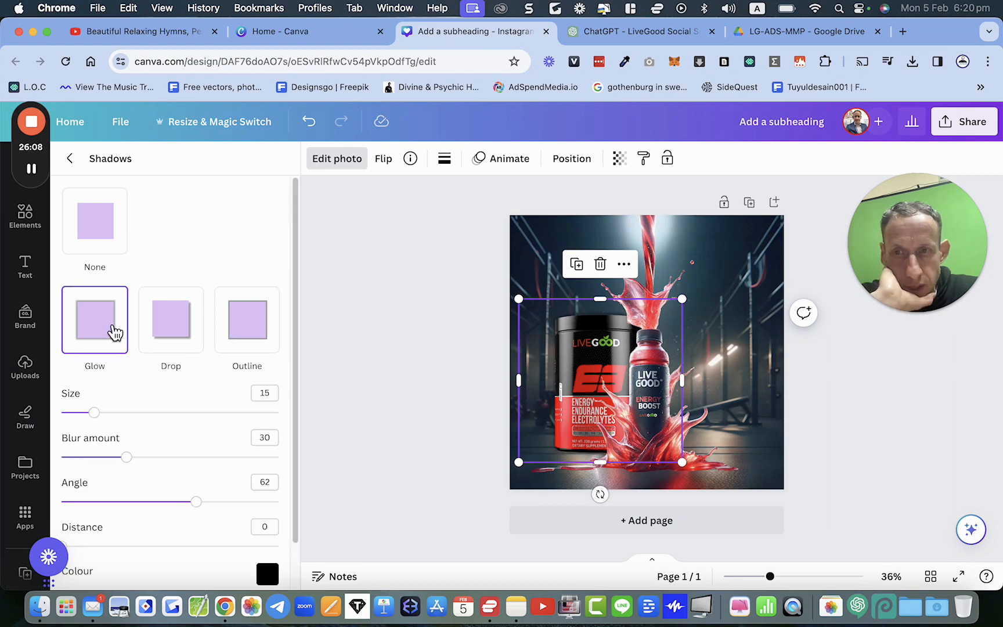
Step: Set the jar's glow colour to white, blur amount to 100, size to 69 and angle to 100
click(270, 579)
drag(330, 501, 263, 418)
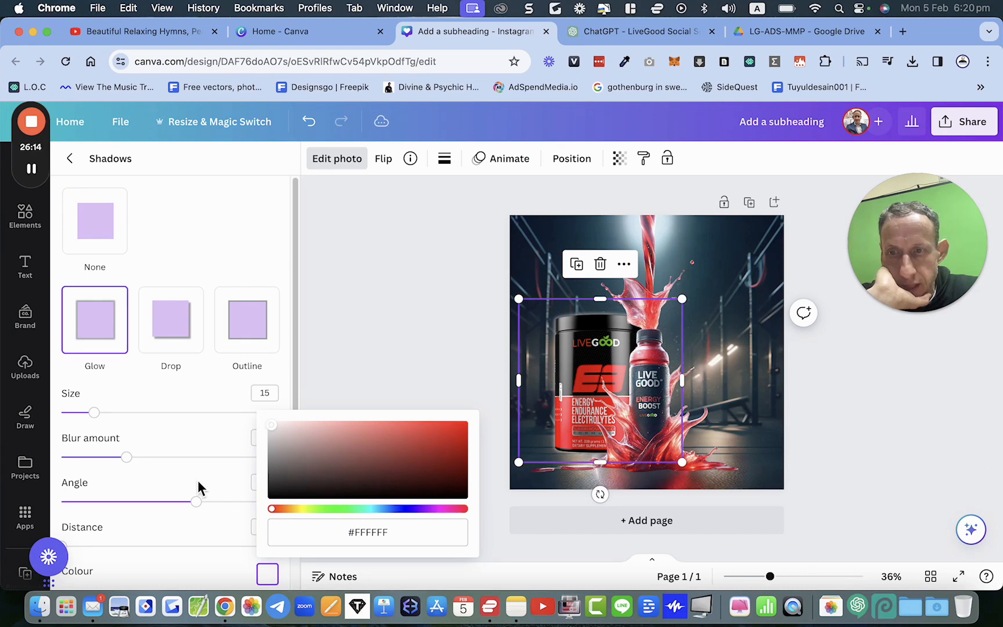
click(178, 534)
drag(138, 464, 326, 492)
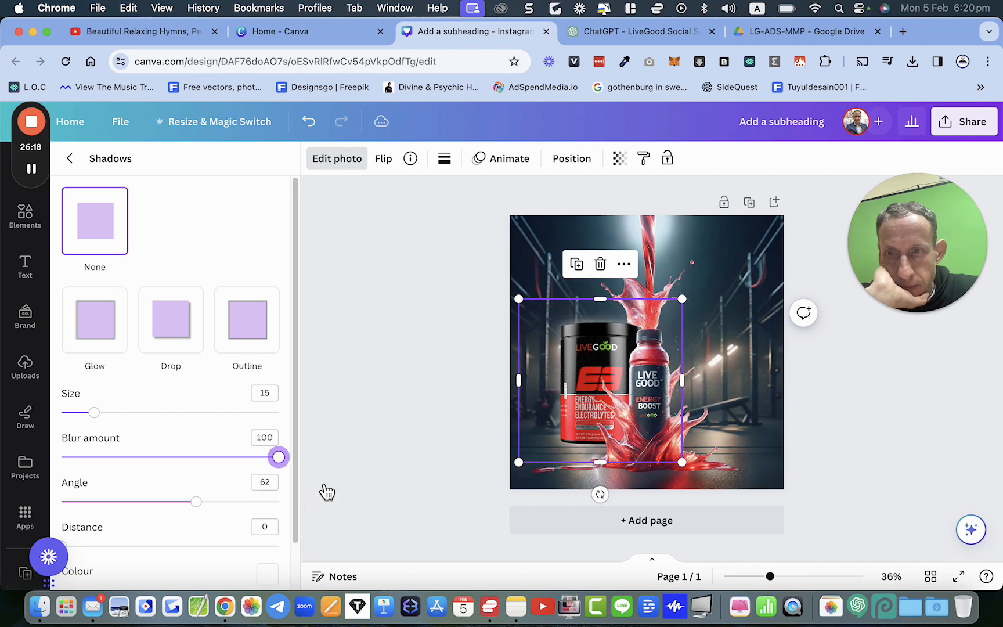
drag(94, 412, 212, 444)
drag(204, 503, 309, 508)
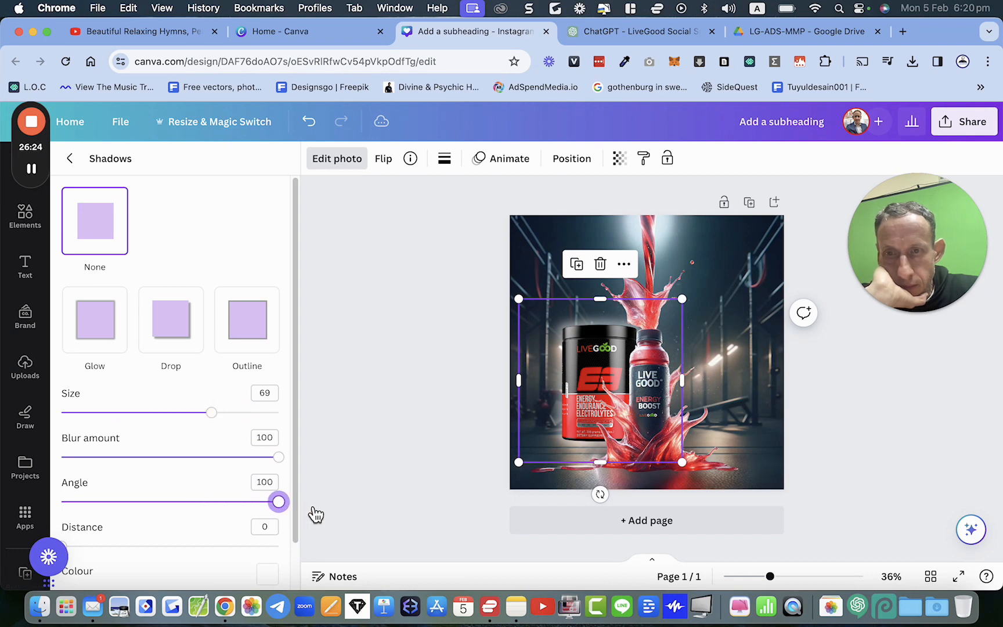
Step: Set the jar glow's distance to 34 and intensity to 74
scroll(249, 511, down, 2)
drag(68, 501, 141, 507)
drag(180, 580, 223, 575)
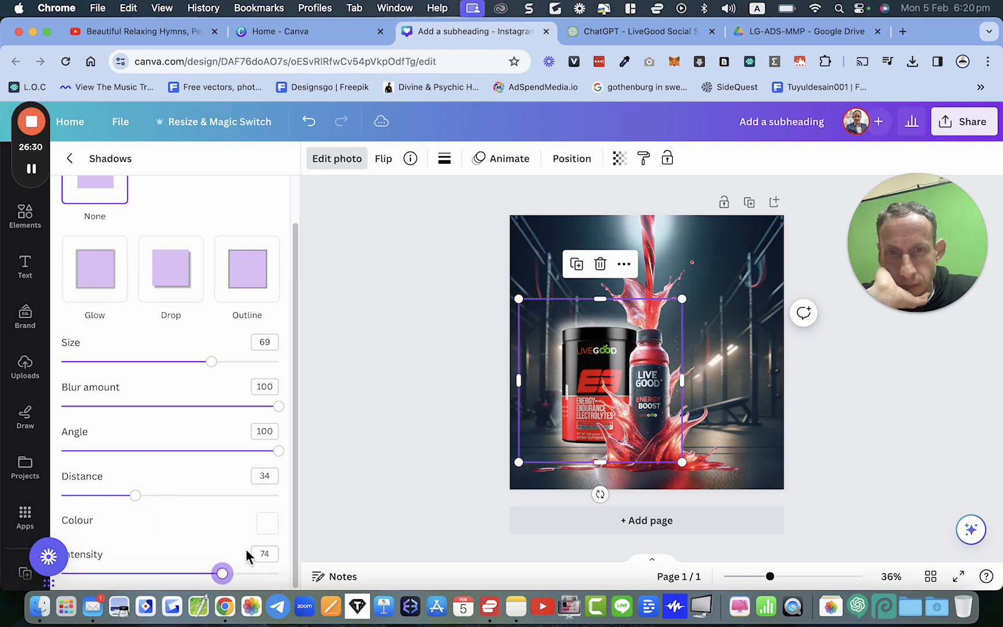
Step: Enlarge the electrolyte jar slightly and shift it a little down and right beside the bottle
drag(523, 303, 492, 273)
drag(569, 355, 579, 372)
click(414, 366)
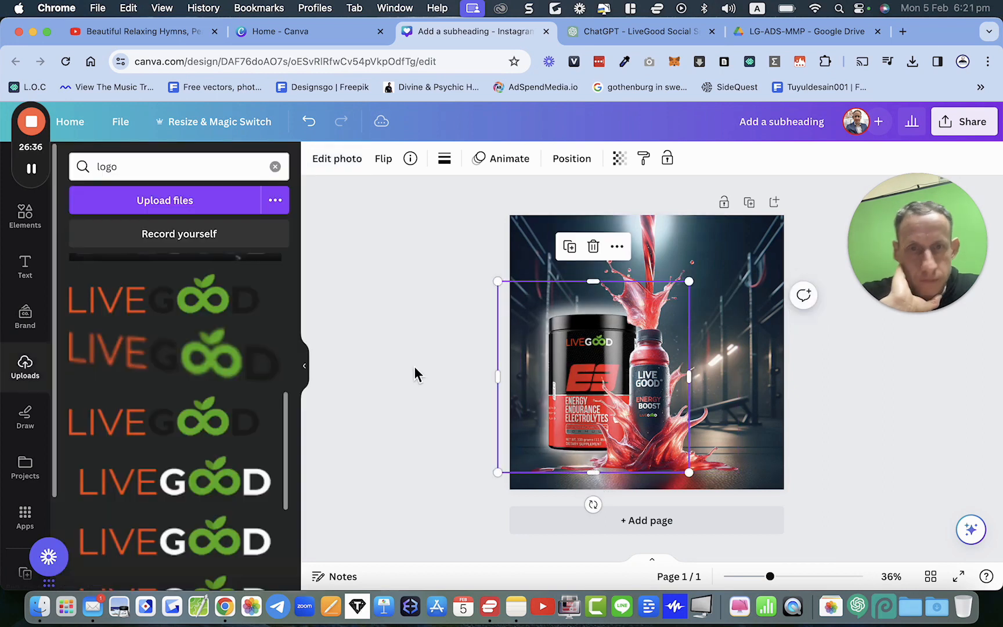
click(414, 366)
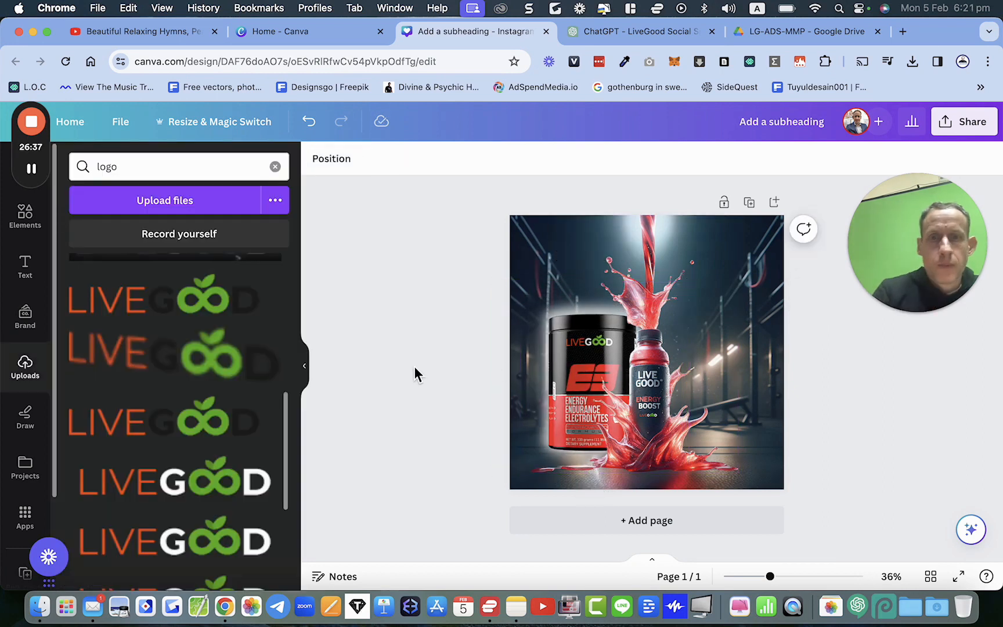
Step: Search element graphics for shadow, add a dark blurred shadow graphic and place it along the bottom beneath the products
click(45, 216)
triple_click(112, 172)
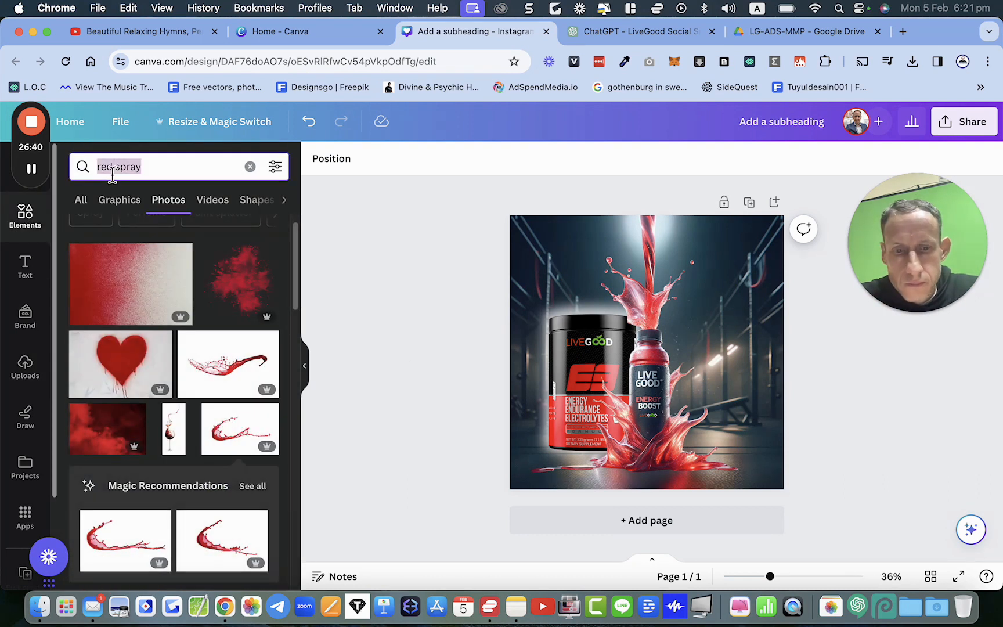
text(shadow)
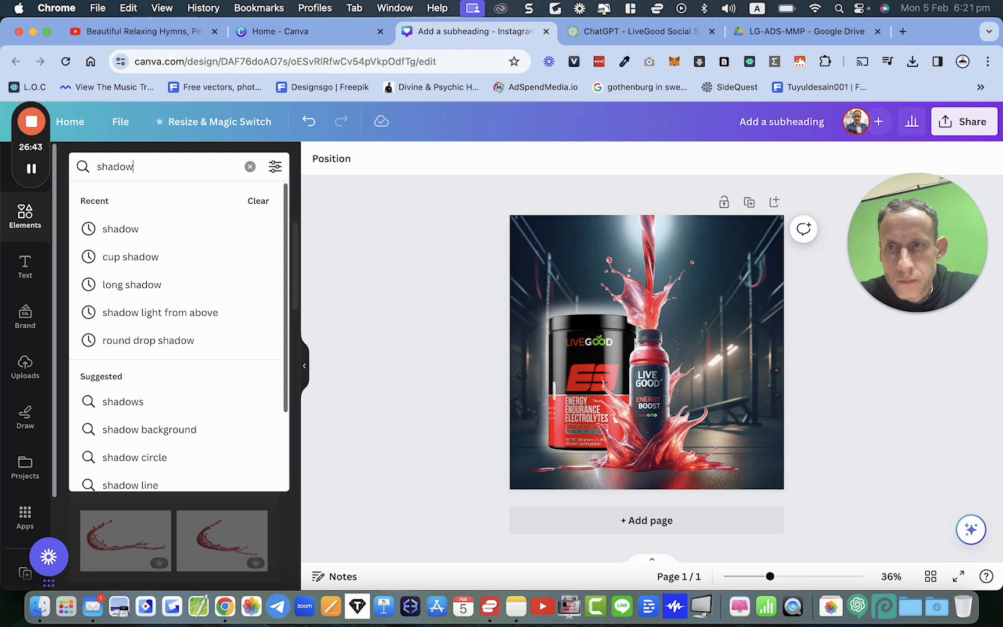
key(Return)
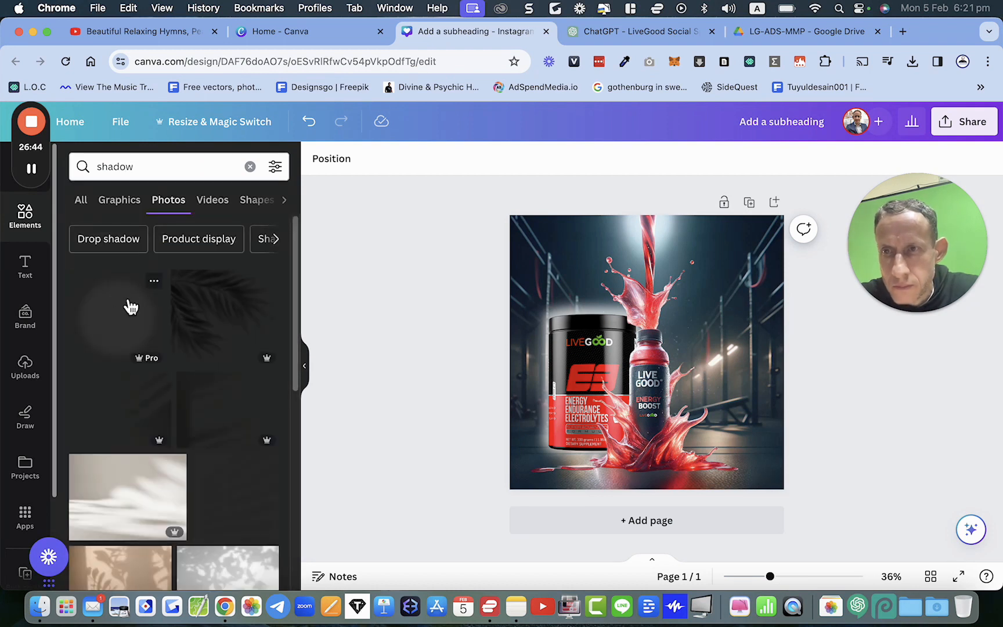
click(123, 202)
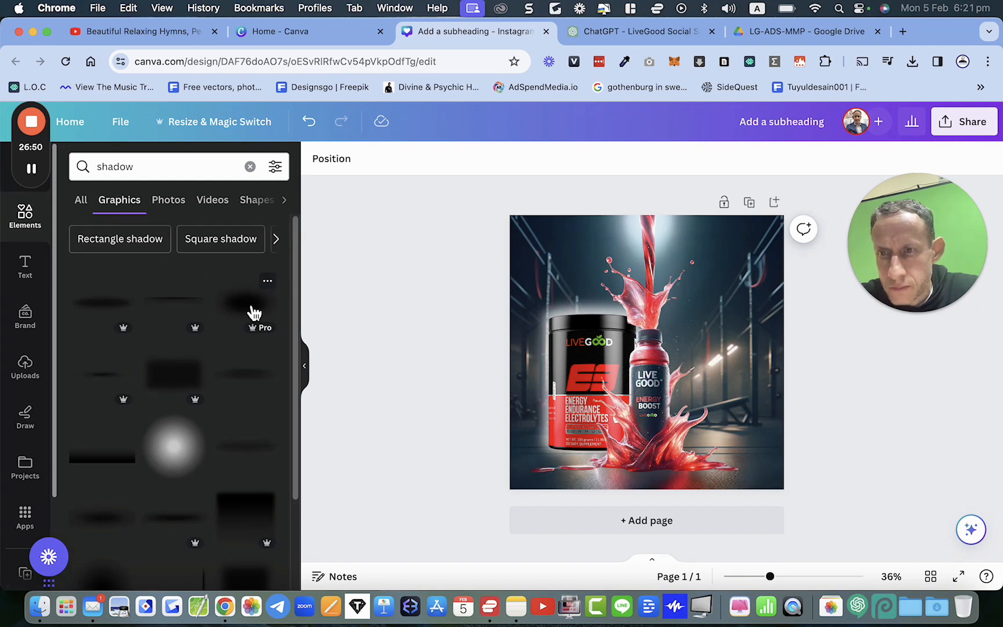
click(254, 314)
drag(691, 358, 645, 452)
drag(710, 522, 609, 459)
drag(550, 428, 585, 456)
Step: Send the shadow graphic to the back of the layer order
right_click(586, 460)
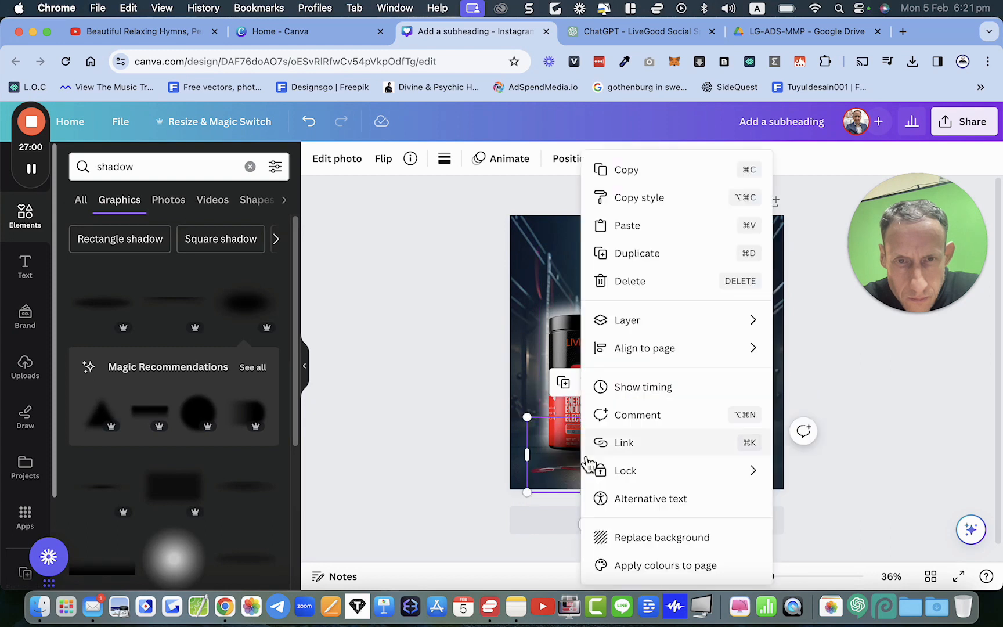
mouse_move(683, 328)
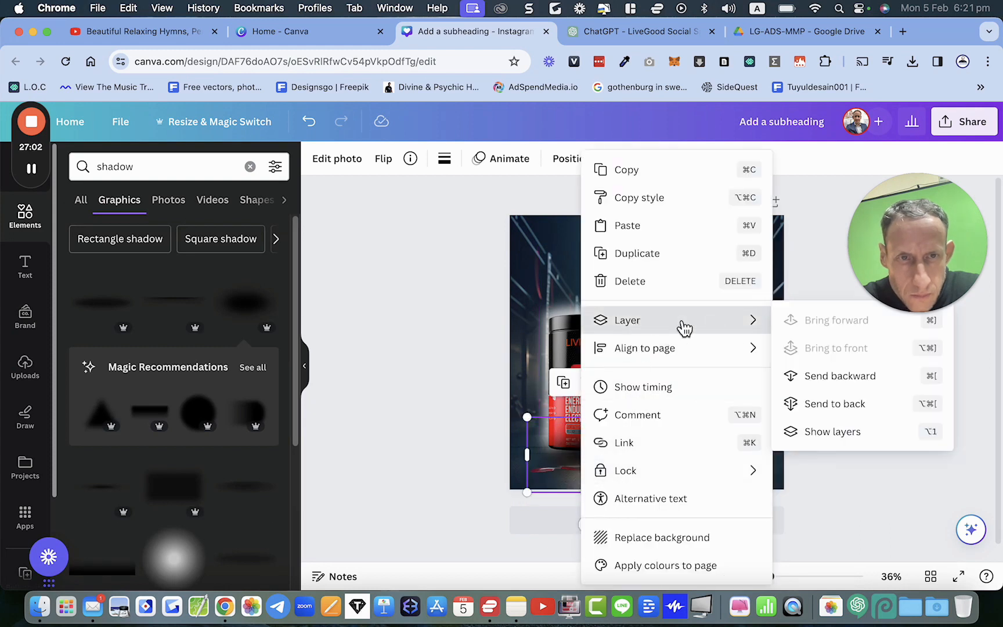
click(827, 404)
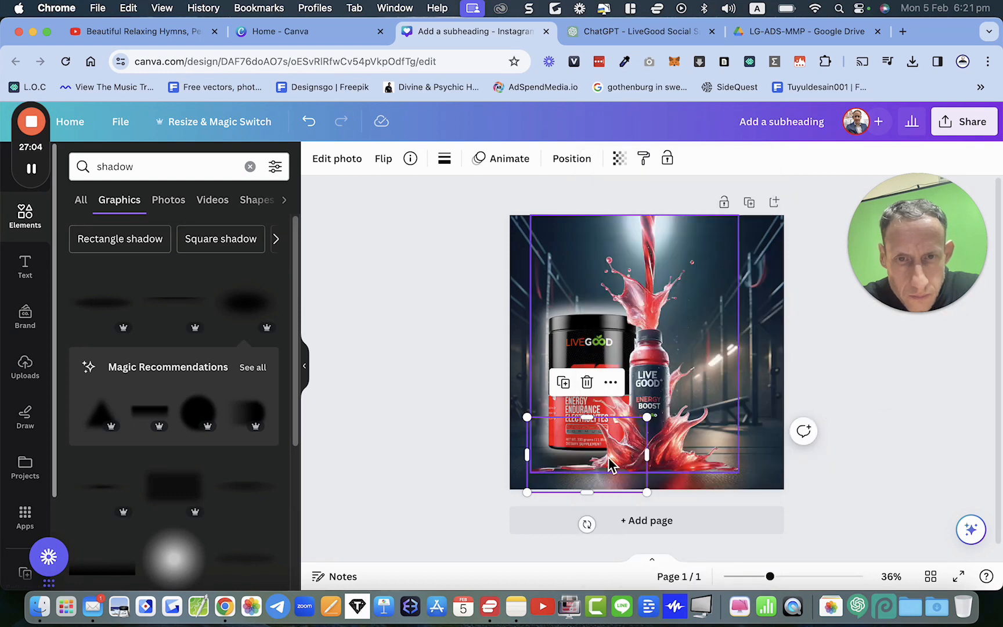
click(454, 436)
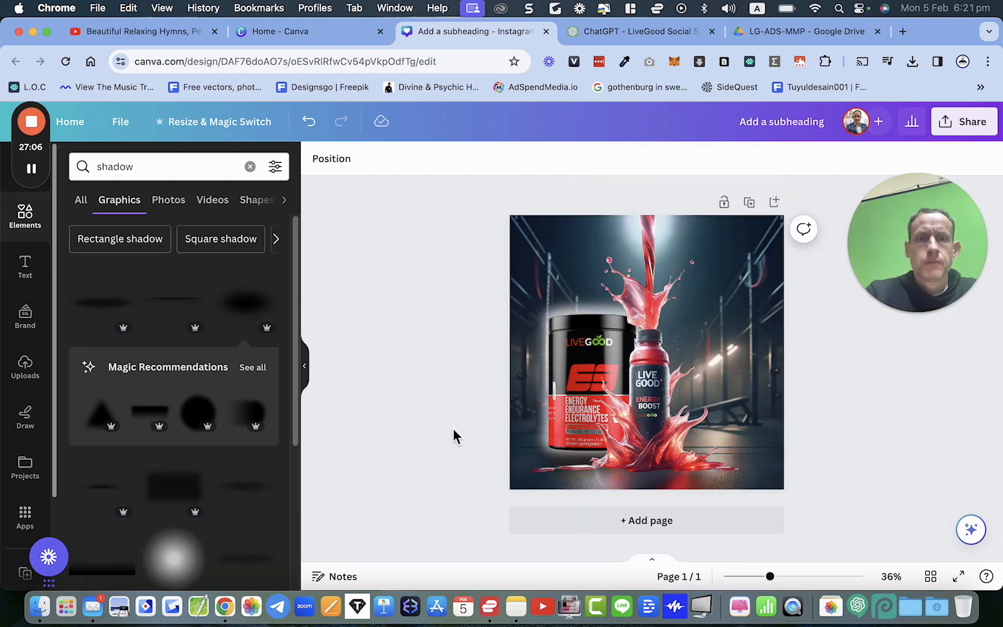
click(567, 378)
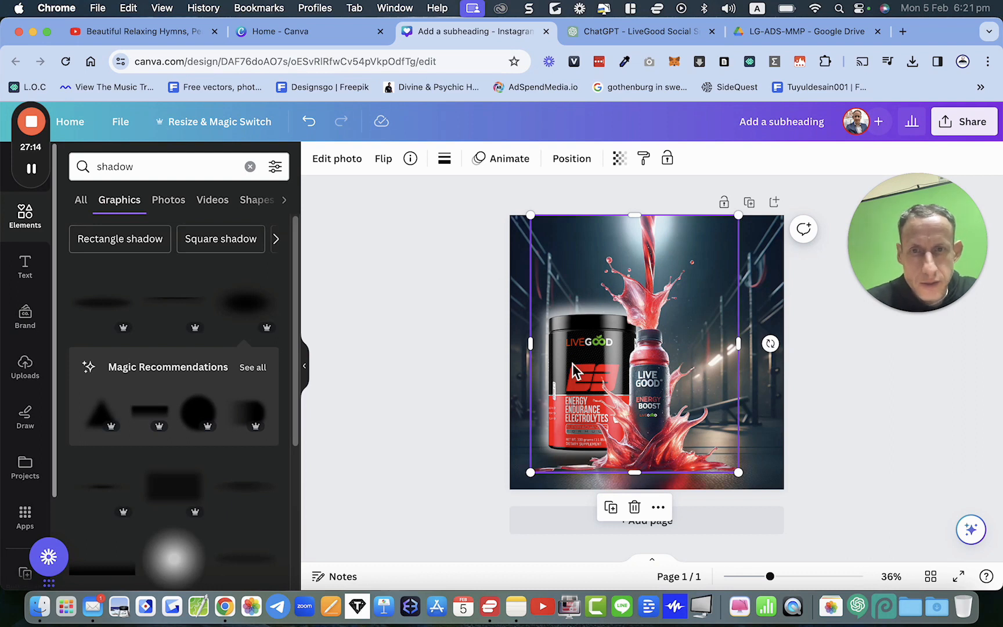
click(344, 168)
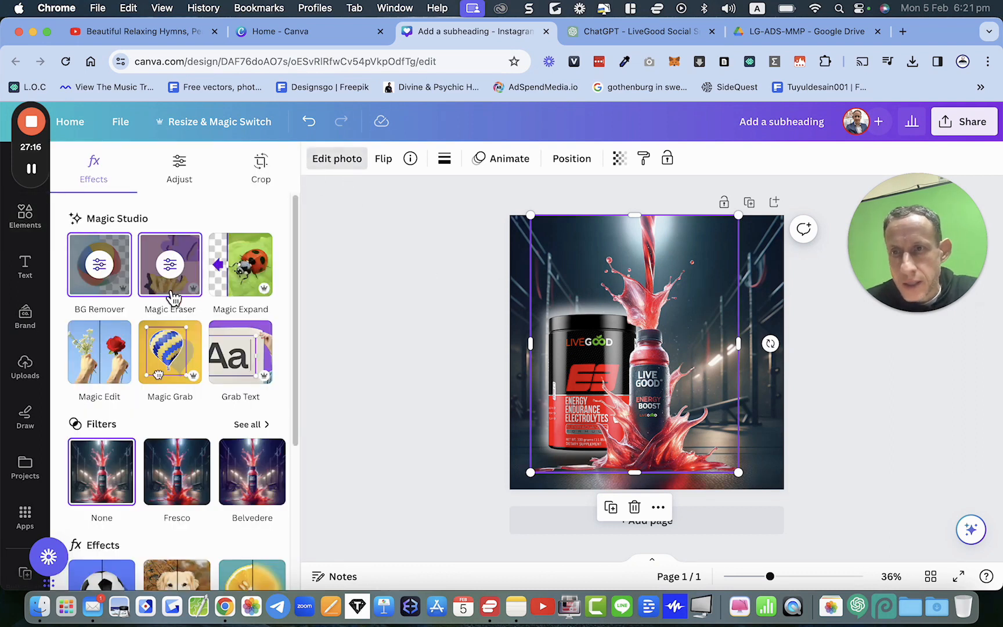
scroll(176, 412, down, 4)
click(102, 372)
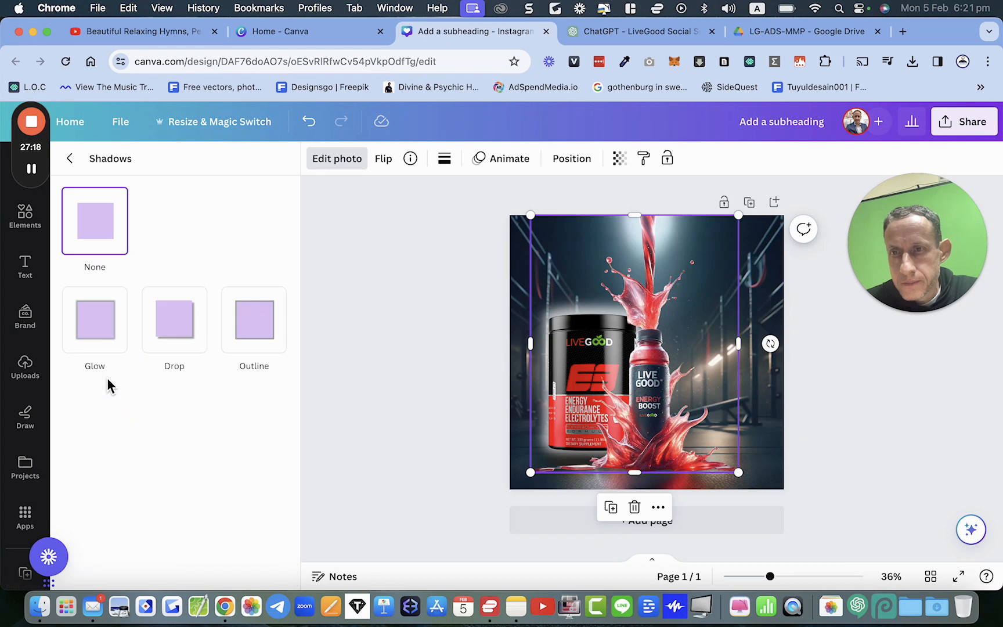
click(458, 366)
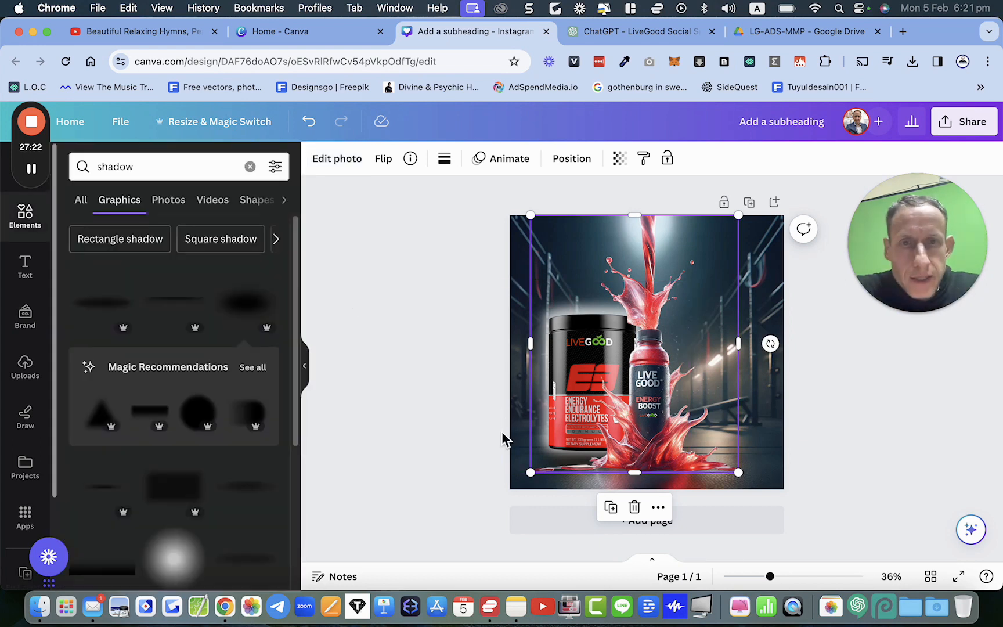
click(860, 388)
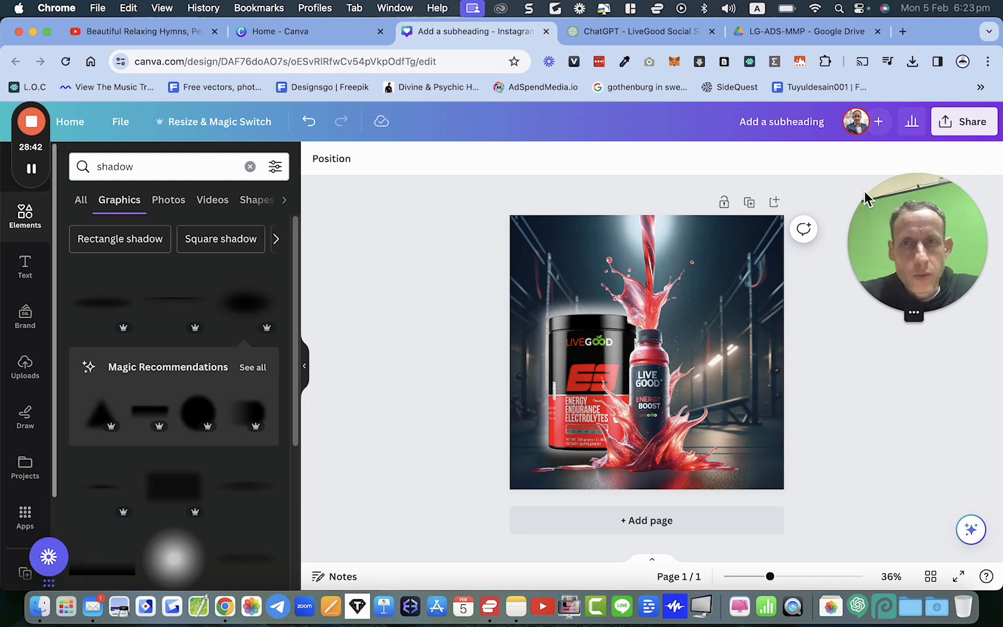
Step: Switch to Google Drive and browse the LG-ADS-MMP folder's images
click(795, 33)
scroll(694, 346, down, 2)
scroll(694, 346, up, 1)
scroll(691, 344, down, 7)
scroll(690, 344, down, 15)
scroll(691, 343, up, 8)
scroll(690, 342, down, 4)
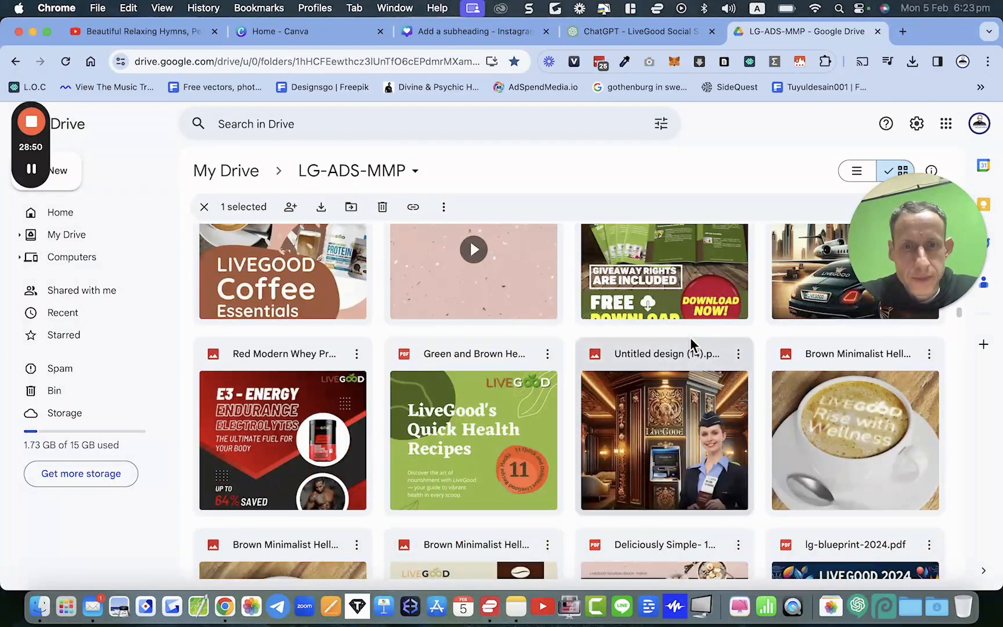
scroll(690, 342, down, 4)
scroll(691, 342, up, 3)
scroll(691, 345, up, 1)
scroll(691, 345, down, 12)
scroll(690, 343, down, 15)
scroll(690, 340, down, 12)
scroll(690, 343, down, 12)
scroll(691, 342, down, 6)
scroll(690, 342, down, 12)
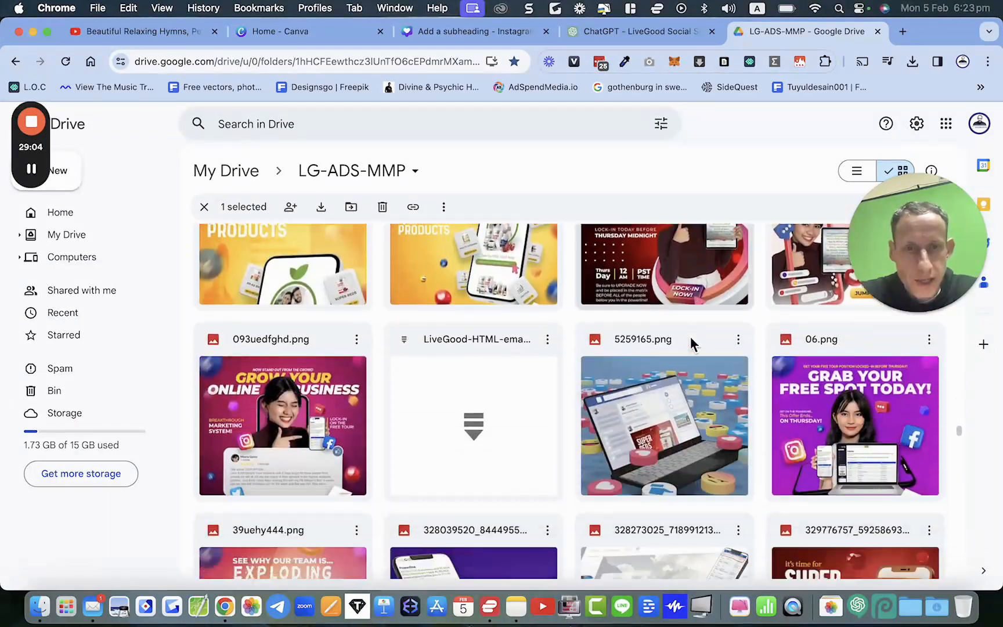
scroll(690, 345, down, 5)
scroll(690, 344, down, 10)
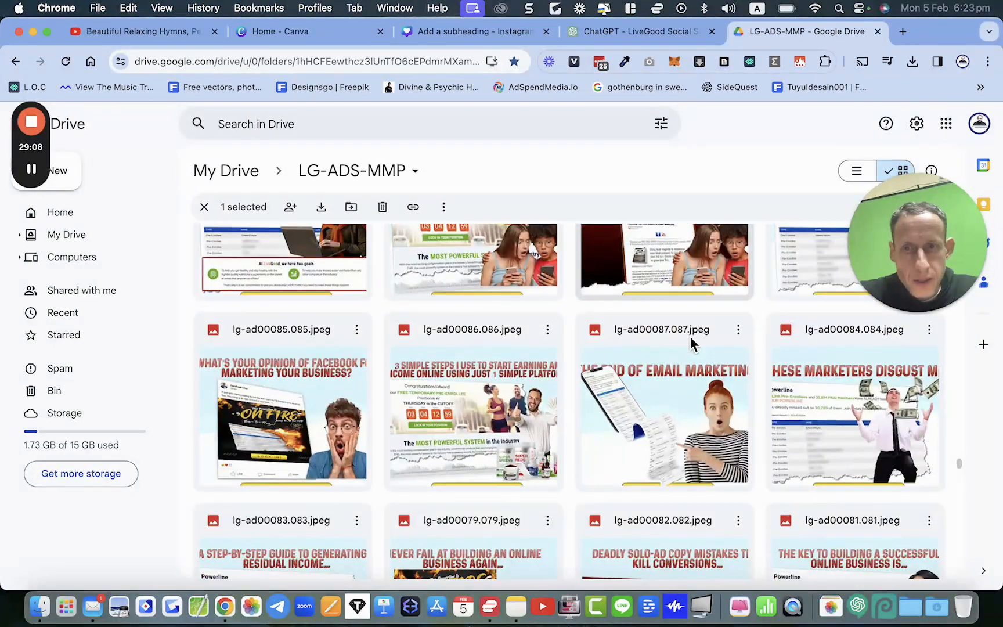
scroll(690, 342, down, 4)
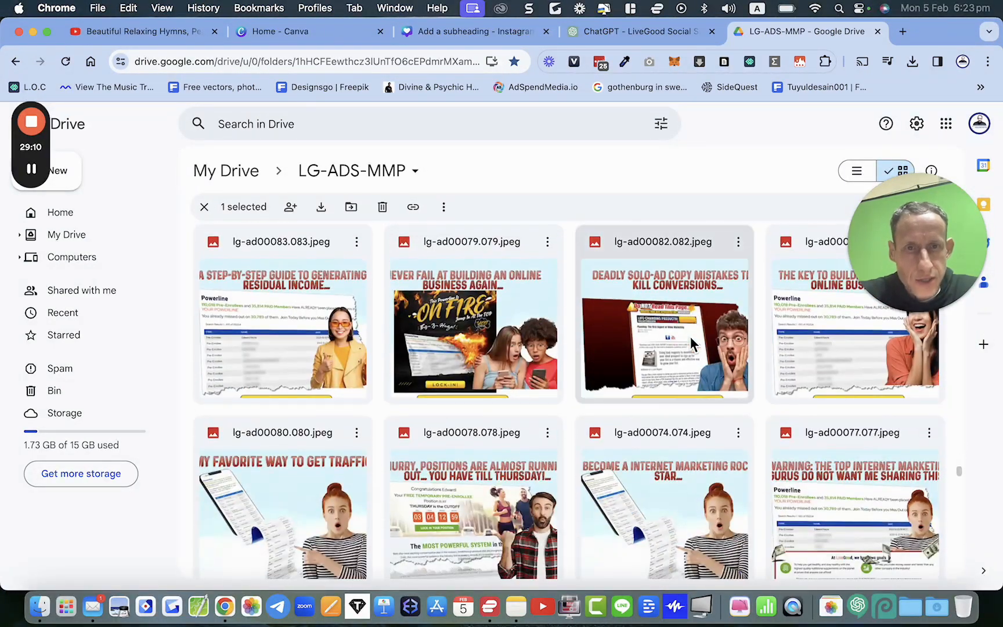
scroll(691, 344, down, 1)
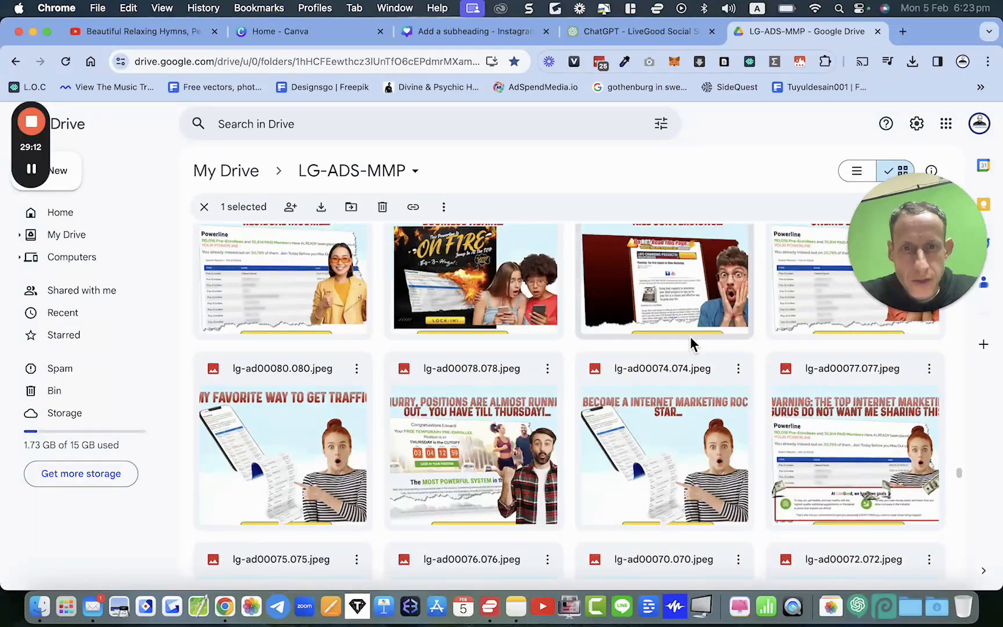
scroll(691, 343, down, 7)
scroll(691, 342, down, 20)
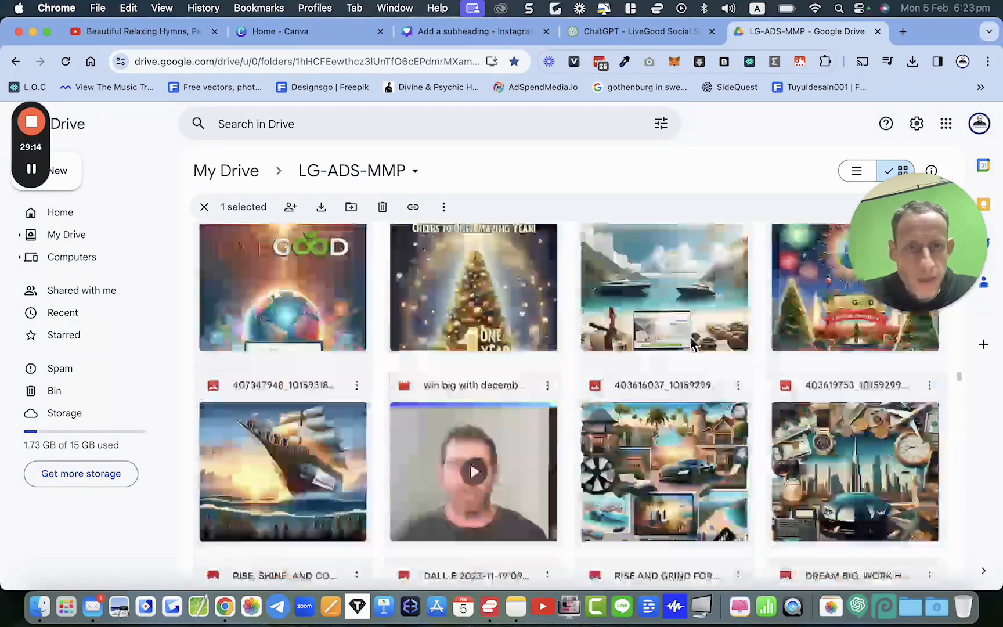
scroll(690, 342, up, 20)
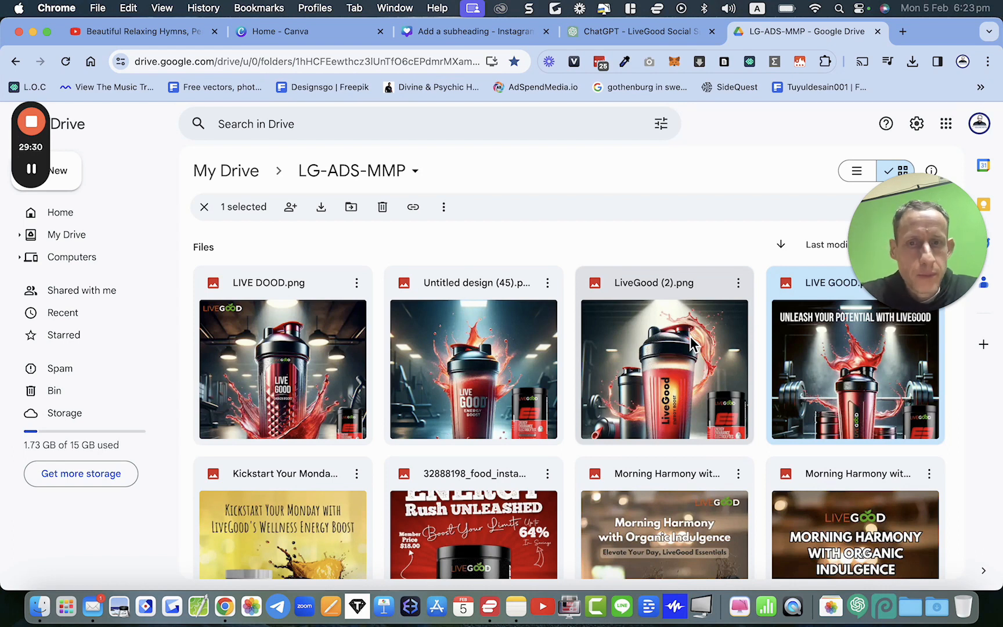
scroll(507, 402, down, 3)
scroll(508, 402, up, 3)
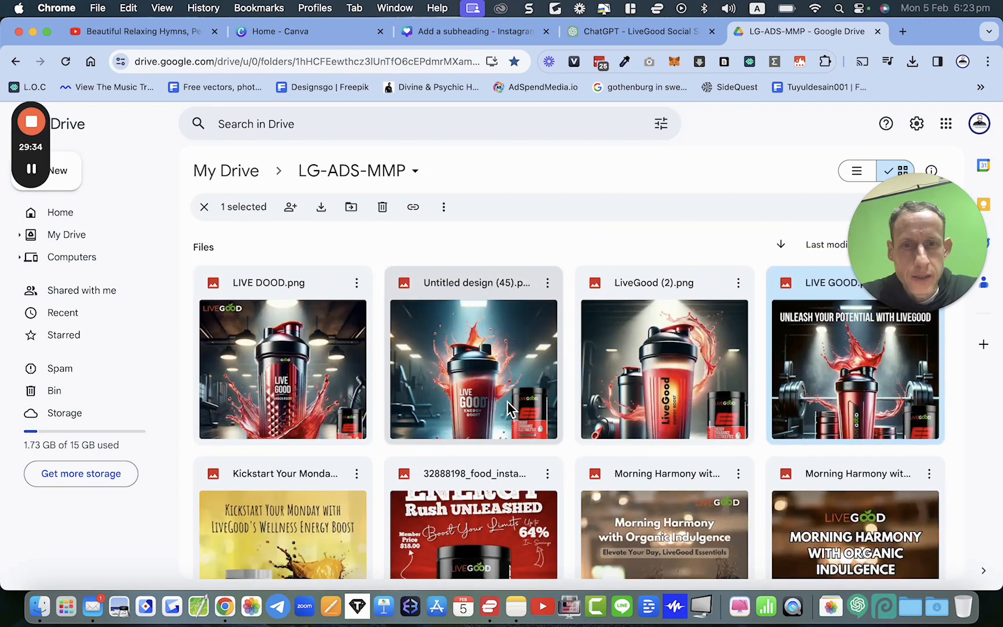
Step: Switch to Telegram Web and scroll back through the LiveGood Pro Team channel's earlier posts
click(279, 614)
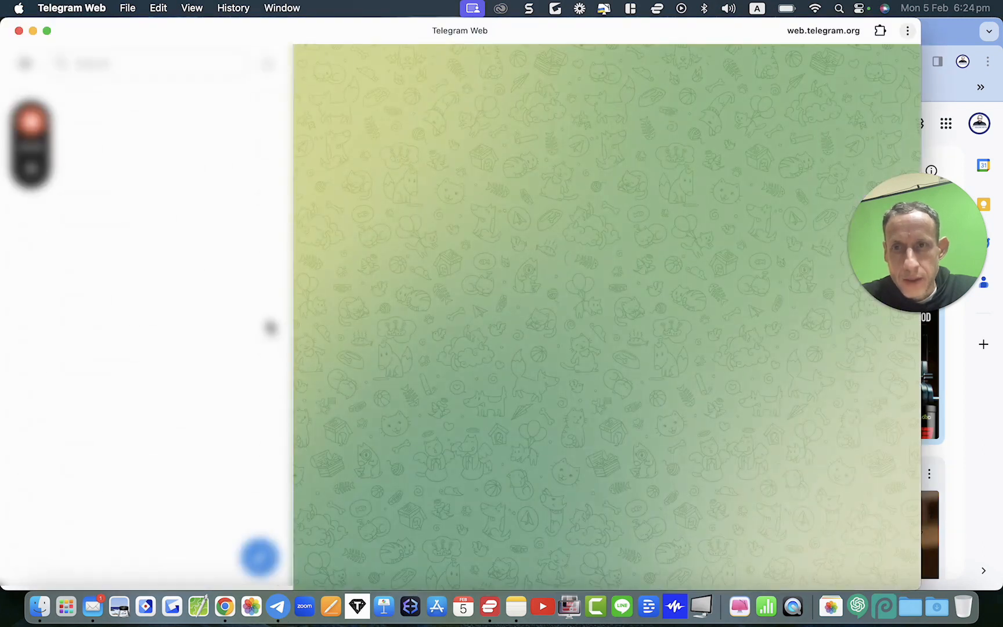
click(105, 269)
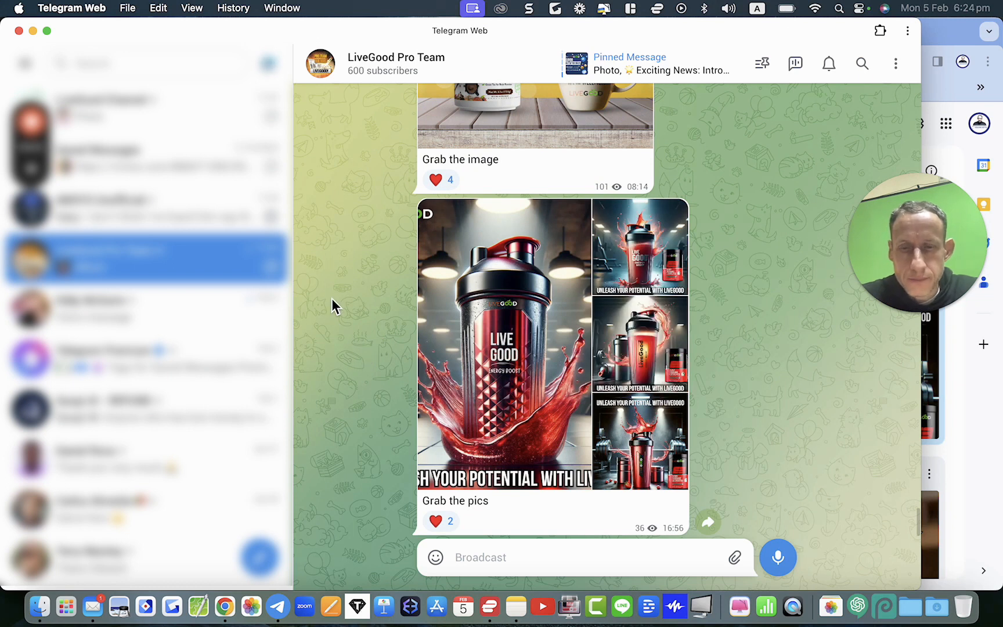
scroll(334, 306, up, 20)
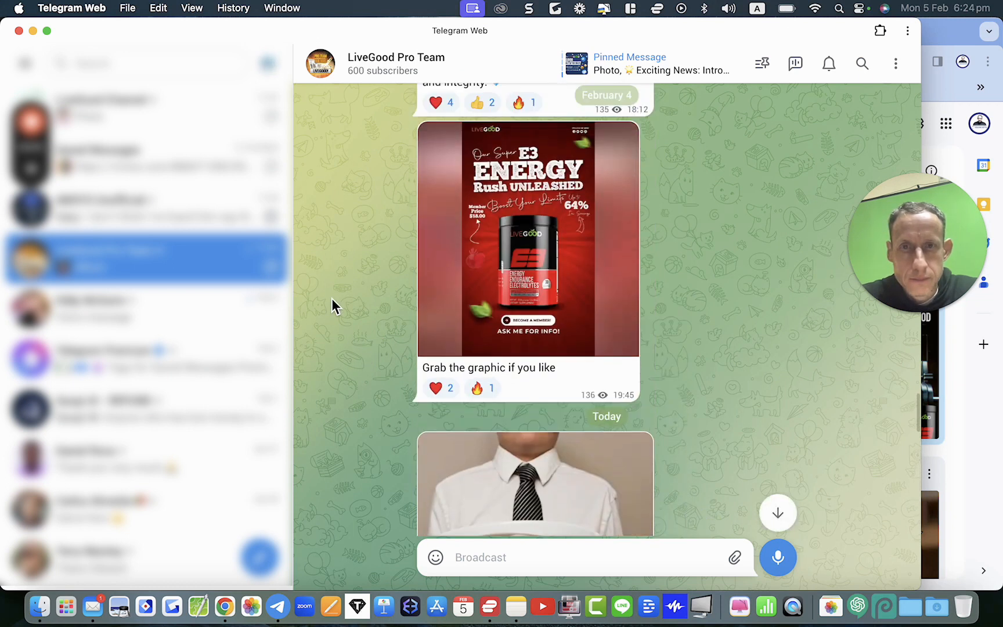
scroll(331, 299, up, 20)
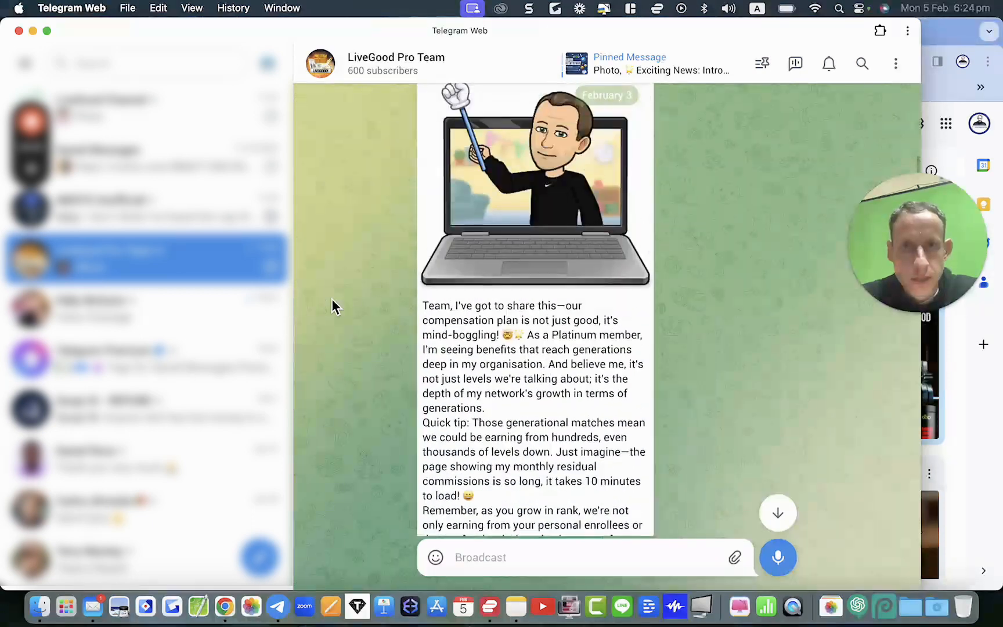
scroll(332, 307, up, 20)
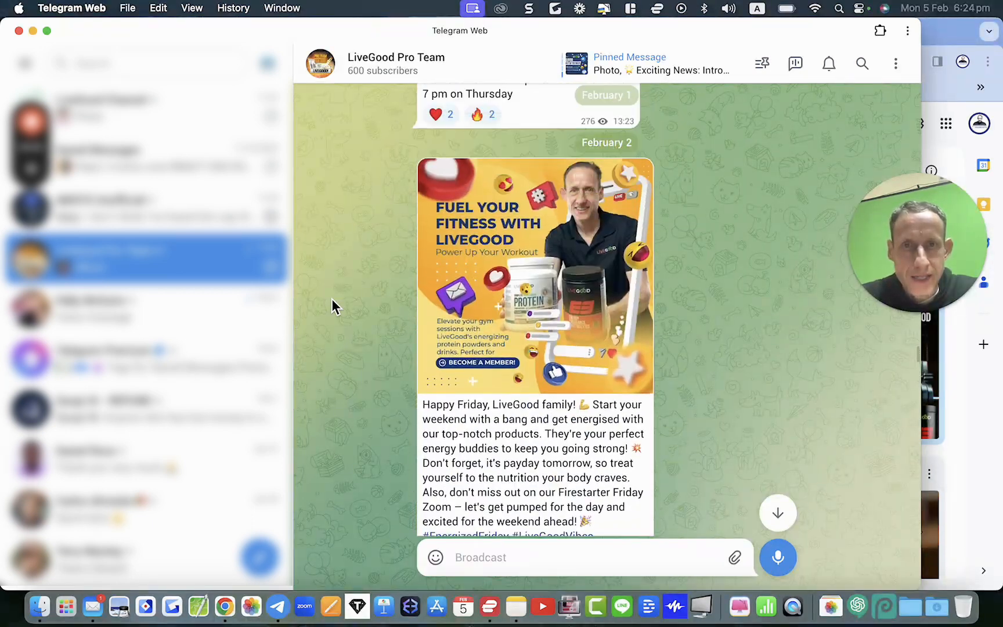
scroll(332, 307, up, 20)
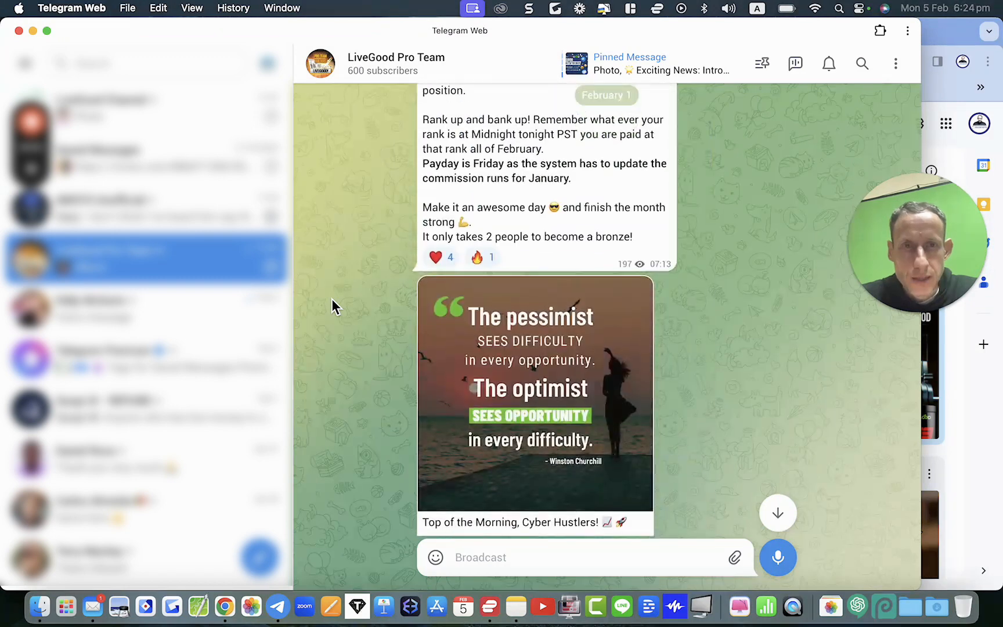
scroll(331, 317, up, 20)
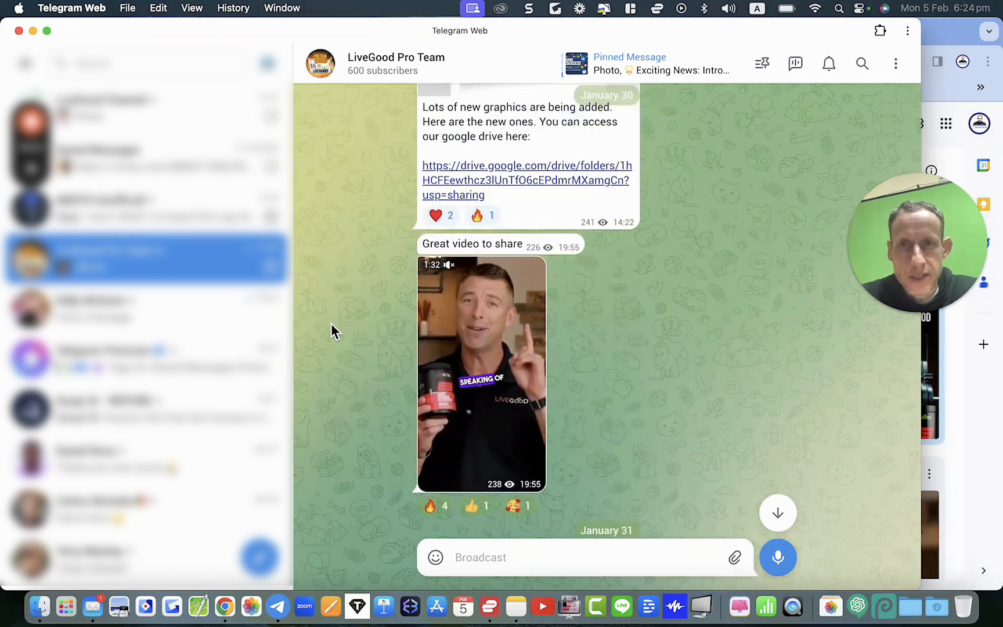
scroll(331, 337, up, 20)
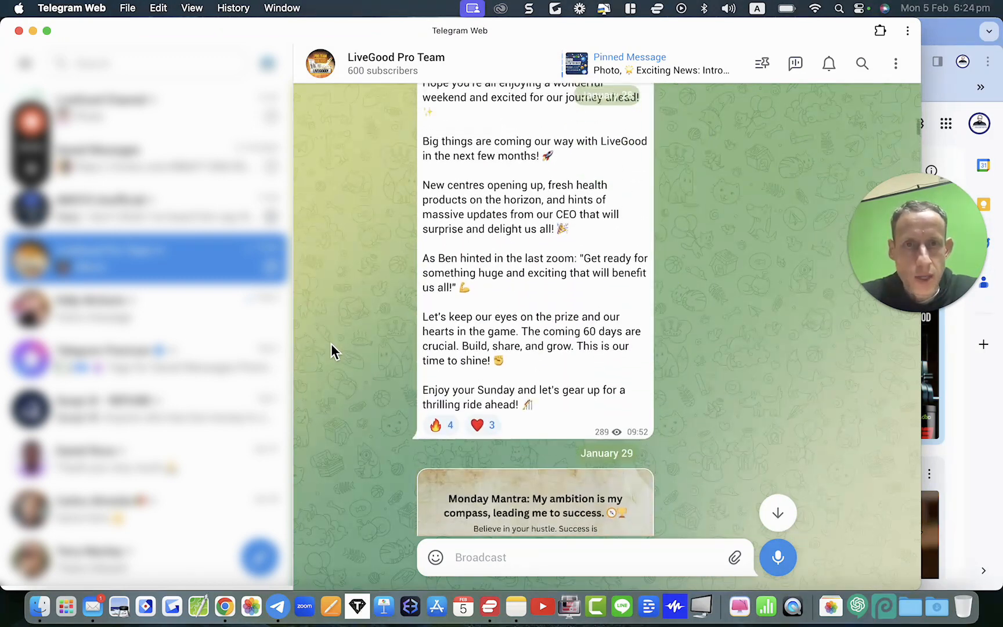
scroll(330, 369, up, 20)
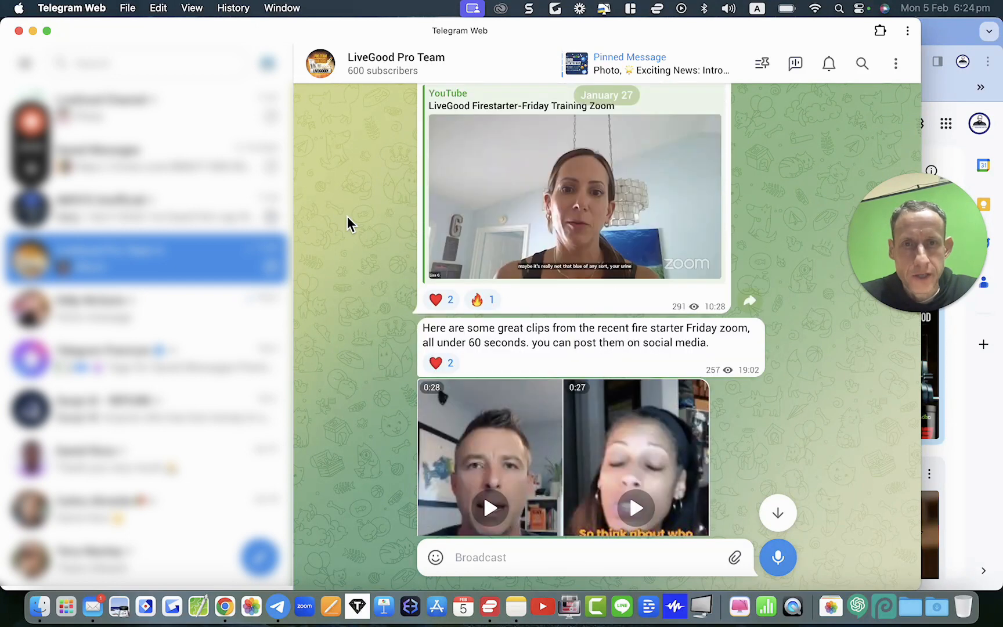
scroll(347, 227, up, 20)
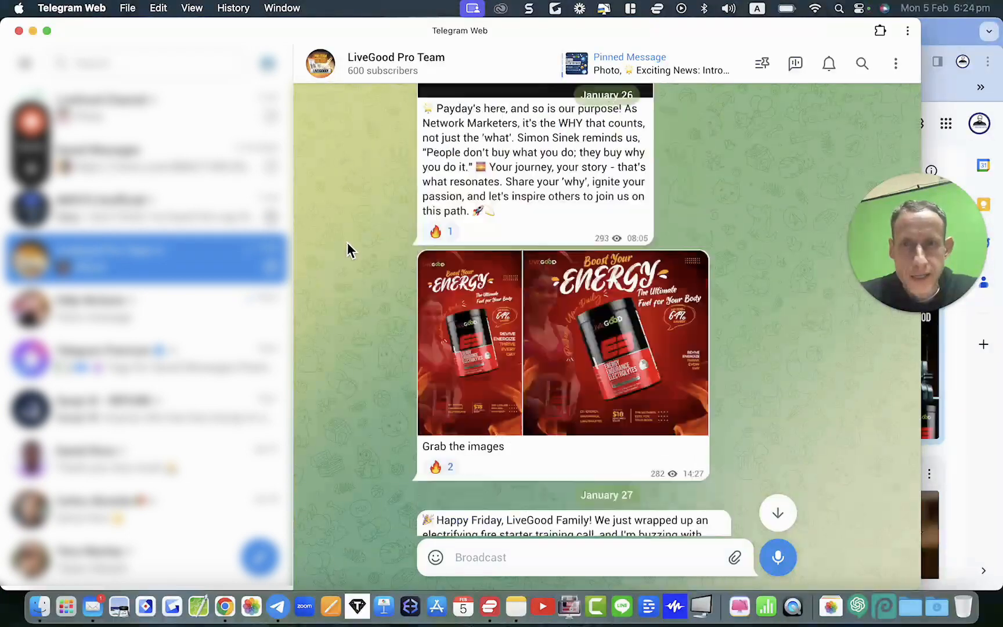
scroll(347, 250, up, 20)
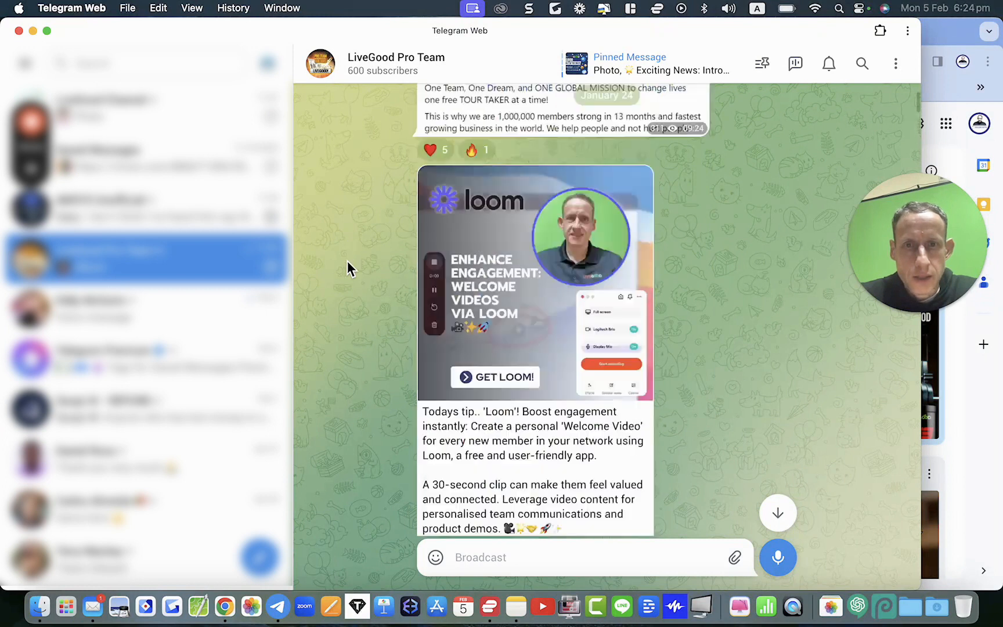
Step: Continue scrolling back through the LiveGood Pro Team channel to review its mid-January image posts
scroll(347, 261, up, 20)
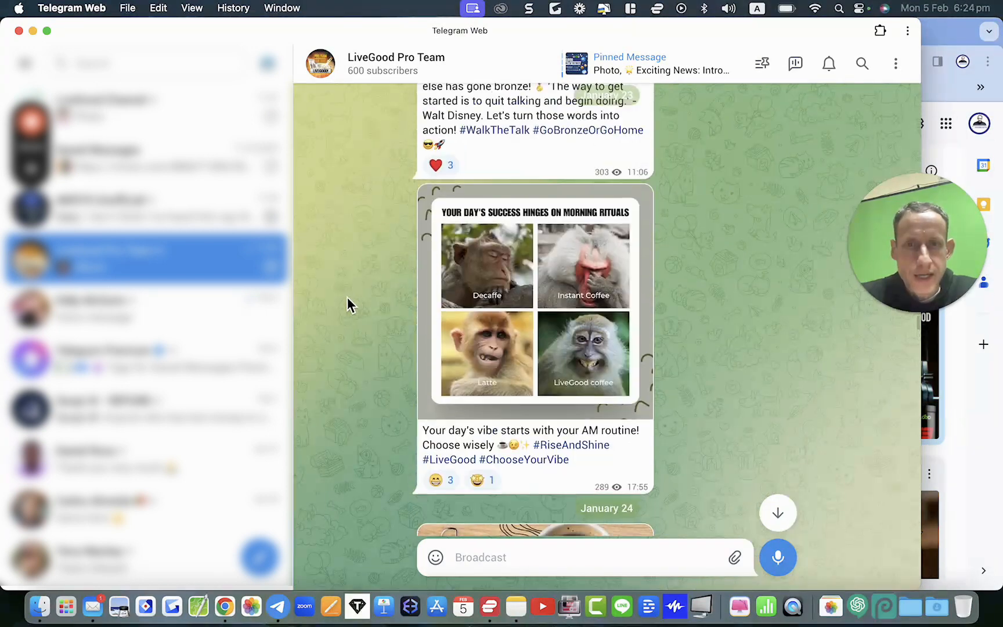
scroll(348, 305, up, 5)
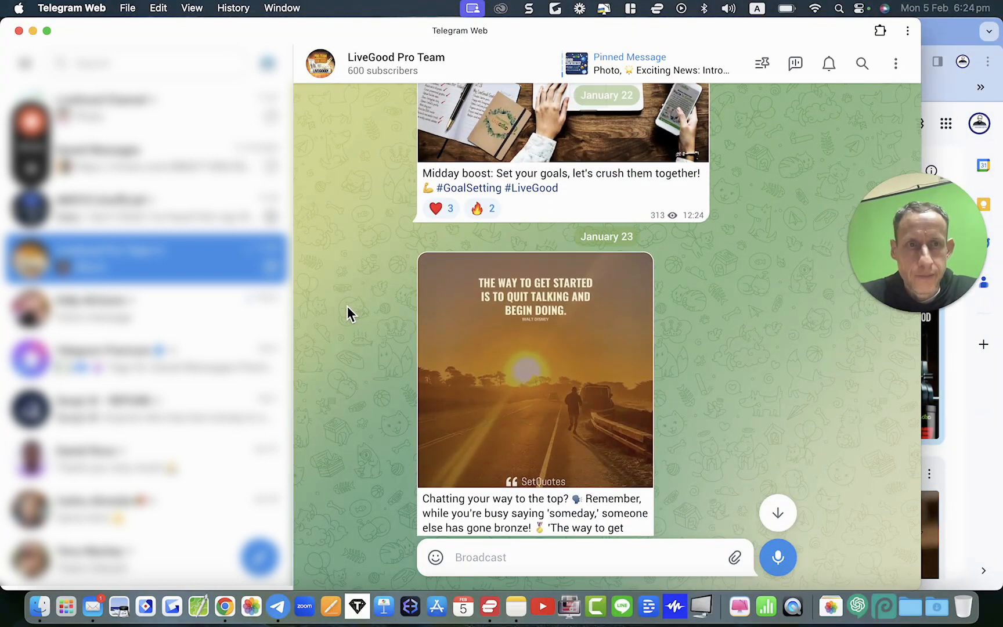
scroll(347, 305, up, 8)
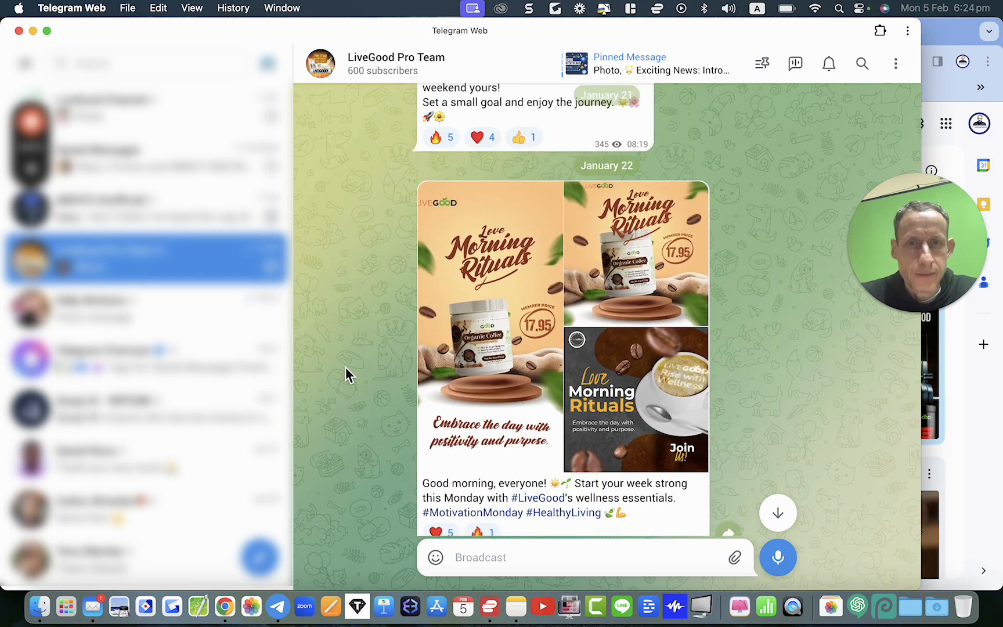
scroll(358, 247, up, 3)
scroll(359, 249, up, 15)
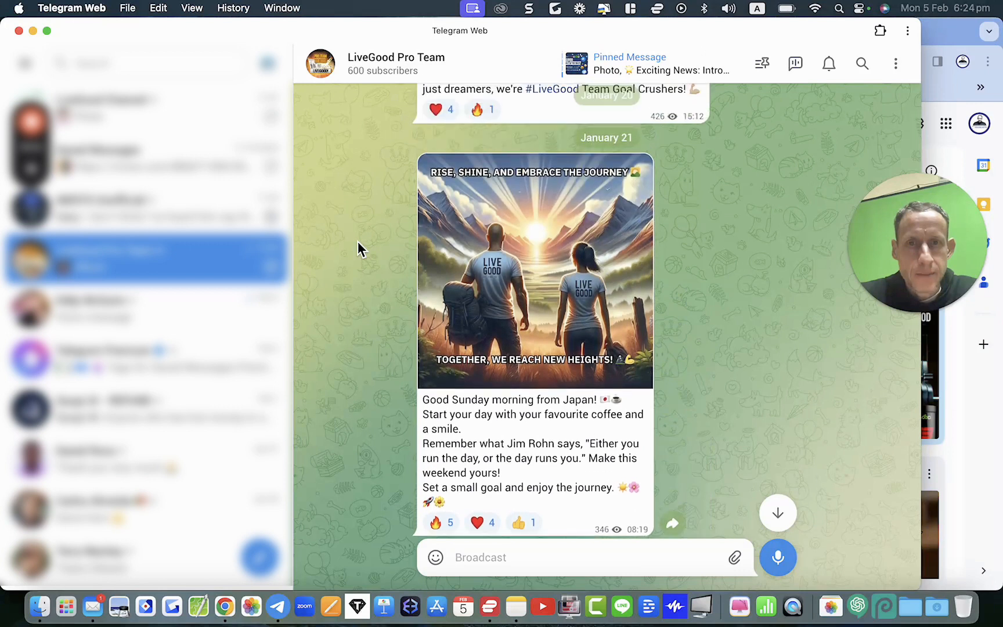
scroll(358, 248, up, 15)
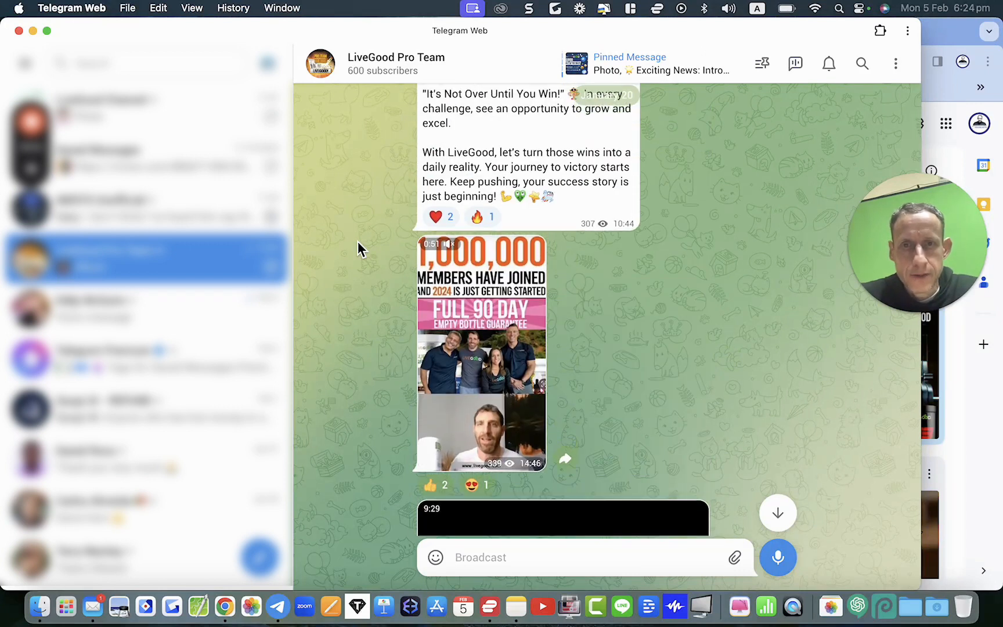
scroll(359, 249, up, 15)
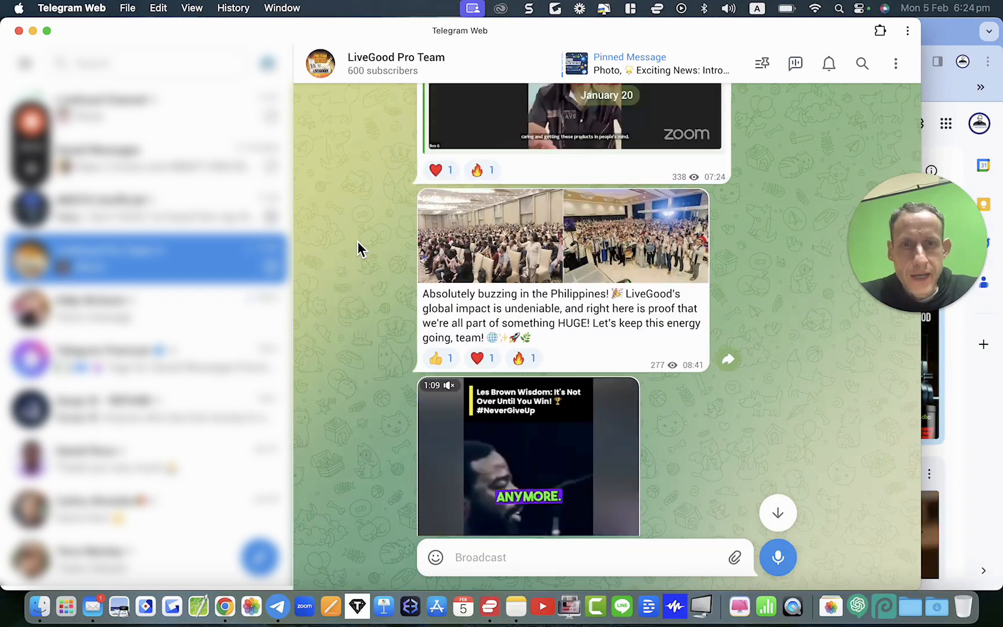
scroll(358, 249, up, 15)
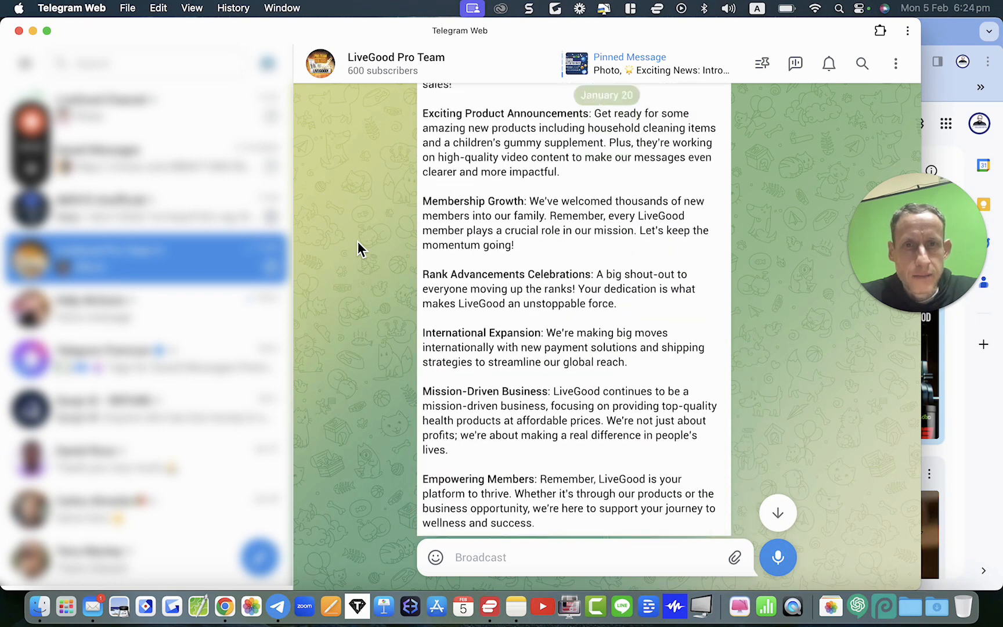
scroll(358, 249, up, 15)
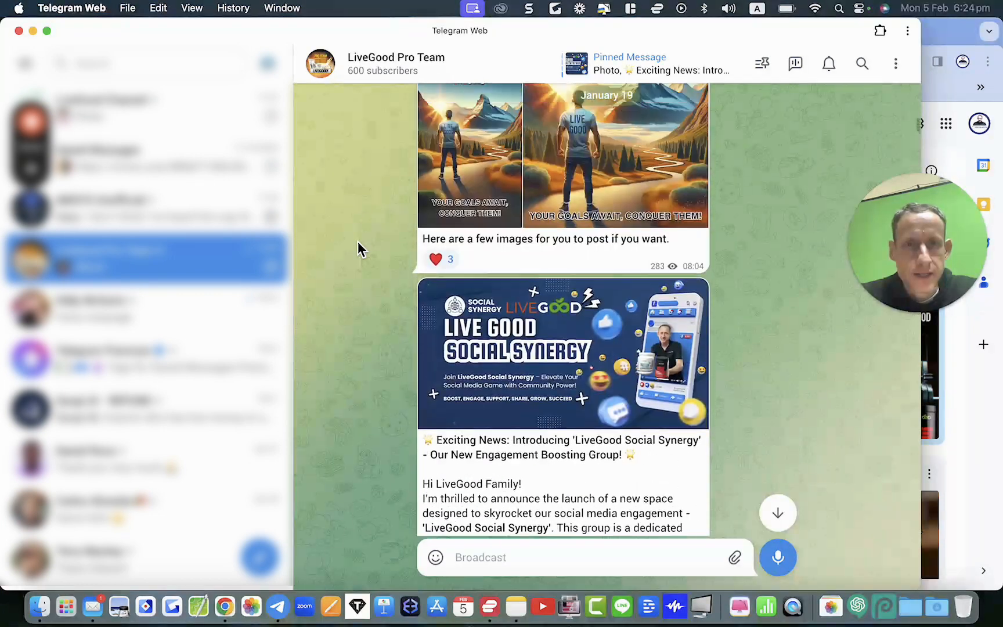
scroll(359, 248, up, 15)
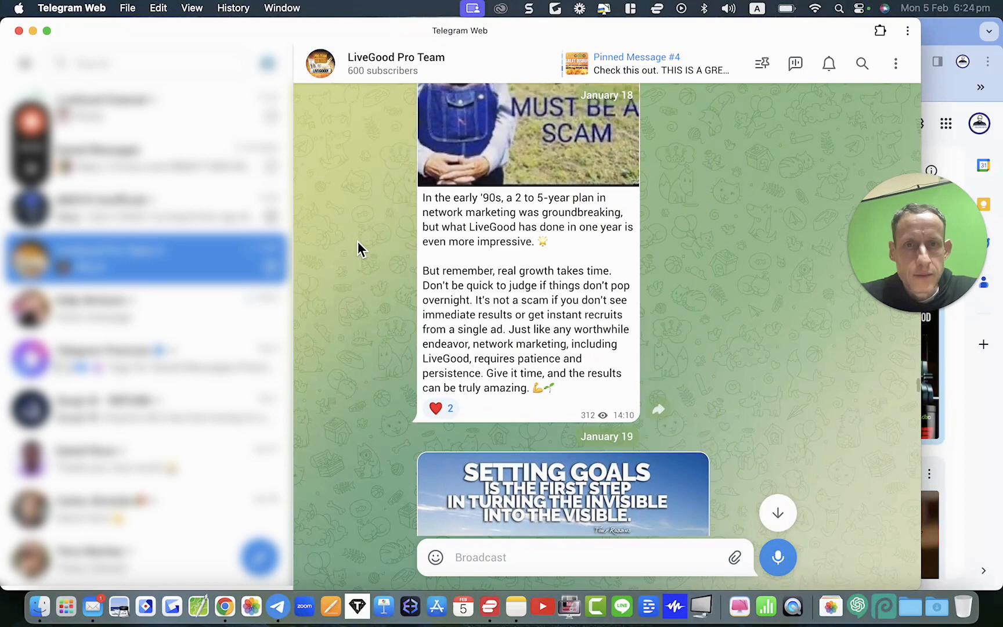
scroll(358, 249, up, 15)
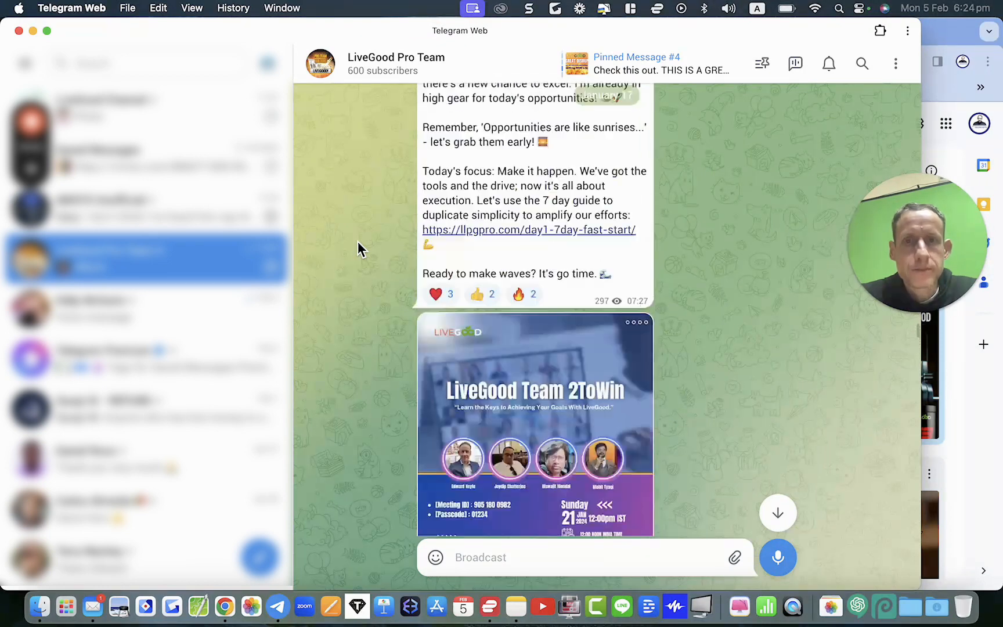
scroll(358, 248, up, 15)
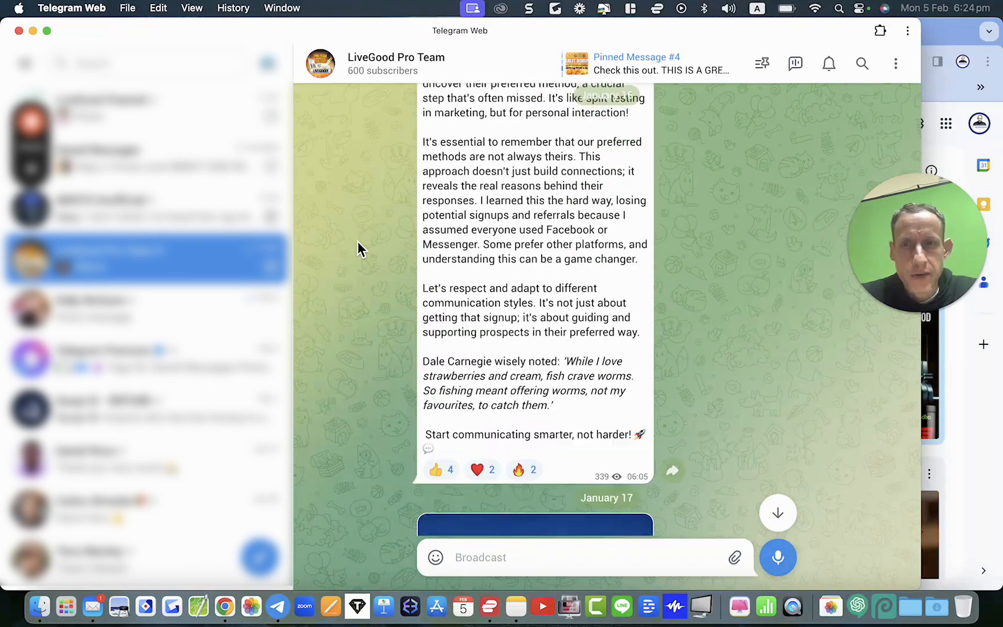